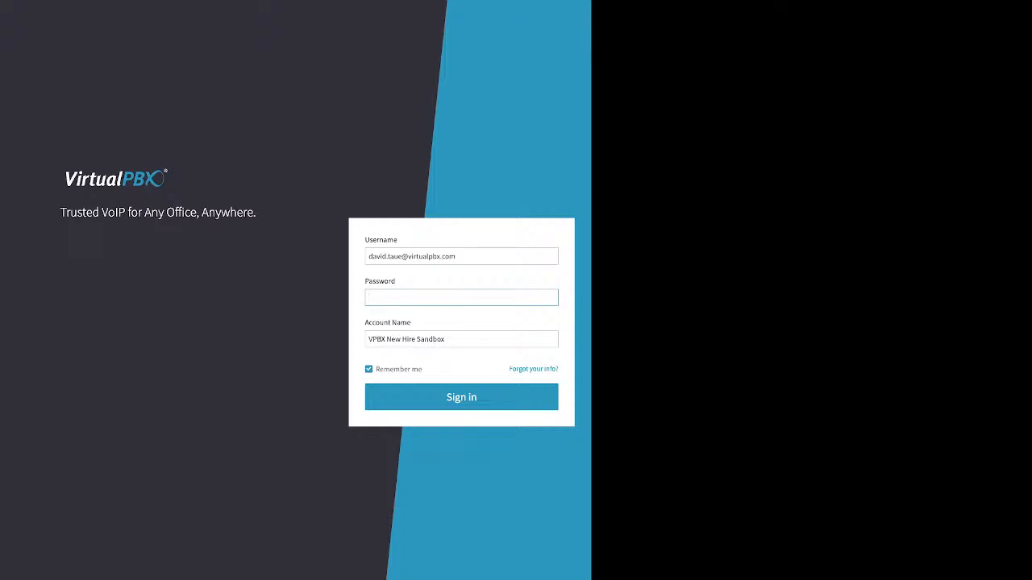
Step: Highlight the username, password and account name requirements on the sign-in form
left_click_drag(408, 241, 365, 240)
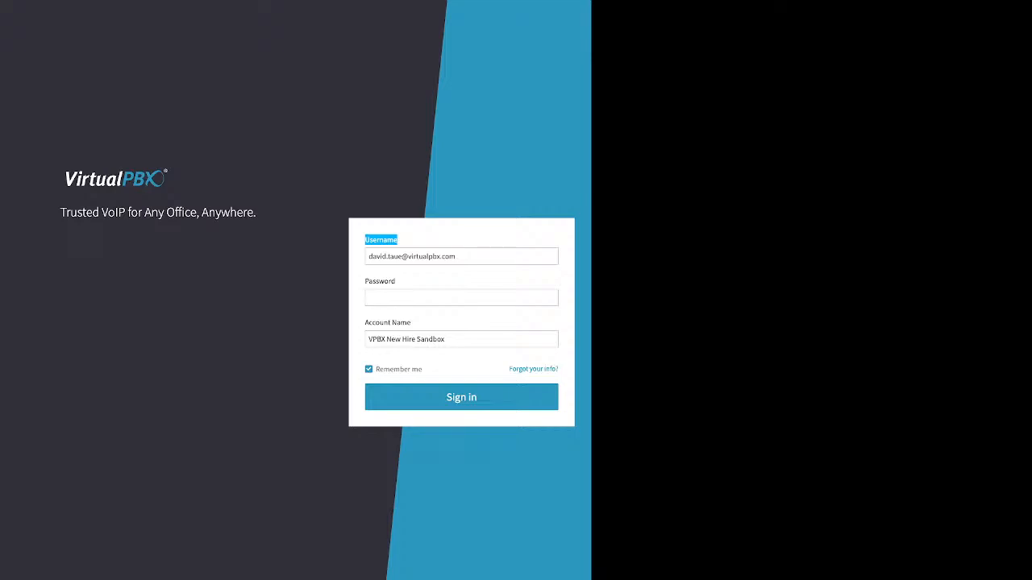
double_click(380, 281)
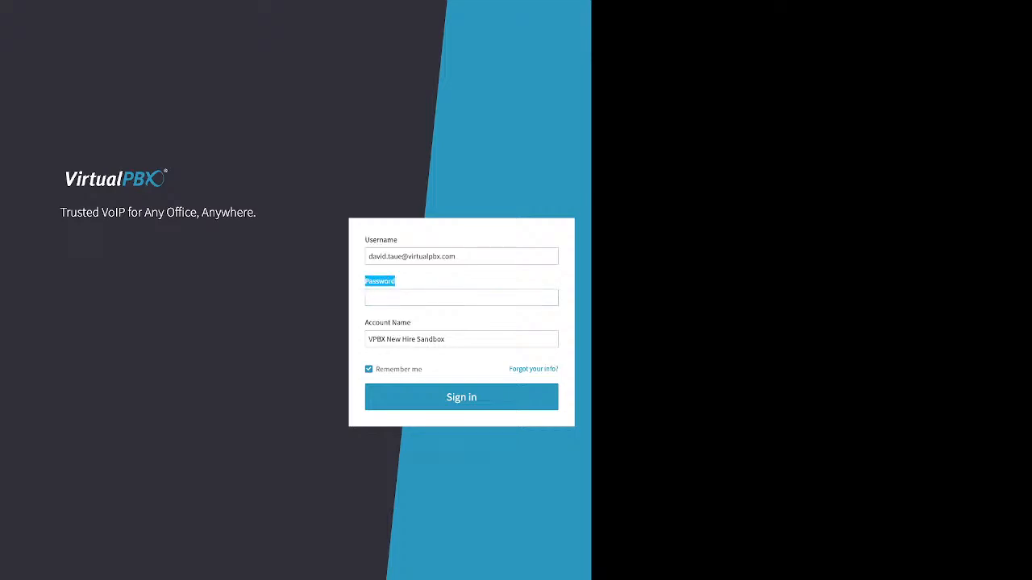
left_click_drag(412, 323, 364, 322)
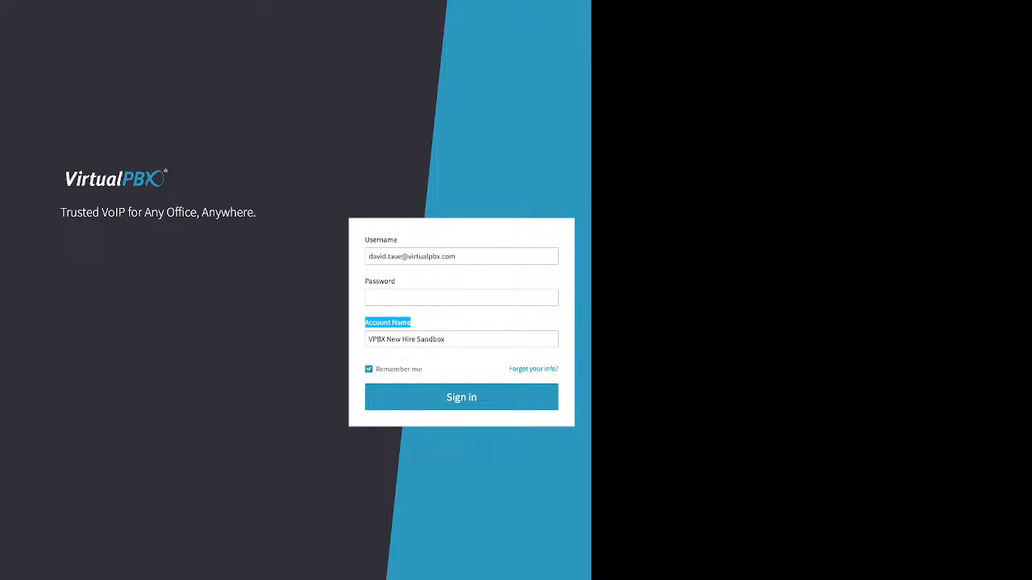
left_click(411, 322)
Step: Review the login recovery form's email/username, account name and phone options, then return to sign-in
left_click_drag(509, 369, 559, 370)
left_click(562, 370)
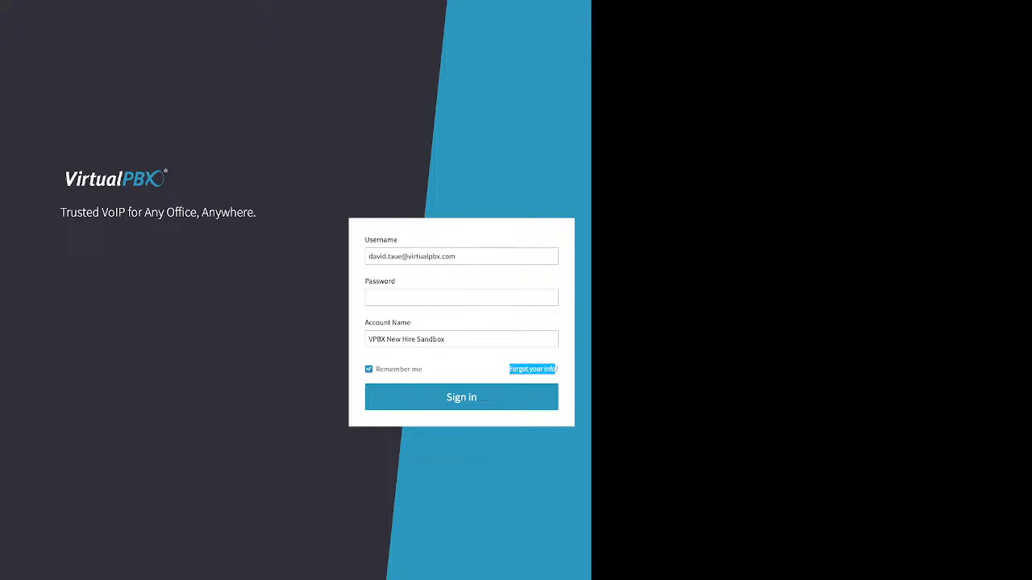
left_click(533, 369)
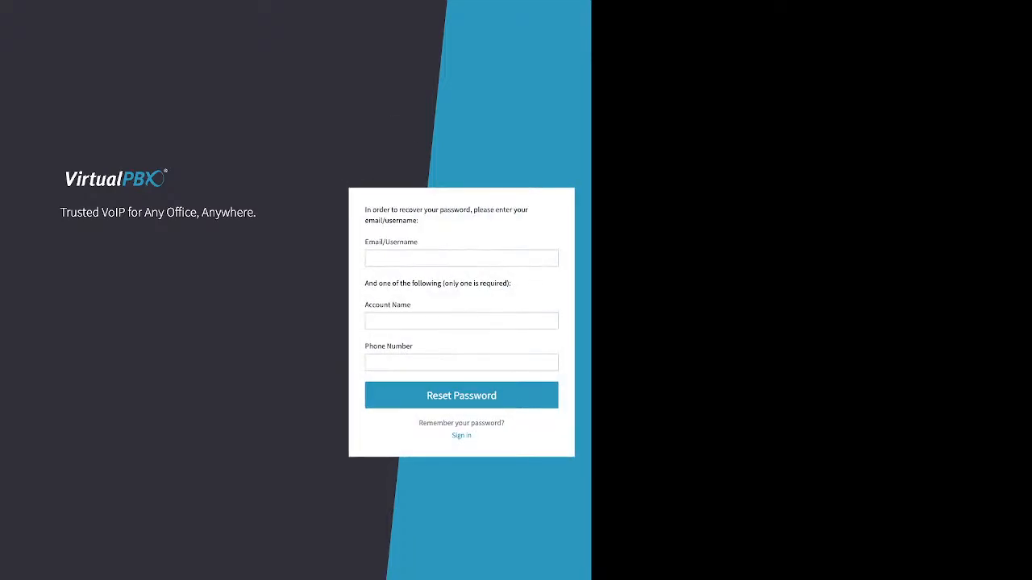
left_click_drag(418, 241, 365, 242)
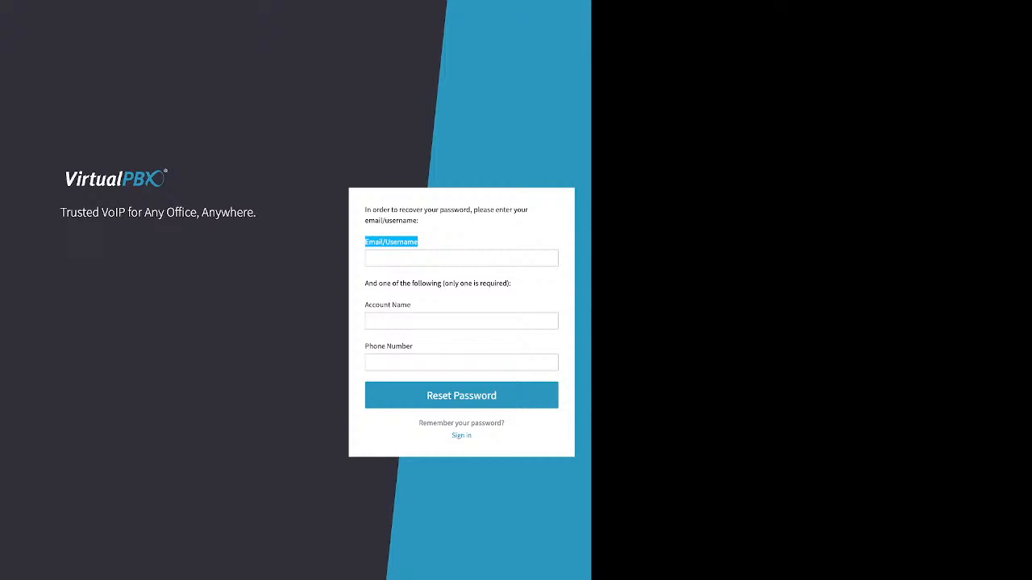
left_click_drag(512, 283, 365, 283)
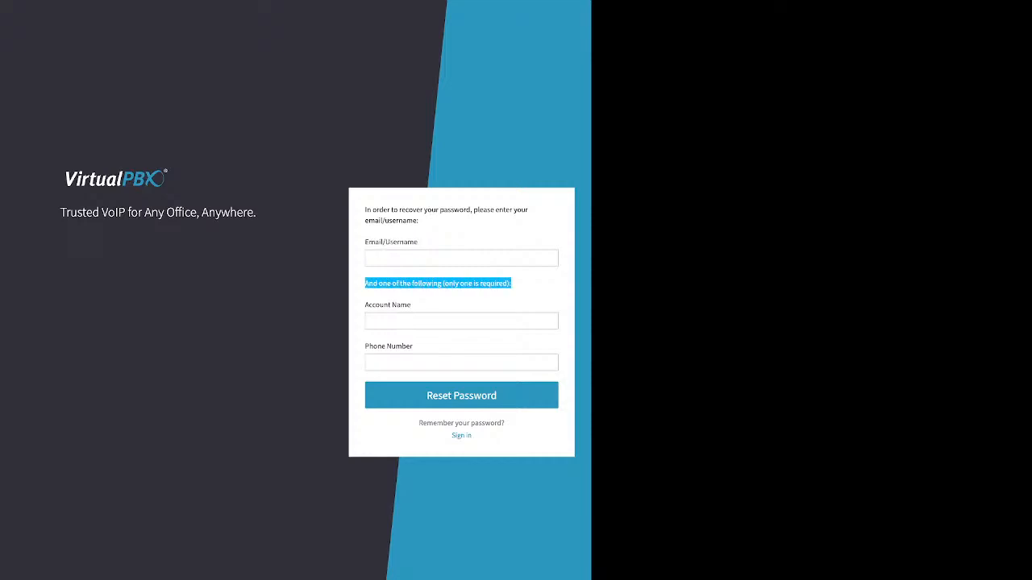
left_click_drag(412, 305, 365, 305)
left_click_drag(413, 346, 365, 346)
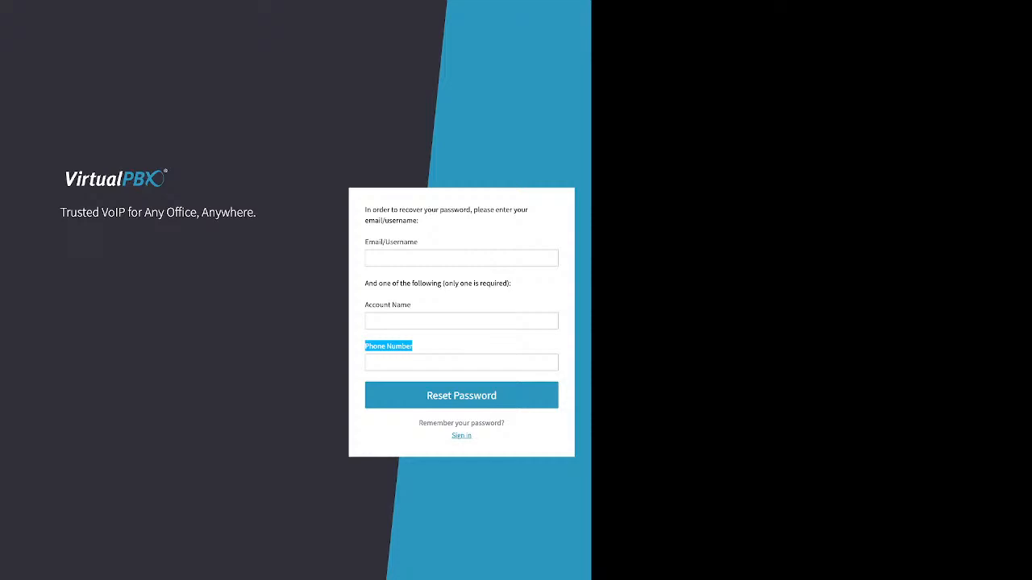
left_click(461, 435)
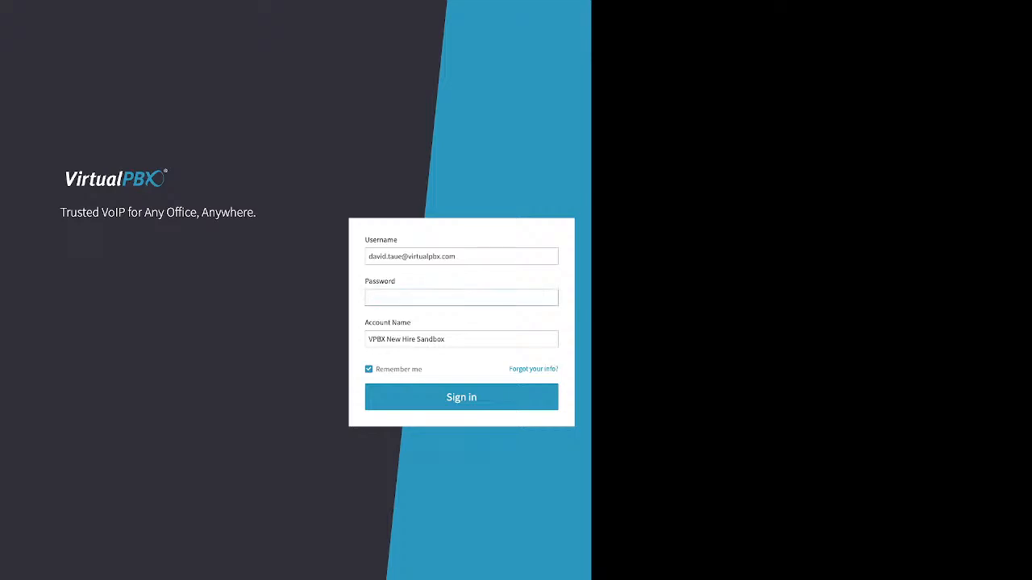
Step: Enter the account password, keep Remember me checked, and sign in
type("••••••••")
left_click_drag(424, 369, 375, 369)
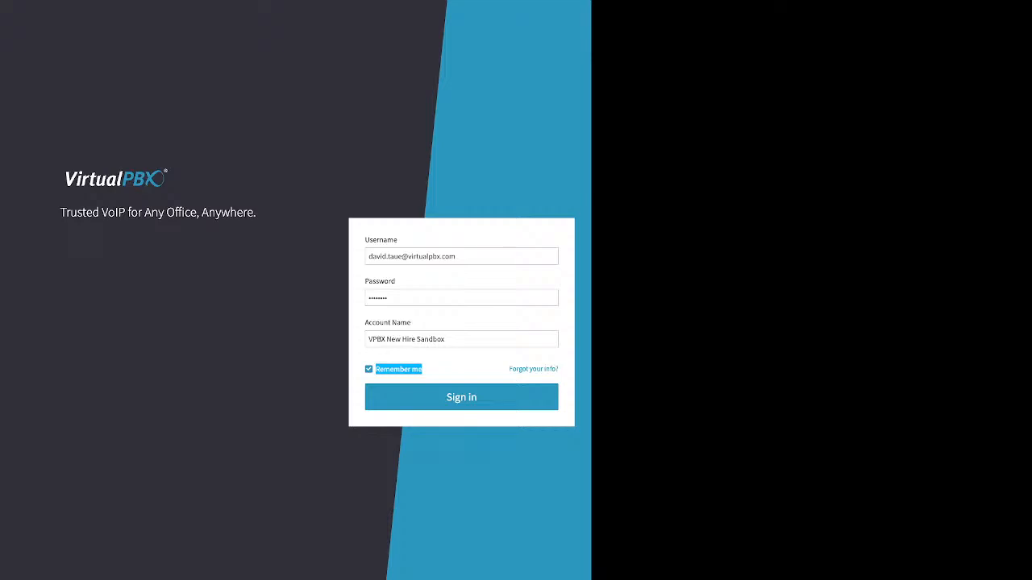
left_click(461, 397)
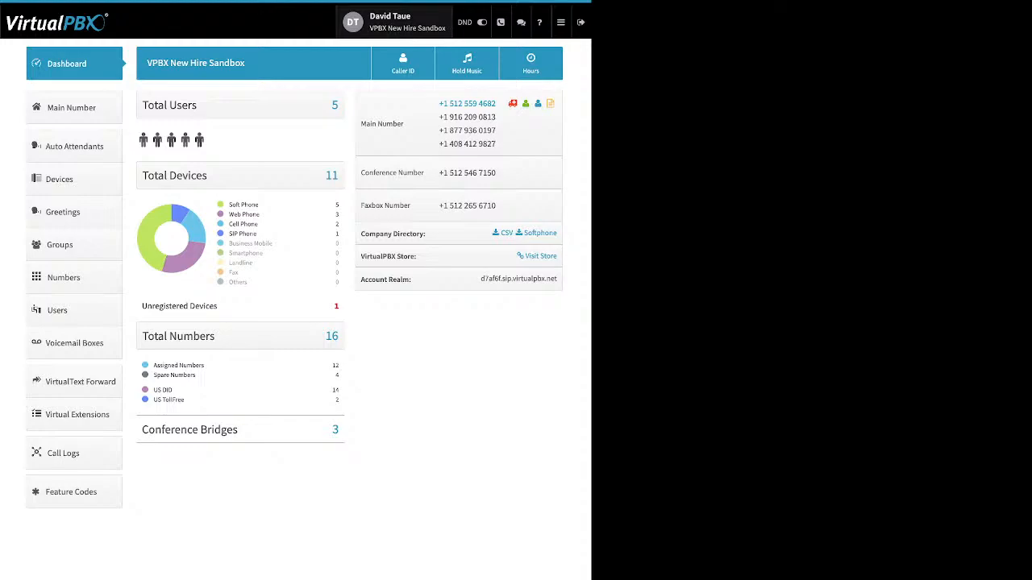
Step: Open User settings, open and close the Password editor unchanged, then go to Account settings
left_click(395, 22)
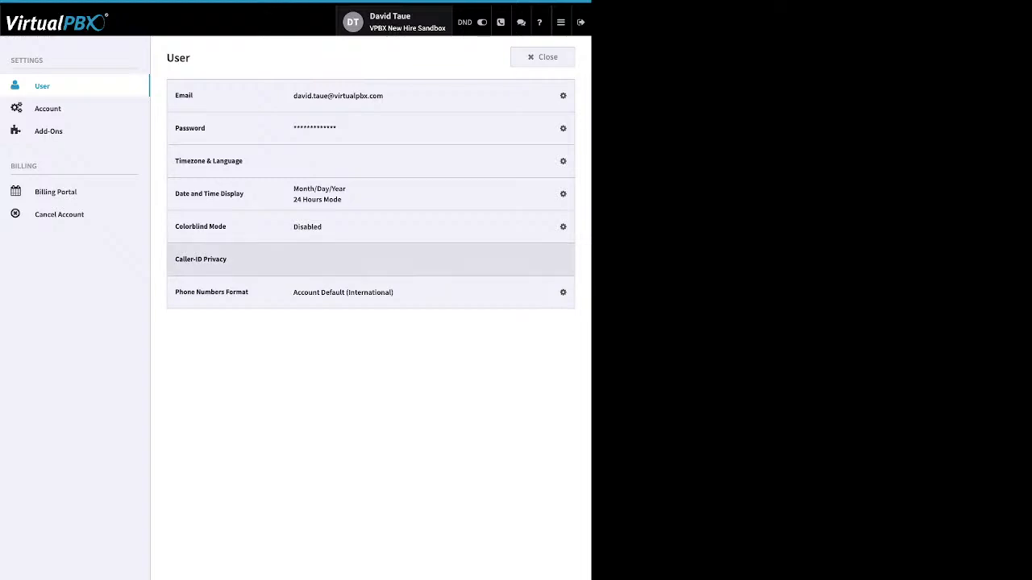
left_click(560, 128)
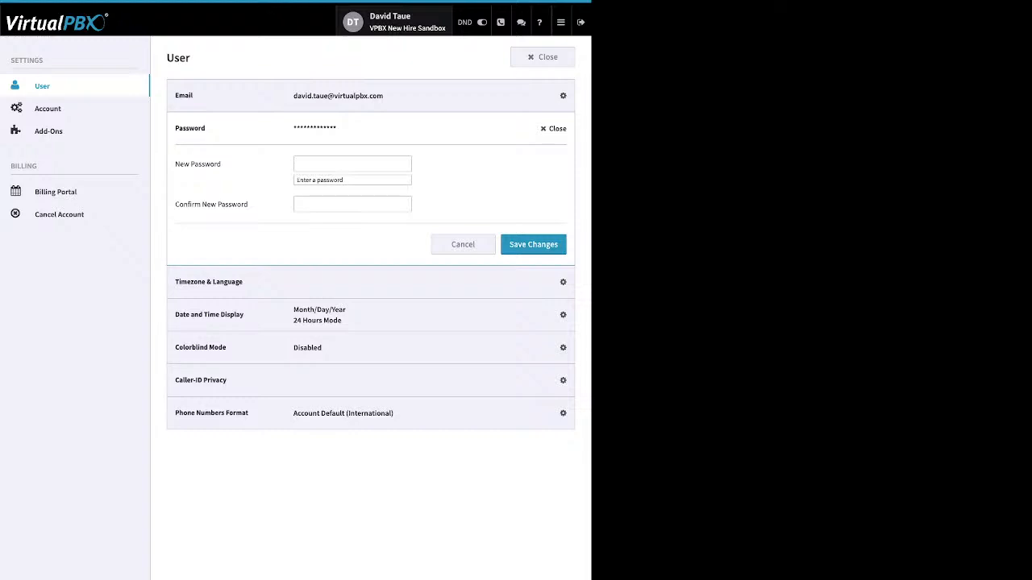
left_click(555, 129)
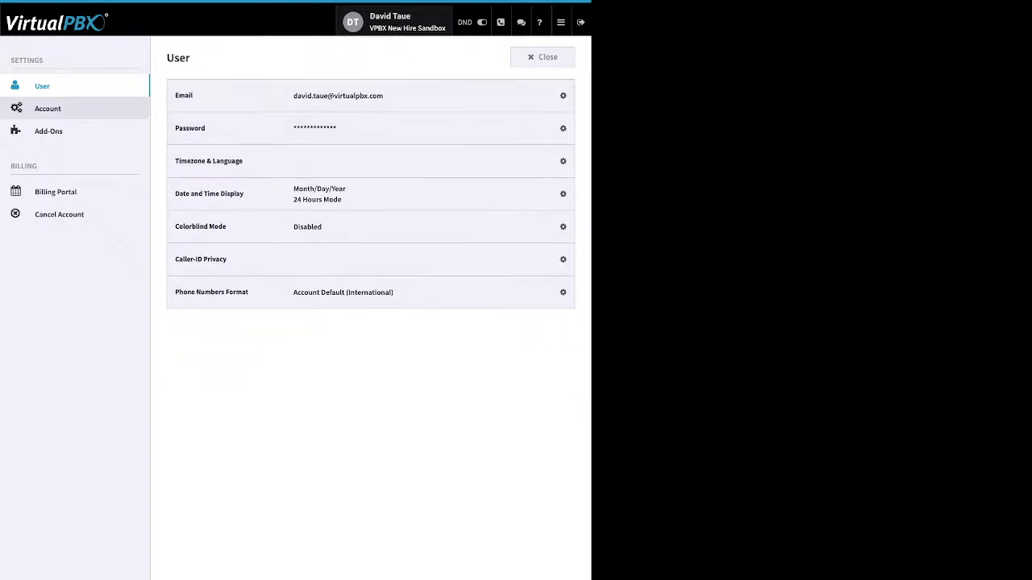
left_click(48, 108)
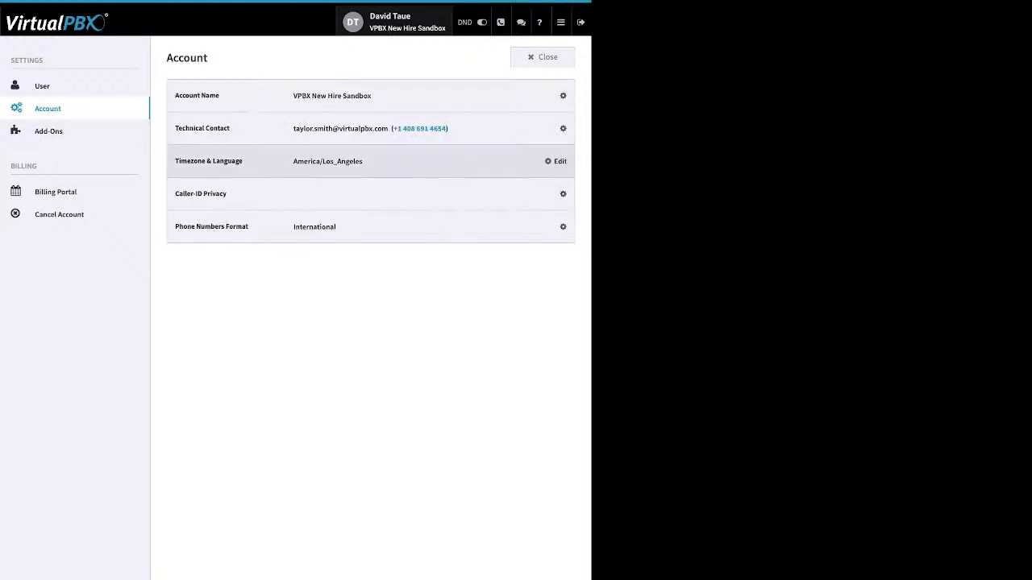
Step: Expand and close the Technical Contact and Timezone & Language editors, then view Add-Ons and Billing
left_click(554, 128)
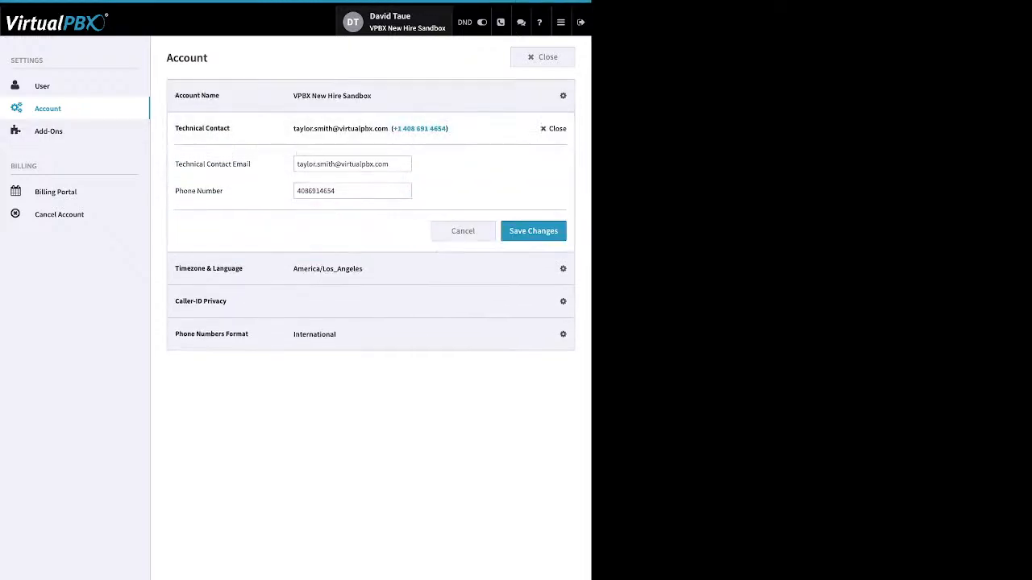
left_click(553, 128)
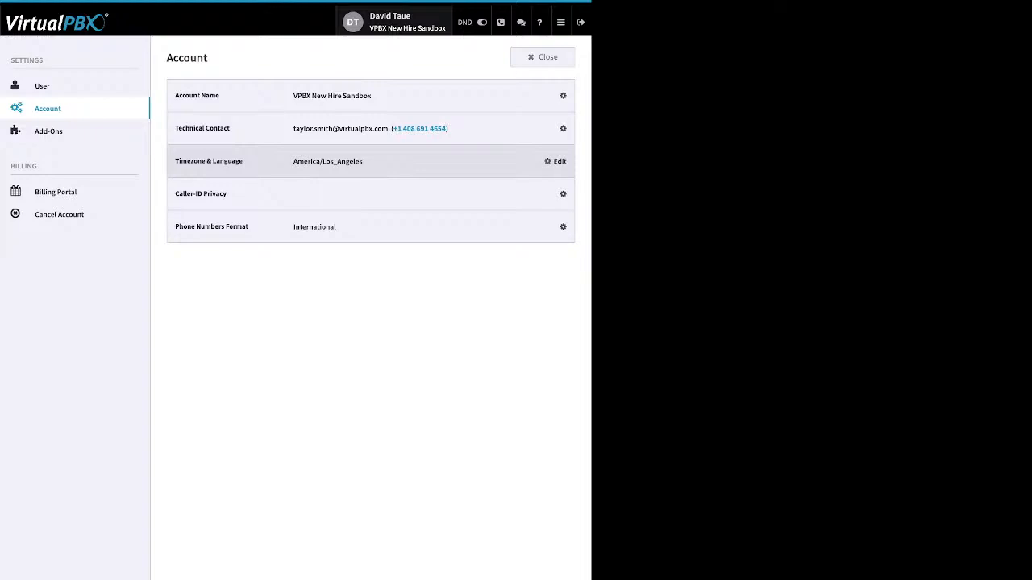
left_click(554, 161)
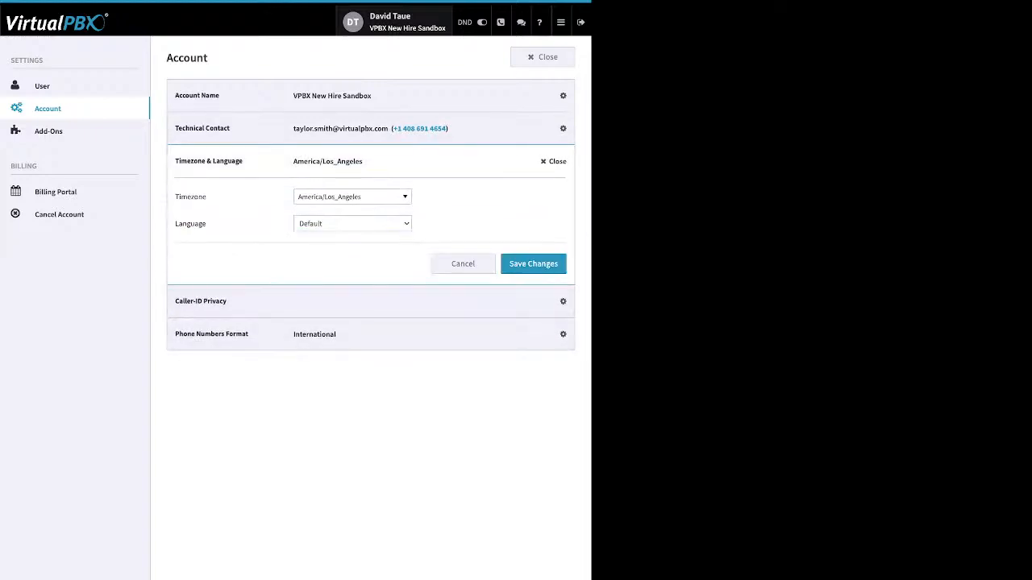
left_click(554, 161)
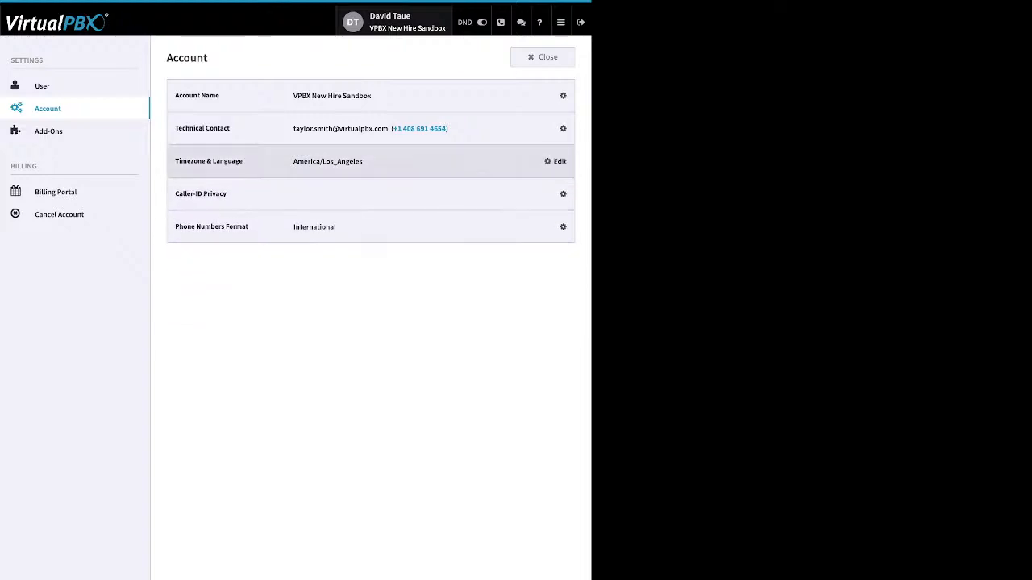
left_click(48, 131)
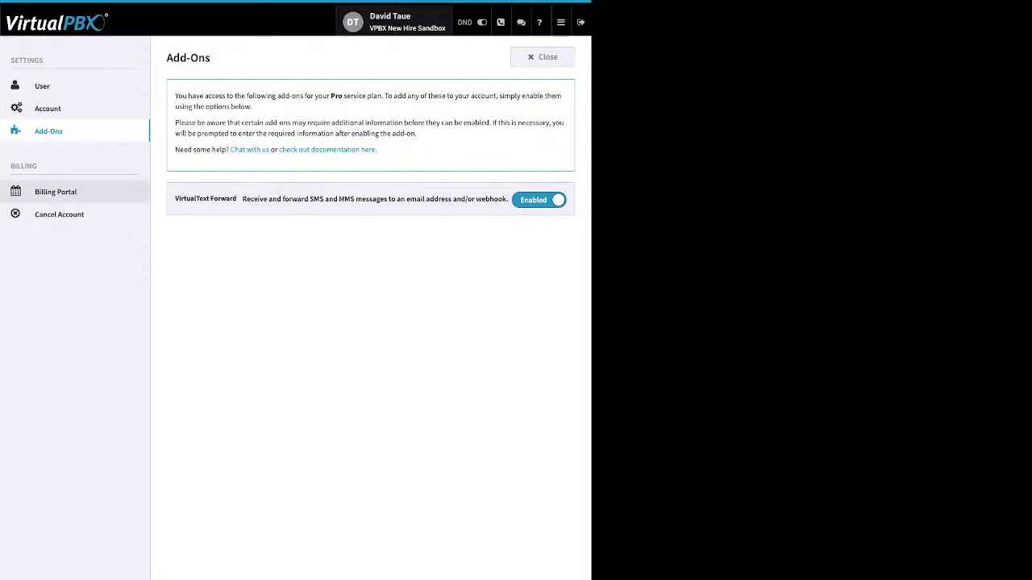
left_click(56, 192)
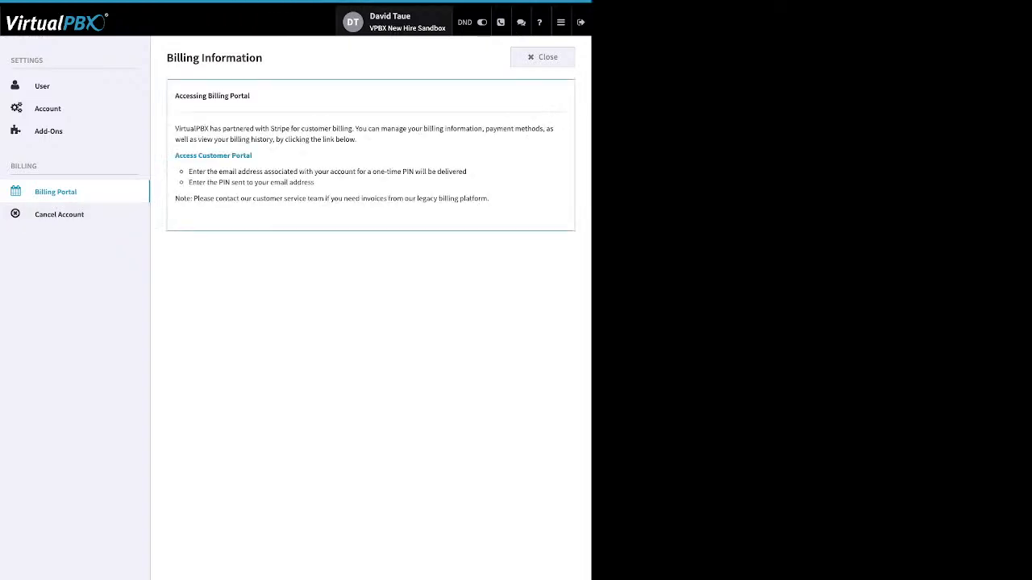
left_click_drag(252, 155, 175, 155)
left_click(266, 217)
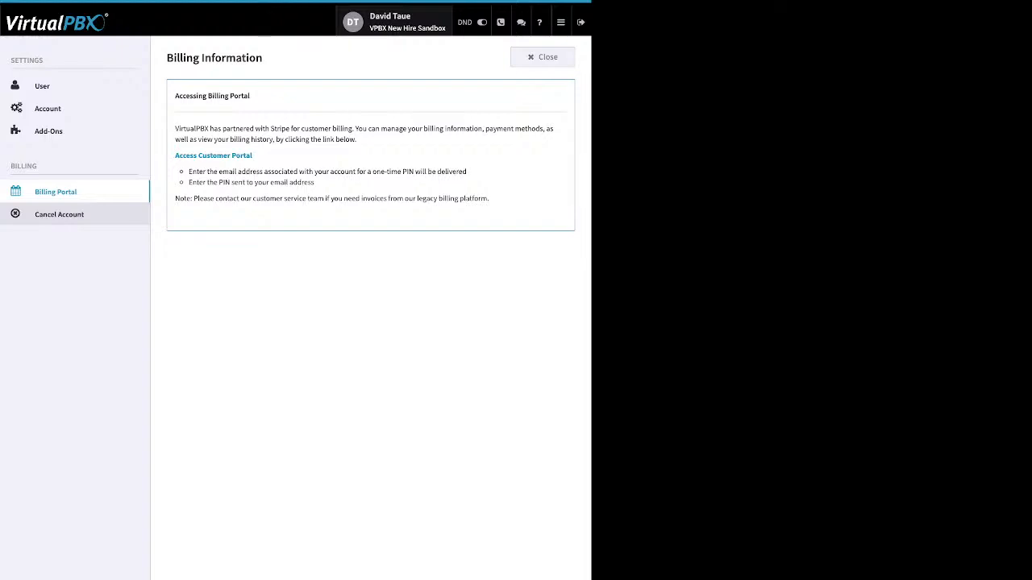
Step: Open the Cancel Account page from the sidebar
left_click(59, 214)
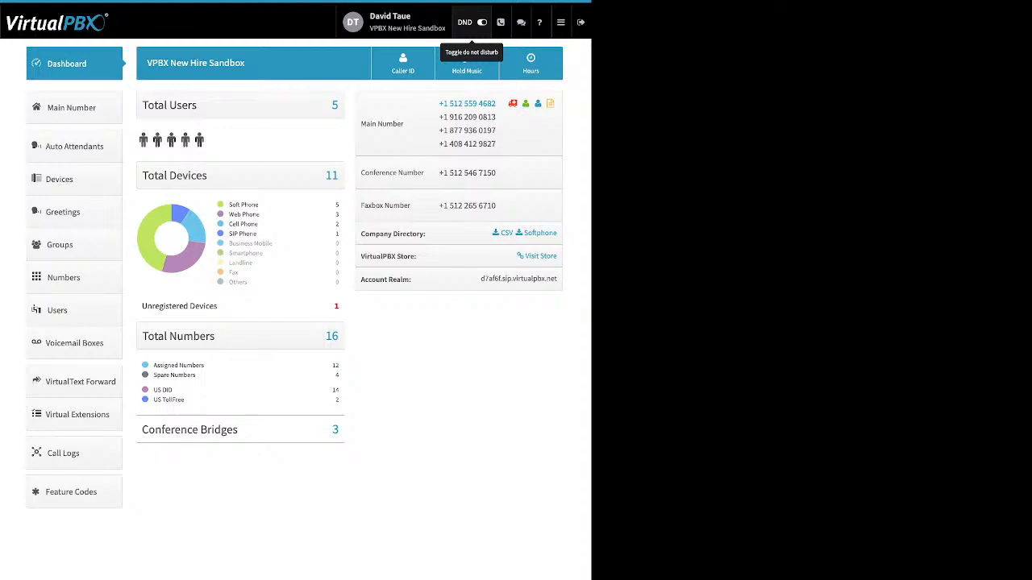
Step: Open the Hold Music settings from the dashboard header
left_click(466, 65)
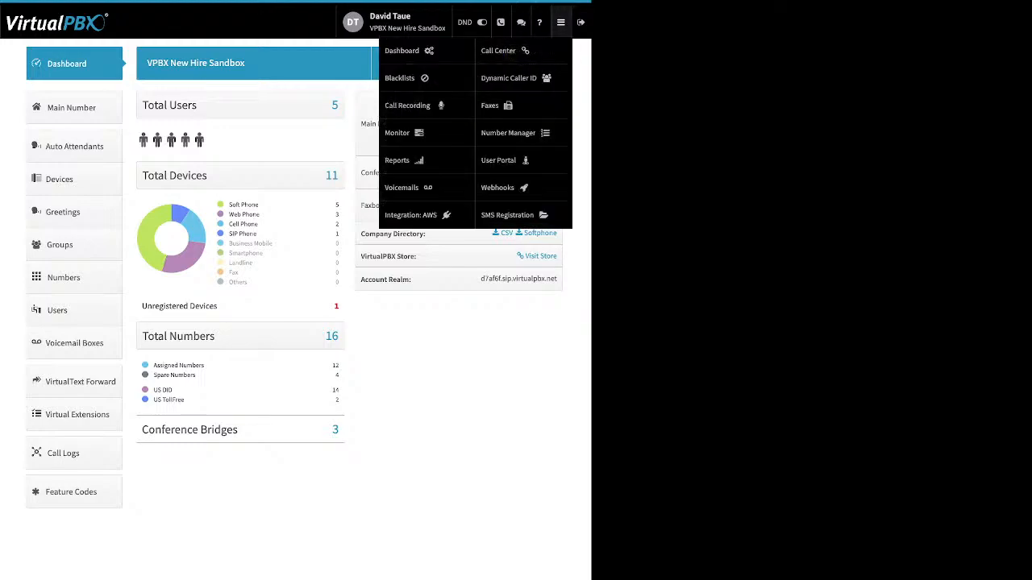
Step: Close the apps menu so the plain dashboard is visible
mouse_move(561, 22)
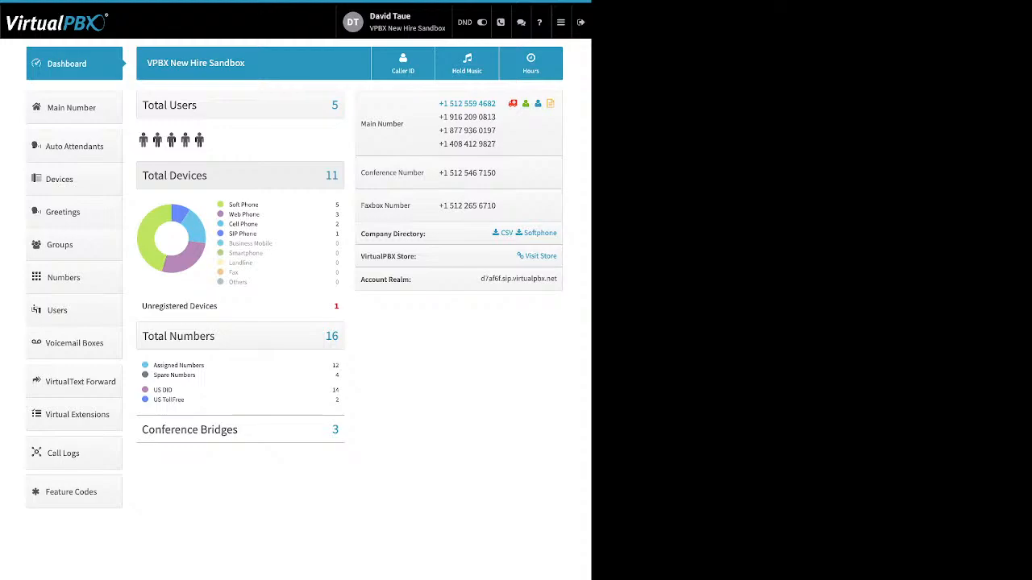
left_click_drag(259, 204, 229, 205)
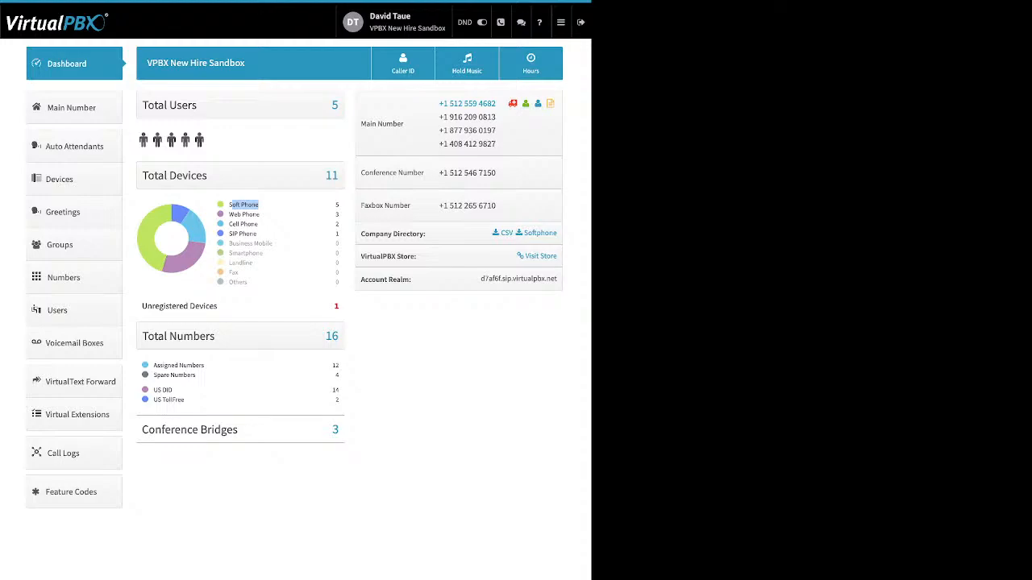
left_click_drag(261, 214, 229, 214)
left_click_drag(259, 224, 229, 224)
left_click_drag(257, 233, 228, 234)
left_click_drag(219, 306, 151, 306)
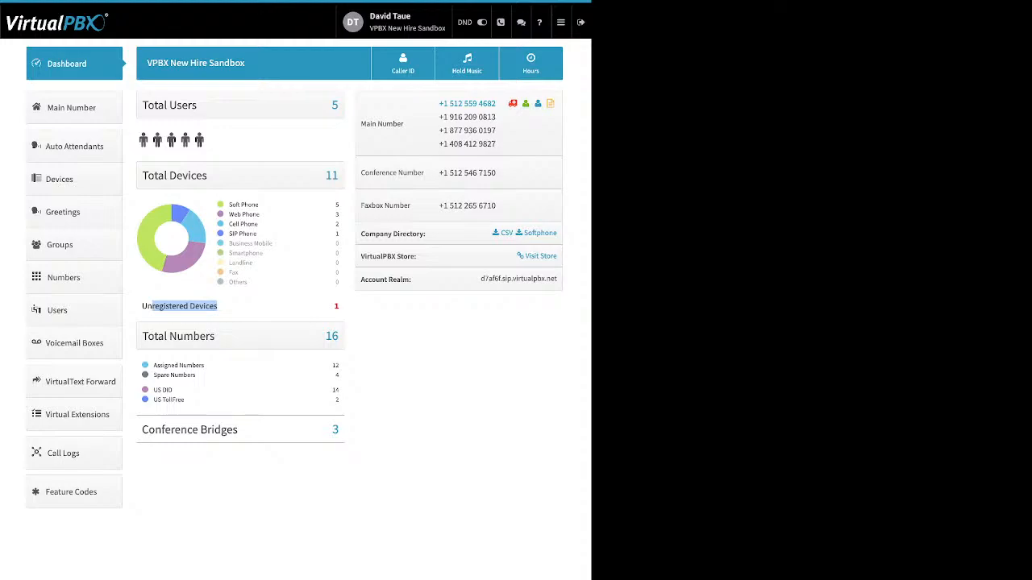
left_click(211, 308)
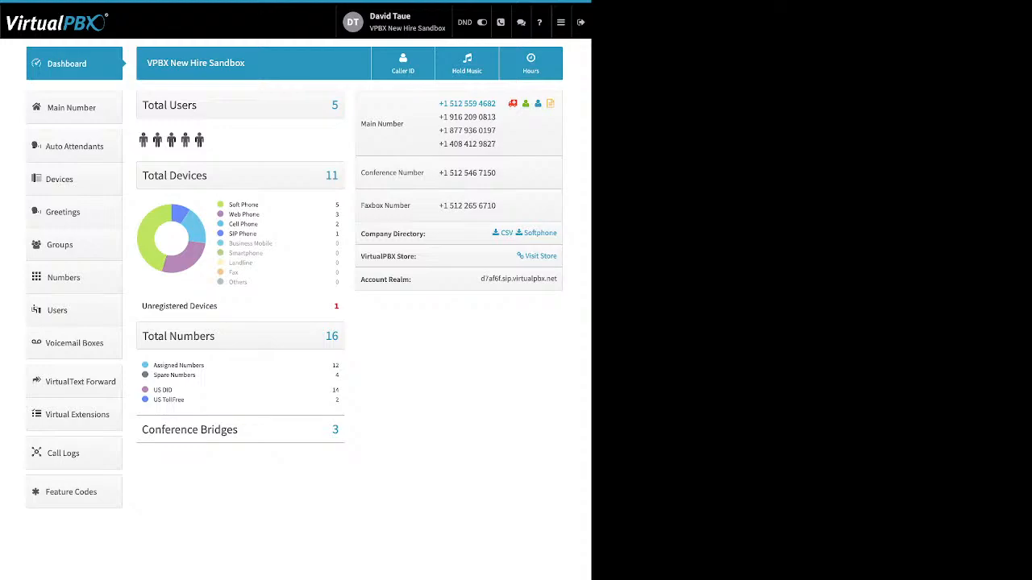
left_click_drag(196, 376, 151, 366)
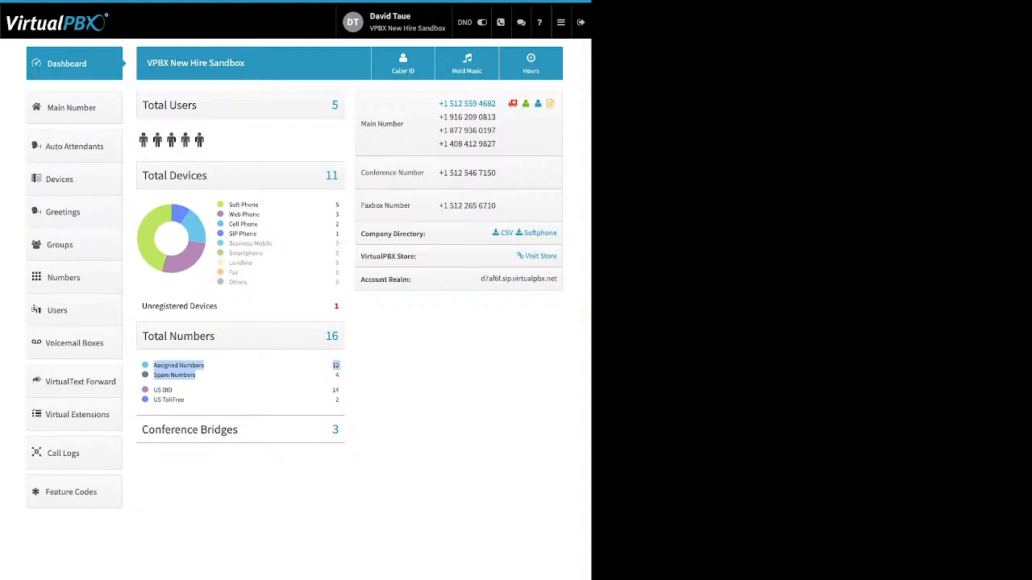
left_click(242, 377)
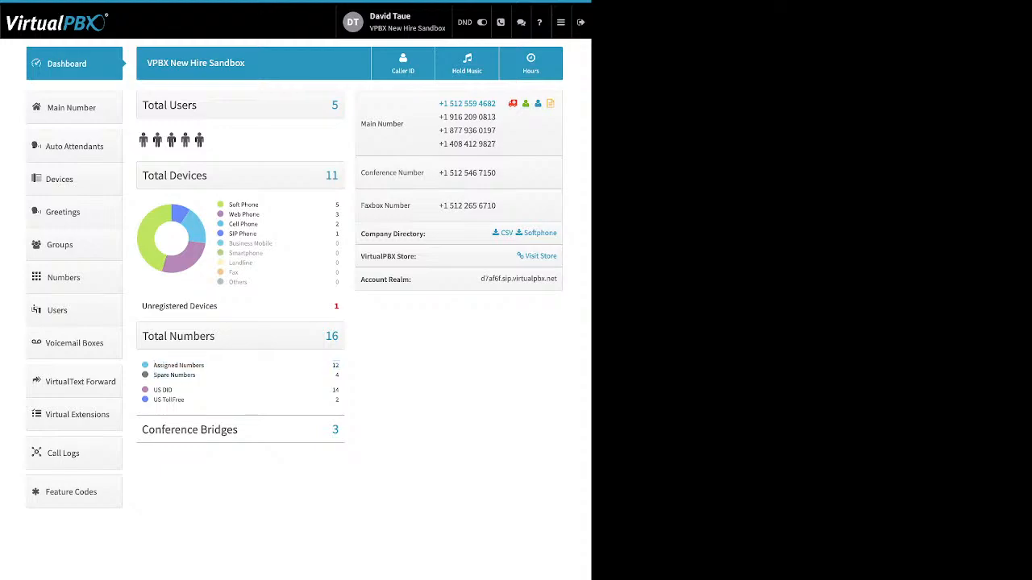
left_click_drag(184, 400, 153, 389)
left_click(211, 400)
left_click_drag(238, 430, 180, 429)
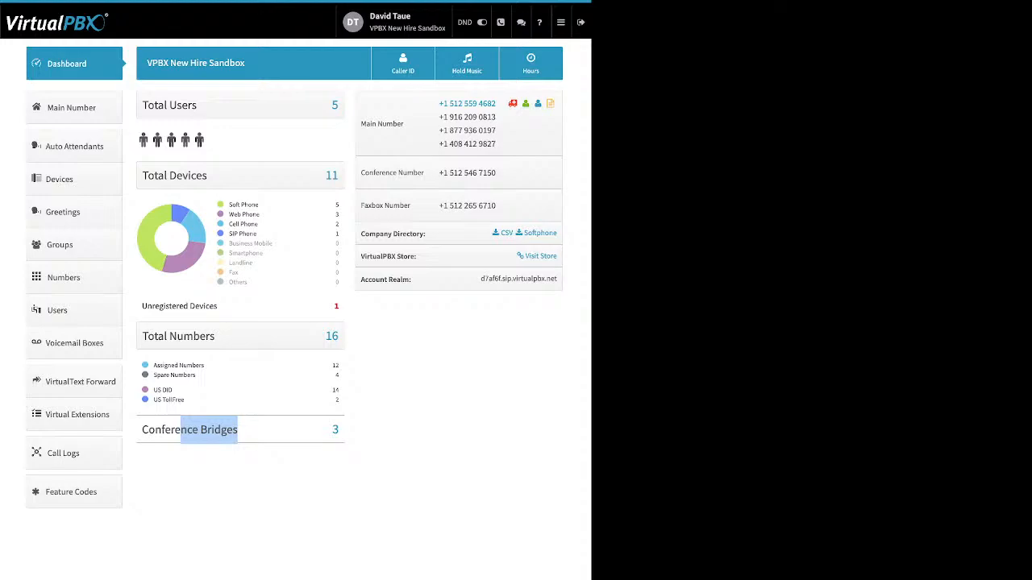
left_click(274, 467)
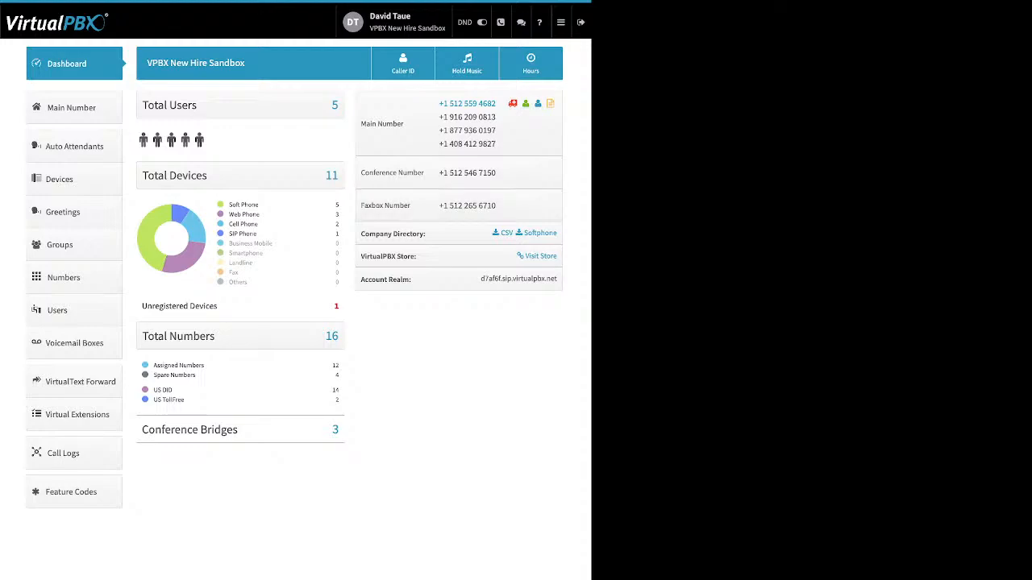
left_click_drag(425, 234, 360, 234)
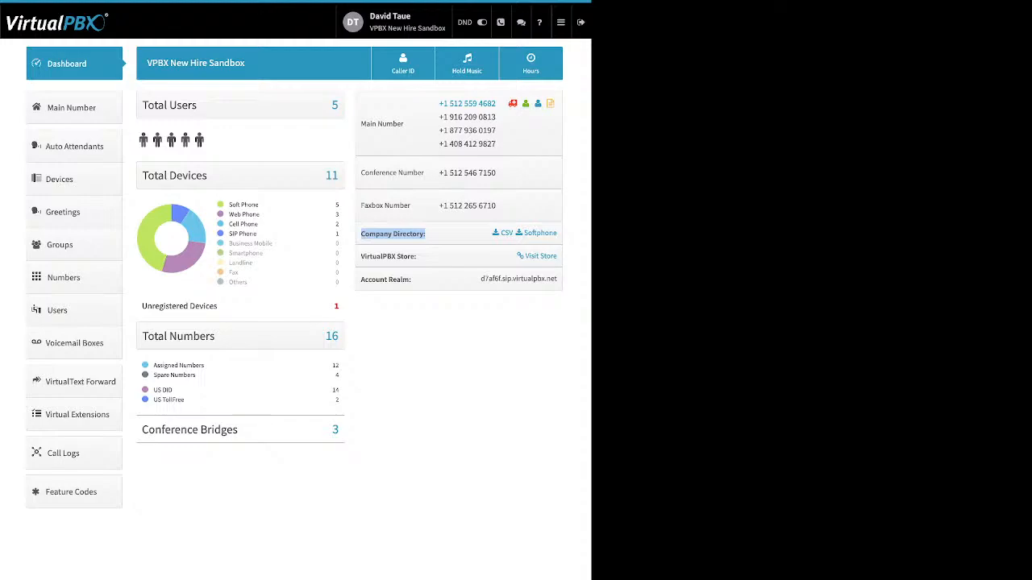
left_click(428, 236)
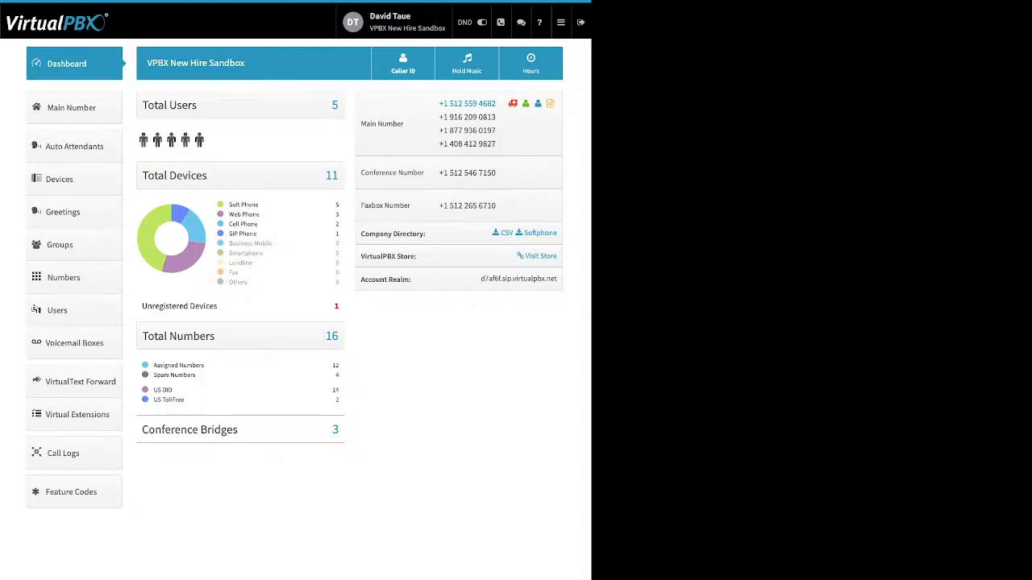
left_click(403, 63)
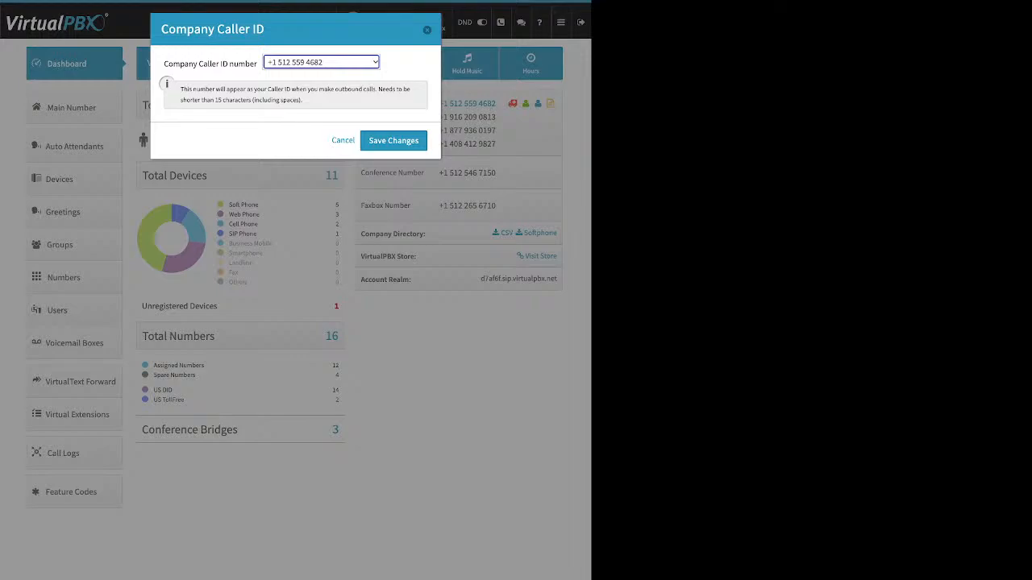
left_click(427, 30)
left_click(321, 62)
left_click(343, 140)
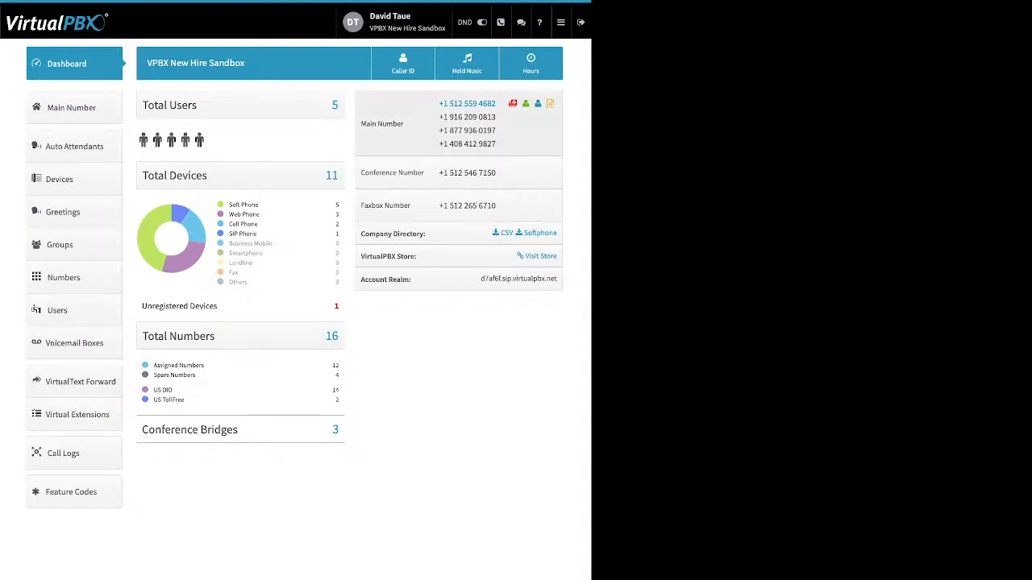
Step: Open the account's Music-On-Hold settings and start uploading a new hold music file
left_click(466, 64)
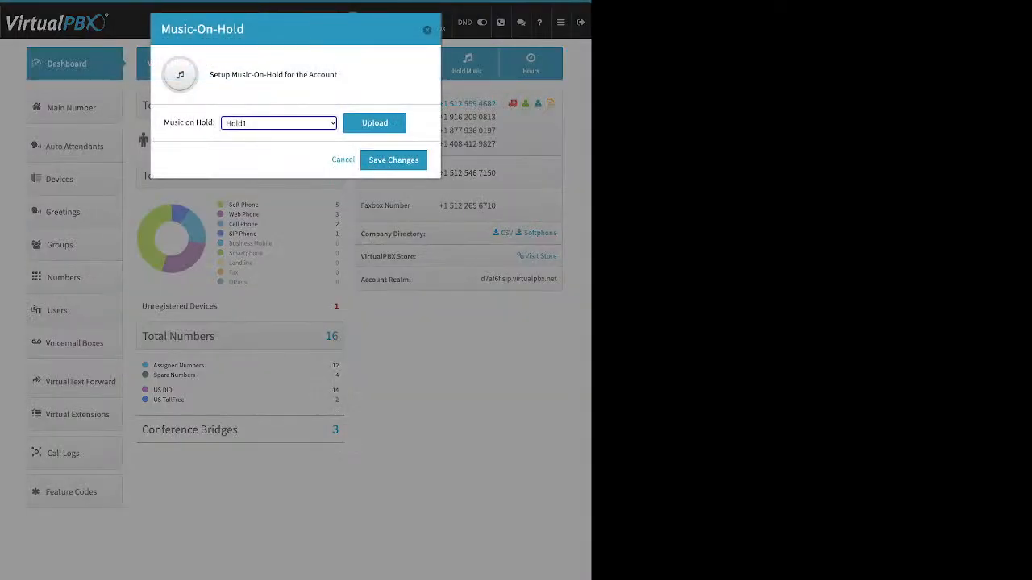
left_click(374, 123)
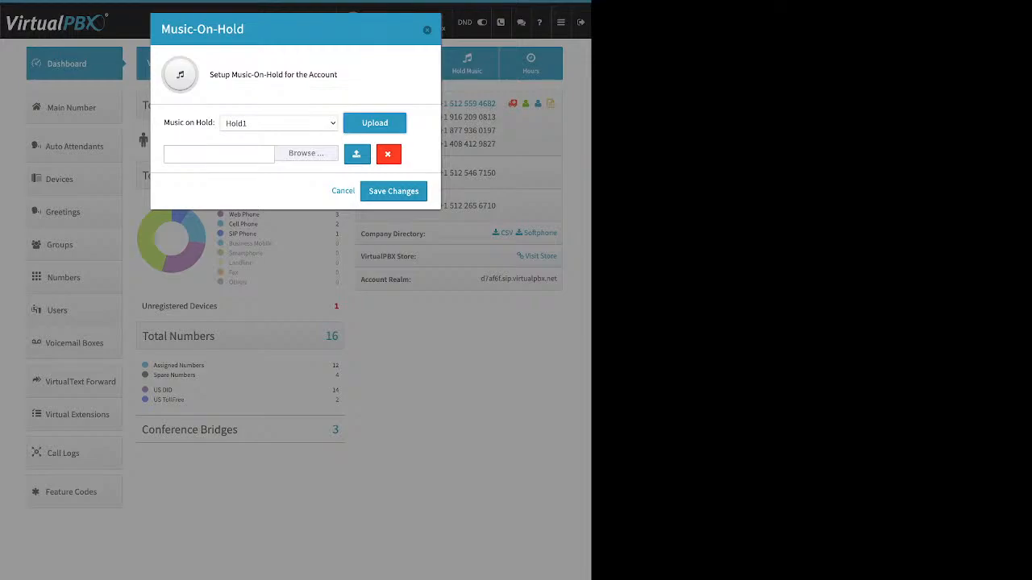
Step: Dismiss the Music-On-Hold dialog without saving, then open the account's Users list
left_click_drag(163, 123, 206, 124)
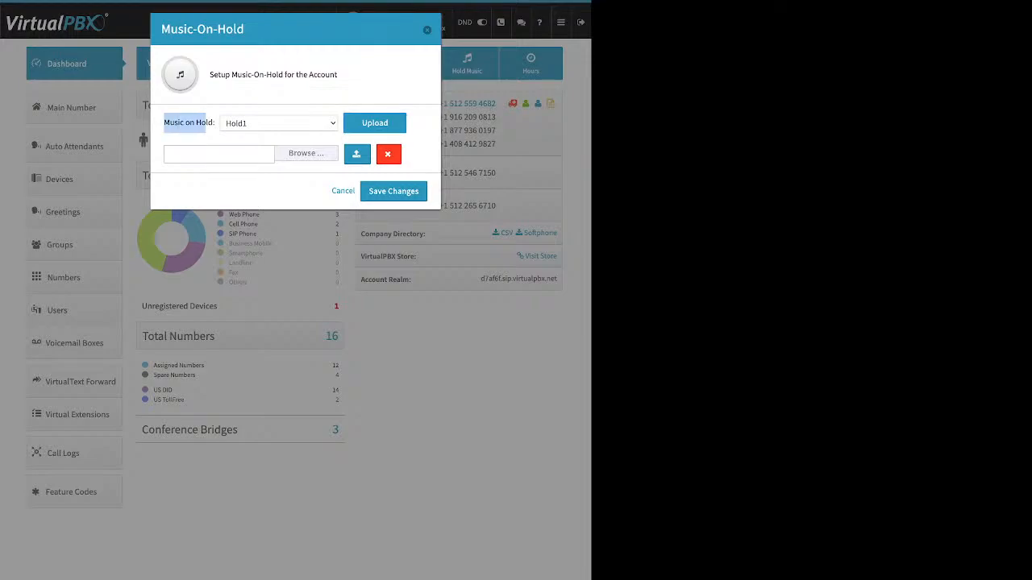
left_click(279, 123)
left_click(189, 123)
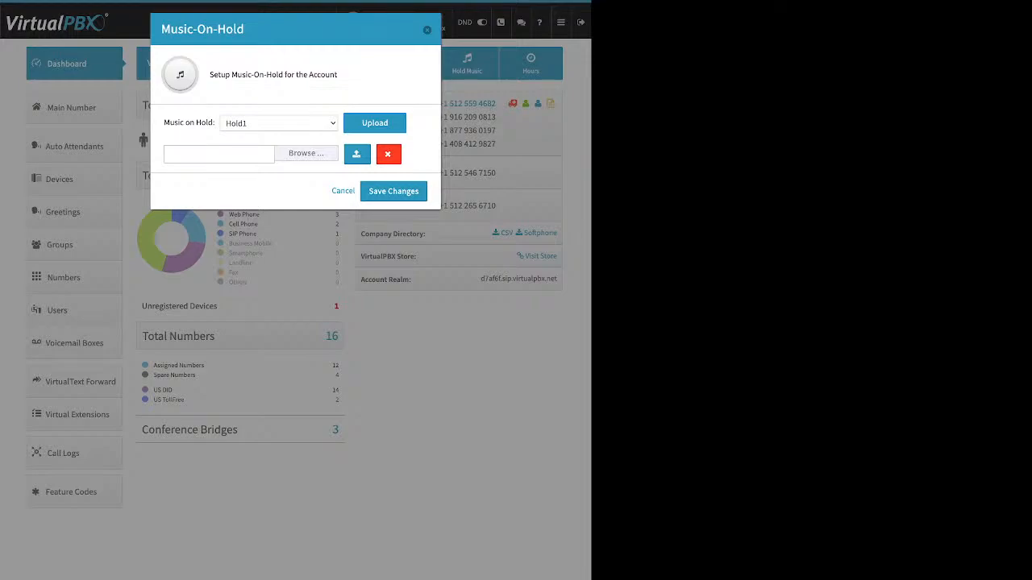
key("Escape")
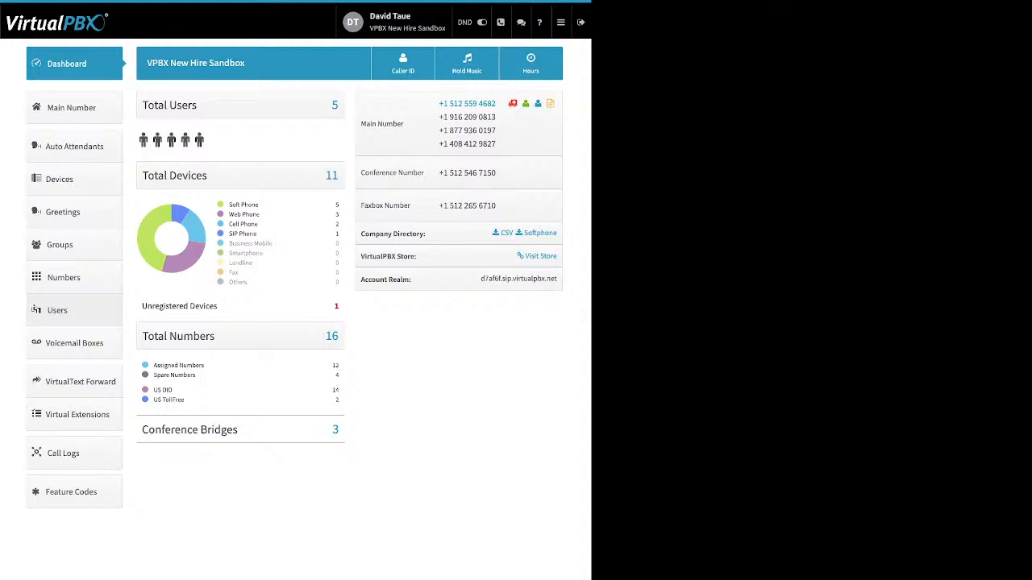
left_click(57, 310)
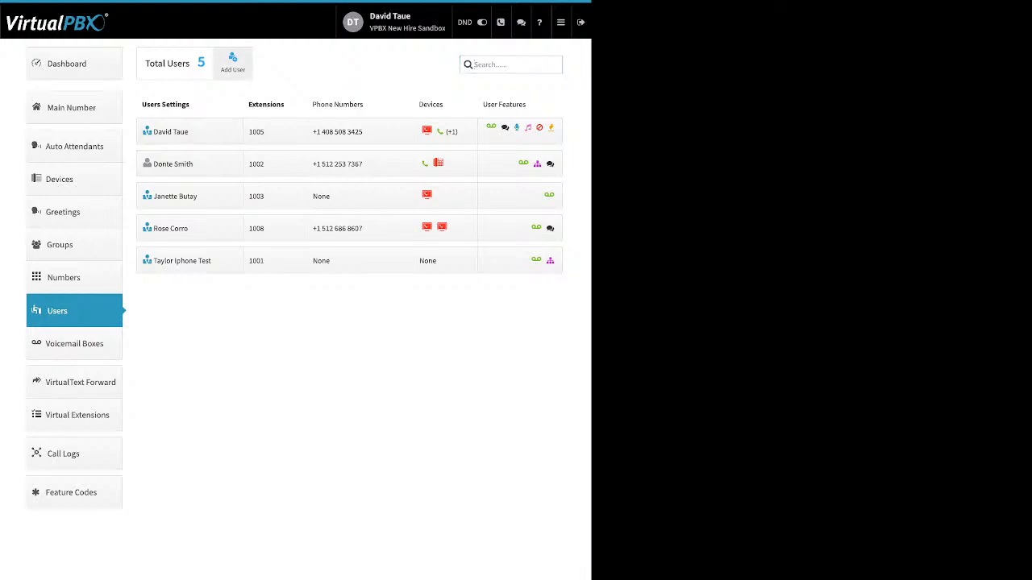
Step: Start adding a new user from the Users page
left_click(233, 63)
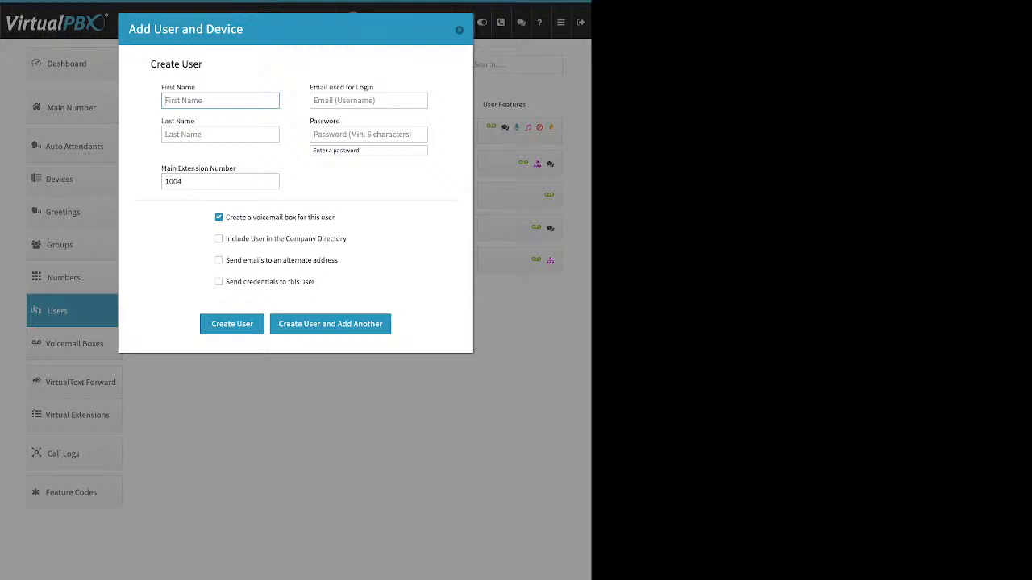
left_click_drag(162, 87, 191, 87)
left_click_drag(161, 121, 186, 121)
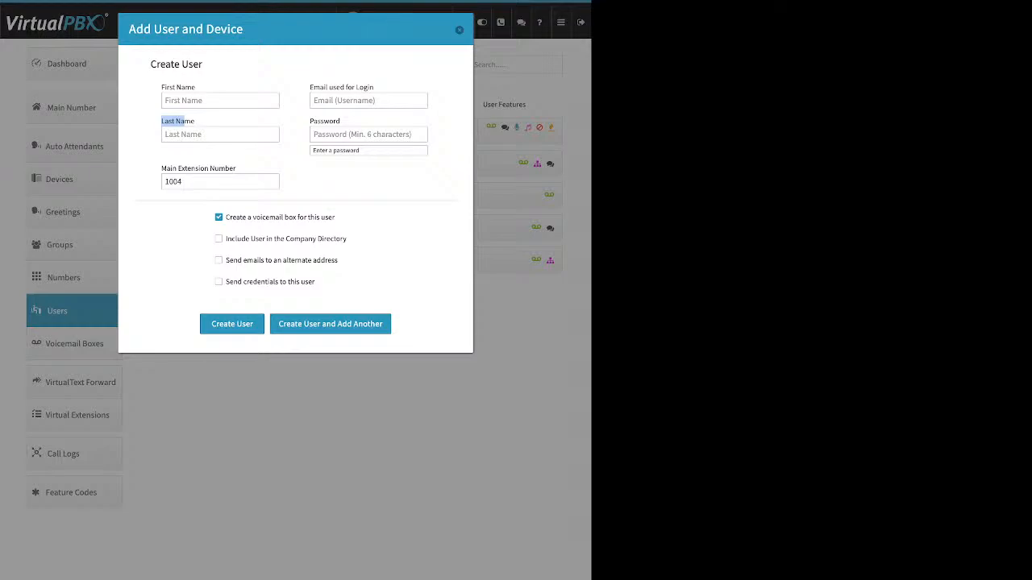
left_click(368, 100)
left_click_drag(369, 87, 310, 87)
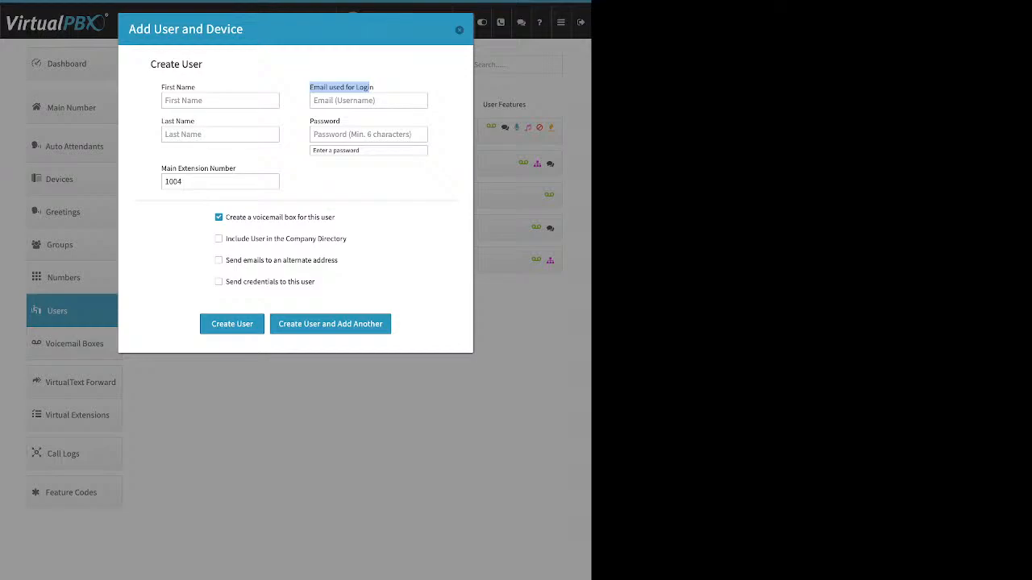
left_click(371, 88)
double_click(325, 121)
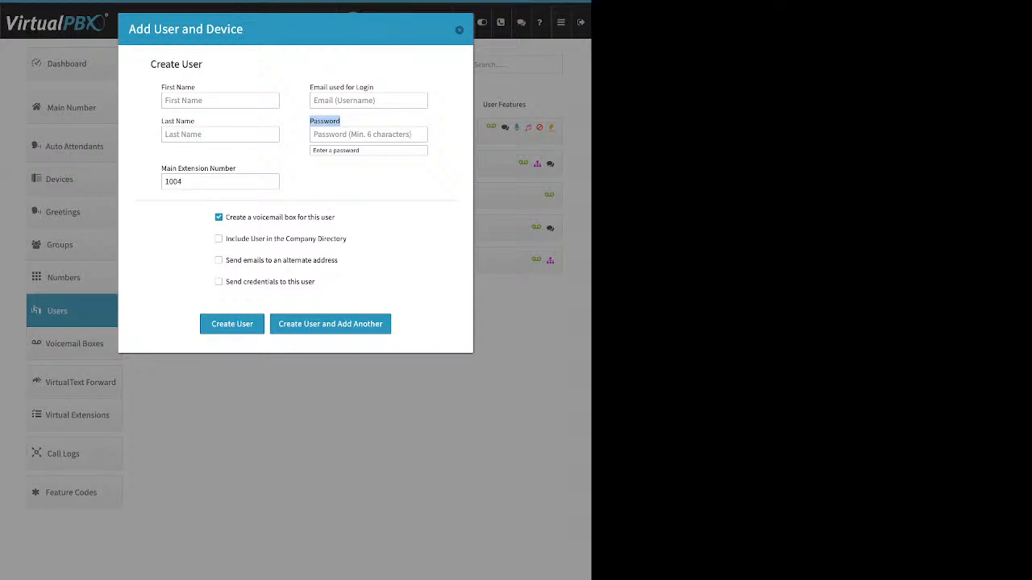
left_click_drag(237, 168, 160, 168)
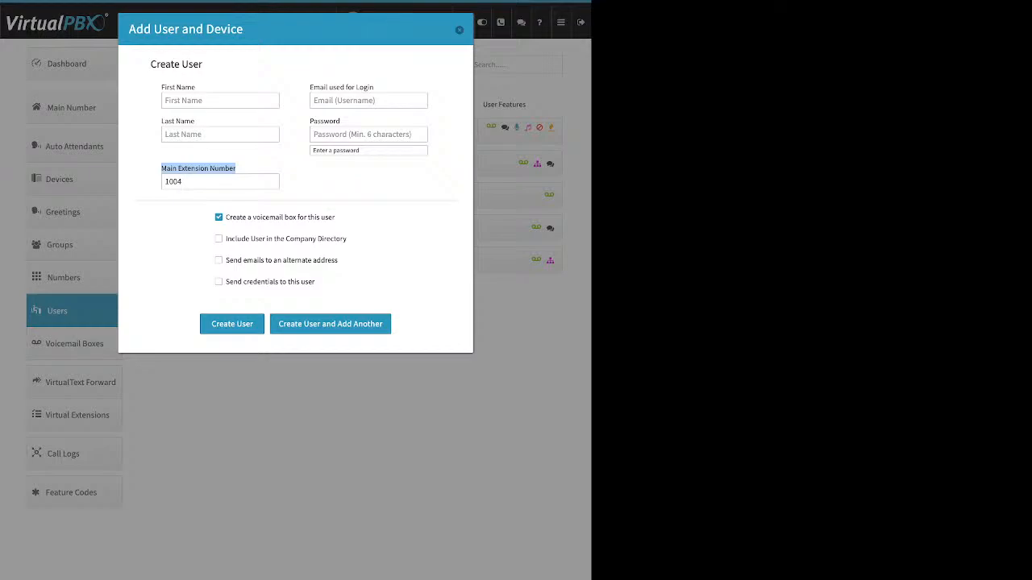
left_click(198, 181)
Step: Replace the Main Extension Number 1004 with 5667
key("ctrl+a")
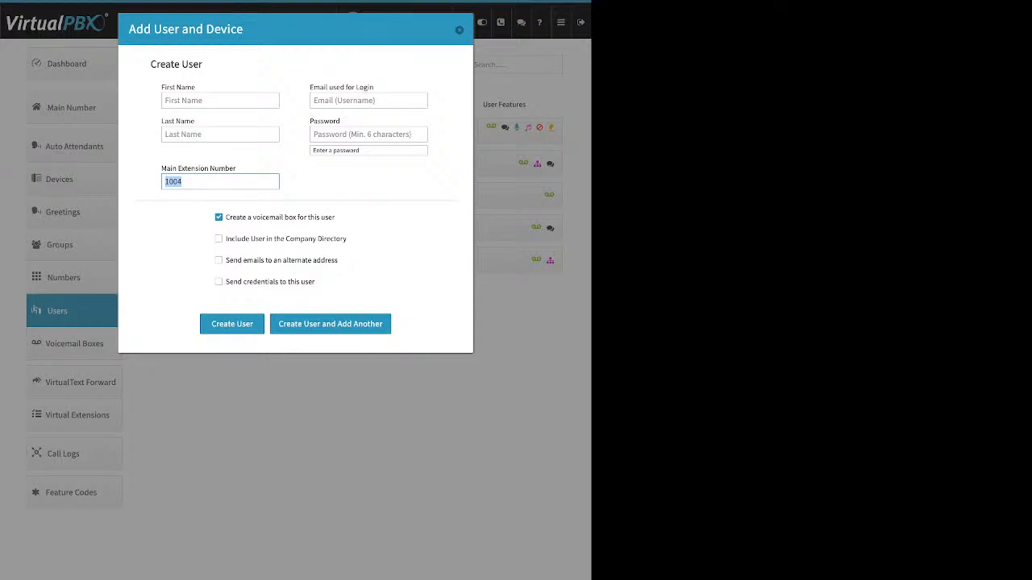
type("5667")
left_click_drag(338, 218, 225, 218)
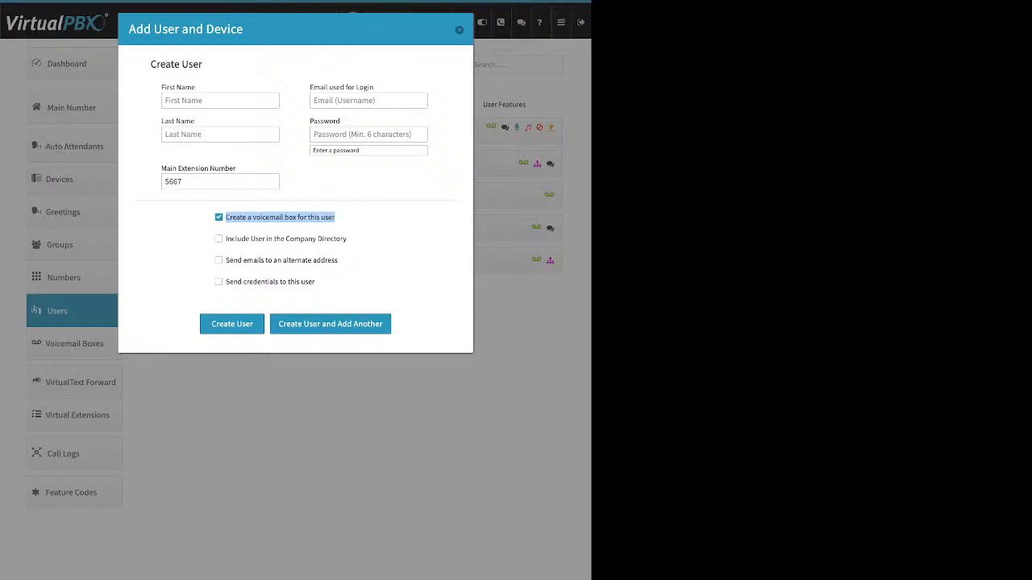
Step: Tick and then untick the company directory option for the new user
left_click(219, 239)
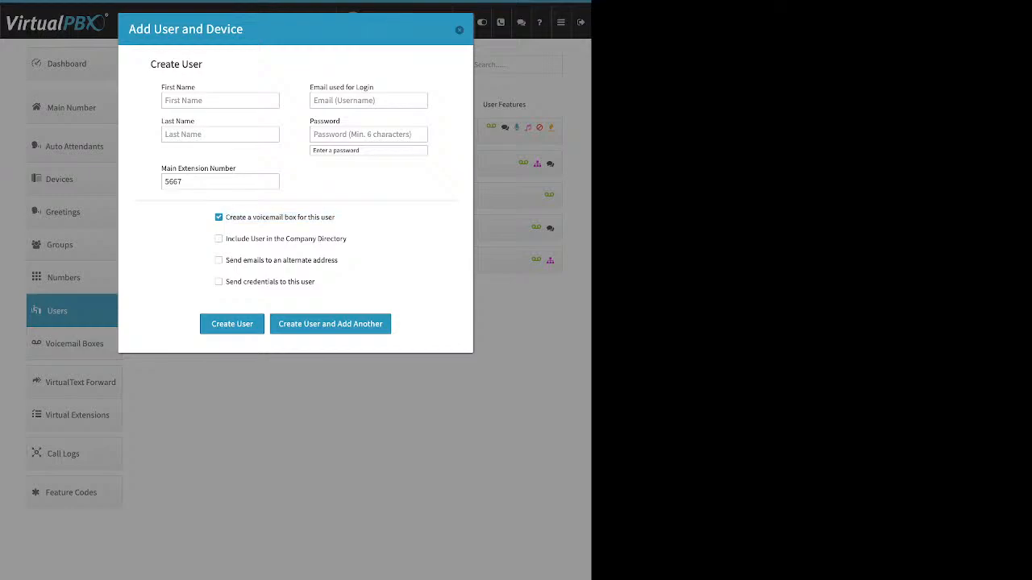
left_click_drag(349, 238, 226, 238)
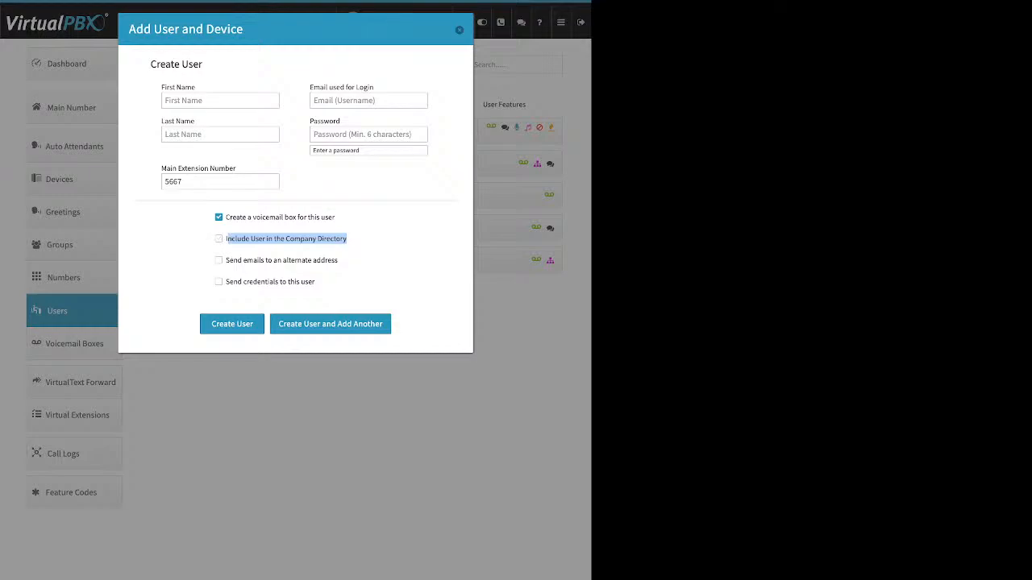
left_click(218, 238)
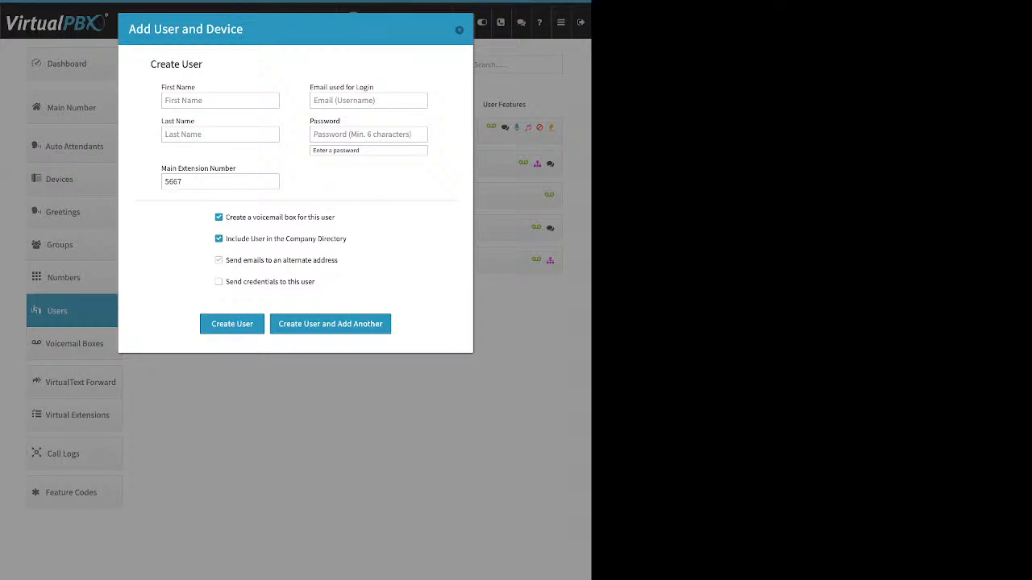
left_click(219, 238)
Step: Leave alternate email off, enable sending login credentials, then close the form without creating the user
left_click_drag(339, 260, 225, 261)
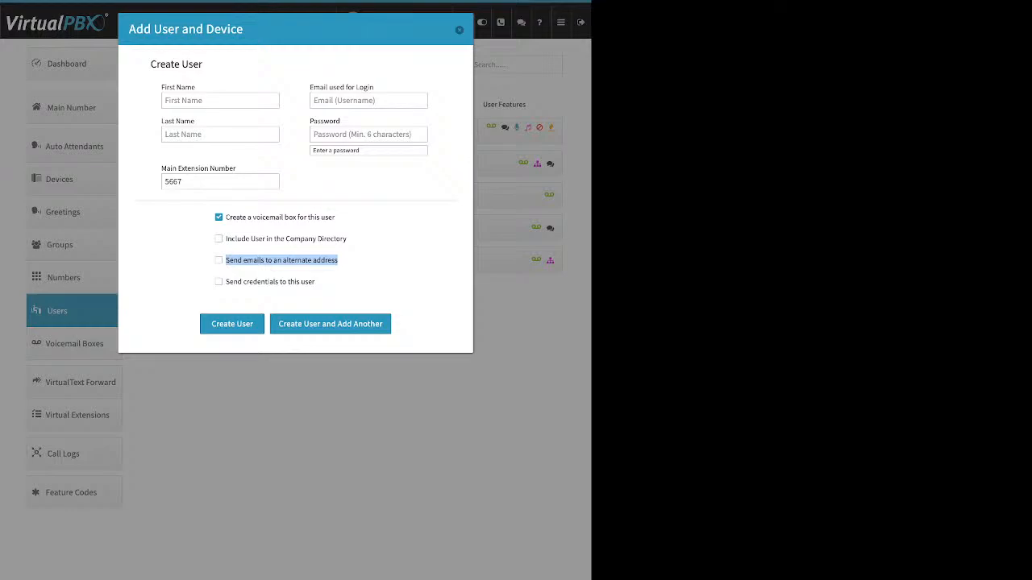
left_click(219, 261)
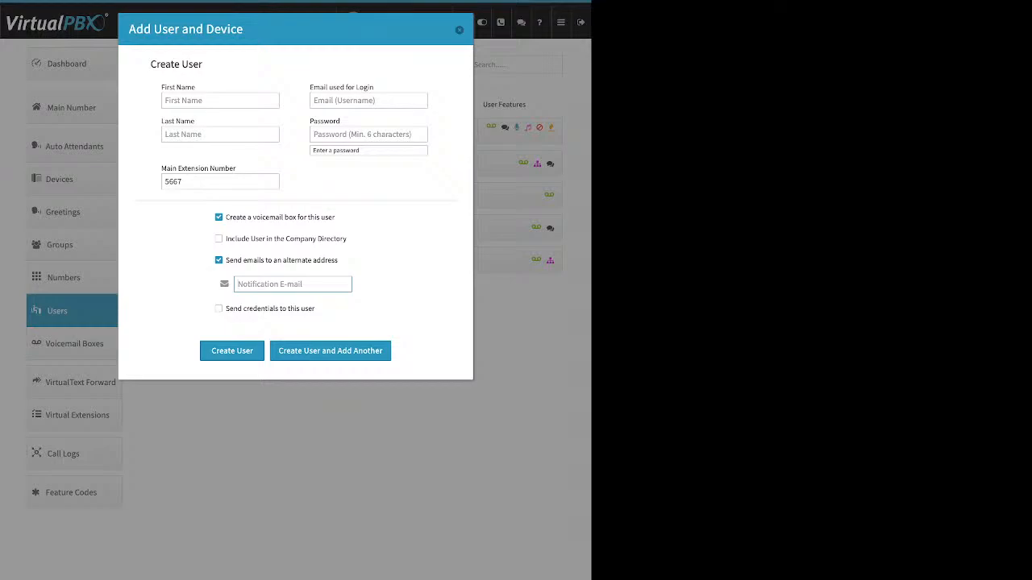
left_click(218, 261)
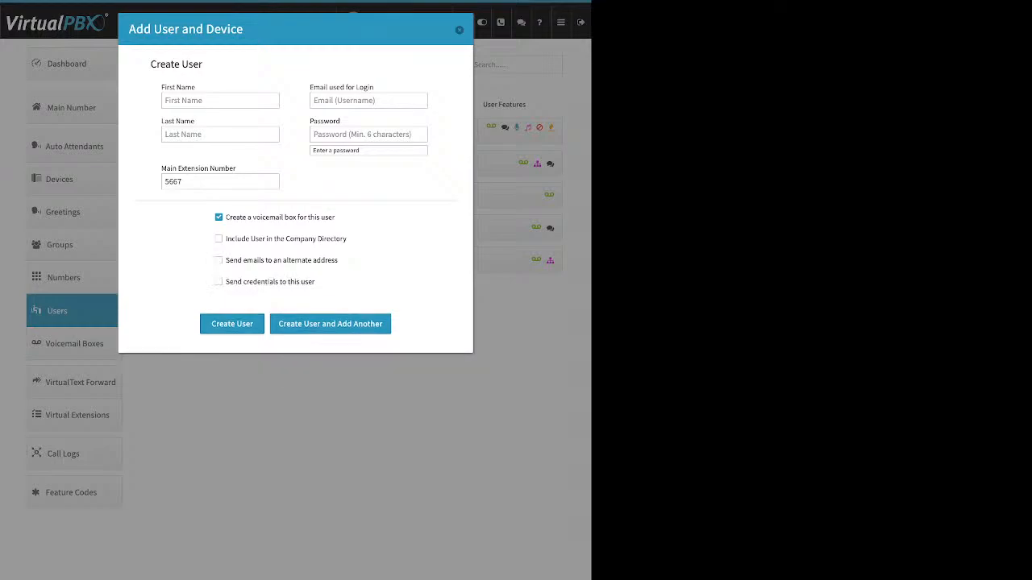
left_click_drag(315, 281, 225, 281)
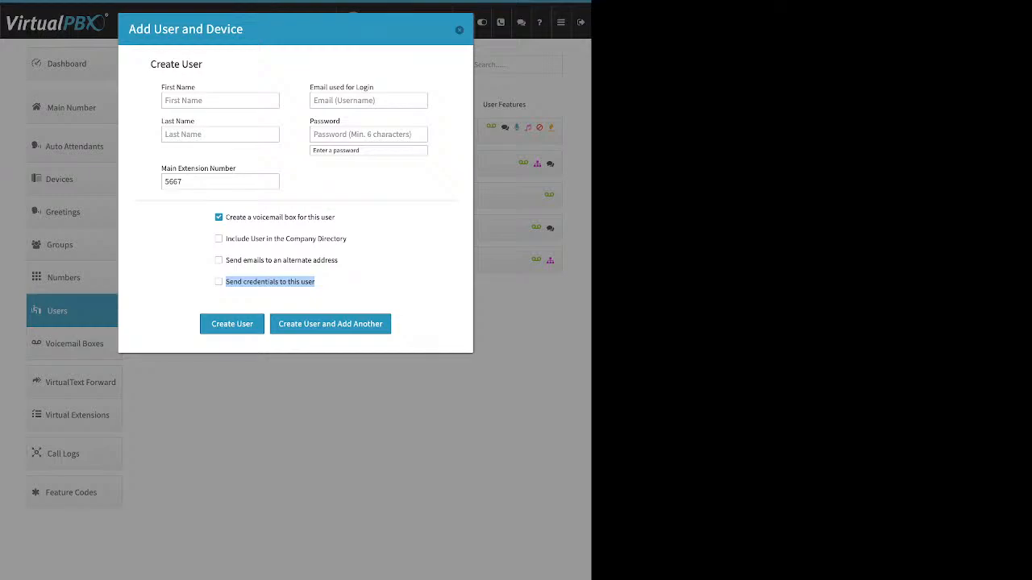
left_click(219, 281)
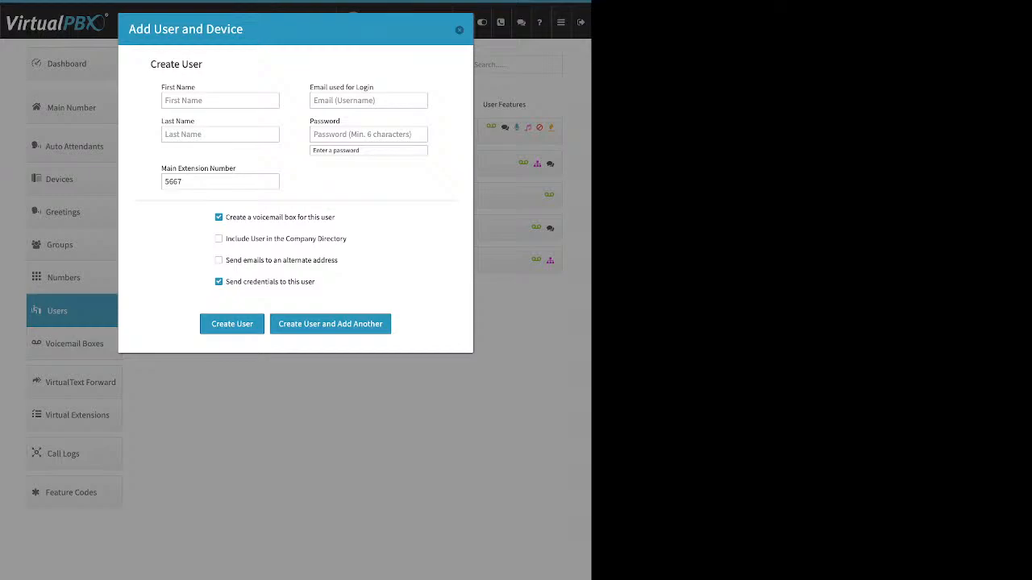
left_click(459, 30)
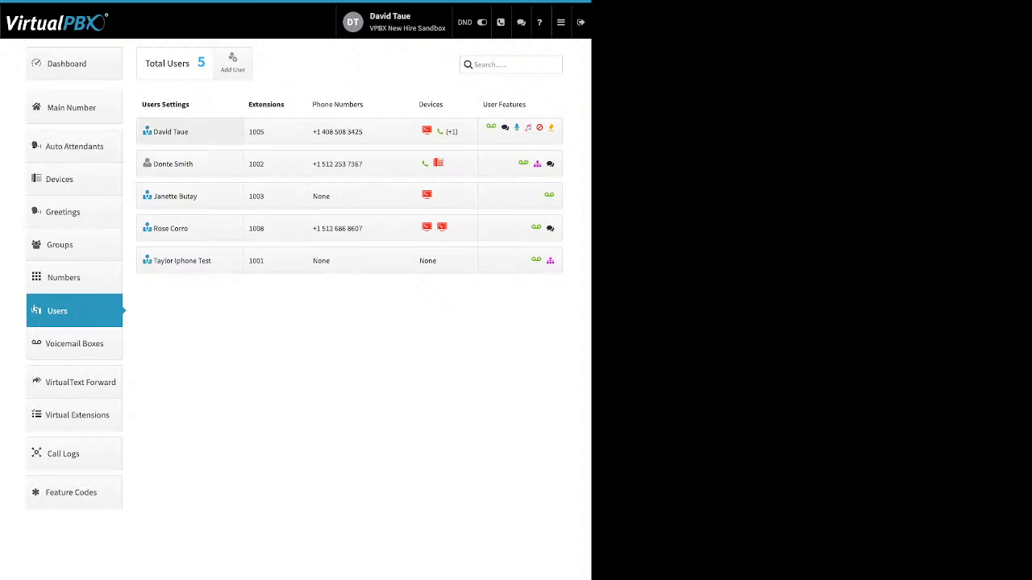
Step: Expand the first user's row (extension 1005) and open its Change Credentials dialog
left_click(170, 132)
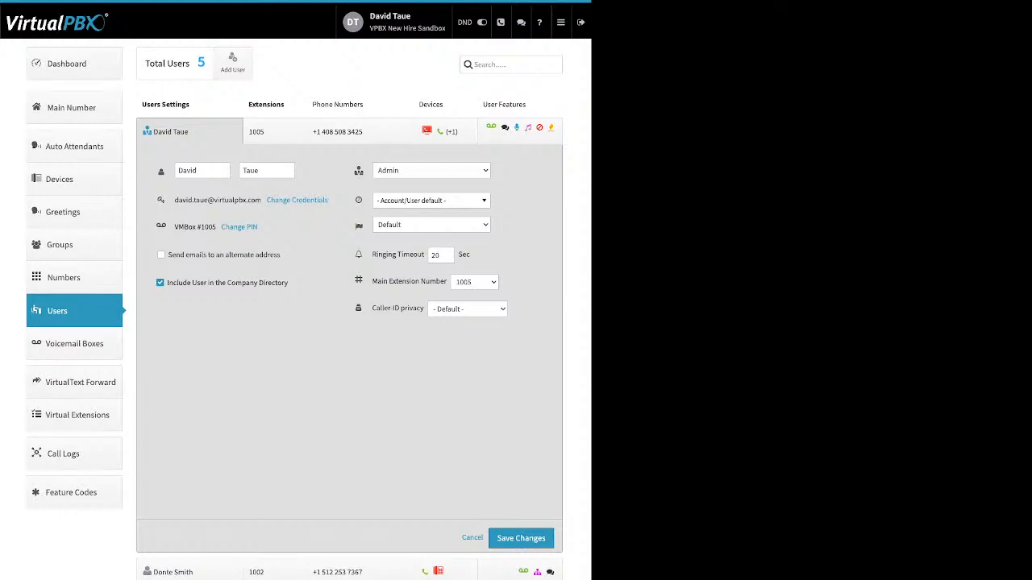
key("Tab")
key("Tab")
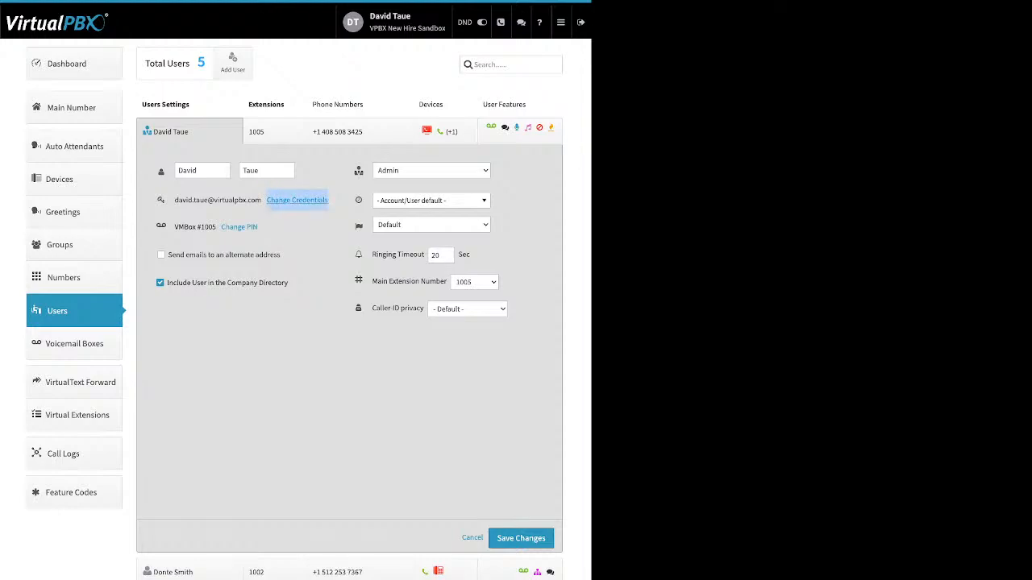
key("Return")
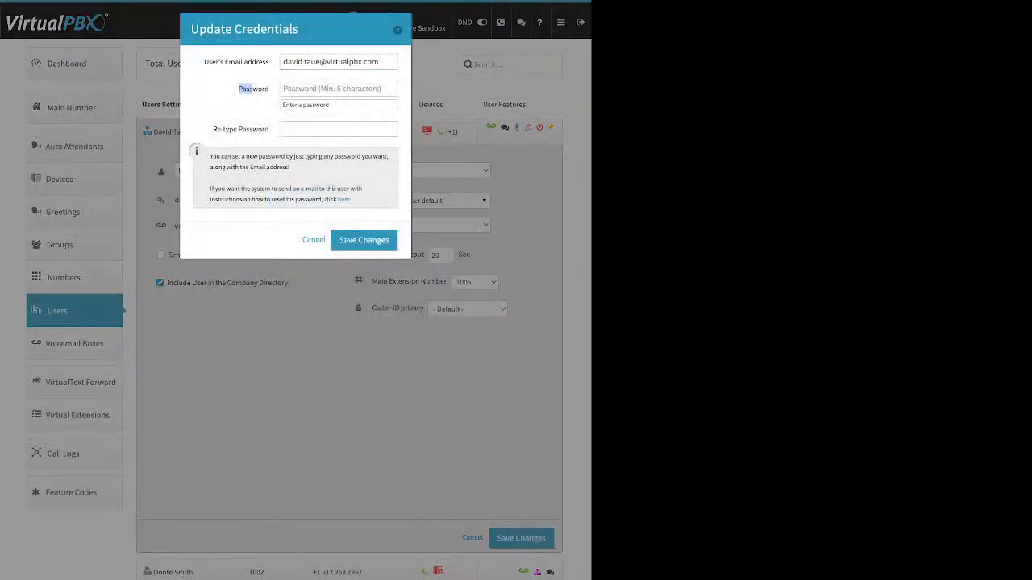
Step: Go over the email and password fields, then dismiss Update Credentials without saving
left_click_drag(204, 62, 269, 89)
left_click_drag(213, 129, 268, 128)
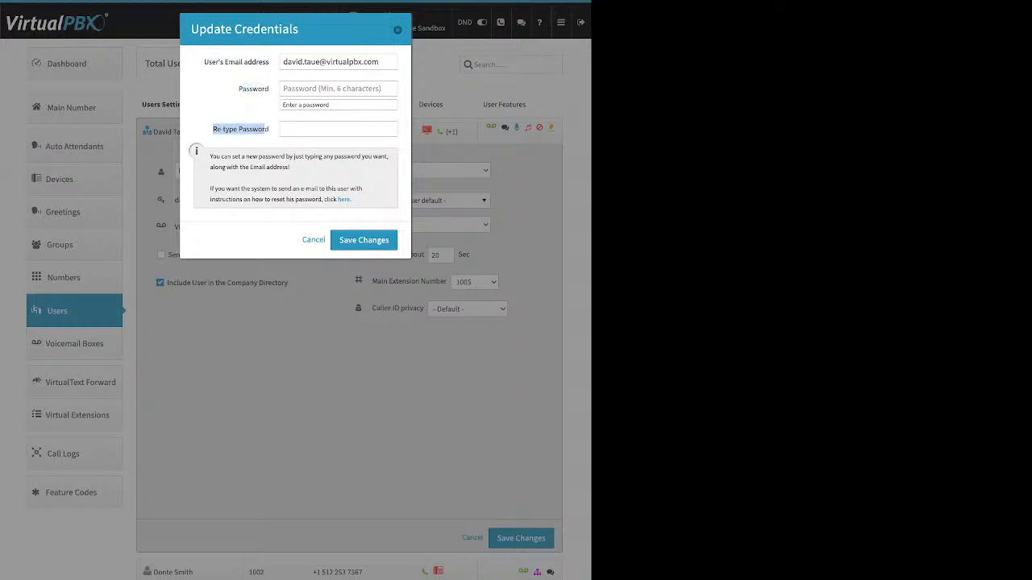
left_click(264, 130)
left_click_drag(351, 199, 324, 200)
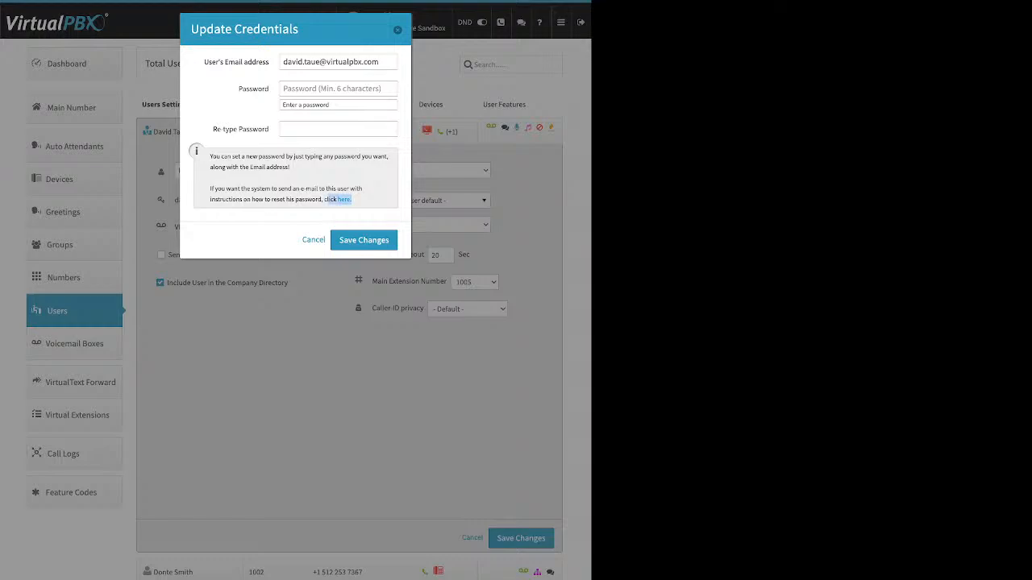
left_click(313, 239)
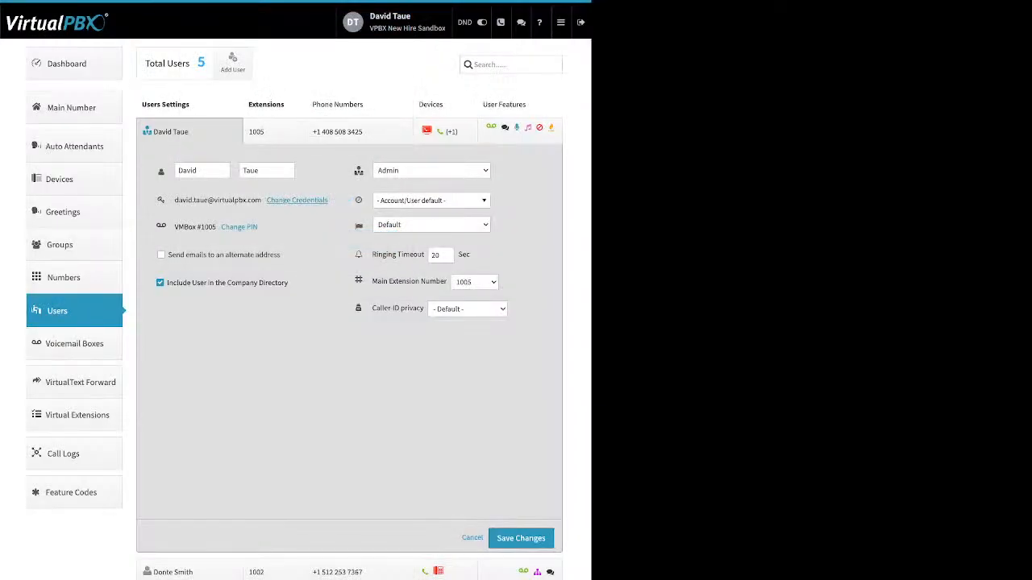
left_click_drag(259, 227, 220, 227)
left_click(239, 226)
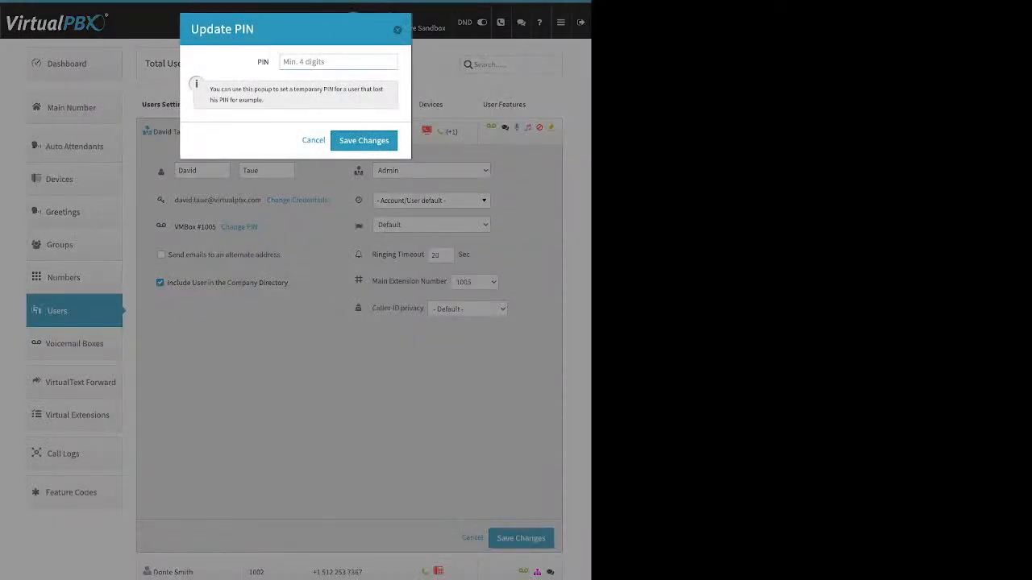
left_click(313, 140)
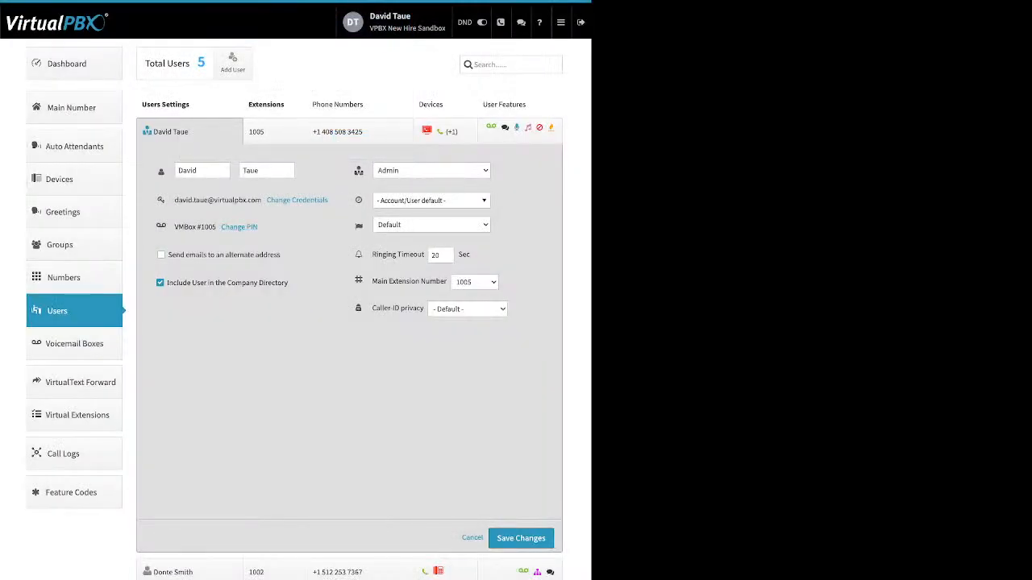
left_click_drag(281, 254, 186, 255)
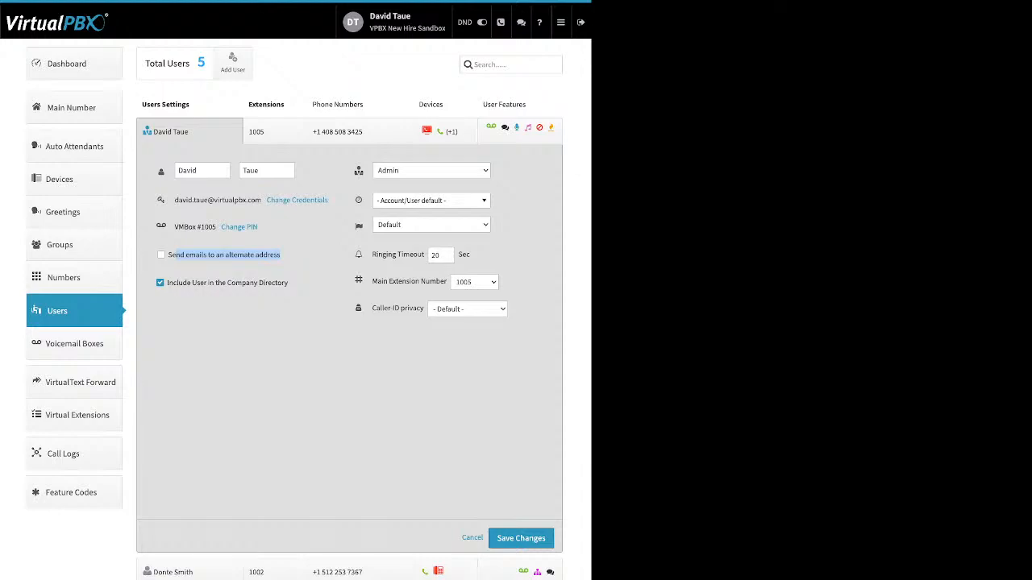
left_click_drag(288, 283, 192, 283)
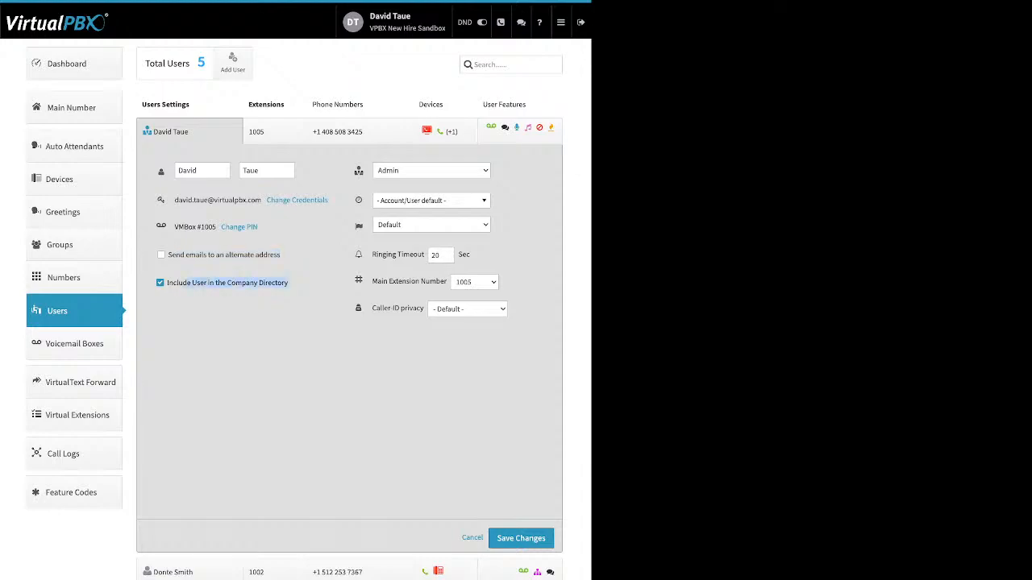
left_click(211, 310)
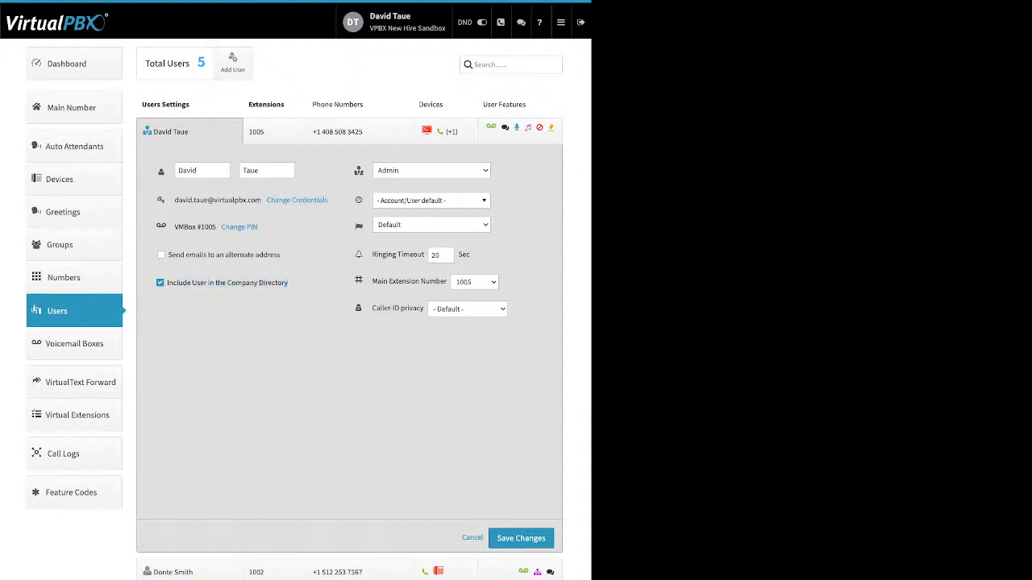
mouse_move(359, 171)
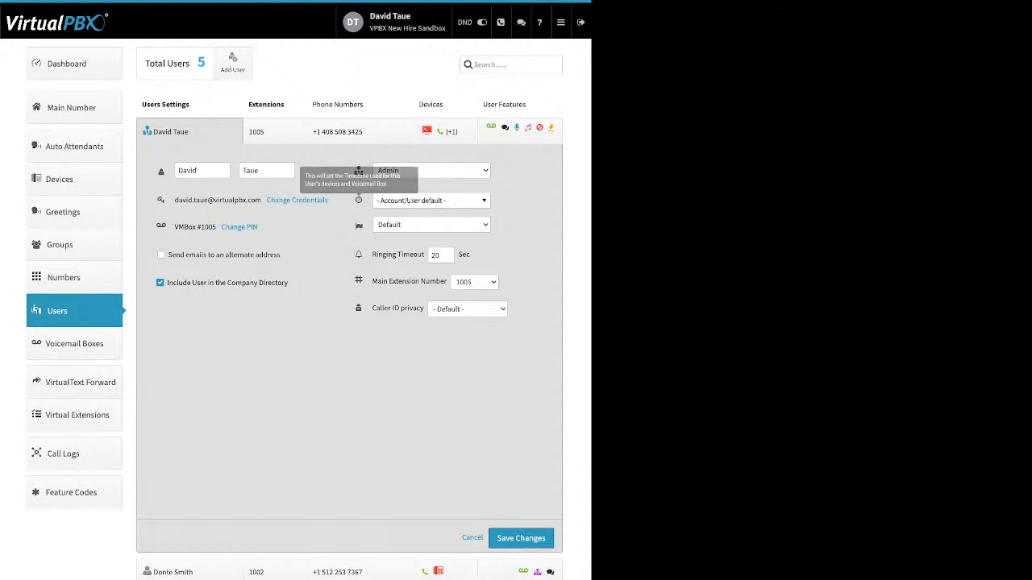
left_click(431, 201)
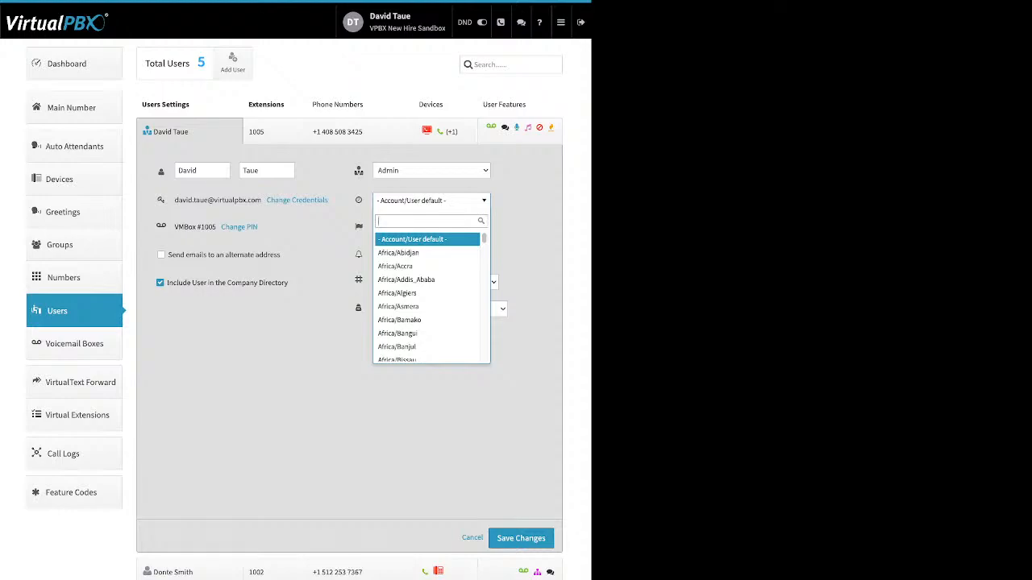
key("Escape")
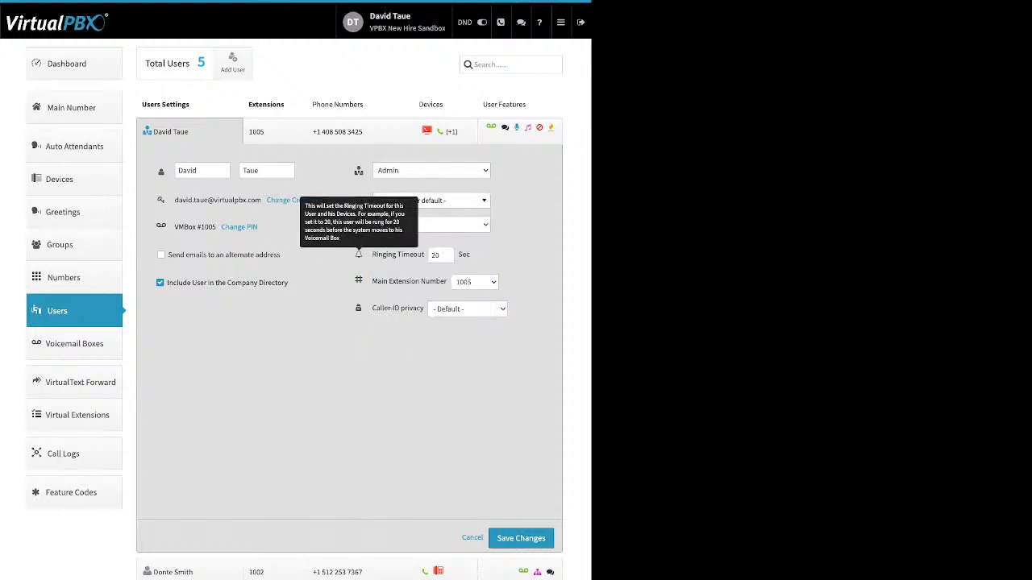
left_click_drag(372, 254, 421, 255)
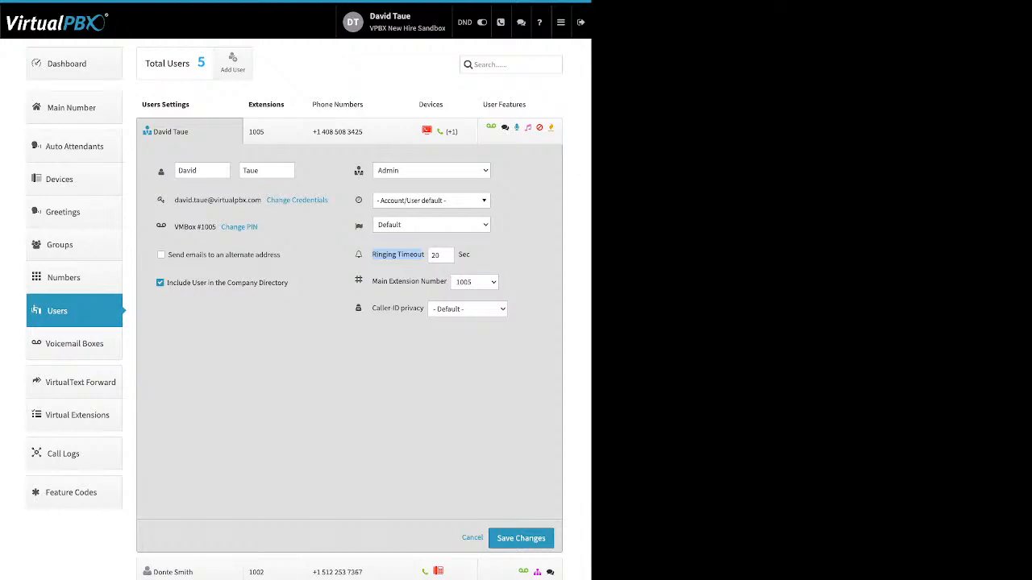
Step: View extension 1005's extension assignments, then switch to its phone-number assignments panel
left_click(274, 131)
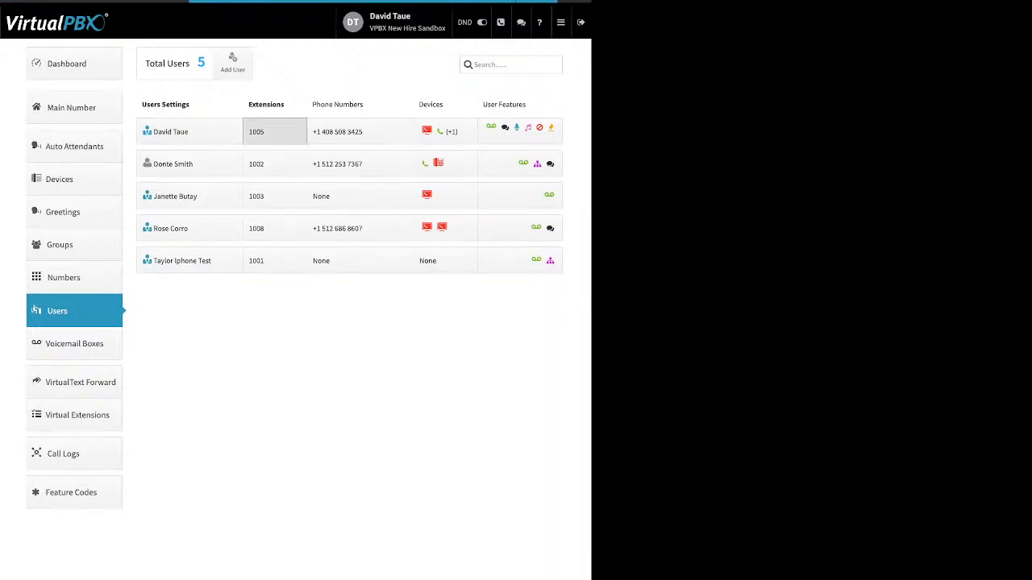
left_click_drag(162, 202, 244, 203)
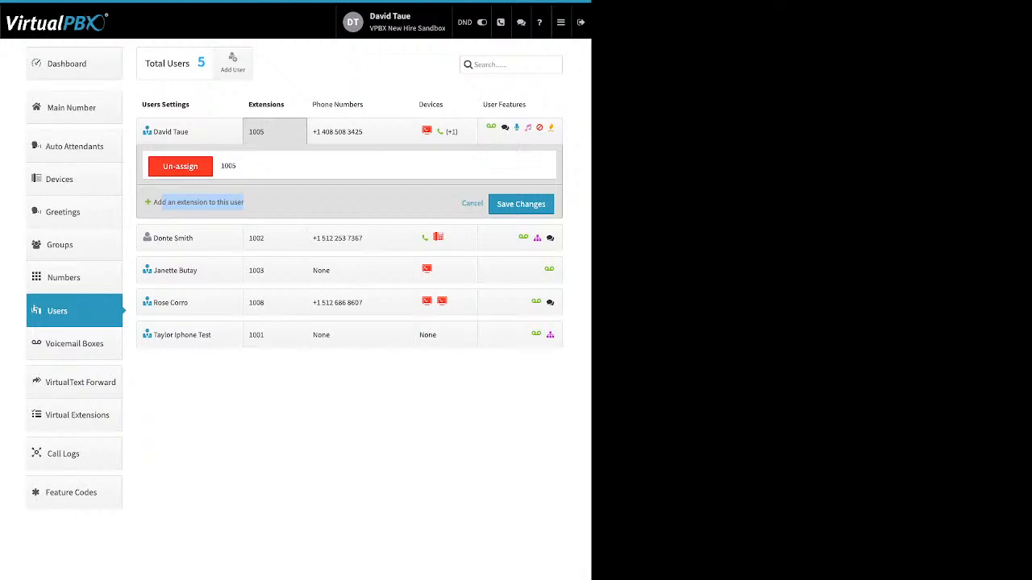
left_click(278, 203)
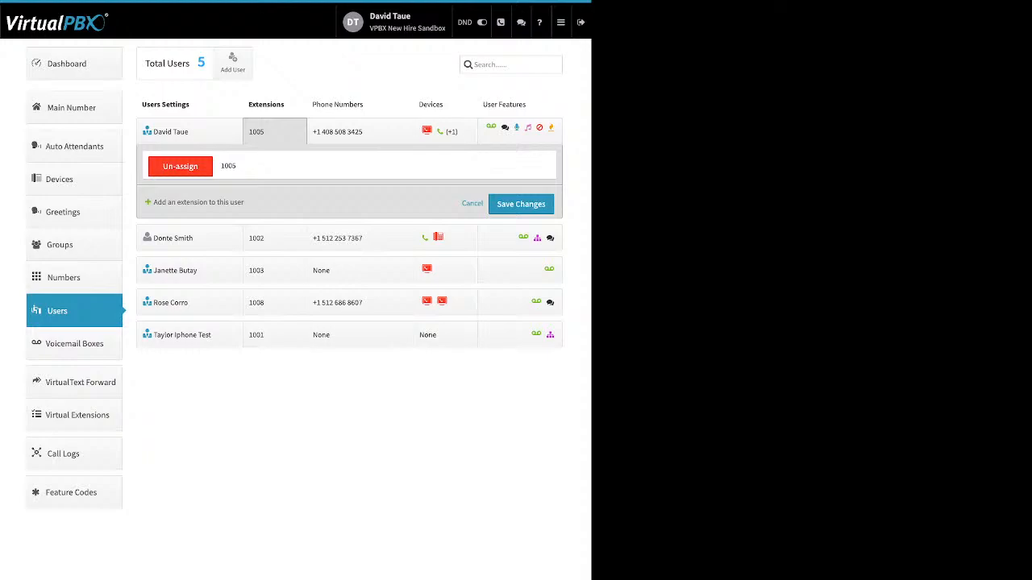
left_click(337, 131)
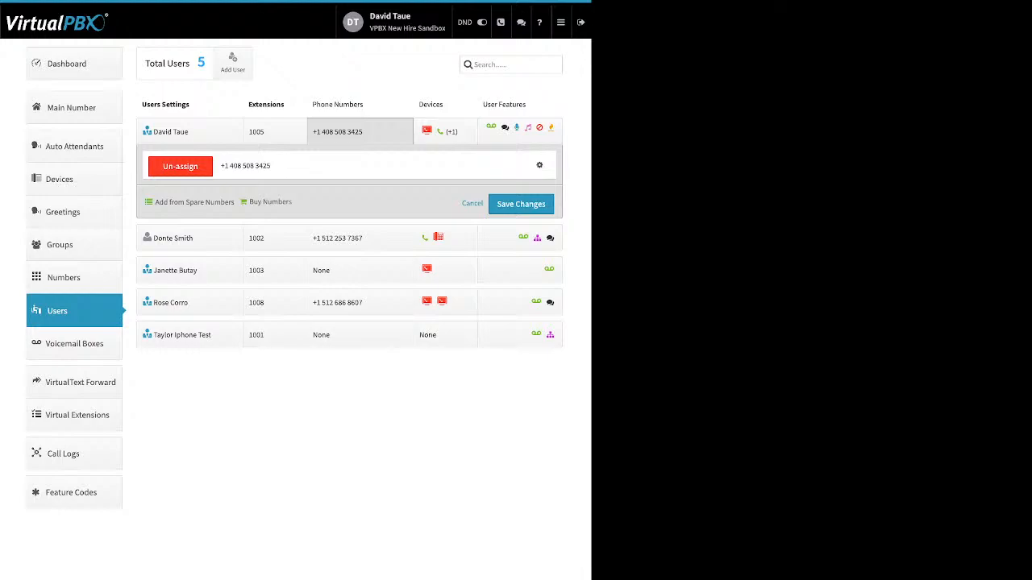
left_click_drag(155, 202, 280, 203)
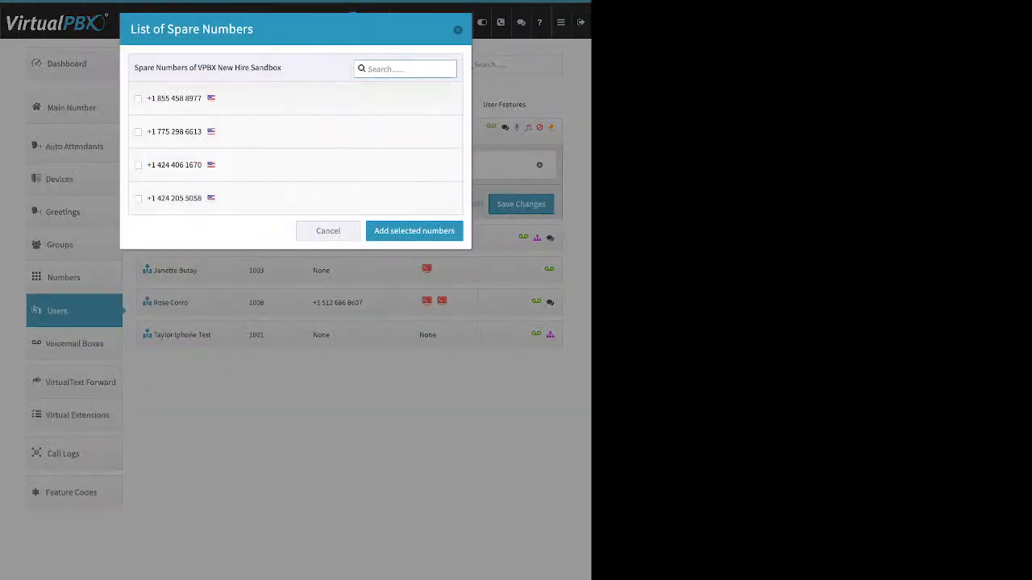
left_click(137, 132)
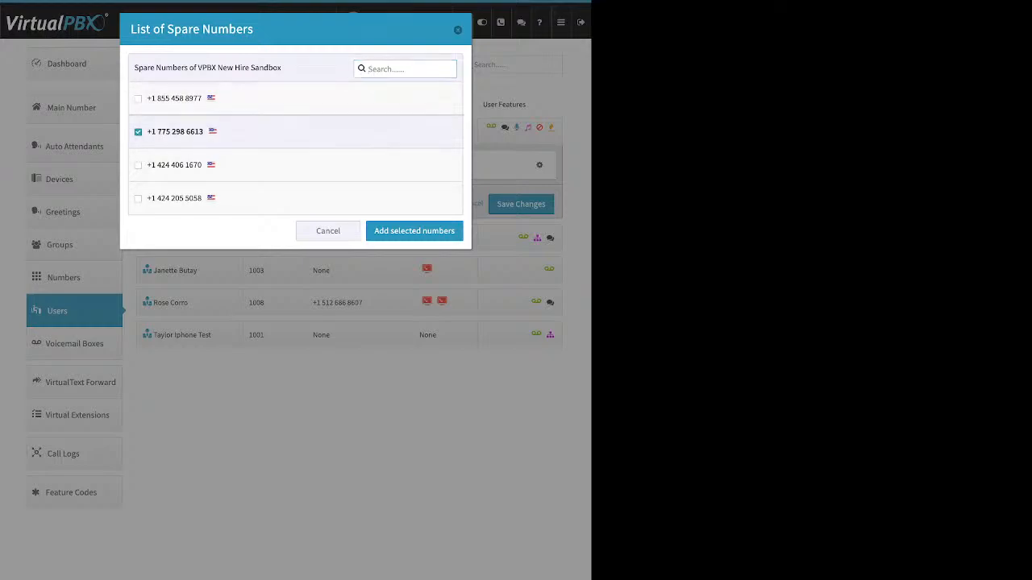
left_click(415, 232)
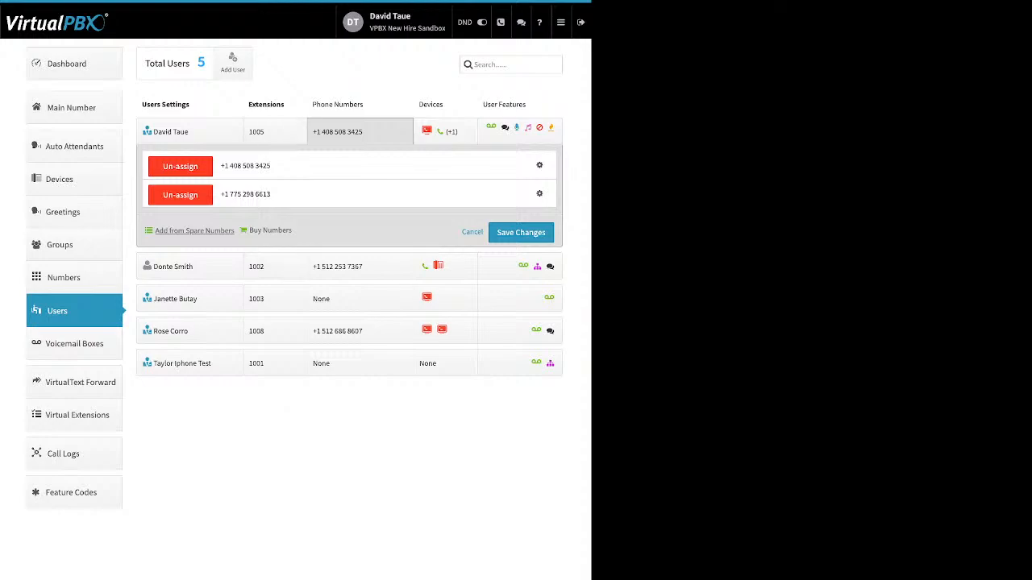
left_click(359, 131)
left_click(359, 132)
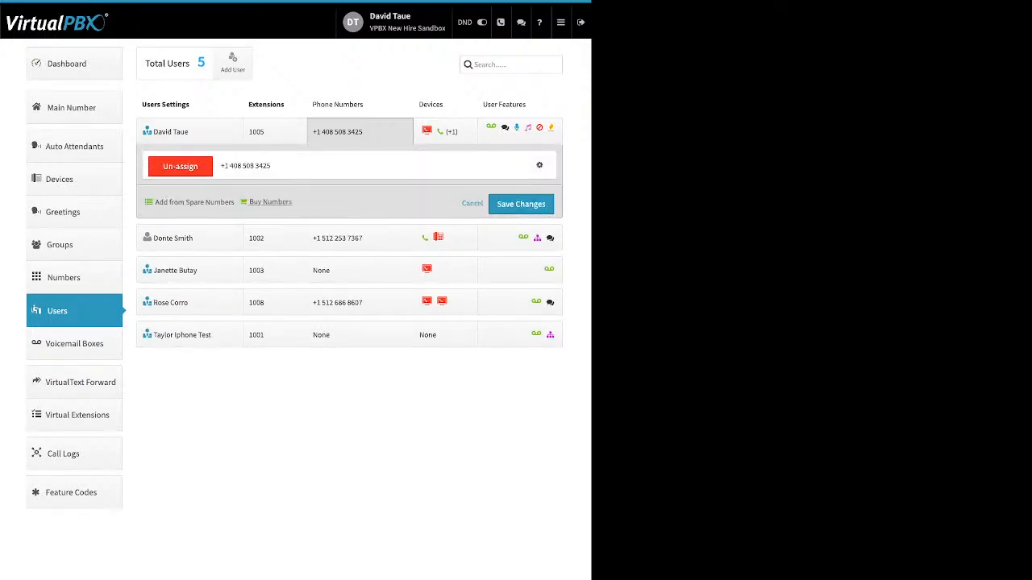
Step: Search available toll-free numbers with the 84* prefix
left_click(270, 201)
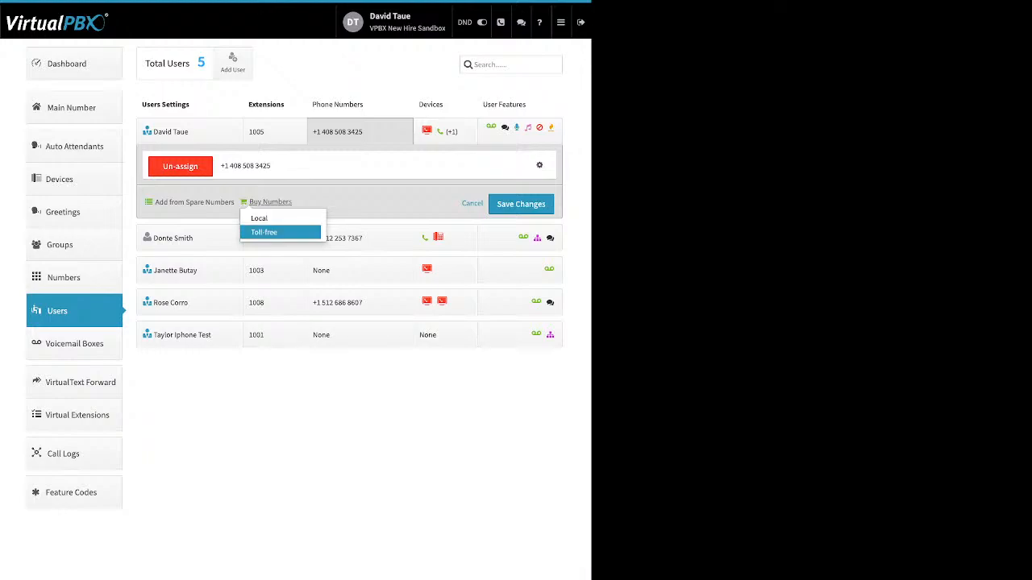
left_click(264, 232)
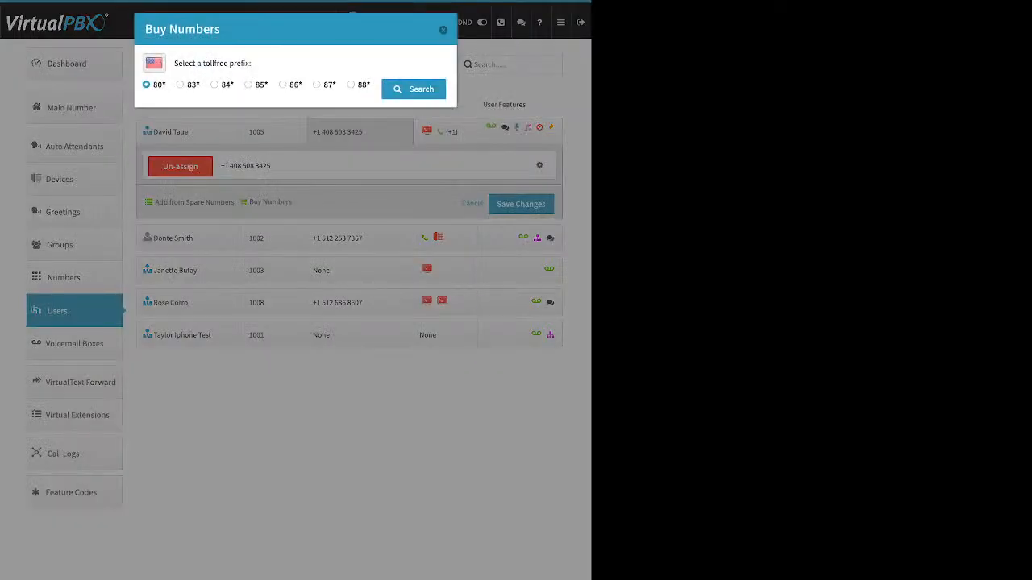
left_click(214, 85)
left_click(414, 89)
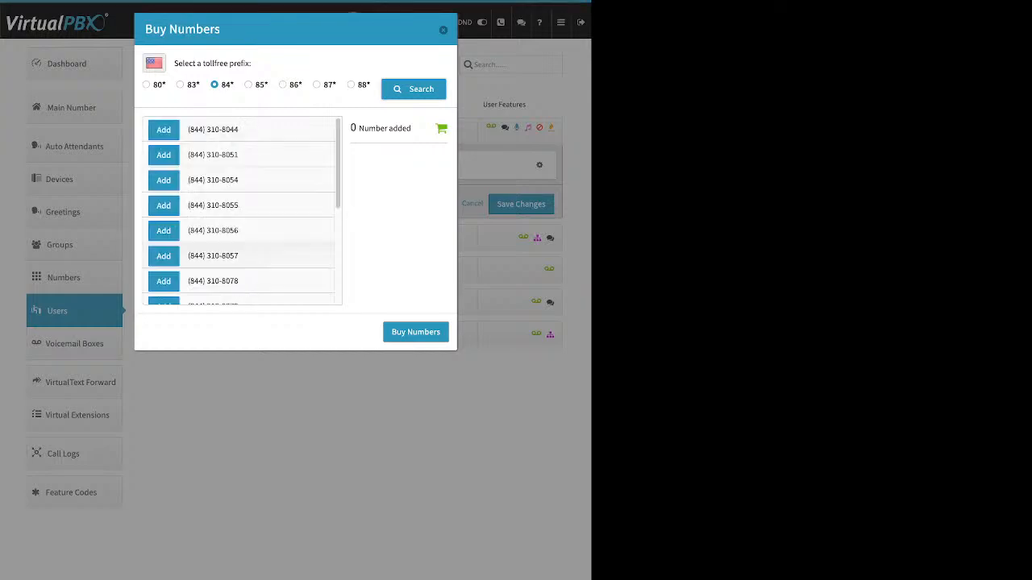
scroll(240, 211, "down", 2)
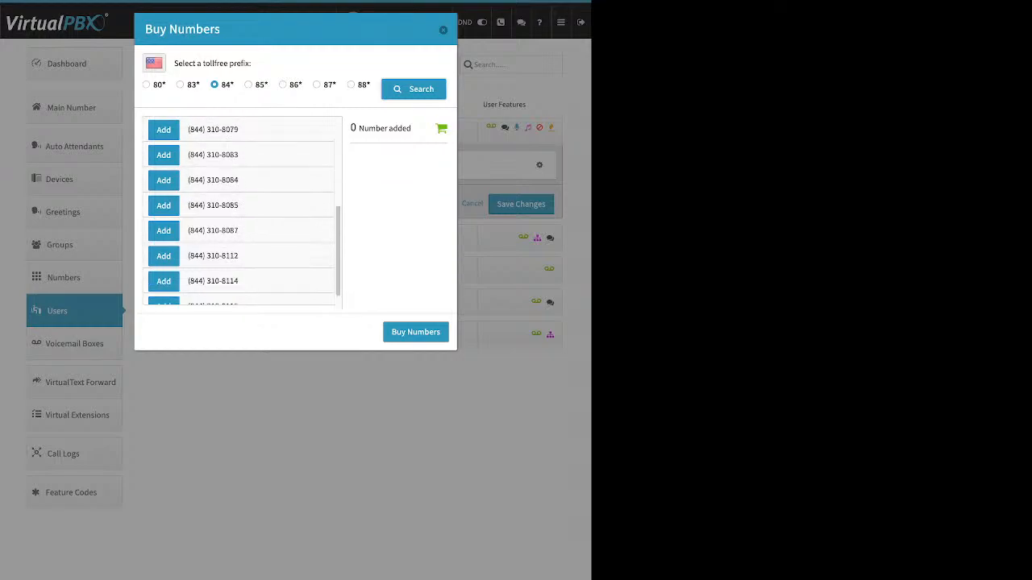
scroll(241, 185, "down", 1)
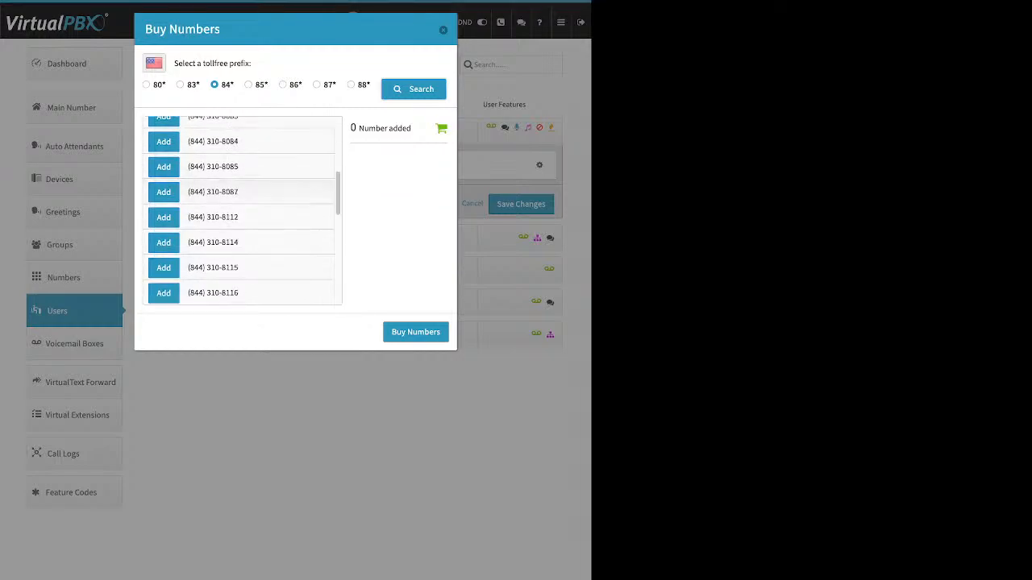
left_click(164, 192)
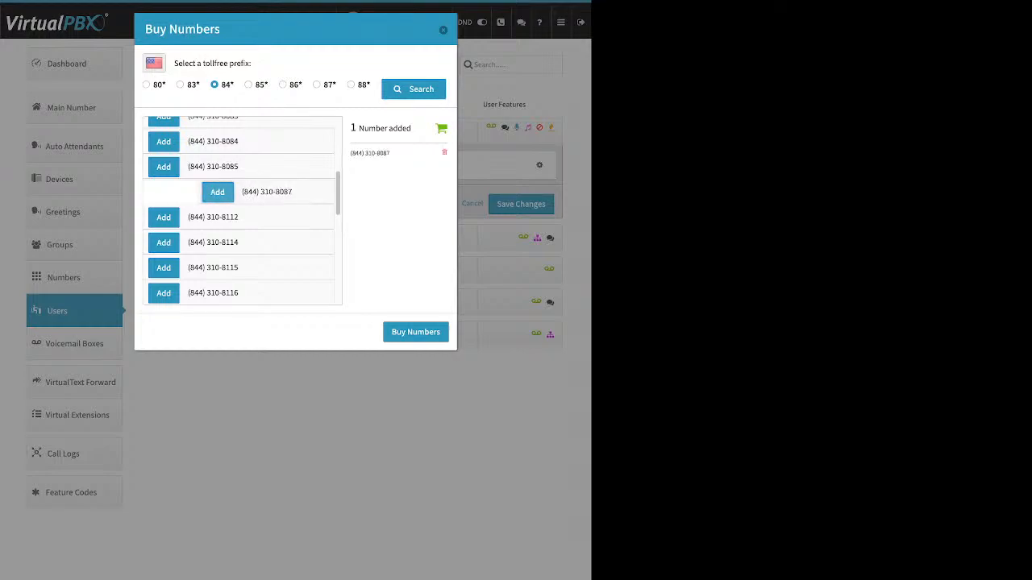
scroll(241, 208, "down", 2)
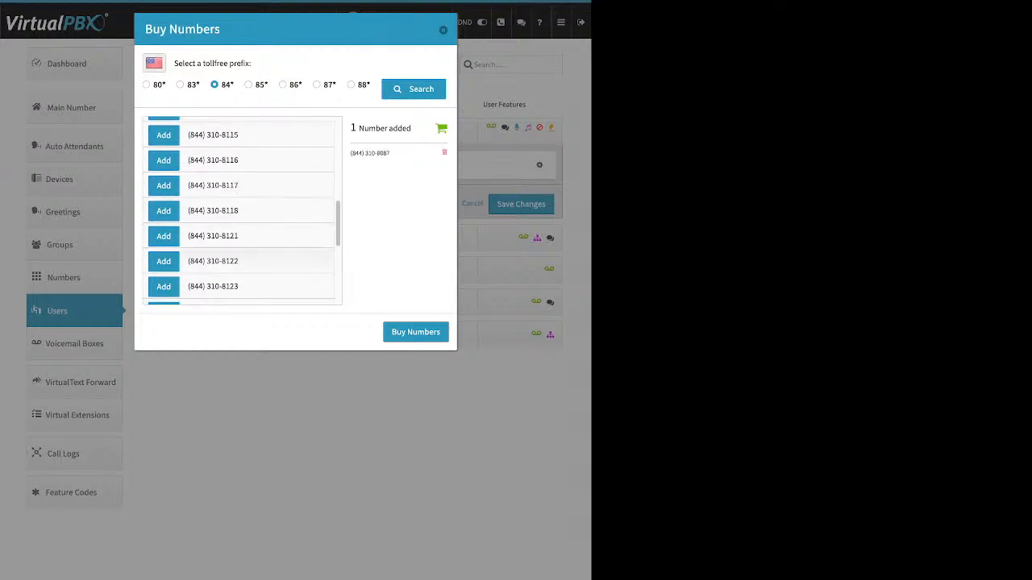
left_click(164, 287)
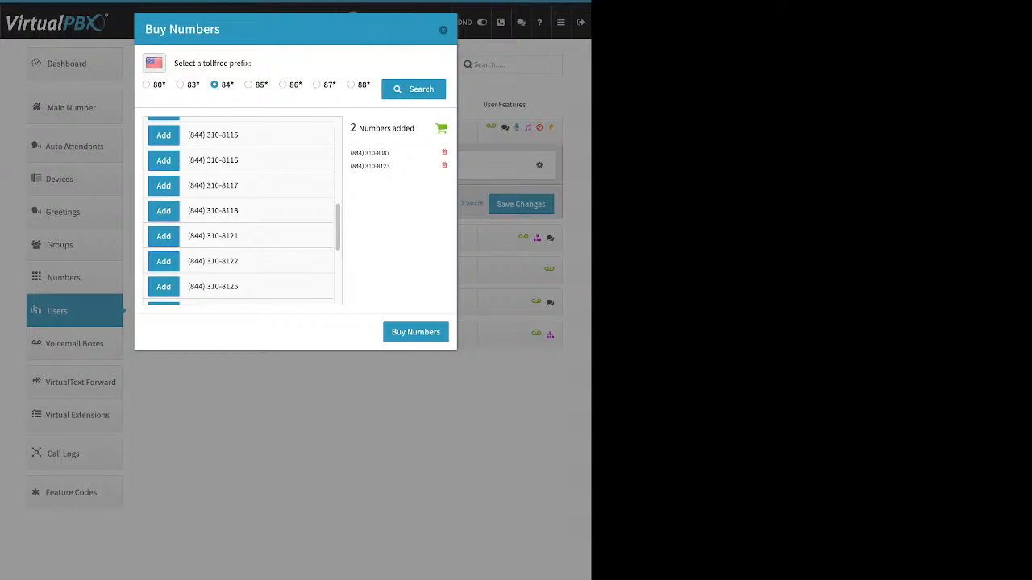
left_click(416, 332)
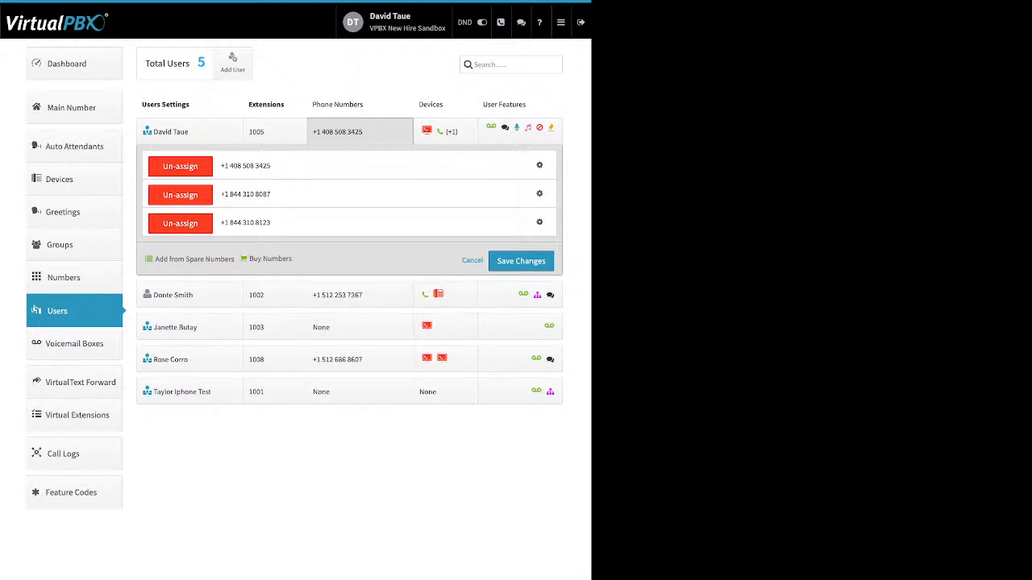
Step: Search local numbers in area code 310, which returns no matches
left_click(359, 132)
left_click(359, 131)
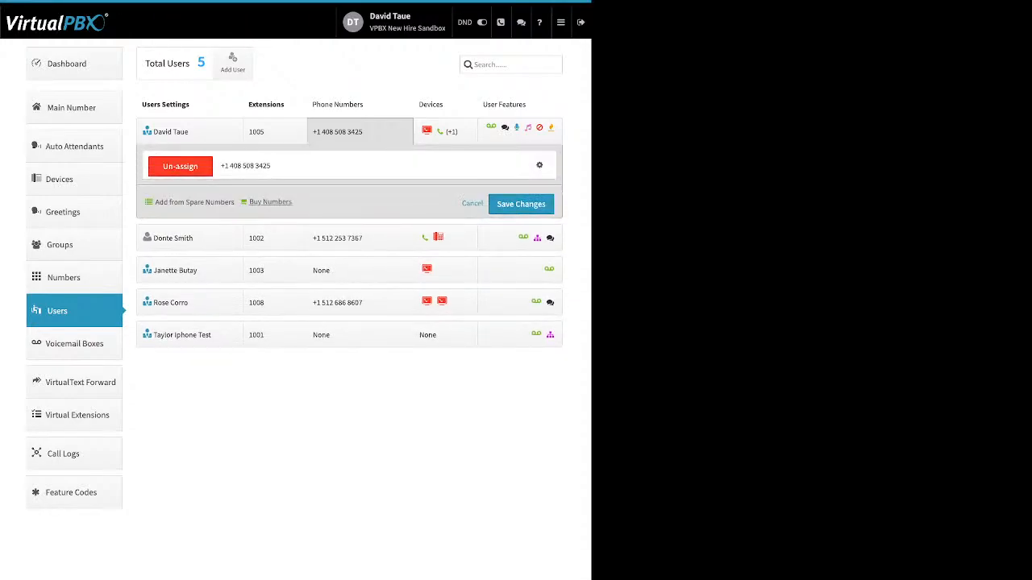
left_click(270, 202)
left_click(274, 217)
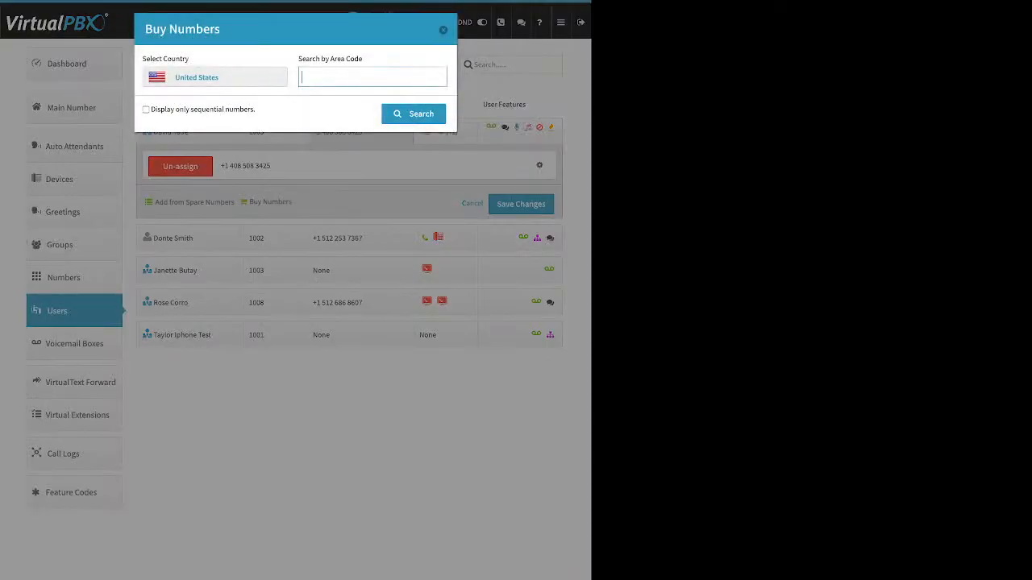
type("310")
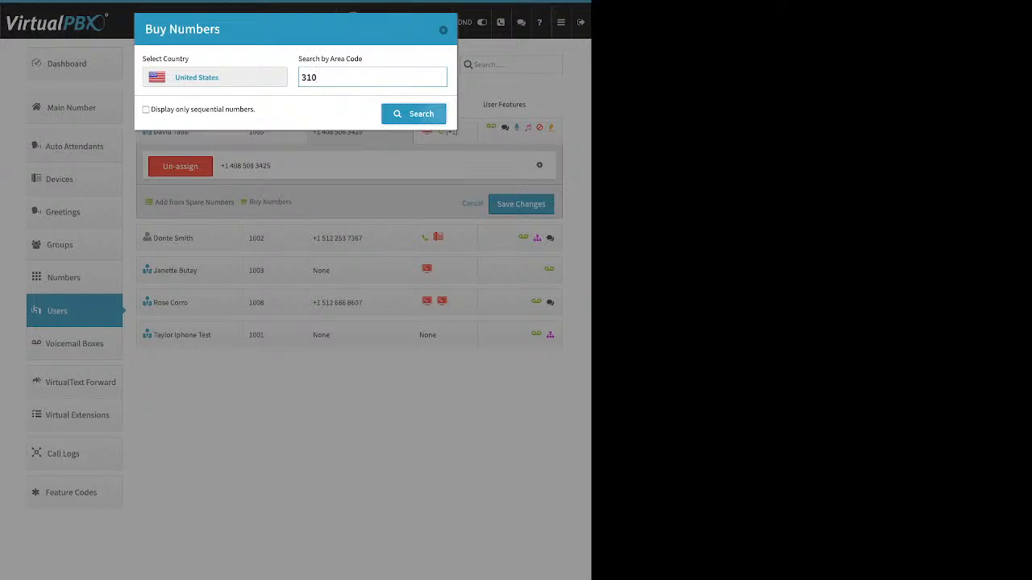
key("Return")
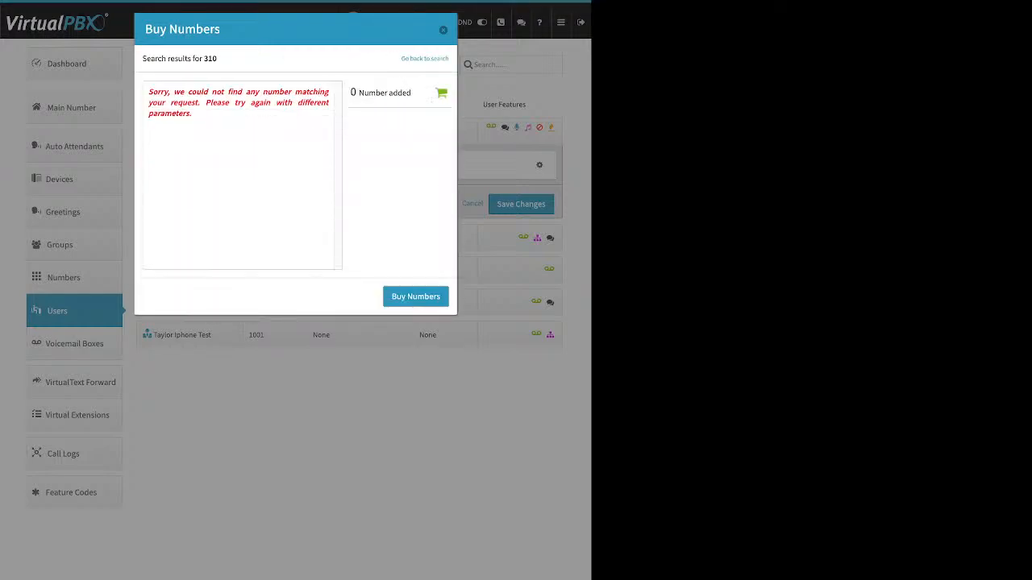
left_click_drag(194, 114, 147, 91)
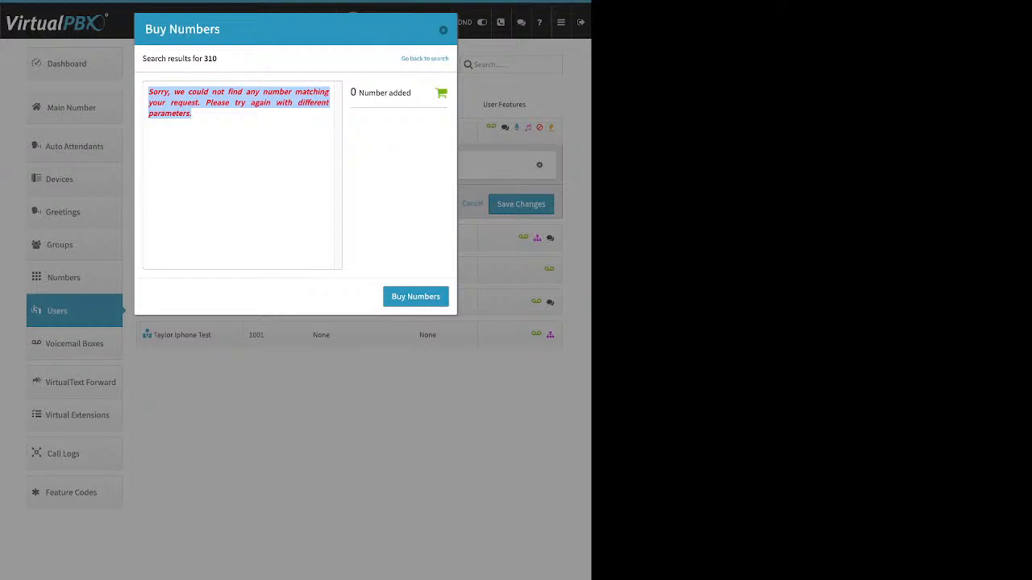
left_click(424, 58)
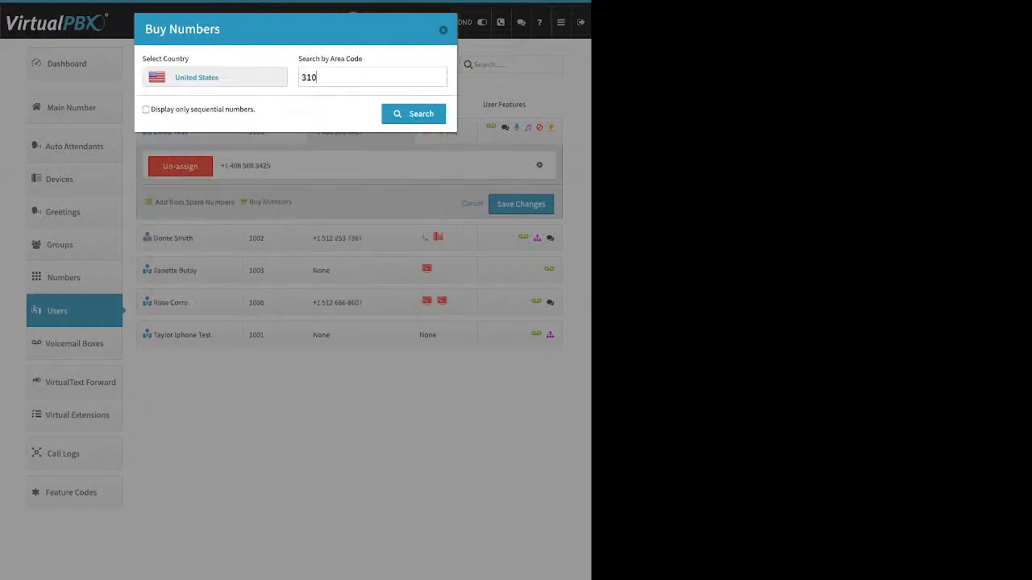
double_click(308, 77)
type("424")
key("Return")
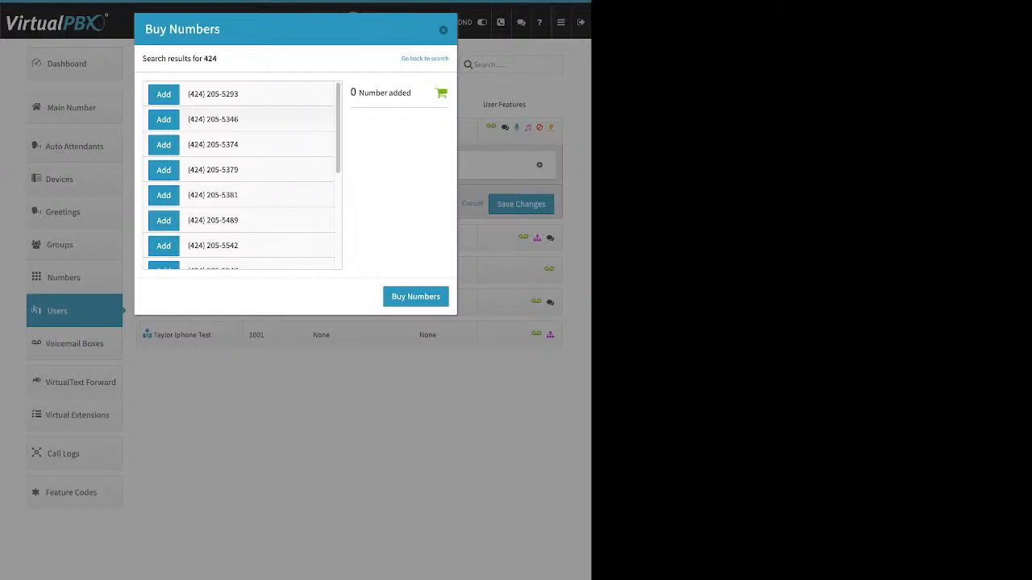
left_click(164, 120)
left_click(416, 297)
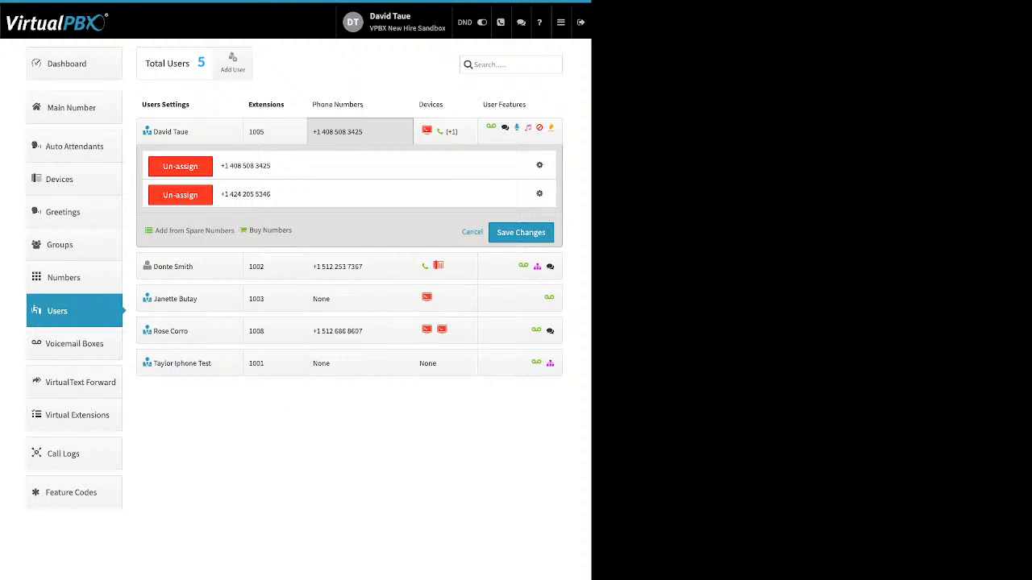
left_click(539, 165)
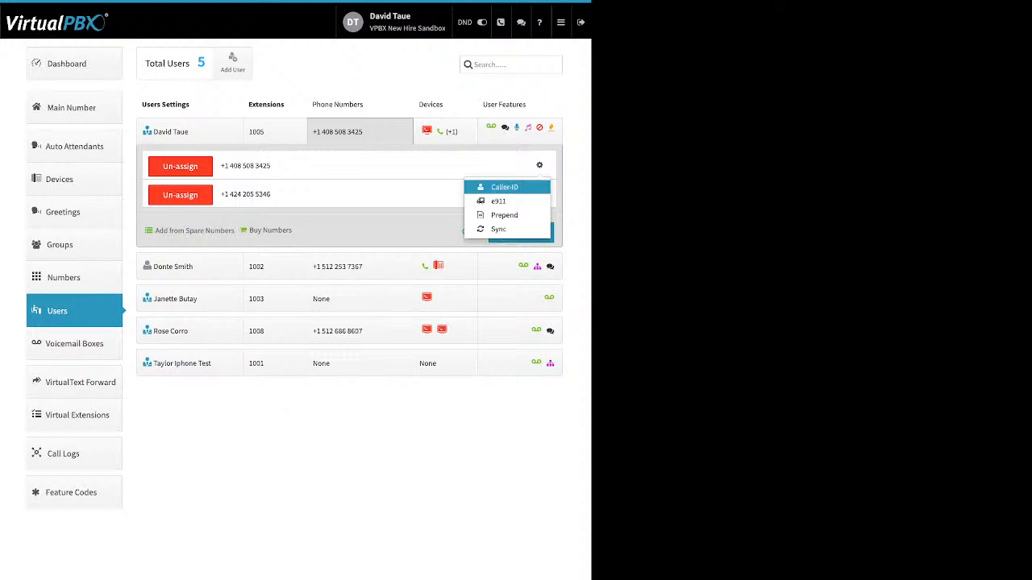
left_click(504, 187)
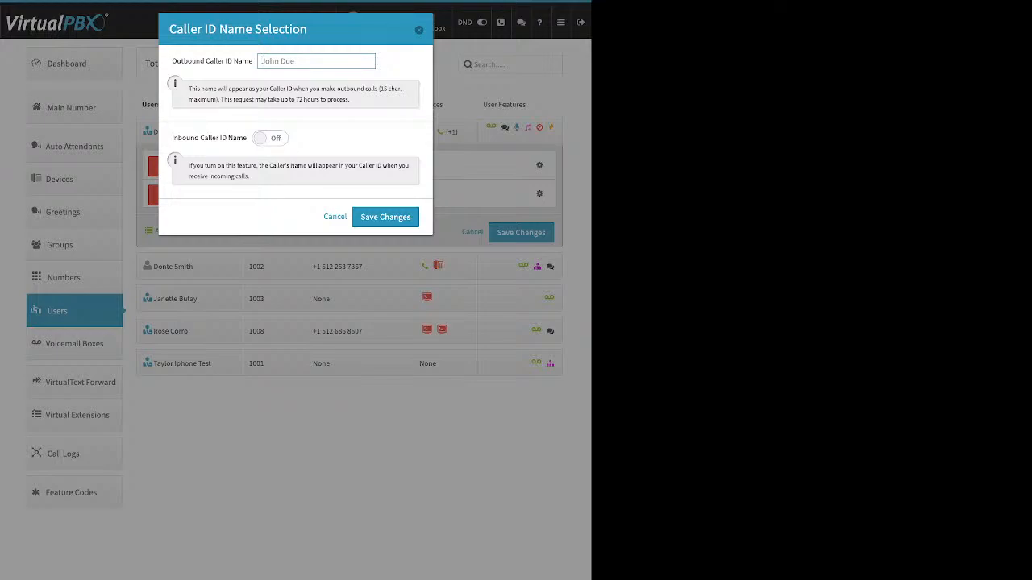
left_click_drag(184, 61, 253, 61)
left_click_drag(171, 138, 246, 138)
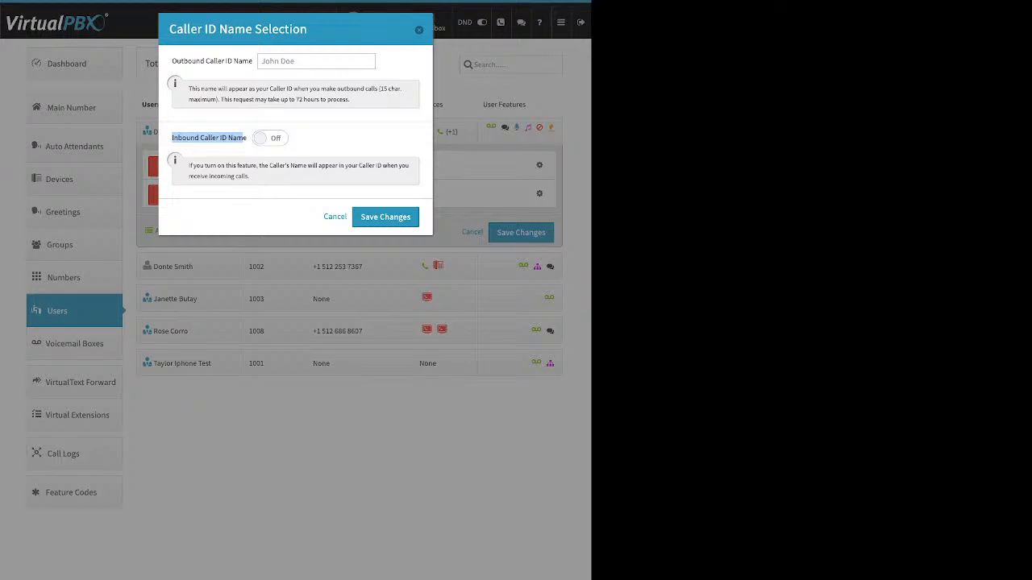
left_click(316, 61)
left_click_drag(172, 60, 252, 61)
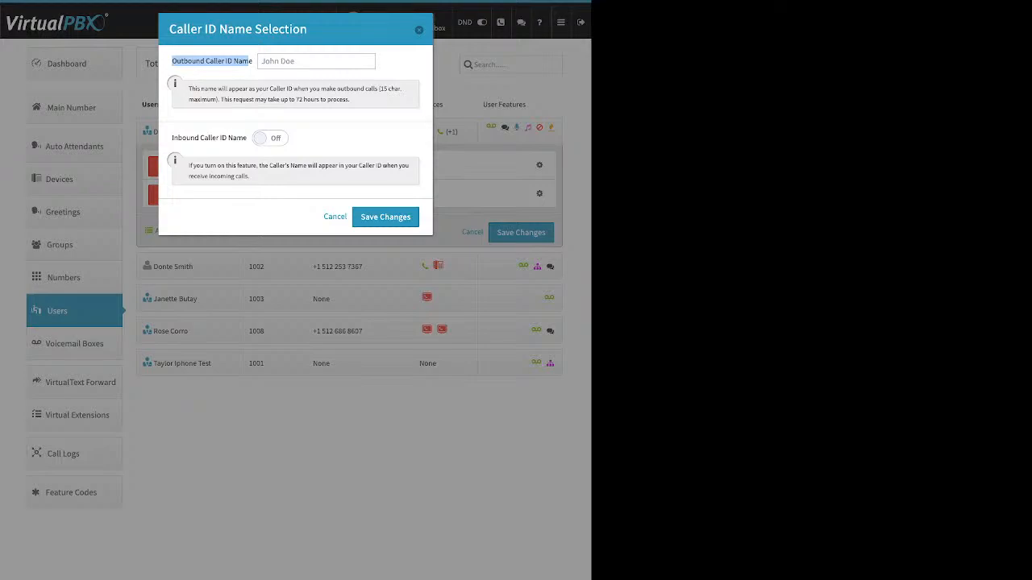
Step: Close the caller ID name dialog, view the number's e911 location form and cancel it unchanged
key("Escape")
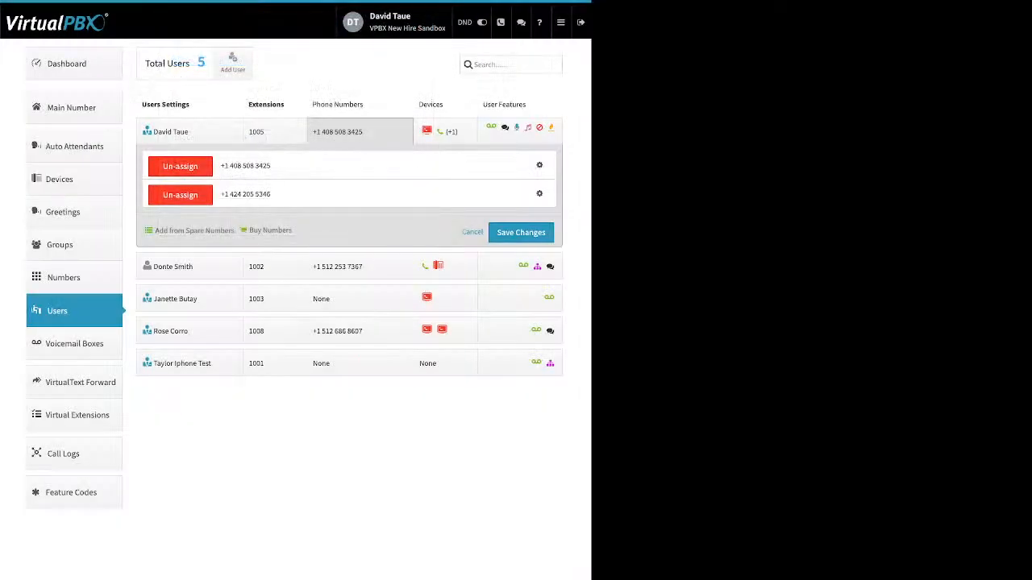
left_click(539, 165)
left_click(502, 200)
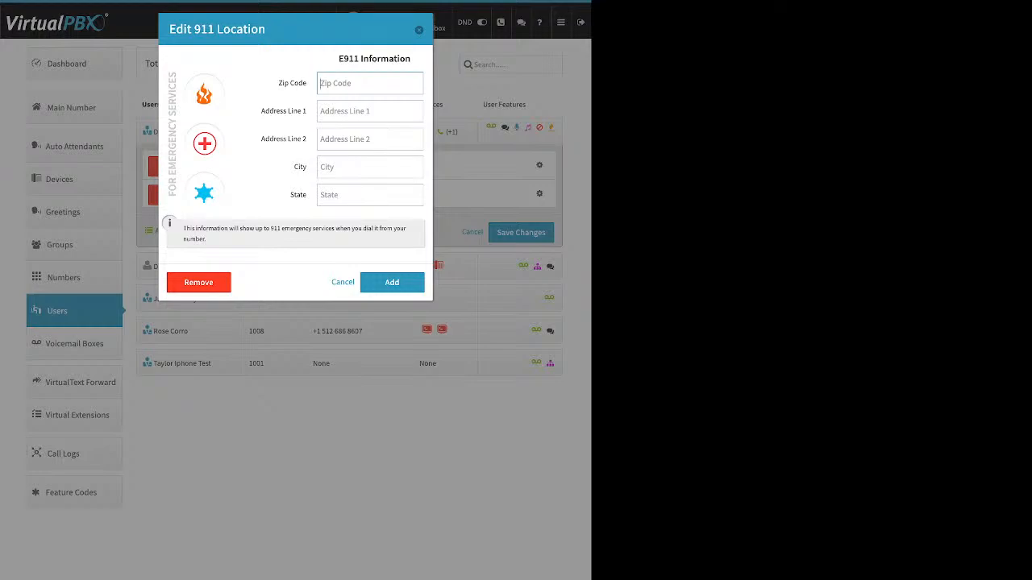
left_click(419, 30)
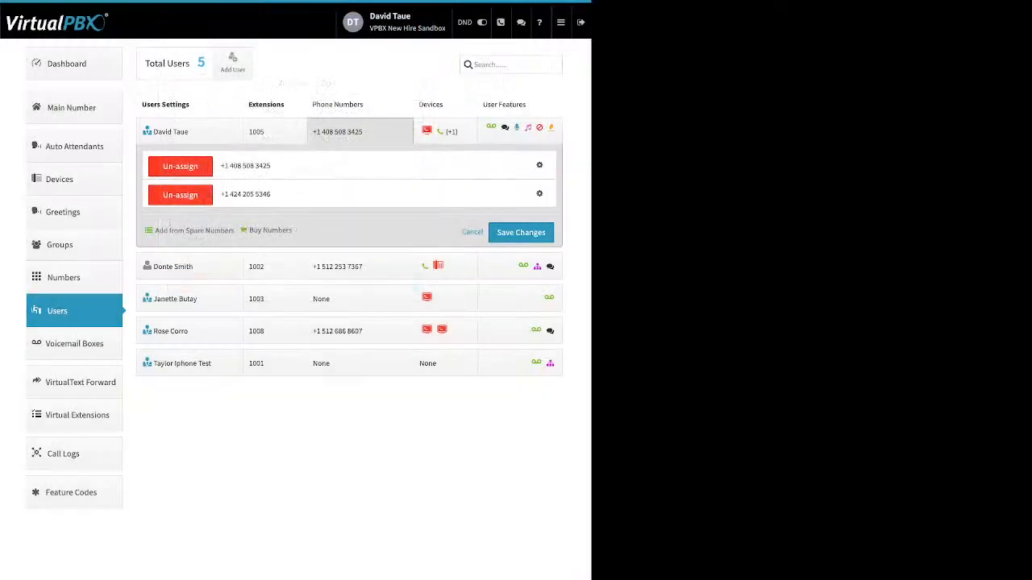
left_click(539, 165)
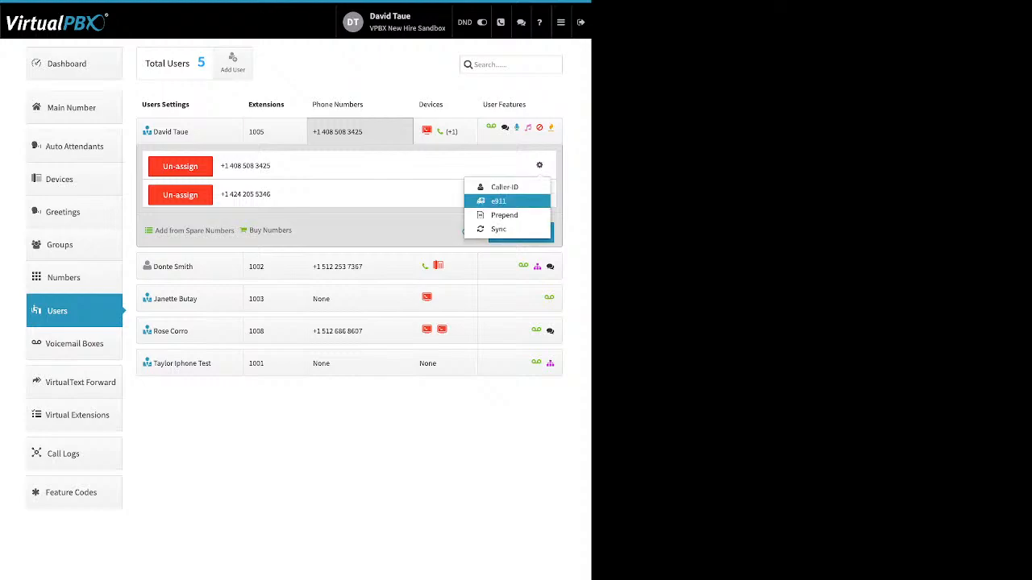
Step: Set the first number's prepend text to 'direct', save, and collapse the phone numbers panel
left_click(504, 216)
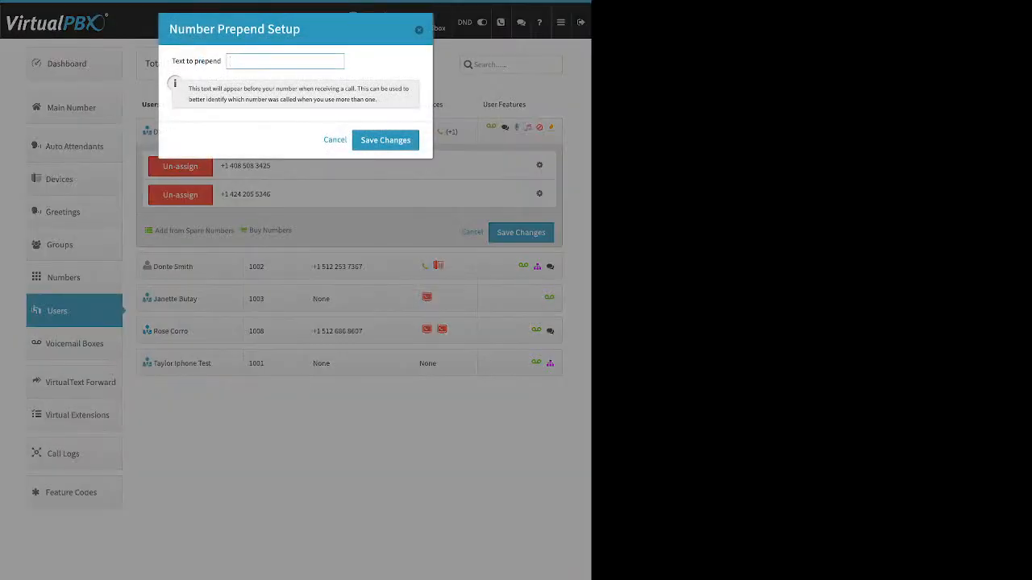
left_click_drag(171, 61, 225, 61)
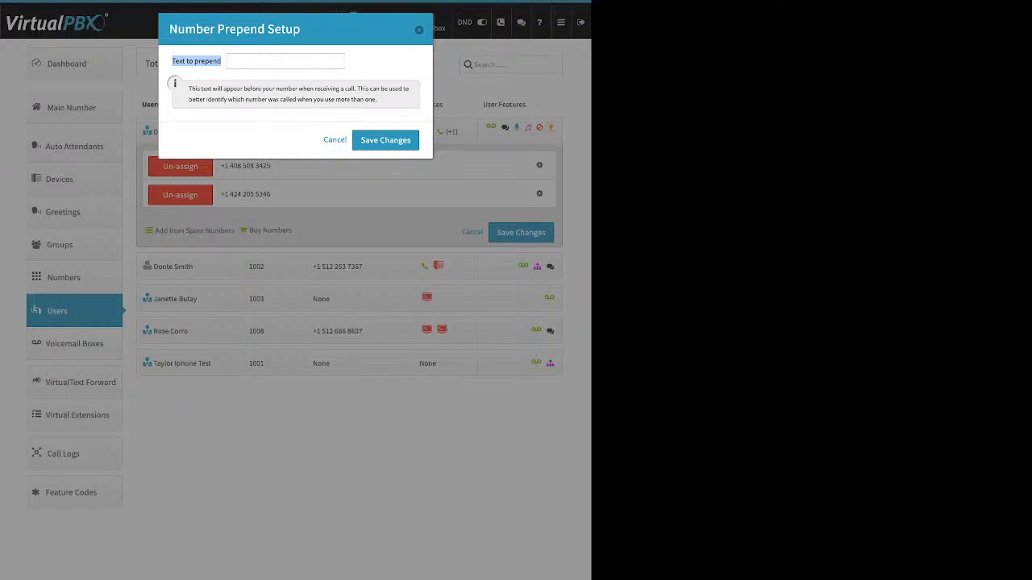
left_click(285, 61)
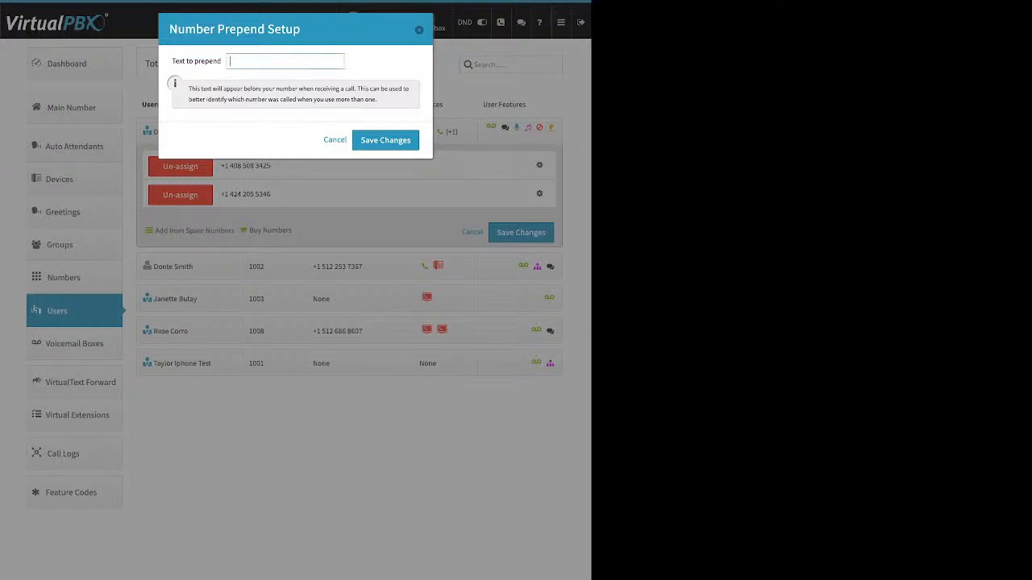
type("direct")
left_click(385, 140)
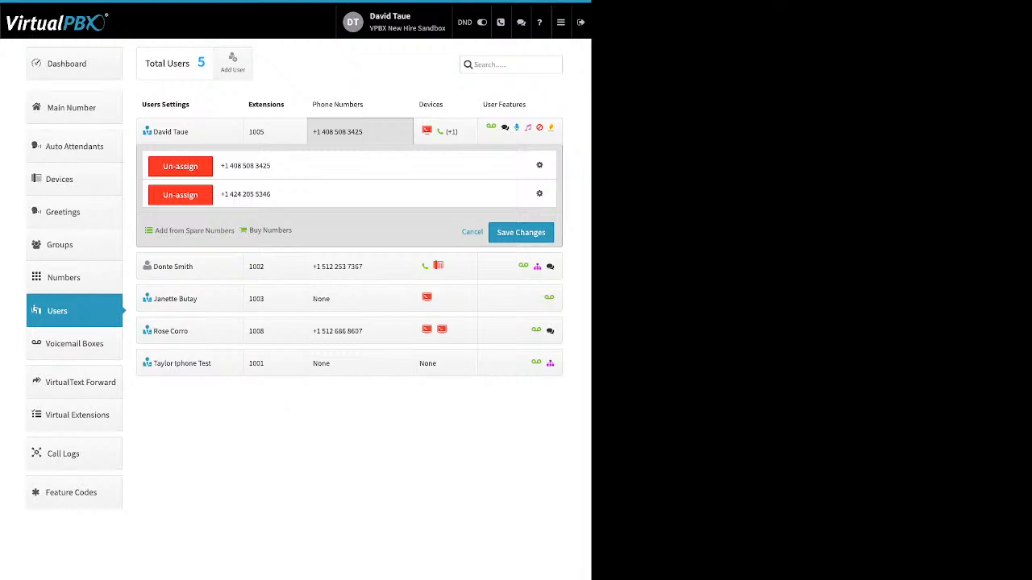
left_click(360, 131)
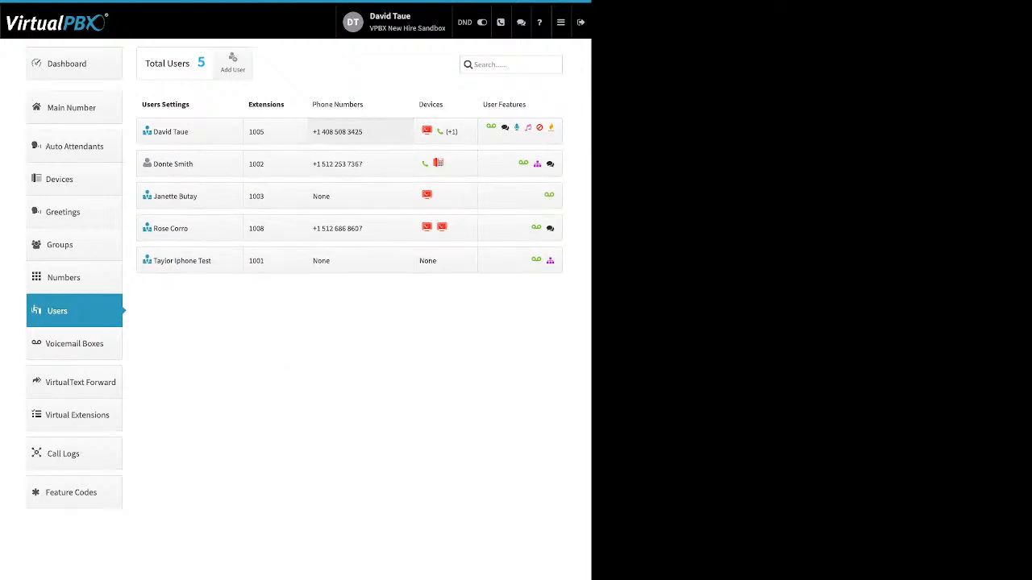
left_click(443, 164)
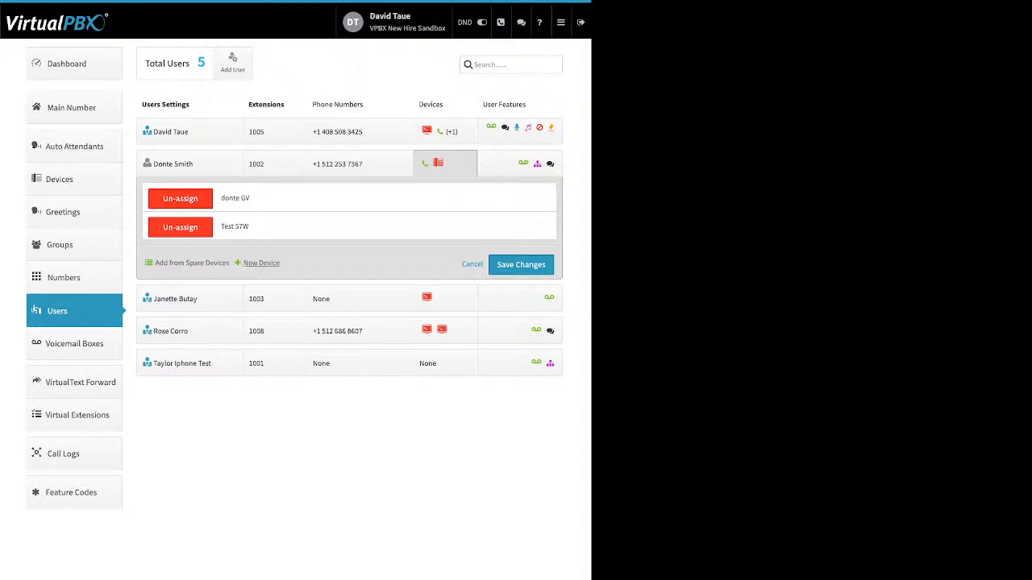
left_click(261, 263)
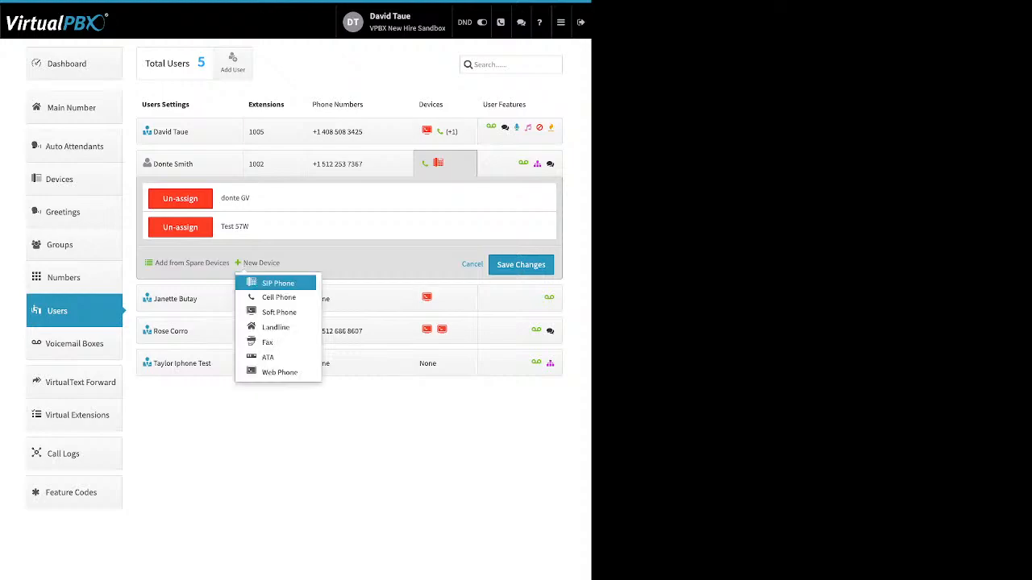
left_click(277, 283)
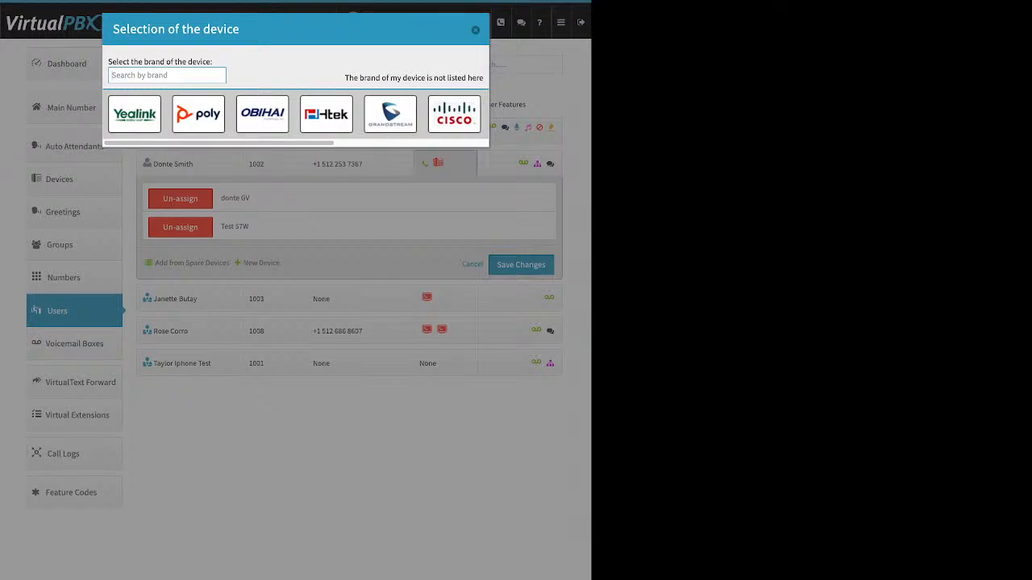
left_click(135, 115)
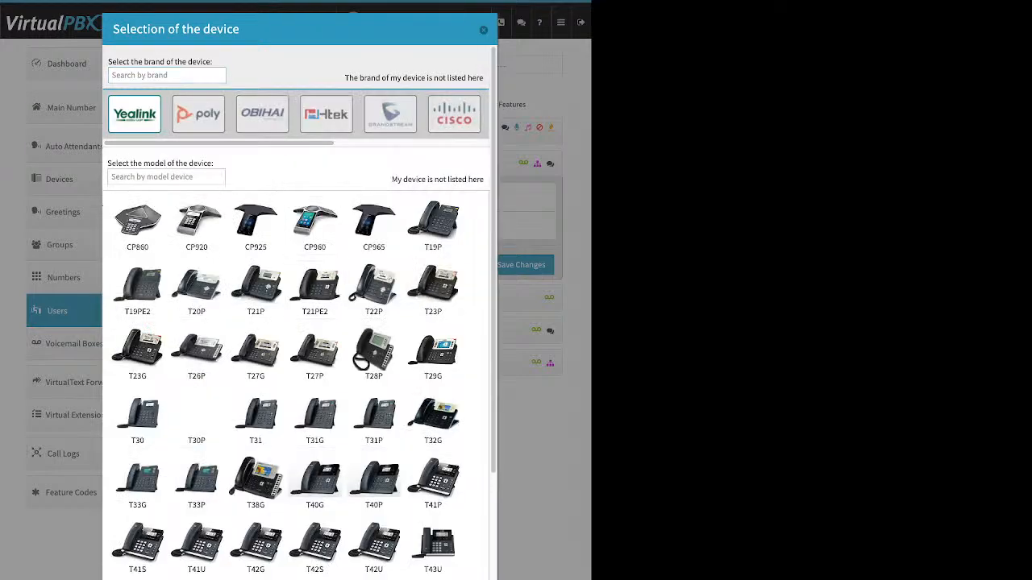
scroll(314, 266, "down", 3)
scroll(314, 266, "up", 3)
left_click(262, 113)
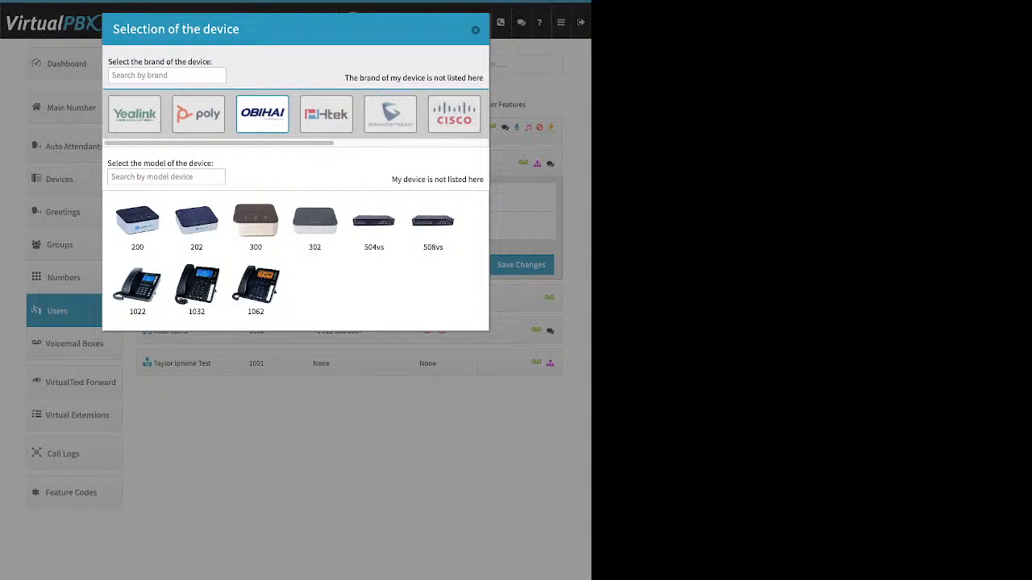
left_click(135, 114)
scroll(373, 332, "down", 3)
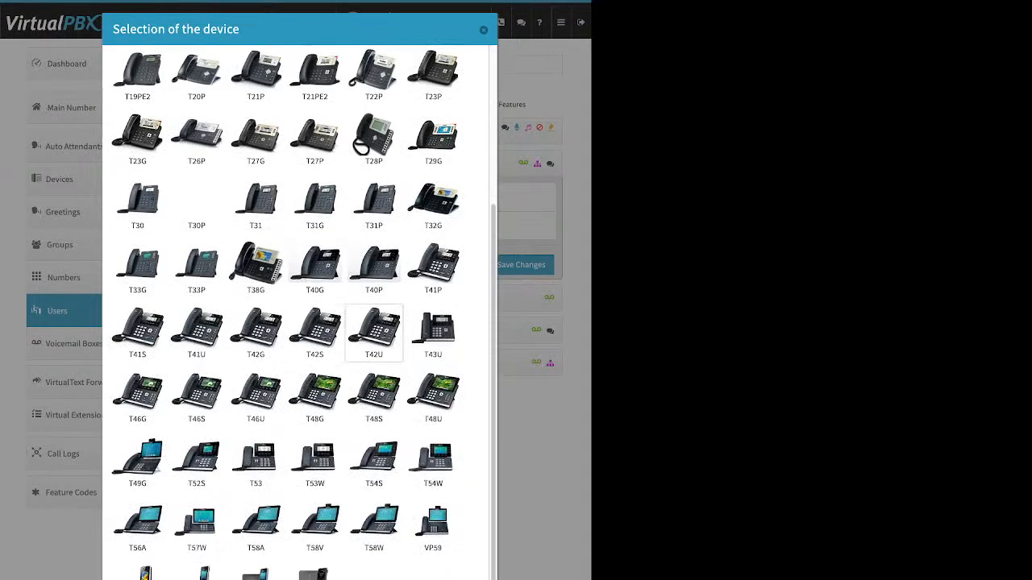
left_click(314, 459)
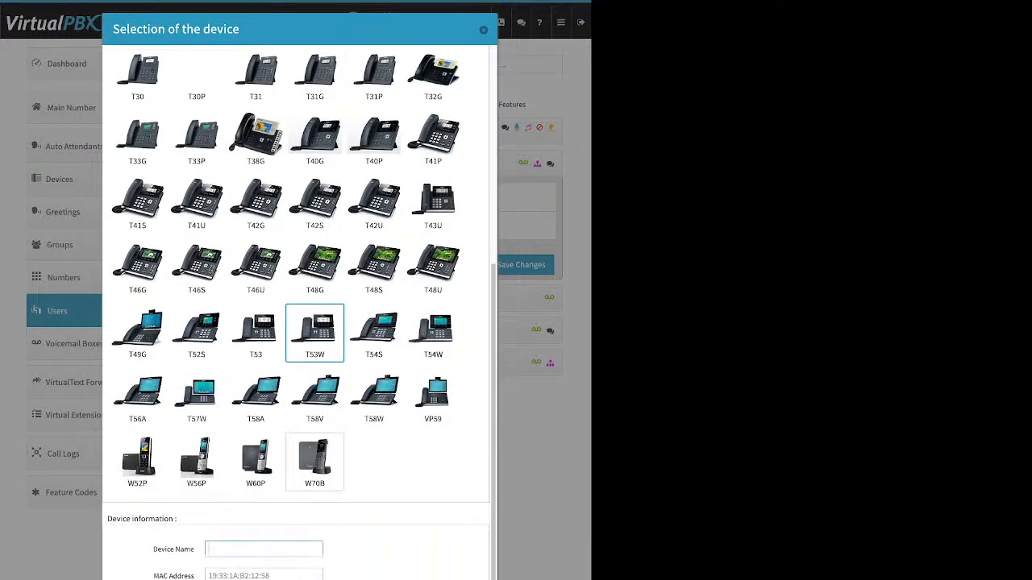
left_click_drag(153, 550, 195, 549)
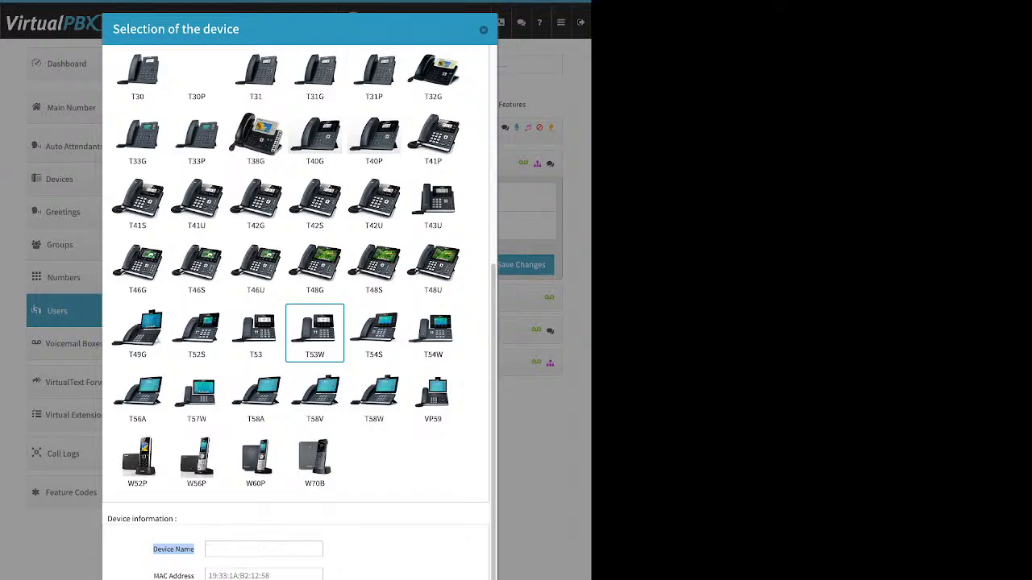
left_click_drag(153, 576, 195, 576)
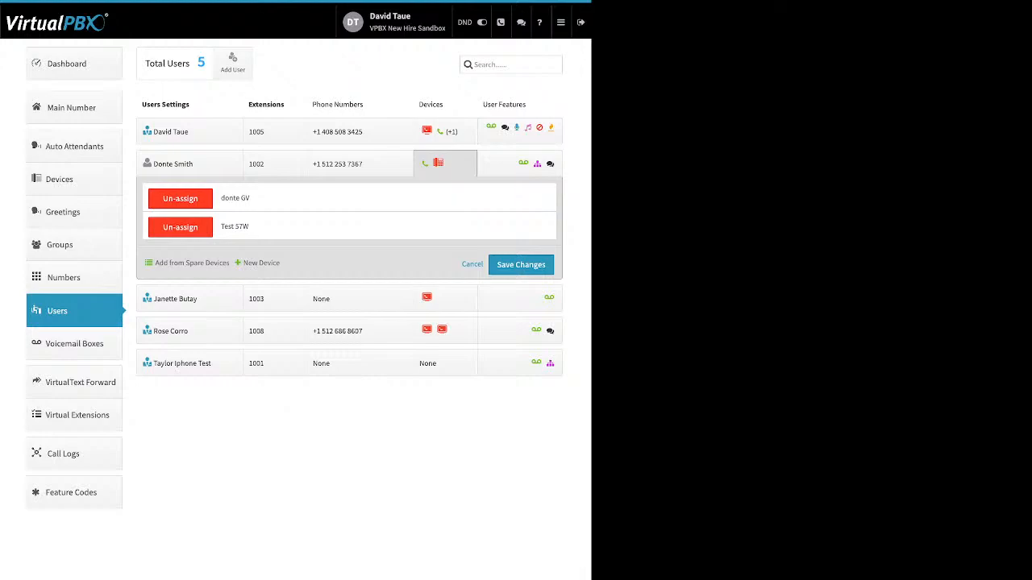
left_click(445, 164)
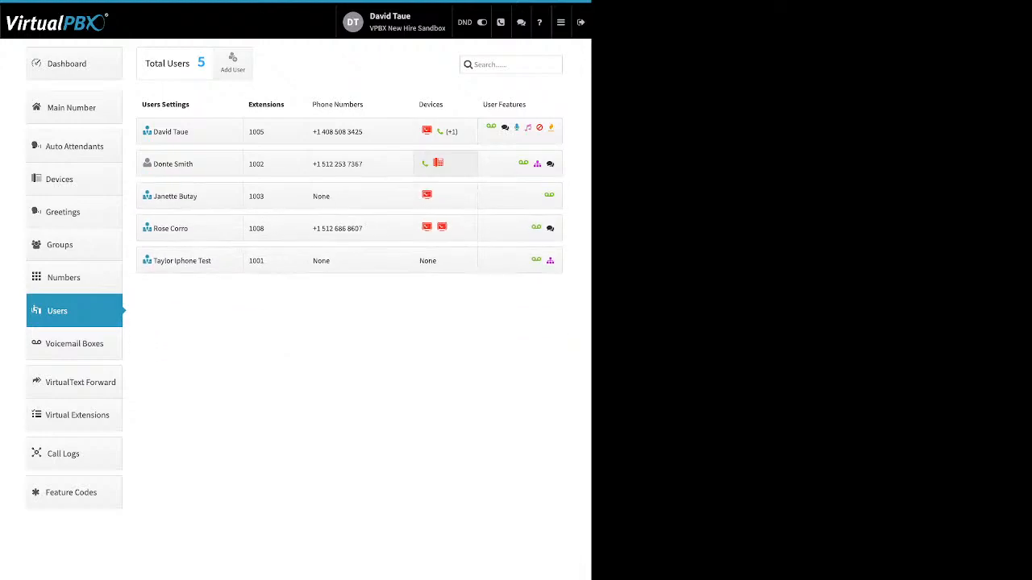
Step: Unlock the second user's Test 57W phone for reprovisioning under Advanced > Miscellaneous and save
left_click(445, 164)
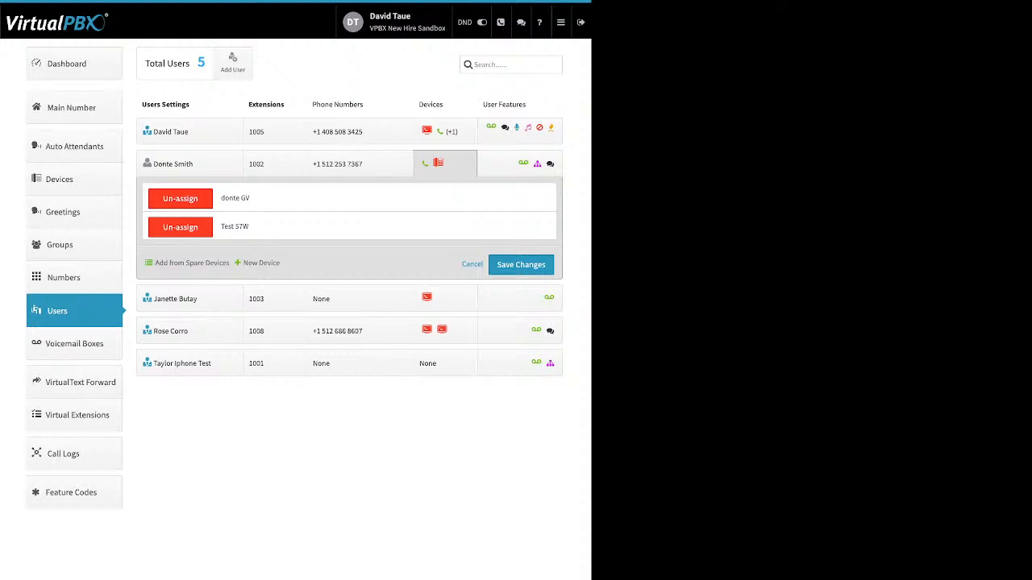
left_click_drag(249, 227, 220, 228)
left_click(245, 227)
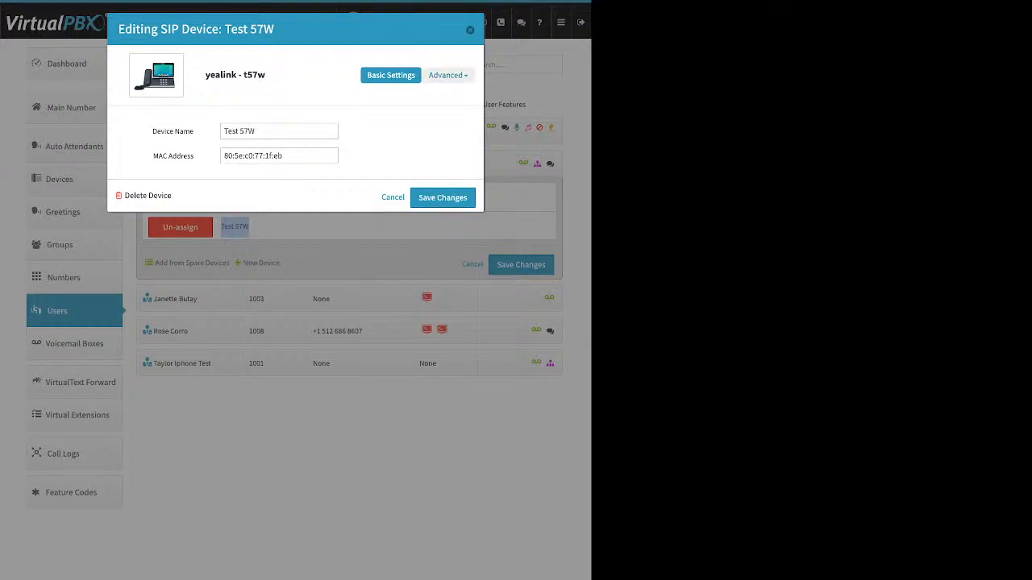
left_click(448, 75)
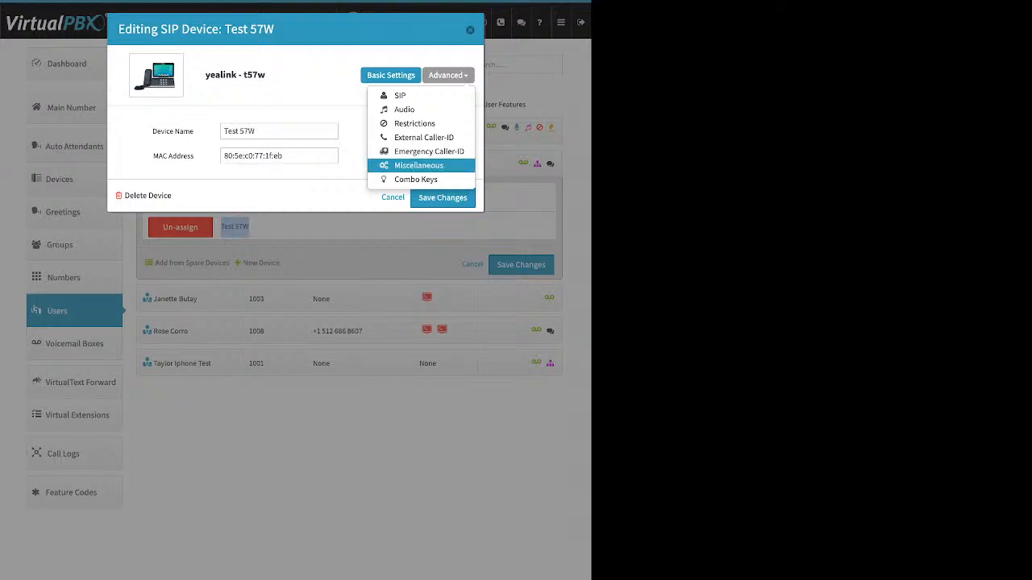
left_click(419, 165)
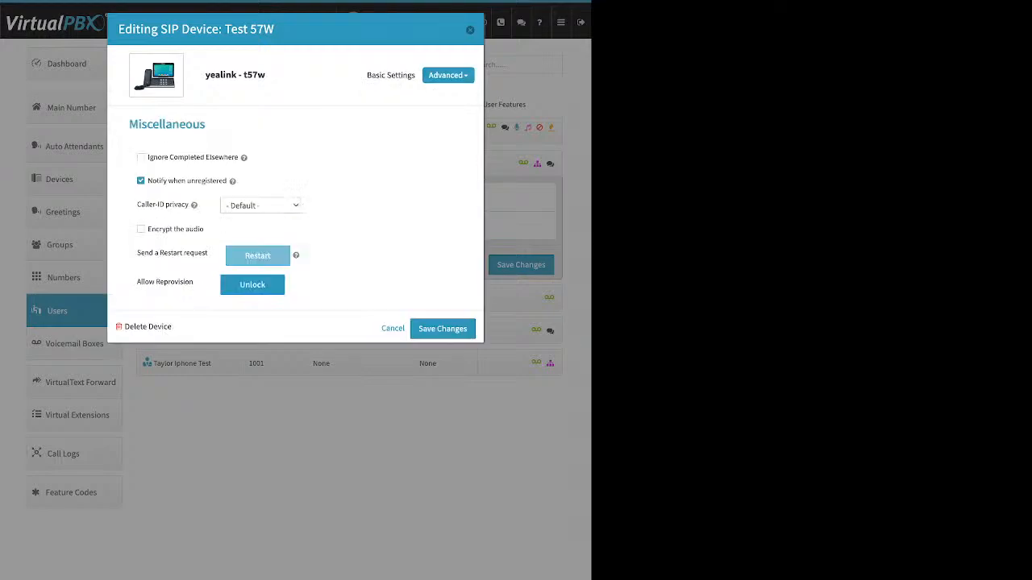
left_click_drag(137, 282, 192, 282)
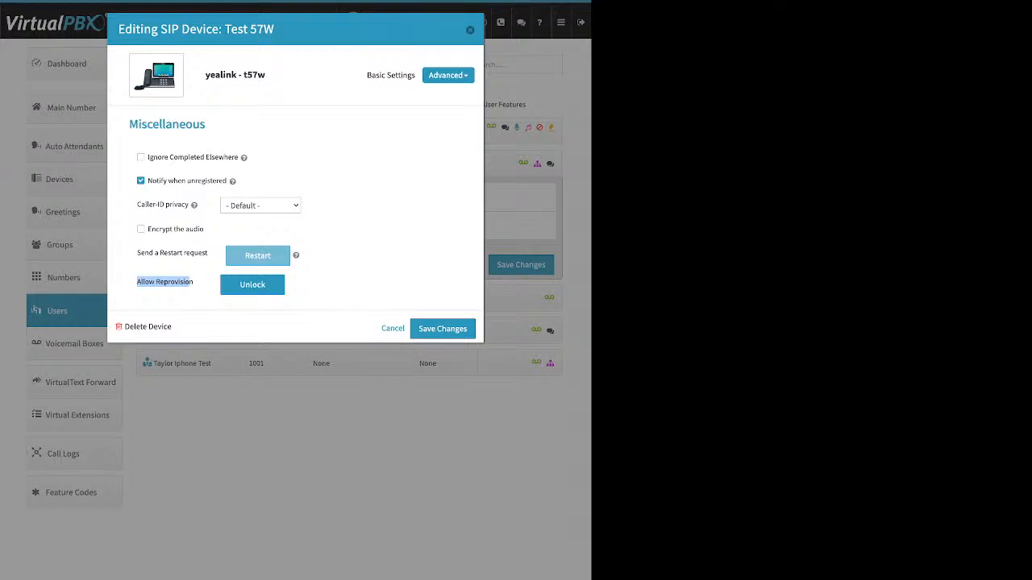
left_click(252, 285)
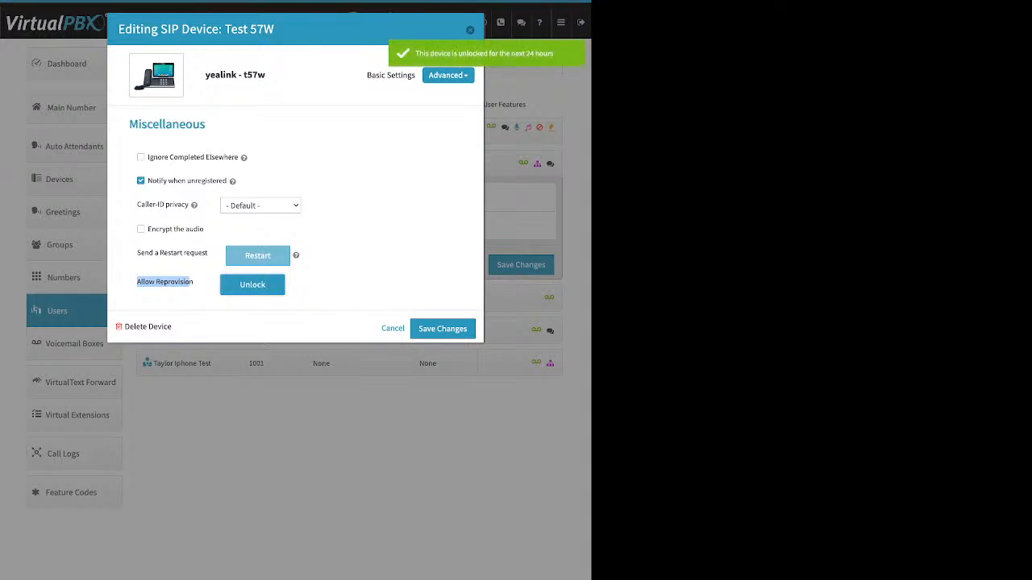
left_click(442, 328)
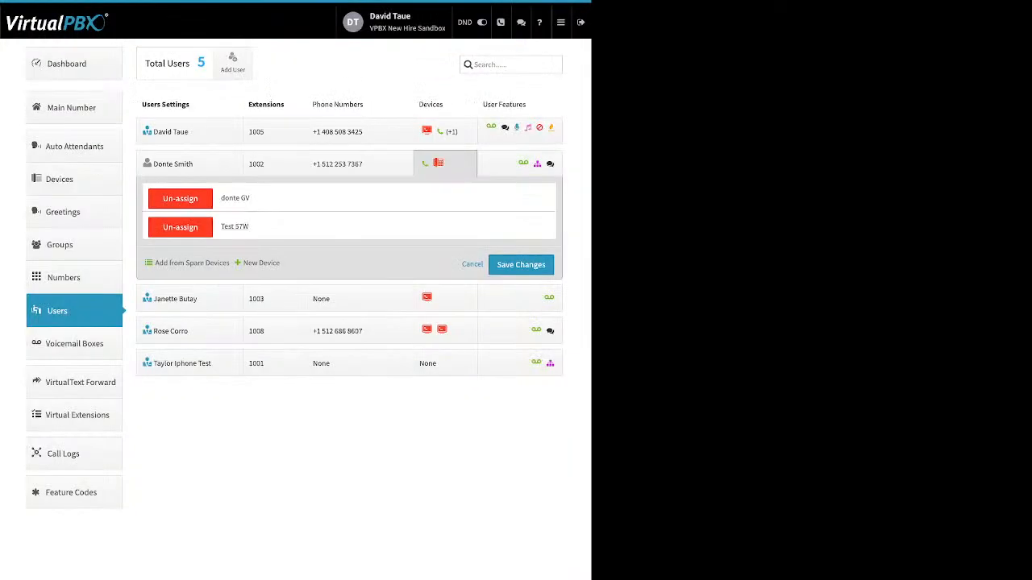
left_click(520, 265)
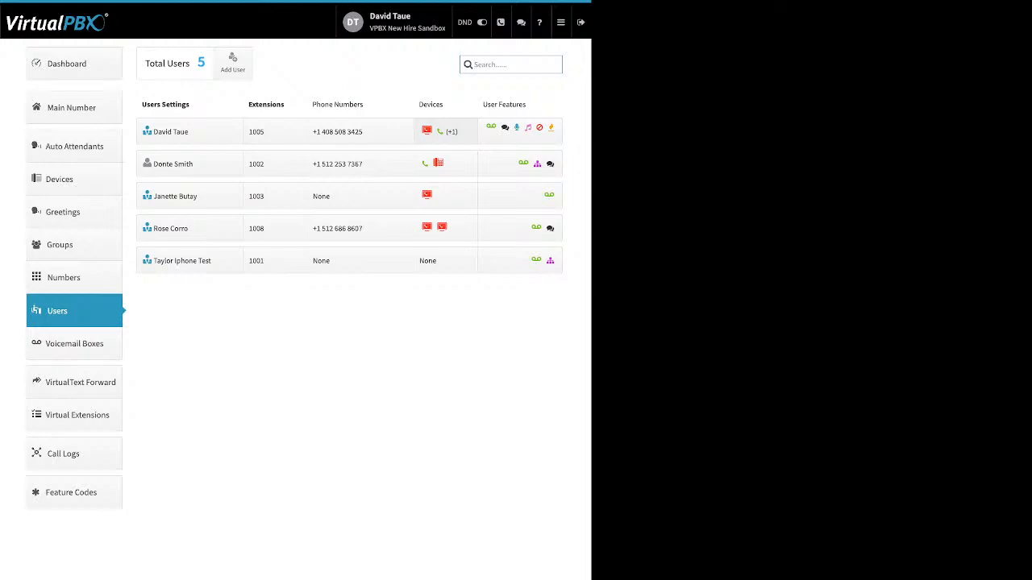
left_click(443, 131)
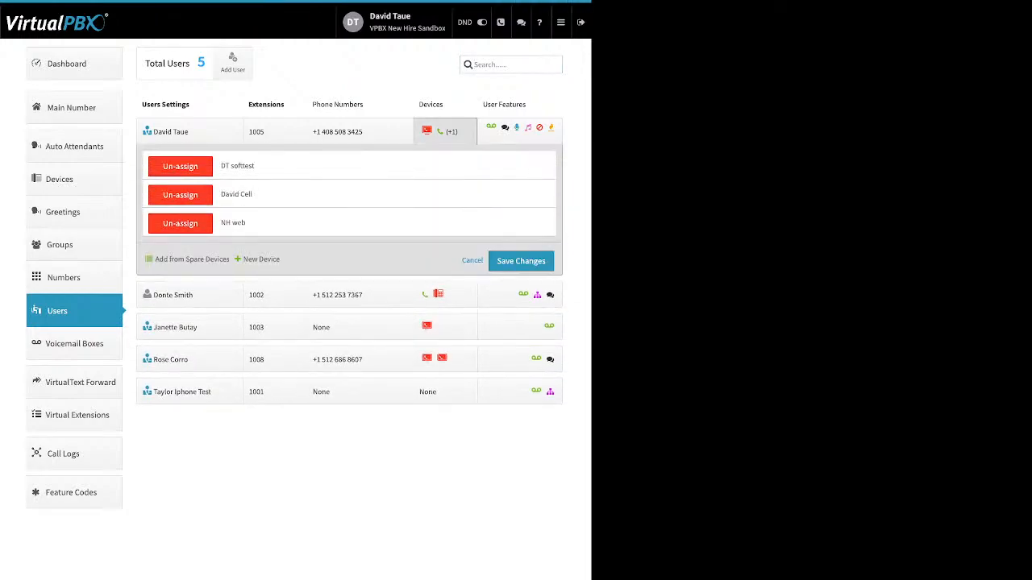
Step: Start a new Cell Phone device, look over its form, then cancel without creating it
left_click(260, 260)
left_click(279, 294)
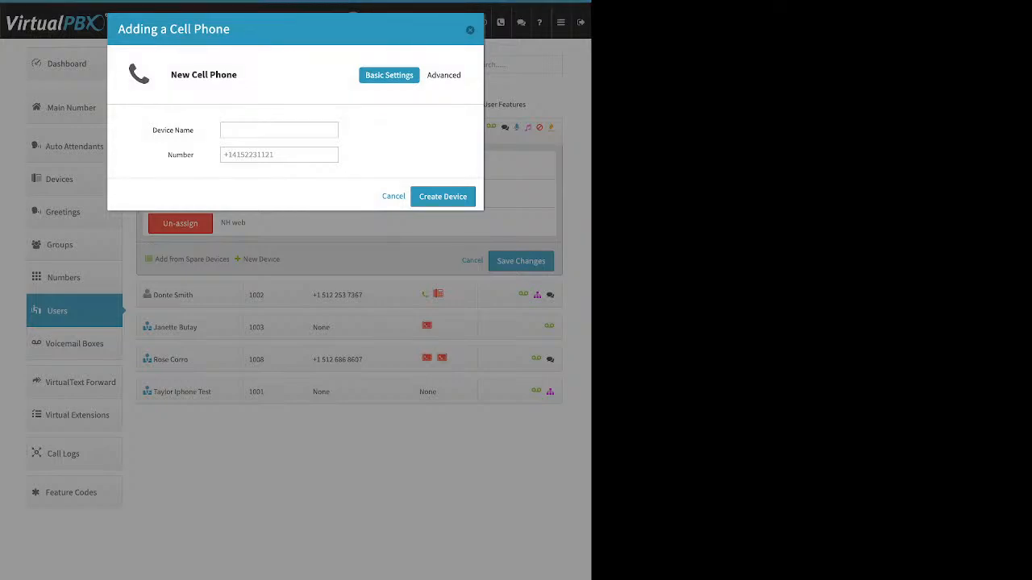
left_click_drag(152, 130, 193, 130)
double_click(181, 155)
left_click(258, 155)
key("Escape")
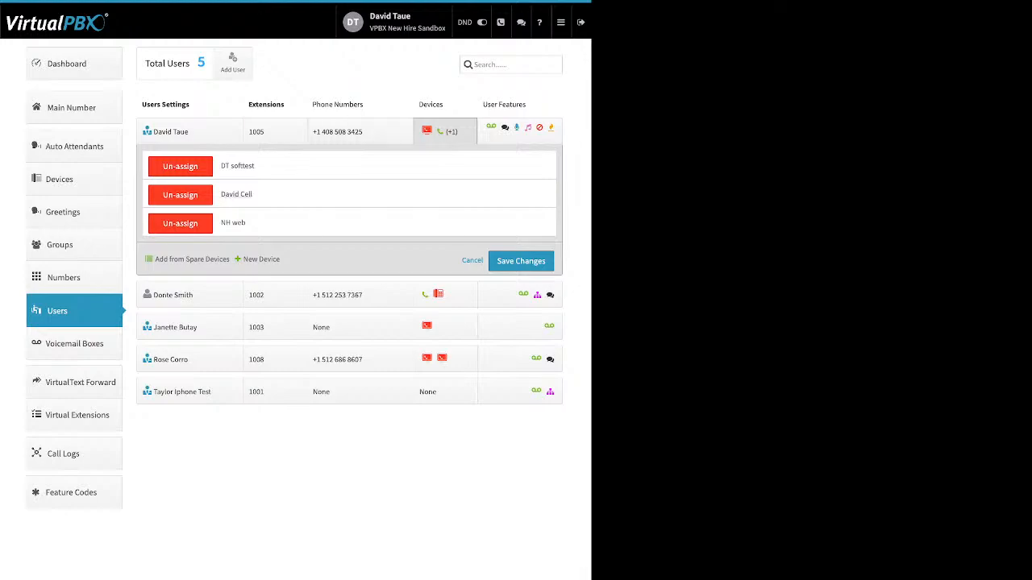
left_click(236, 194)
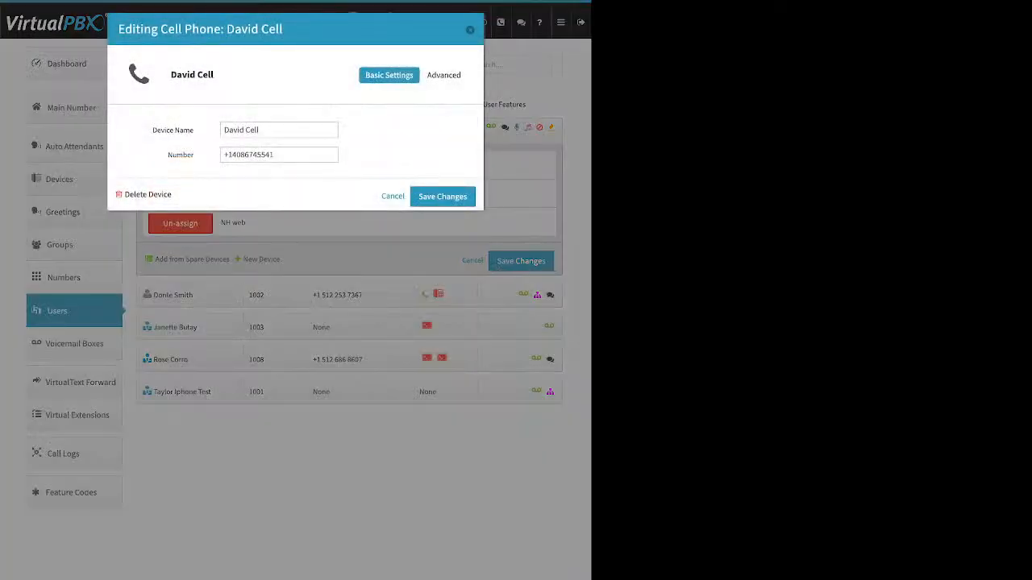
Step: Open the cell phone device's Advanced > Options settings
left_click(260, 129)
key("Tab")
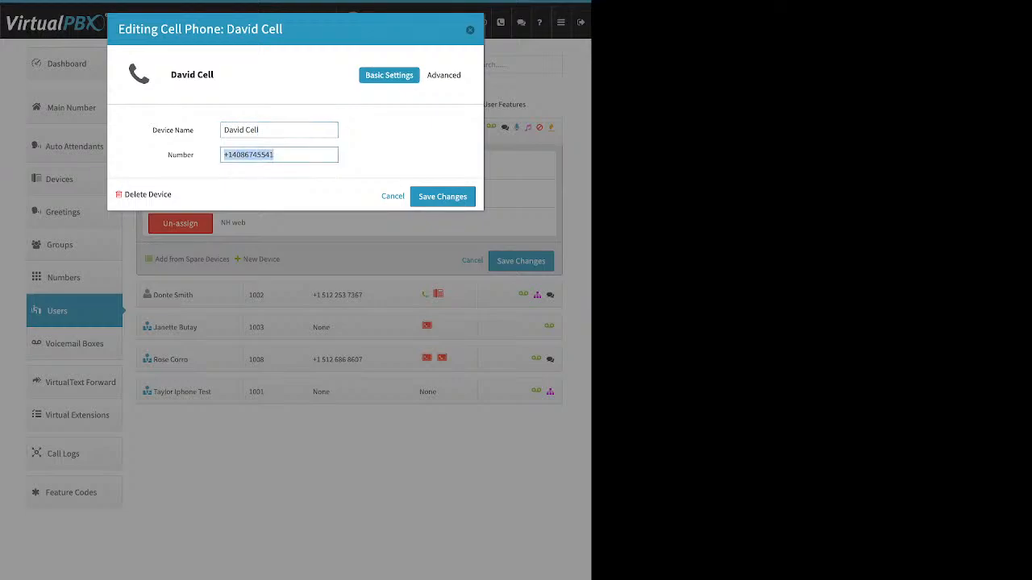
left_click(443, 75)
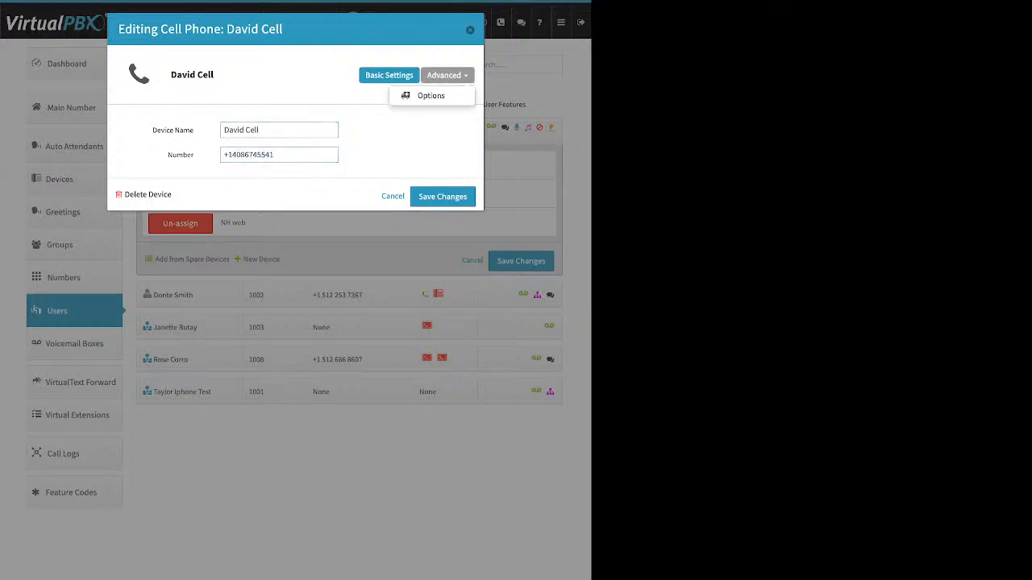
left_click(431, 96)
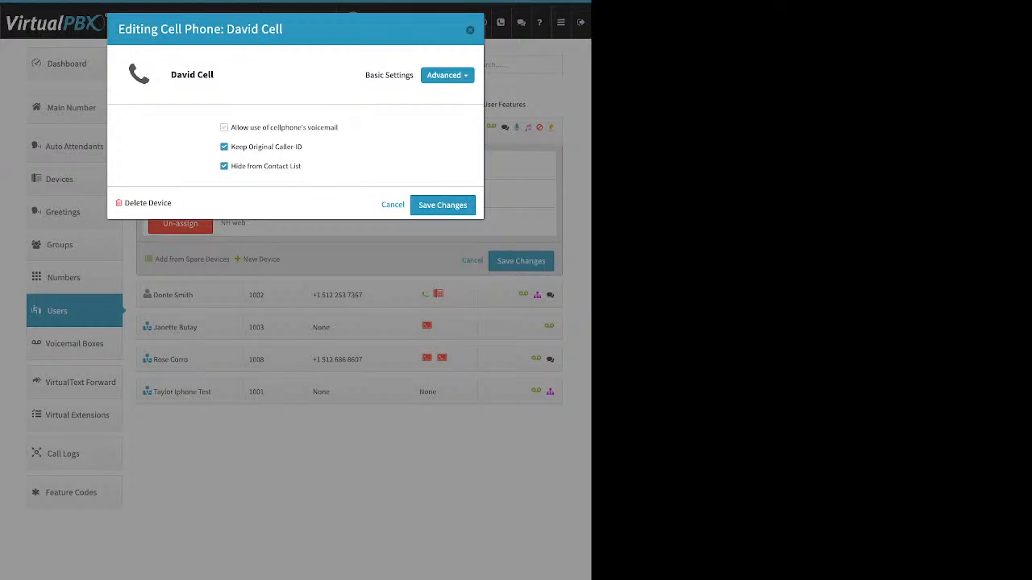
Step: Toggle cellphone voicemail on then off, untick Keep Original Caller-ID, and close the editor
left_click_drag(339, 127, 231, 127)
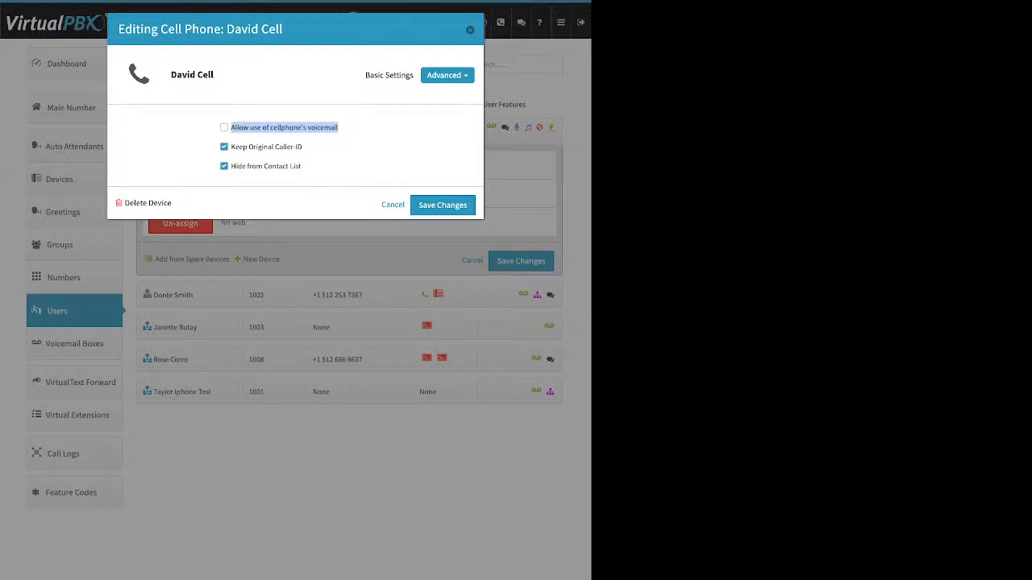
left_click(361, 136)
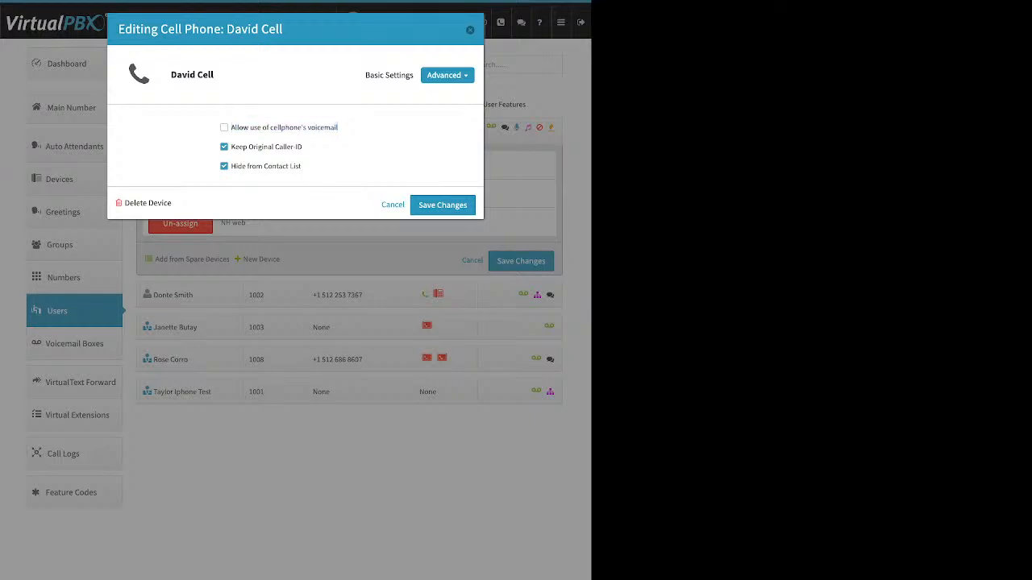
left_click(225, 127)
left_click_drag(338, 127, 239, 128)
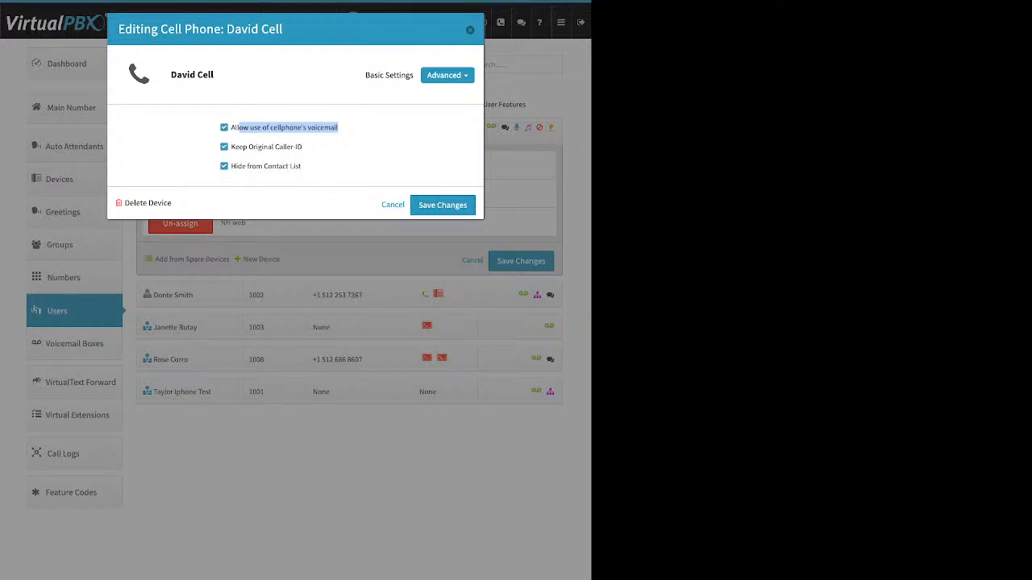
left_click(225, 128)
left_click_drag(303, 146, 231, 146)
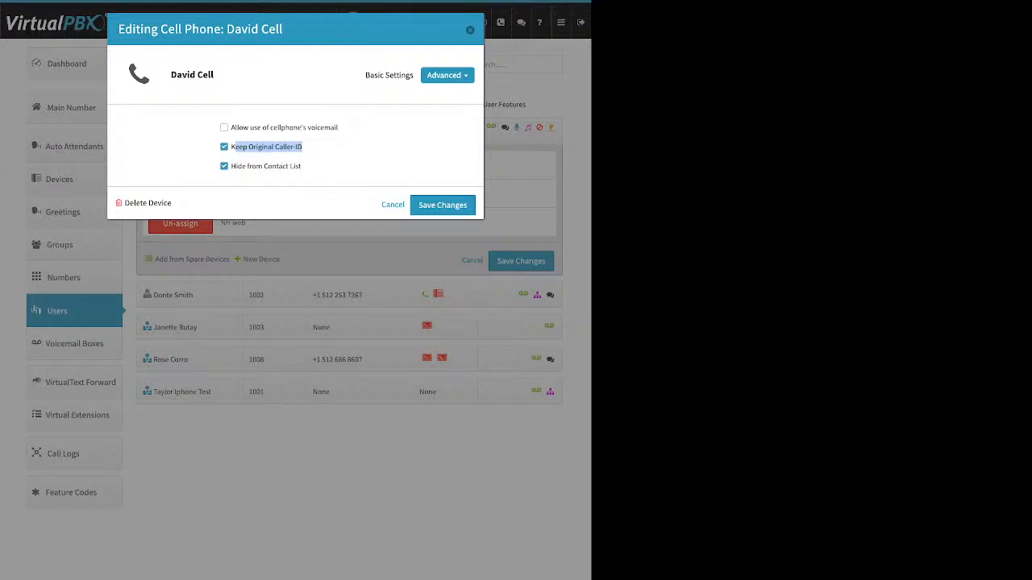
left_click(225, 147)
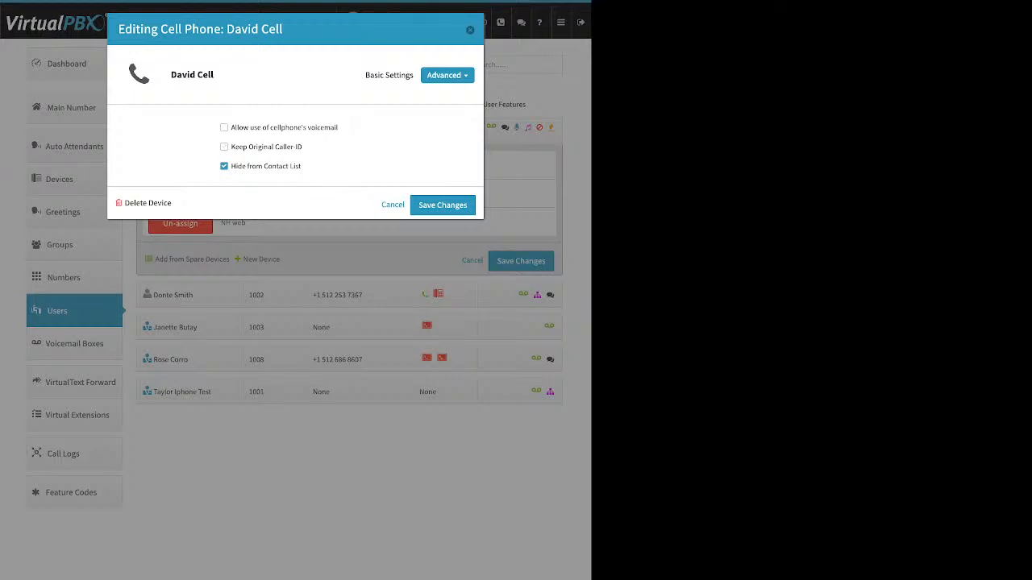
left_click(470, 30)
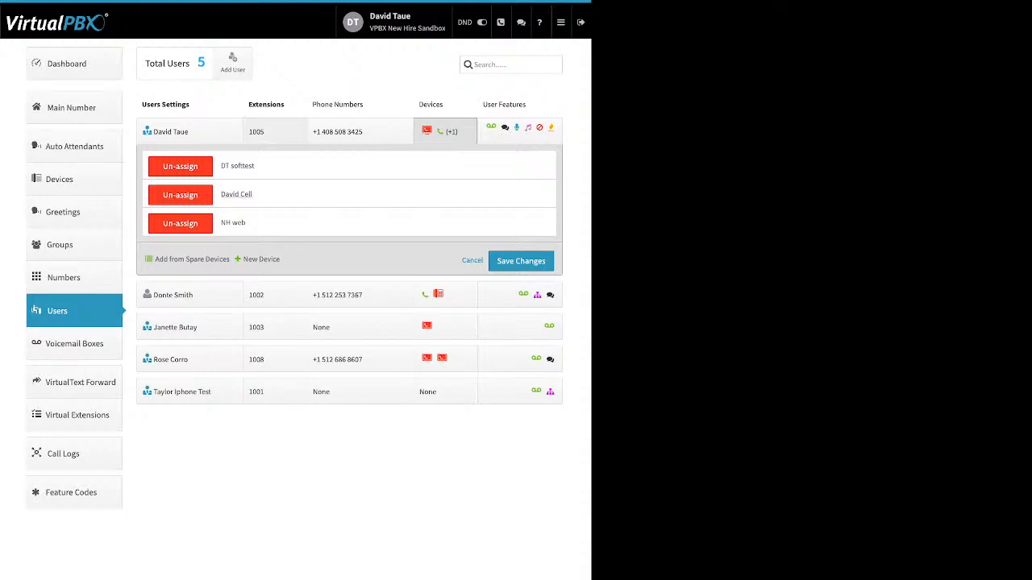
left_click(74, 63)
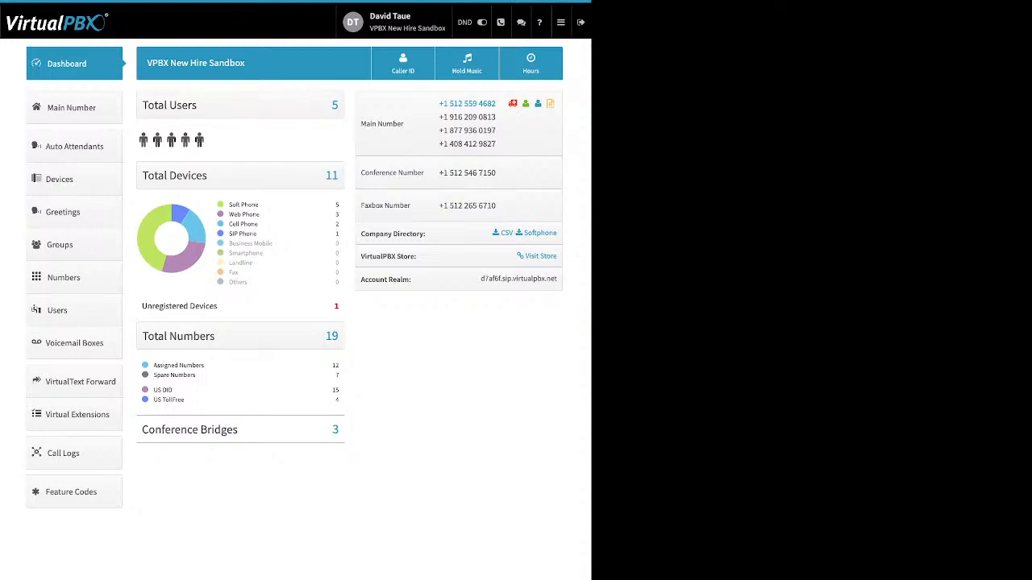
left_click(403, 64)
left_click_drag(193, 64, 249, 64)
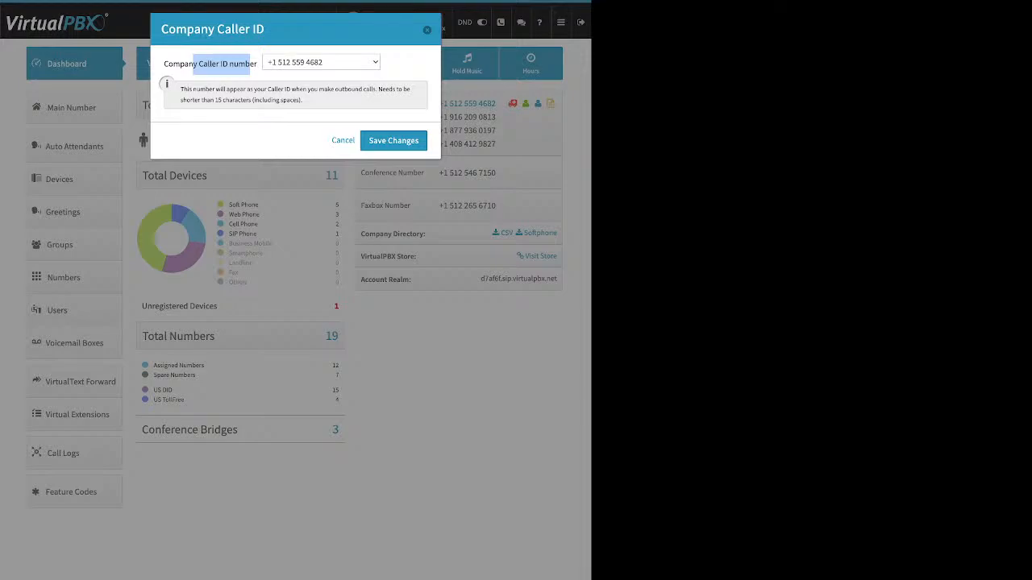
left_click(344, 140)
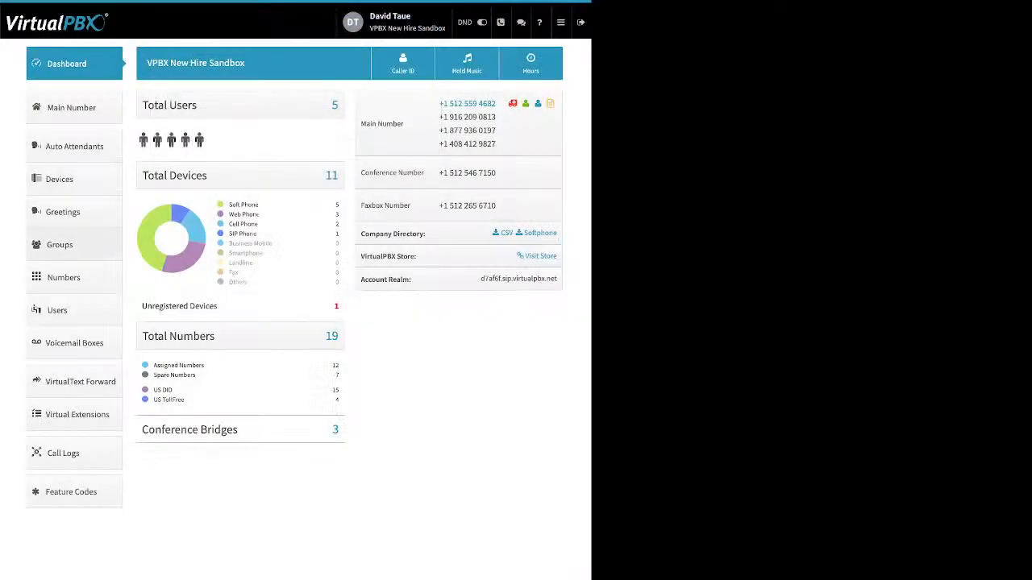
left_click(65, 310)
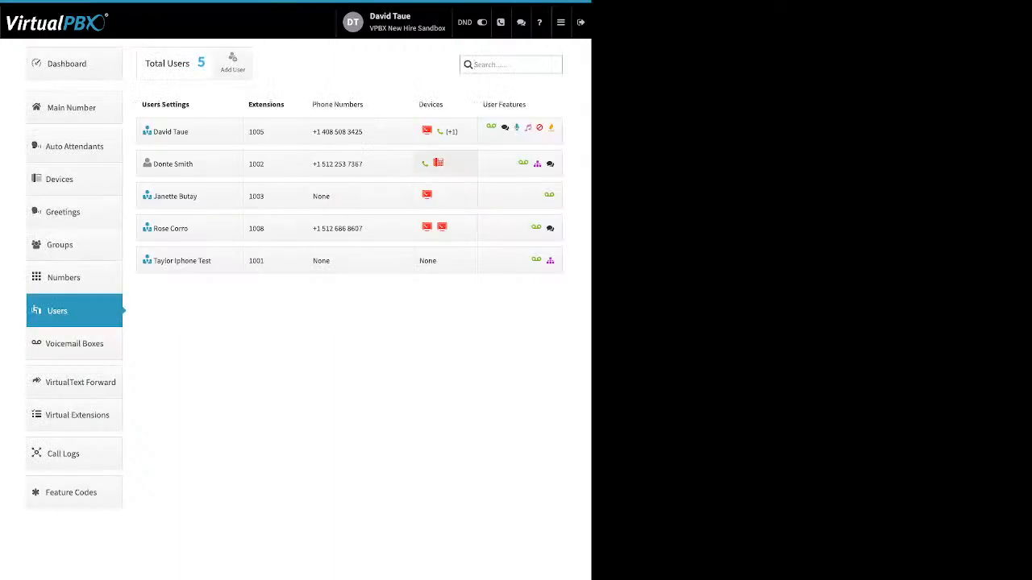
Step: Begin adding a Soft Phone for extension 1002 and dismiss the 911 Info warning
left_click(445, 163)
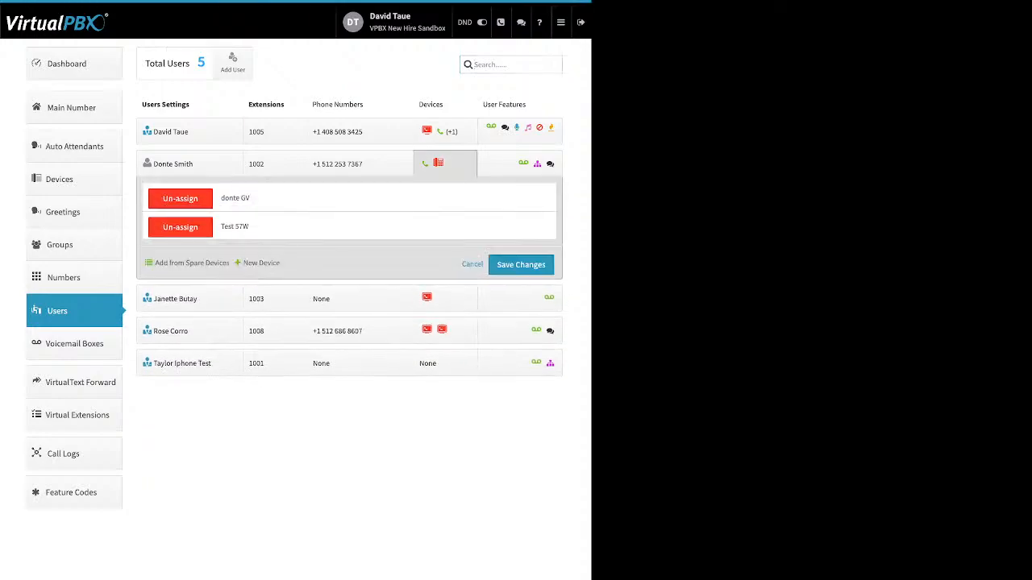
left_click(262, 263)
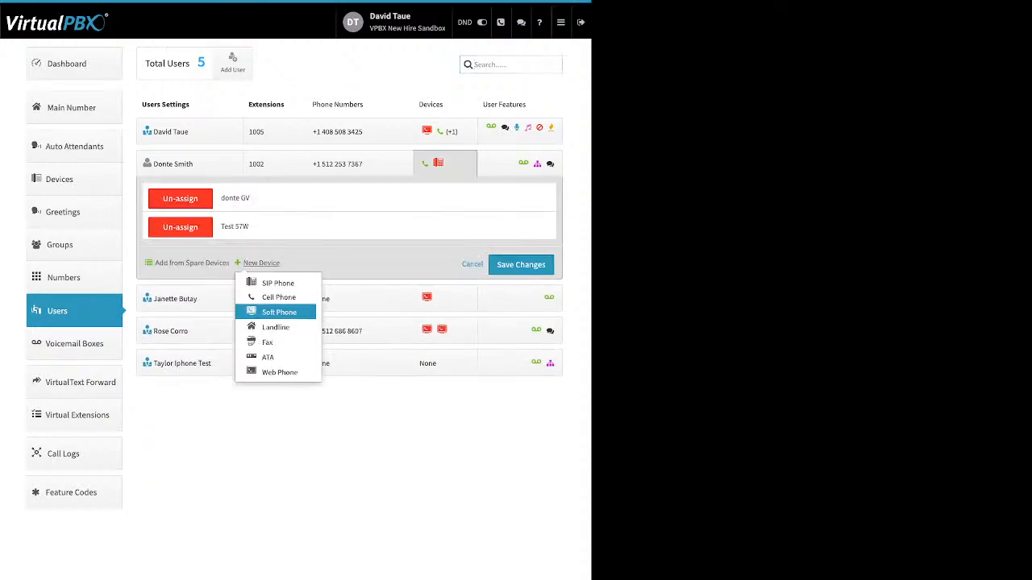
left_click(279, 312)
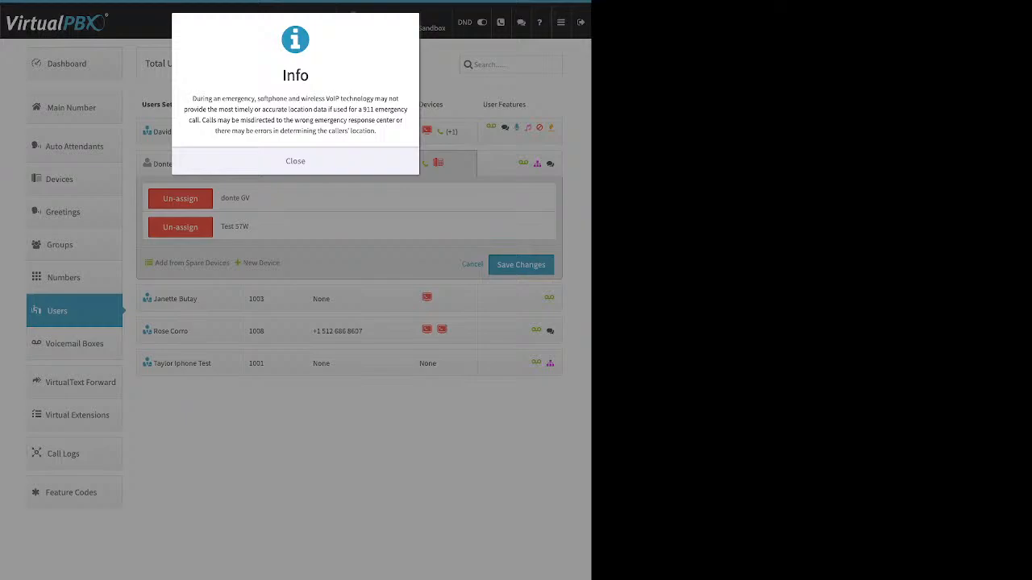
left_click(295, 162)
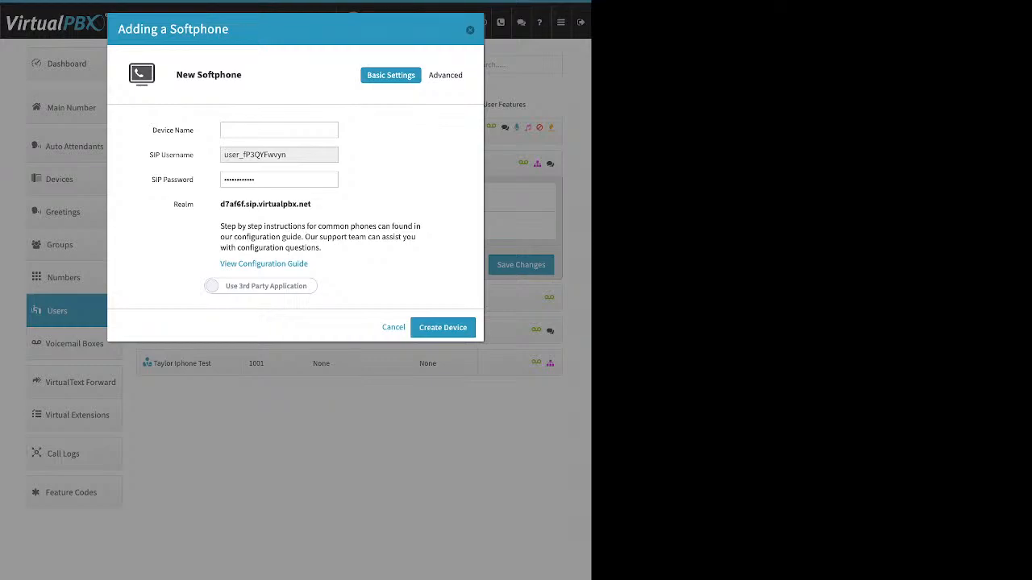
Step: Review the generated SIP username, password and realm, then switch to Use VirtualPBX Application
left_click_drag(152, 130, 190, 130)
left_click_drag(149, 154, 193, 154)
left_click(279, 154)
left_click_drag(287, 155, 222, 154)
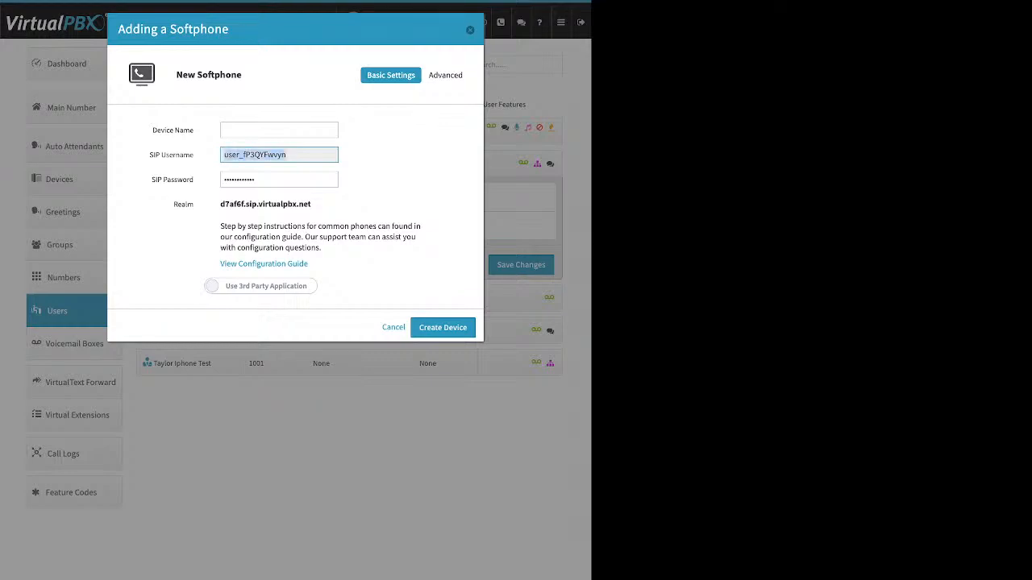
left_click(280, 179)
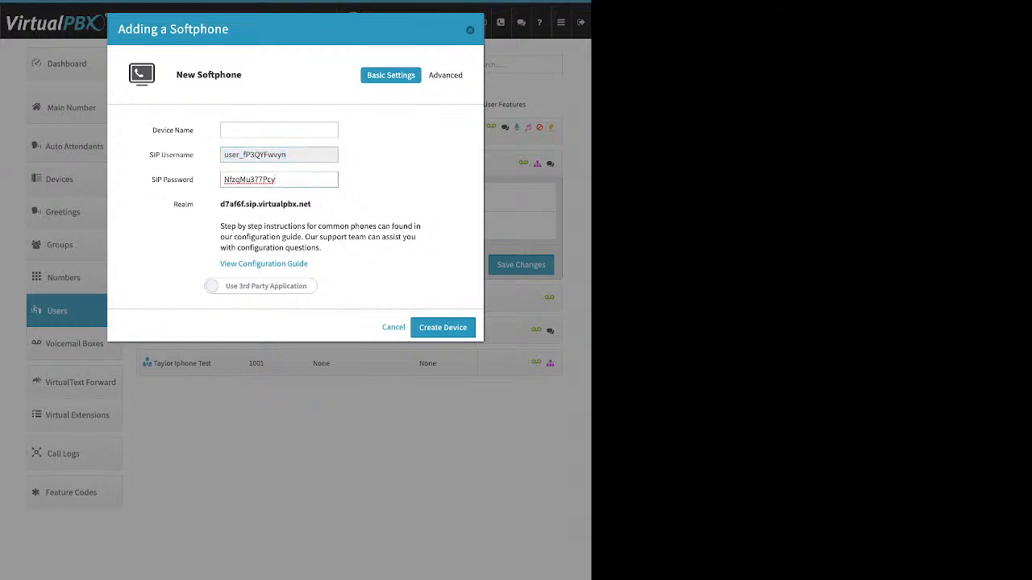
left_click_drag(276, 180, 223, 180)
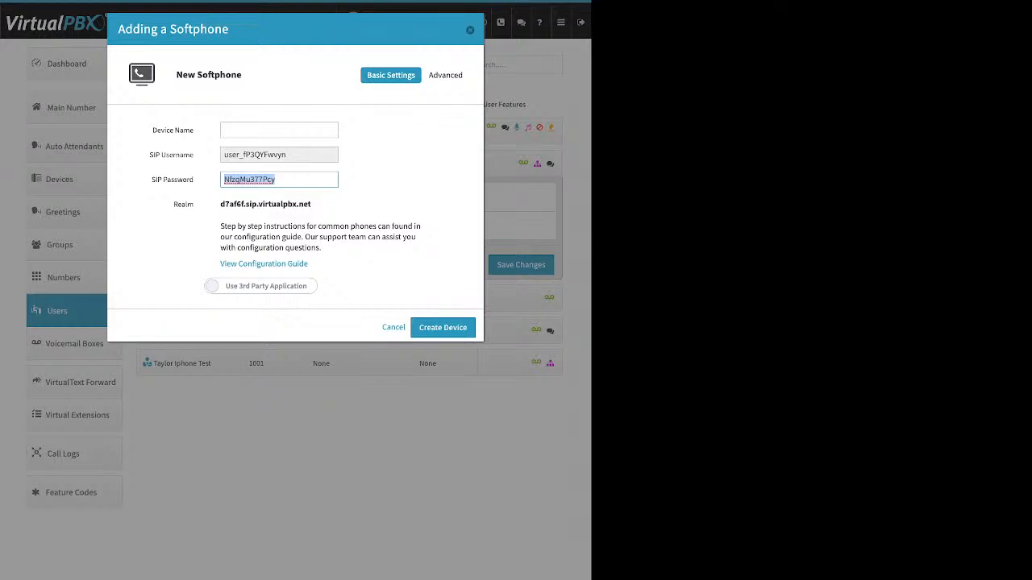
left_click_drag(311, 204, 220, 204)
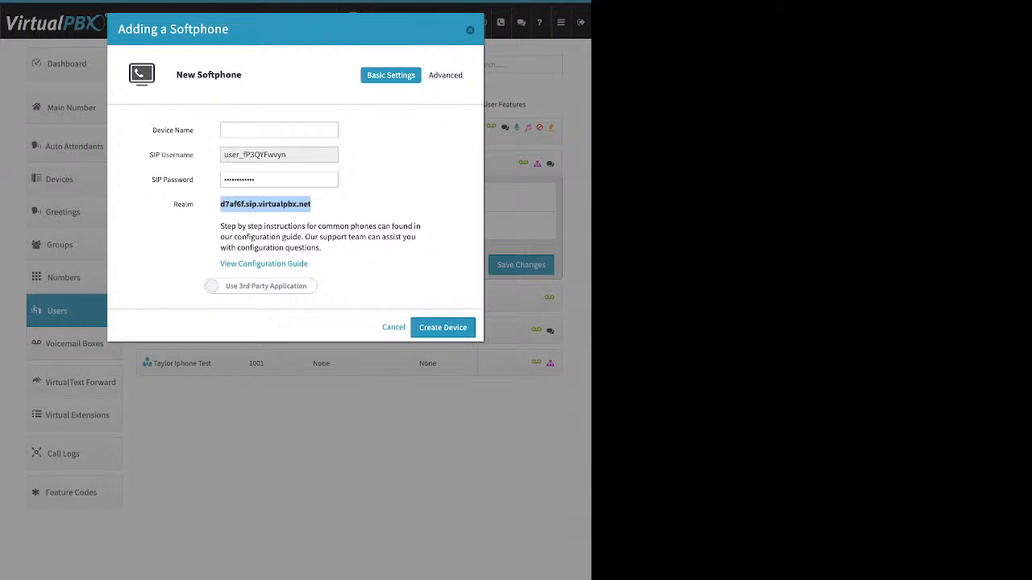
left_click(338, 205)
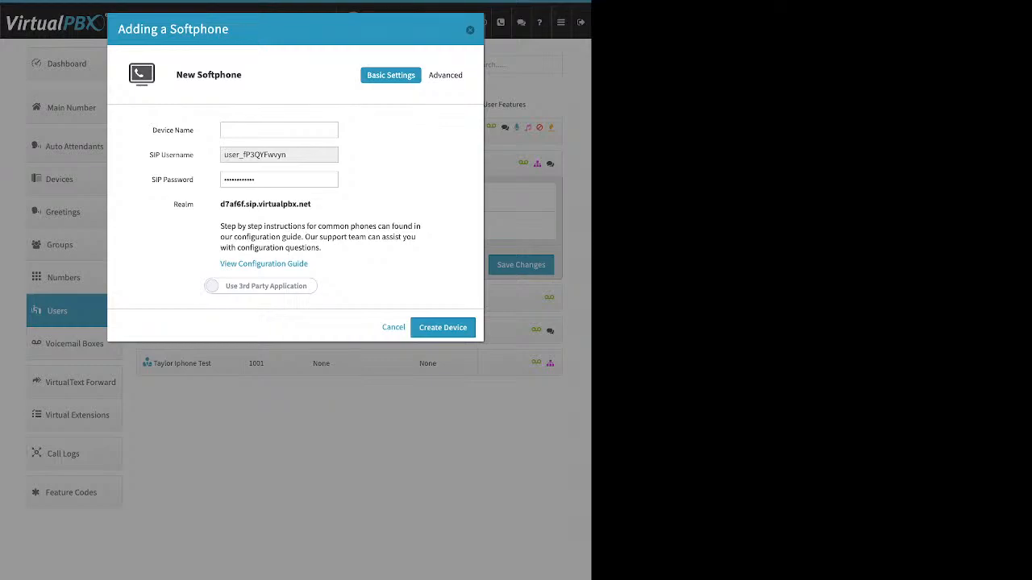
left_click(261, 287)
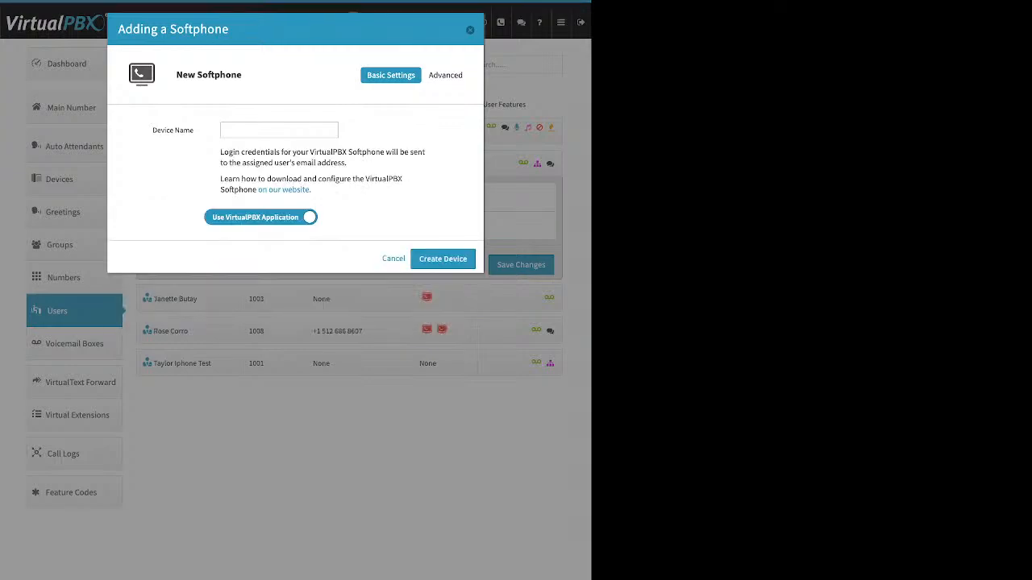
Step: Cancel the softphone form so no device is added to extension 1002
left_click(279, 130)
key("Escape")
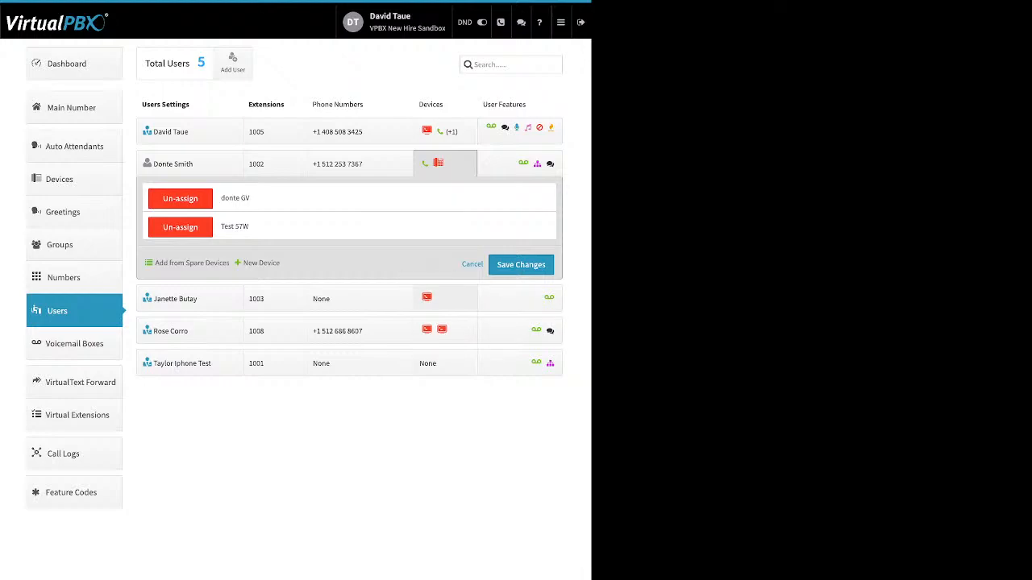
left_click(261, 263)
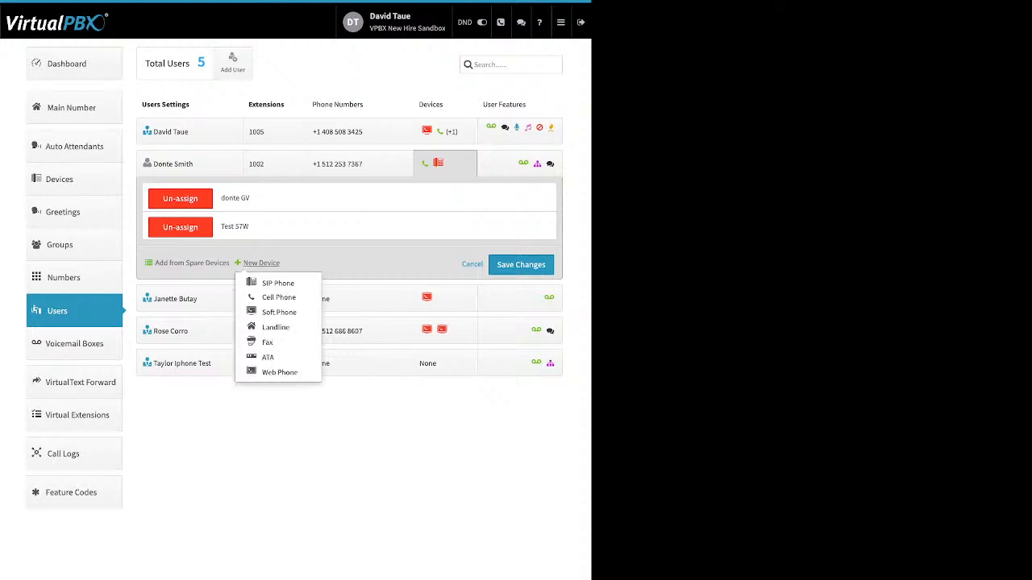
left_click(279, 372)
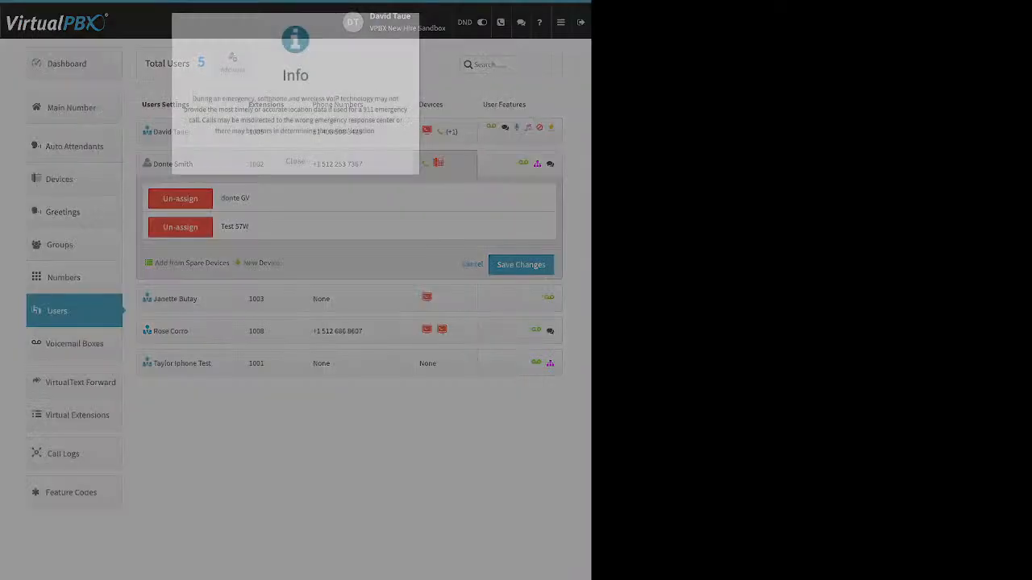
left_click(295, 161)
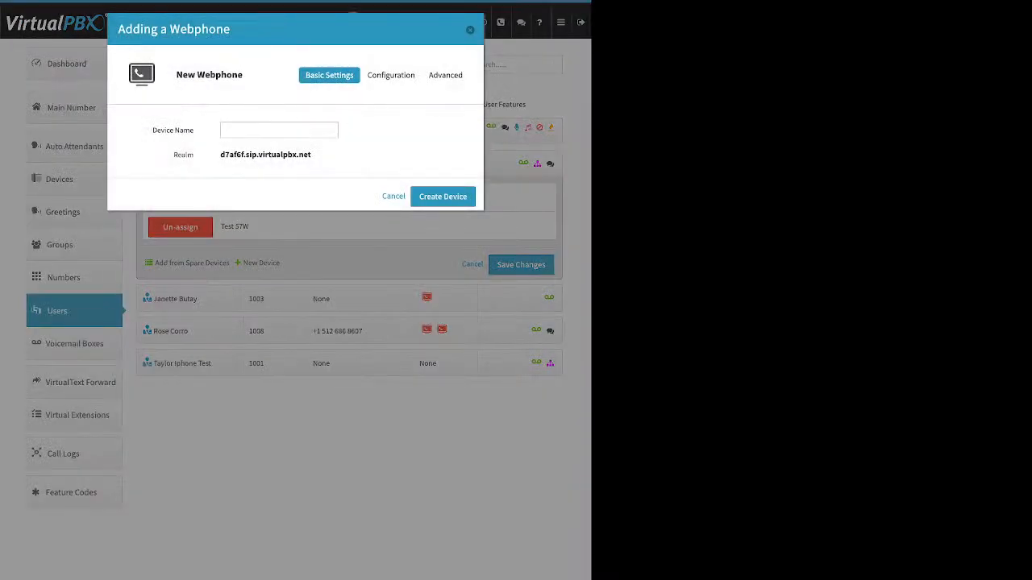
left_click_drag(152, 130, 194, 130)
key("Escape")
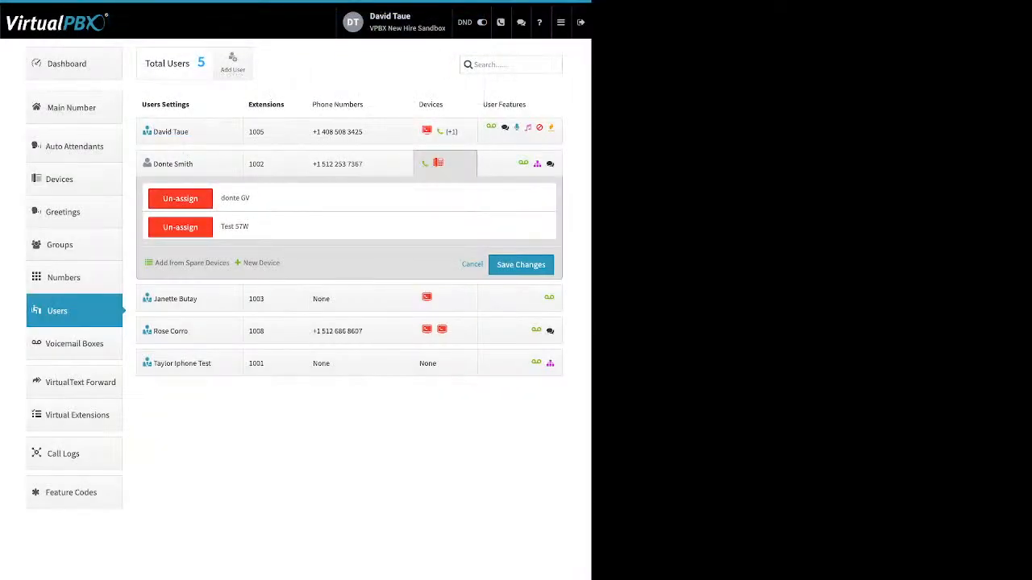
left_click(445, 163)
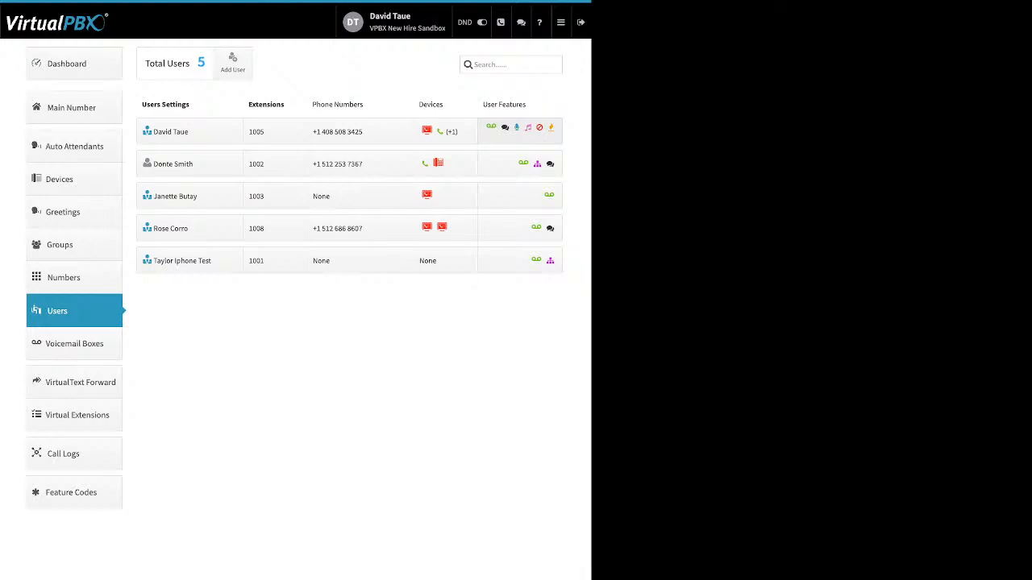
Step: Toggle extension 1005's Caller-ID Number setting, keep the existing number, and cancel without saving
left_click(520, 131)
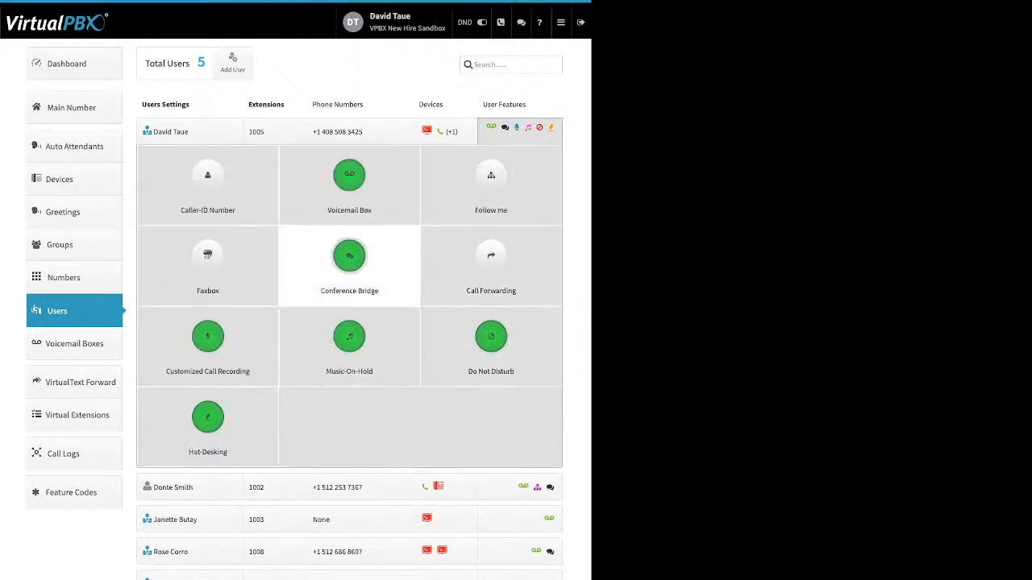
left_click(207, 178)
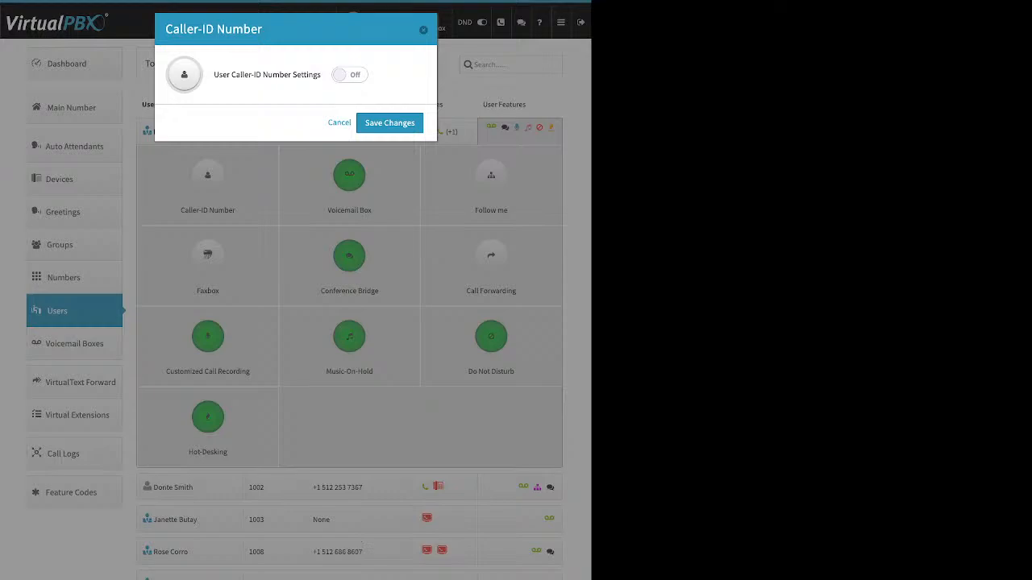
left_click(349, 74)
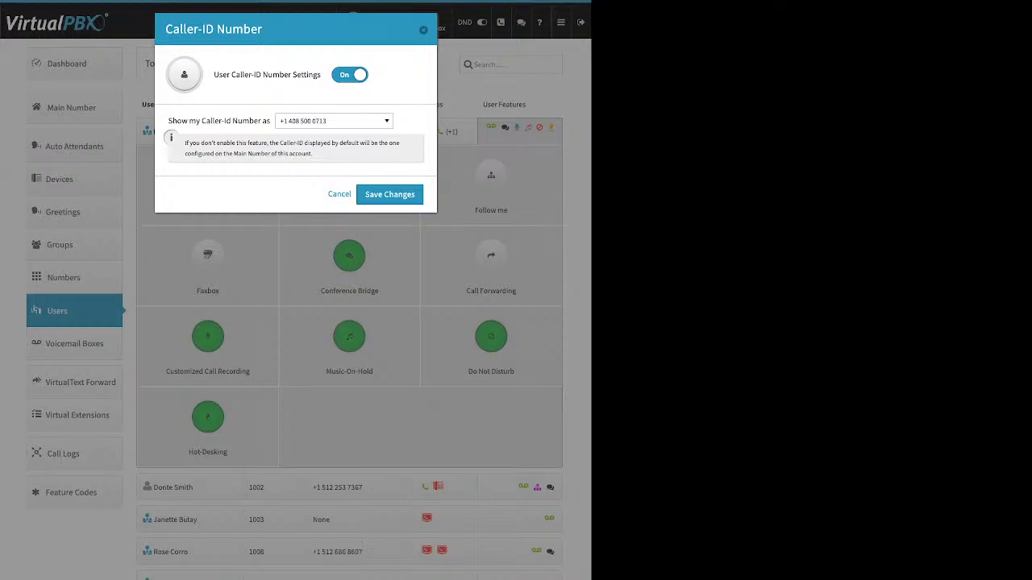
left_click(349, 75)
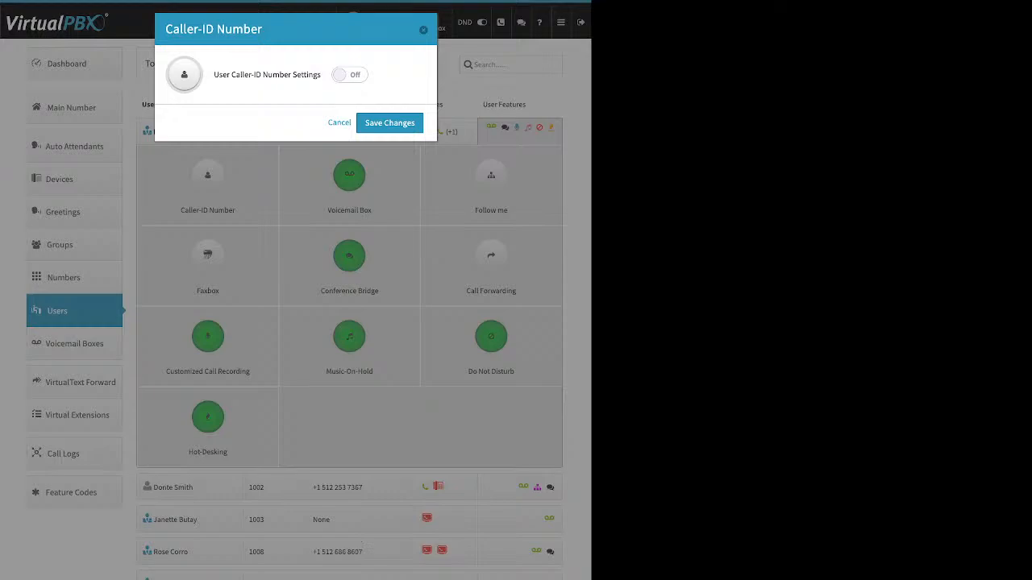
left_click(349, 75)
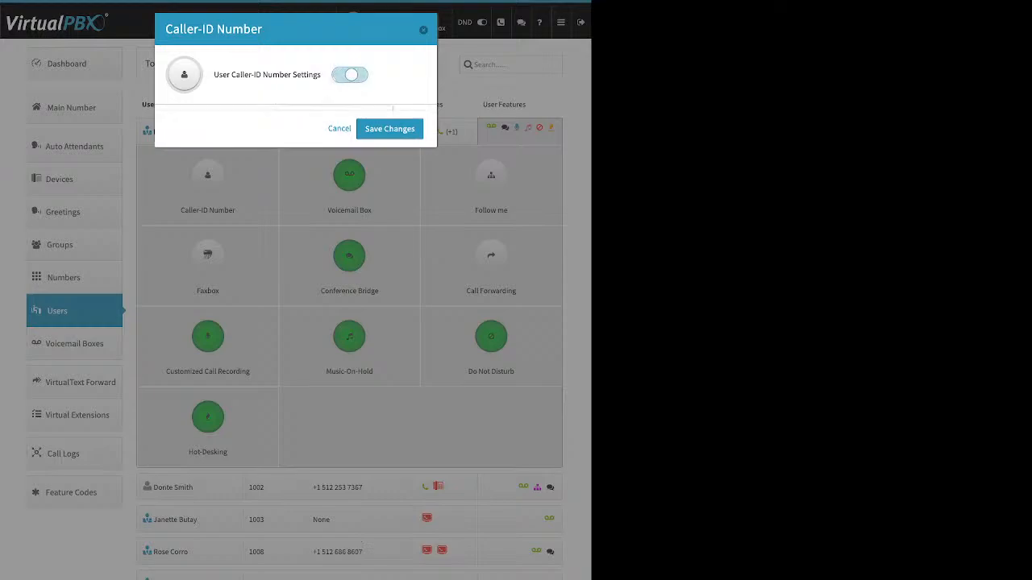
left_click(334, 121)
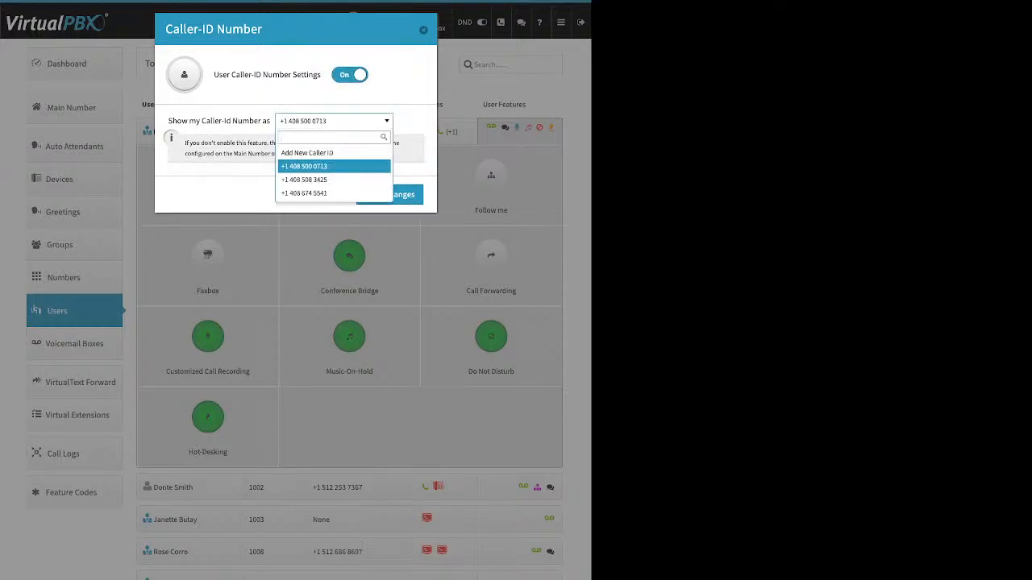
left_click(334, 166)
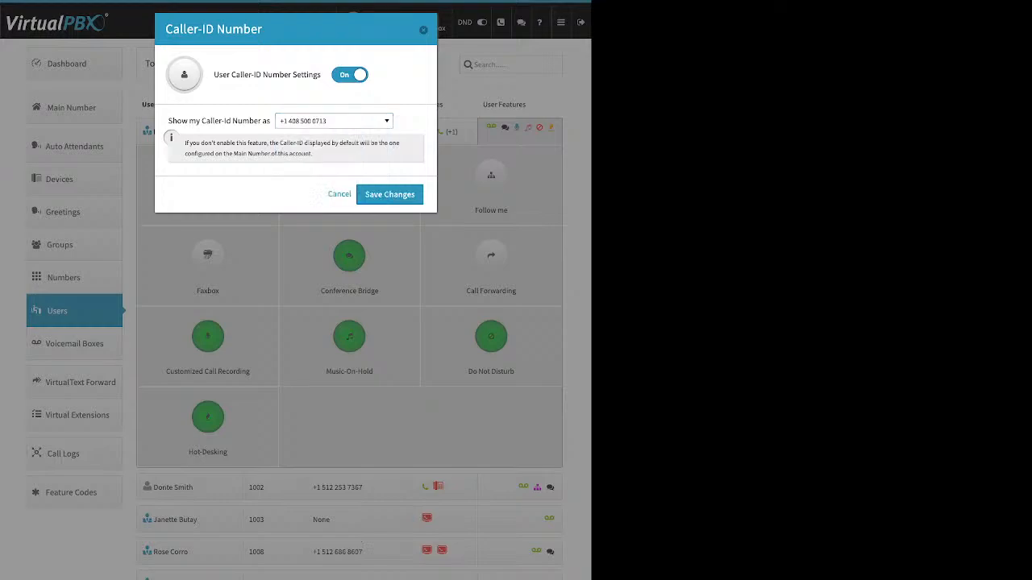
left_click(340, 195)
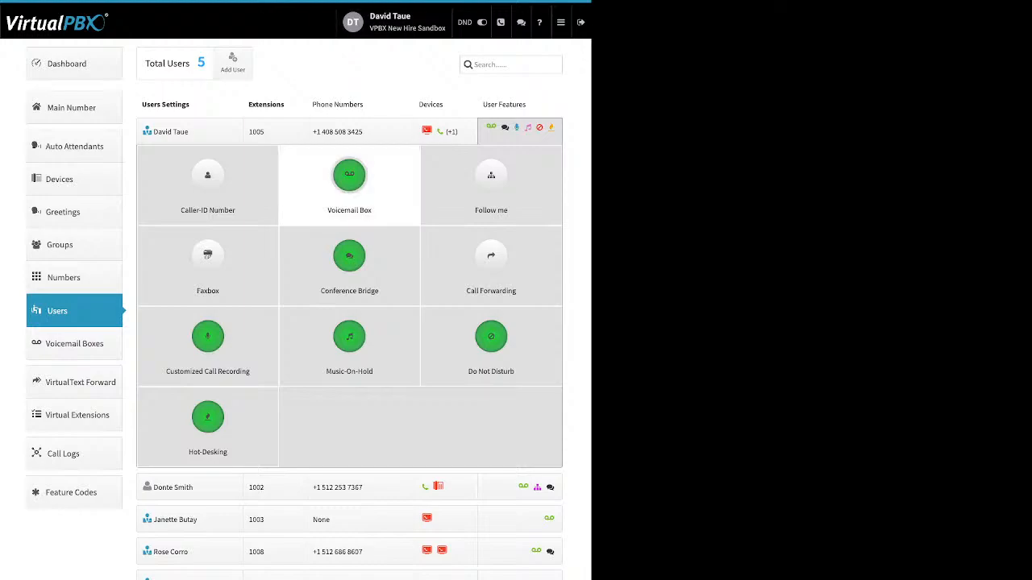
left_click(349, 181)
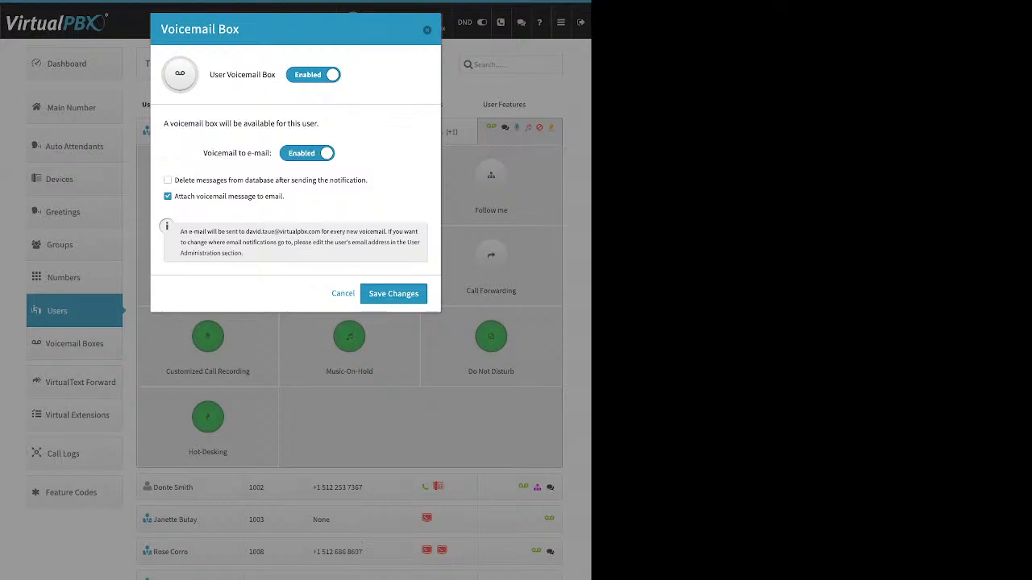
left_click_drag(285, 196, 187, 196)
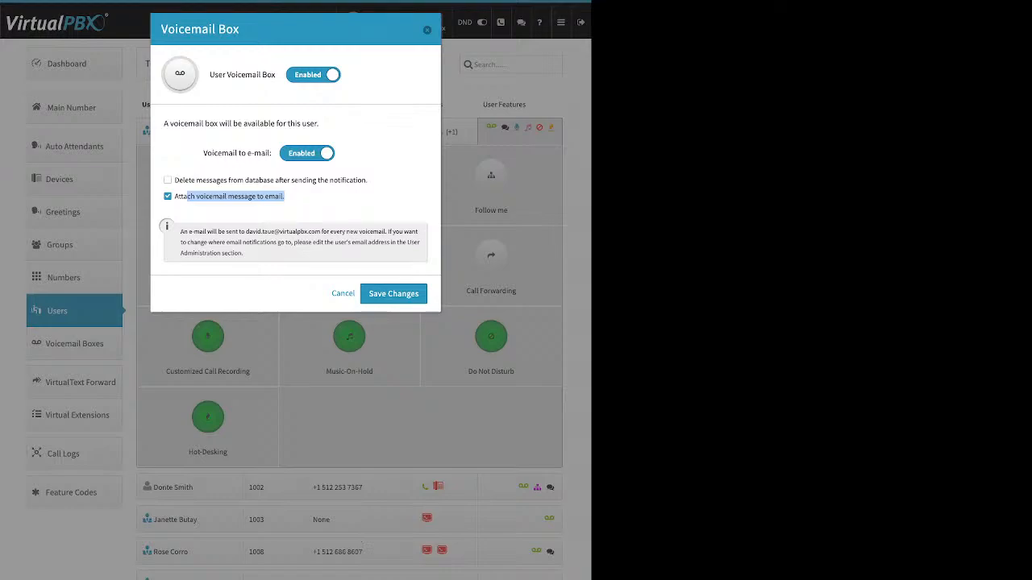
left_click(427, 30)
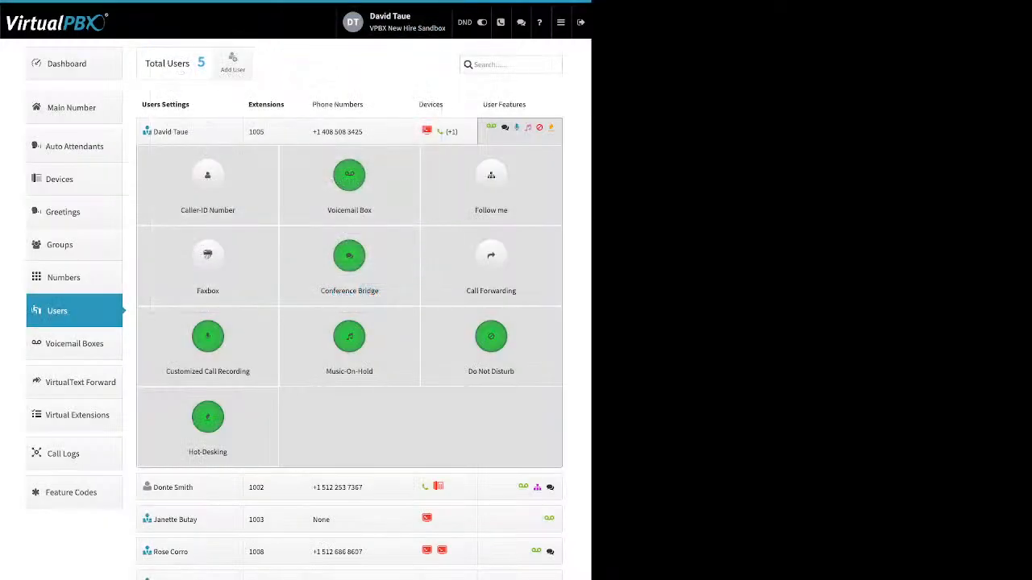
left_click(561, 22)
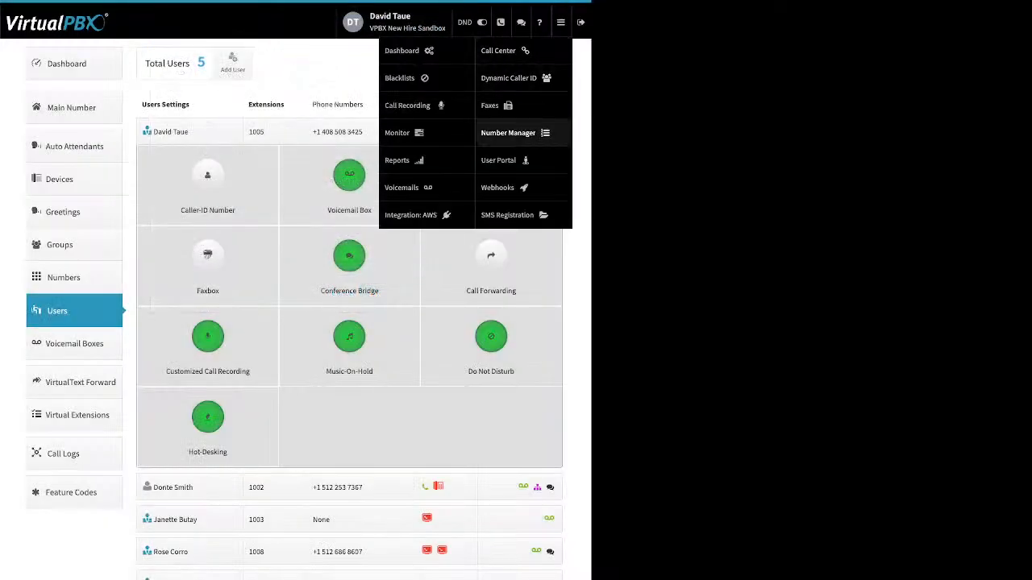
left_click(499, 159)
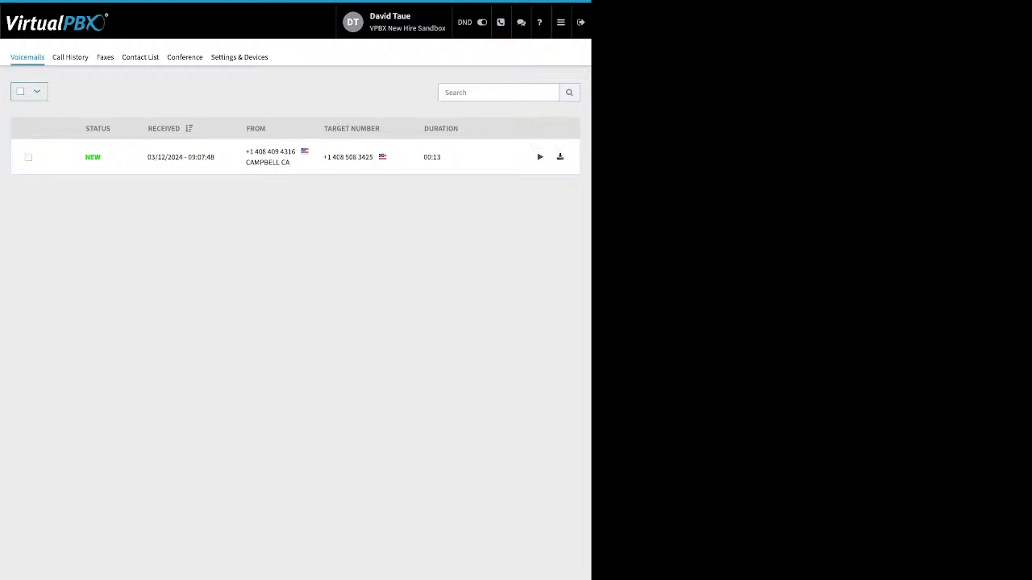
left_click(28, 157)
left_click(75, 91)
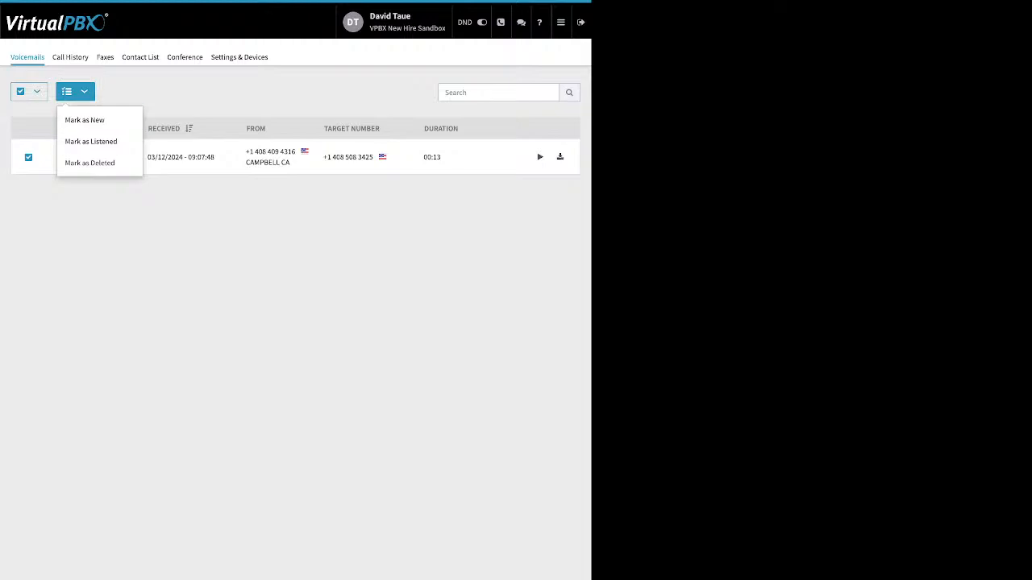
key("Escape")
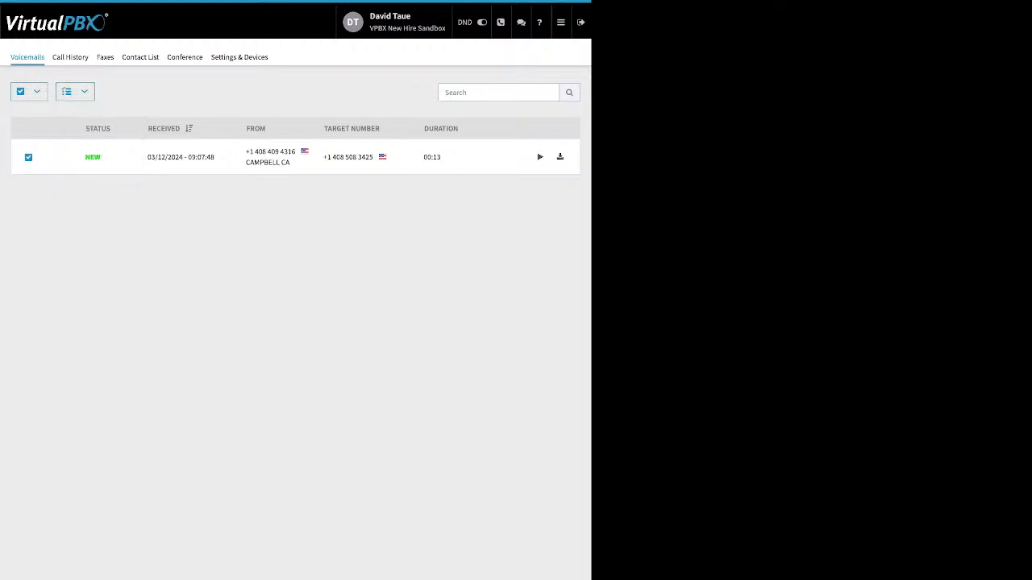
left_click(560, 22)
left_click(402, 50)
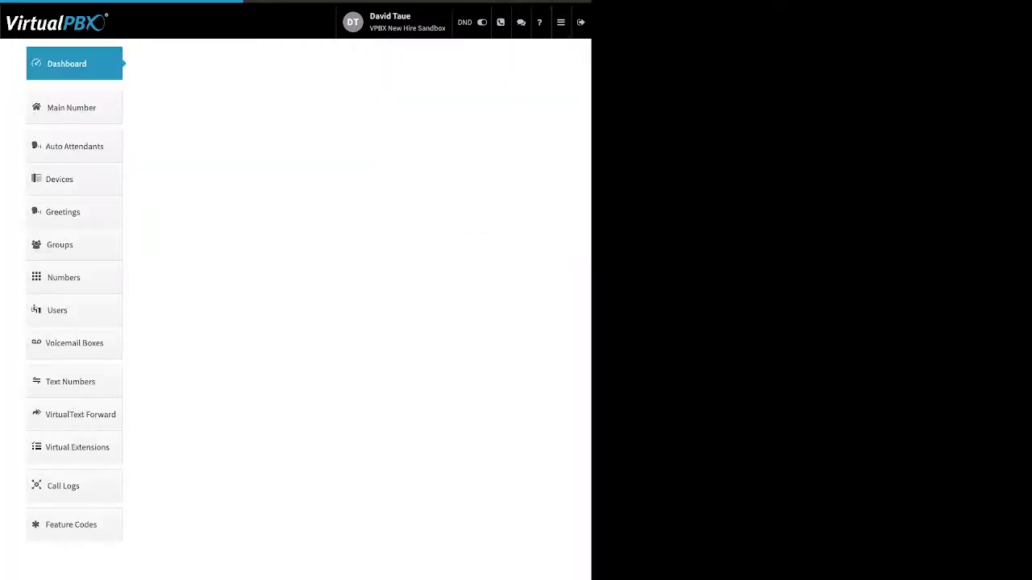
left_click(72, 310)
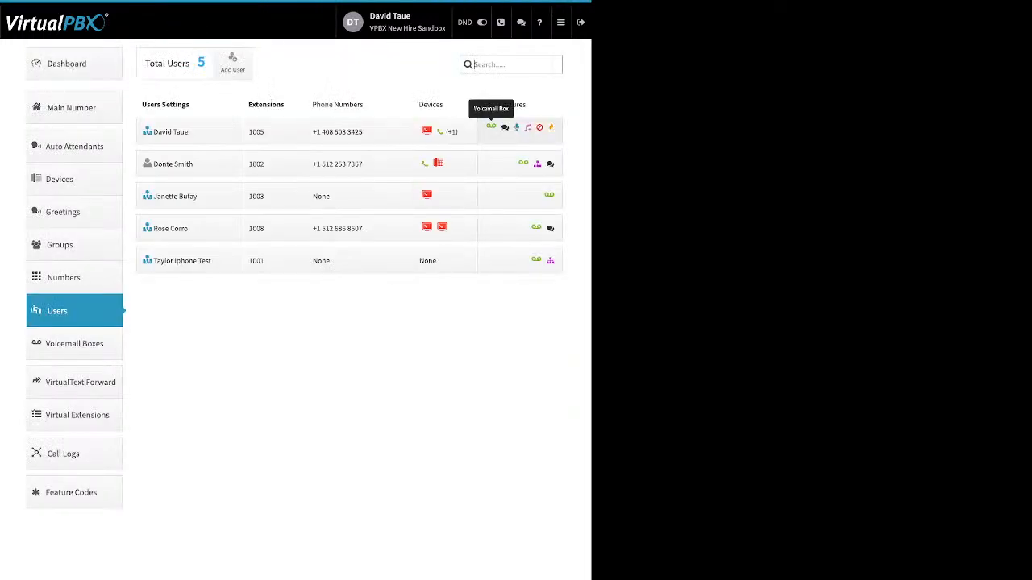
Step: Expand the first user's feature grid and open its Follow me settings
left_click(491, 126)
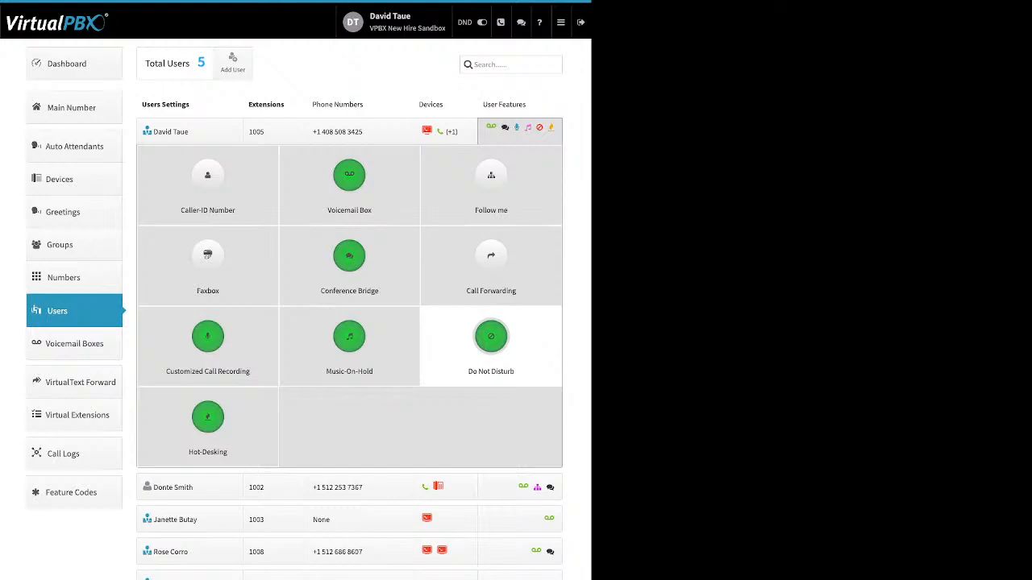
left_click(491, 181)
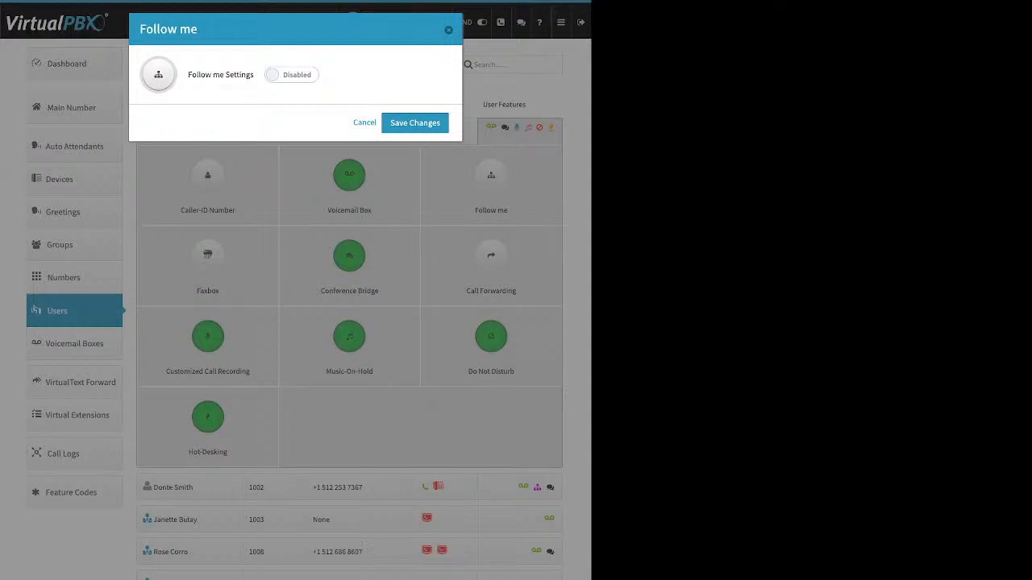
Step: Enable Follow me, let DT softtest and NH web ring, and adjust their ring bars
left_click(292, 75)
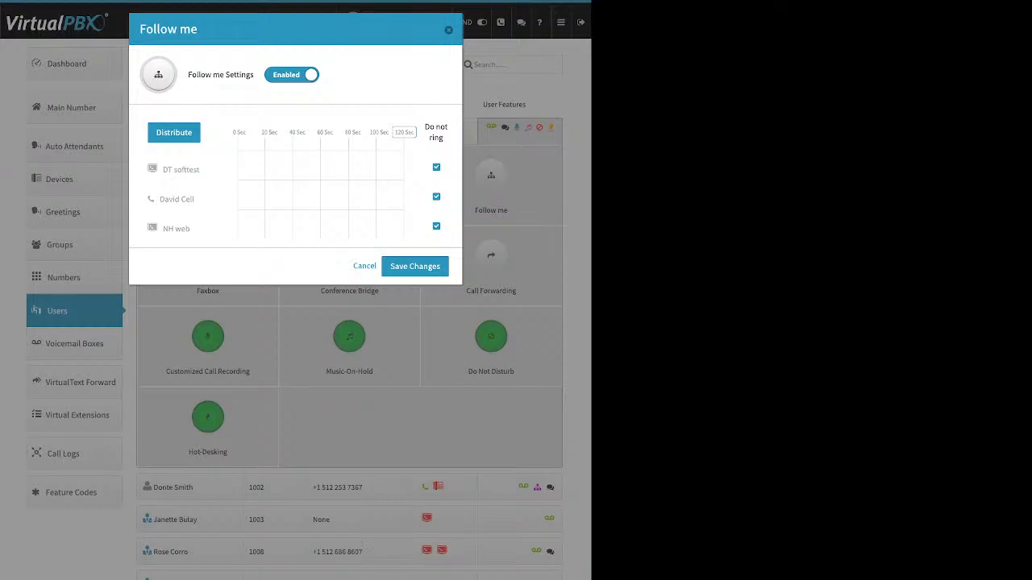
left_click_drag(443, 138, 425, 127)
left_click(436, 137)
left_click(436, 168)
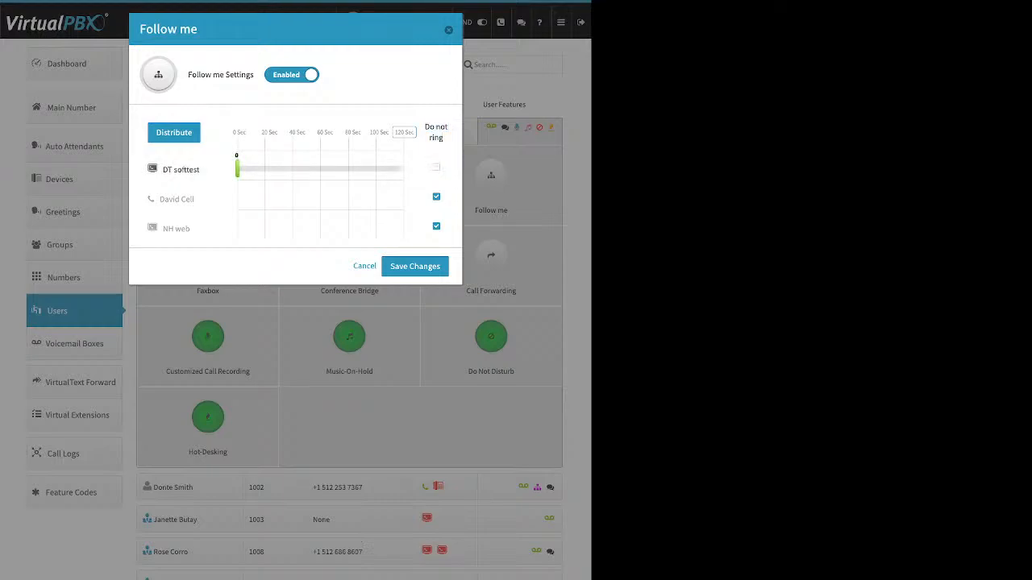
left_click(436, 227)
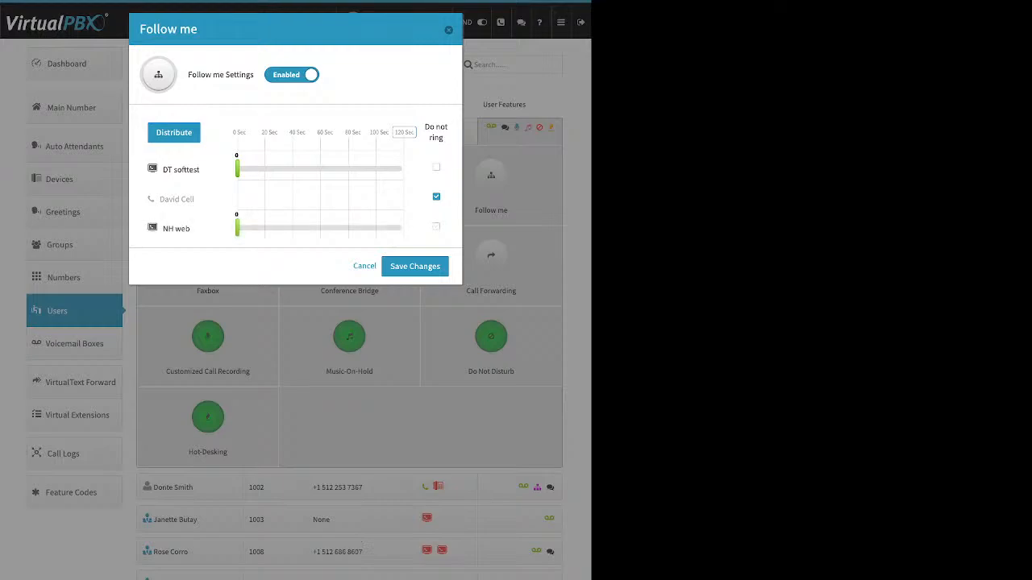
left_click_drag(236, 167, 302, 168)
left_click_drag(237, 229, 329, 229)
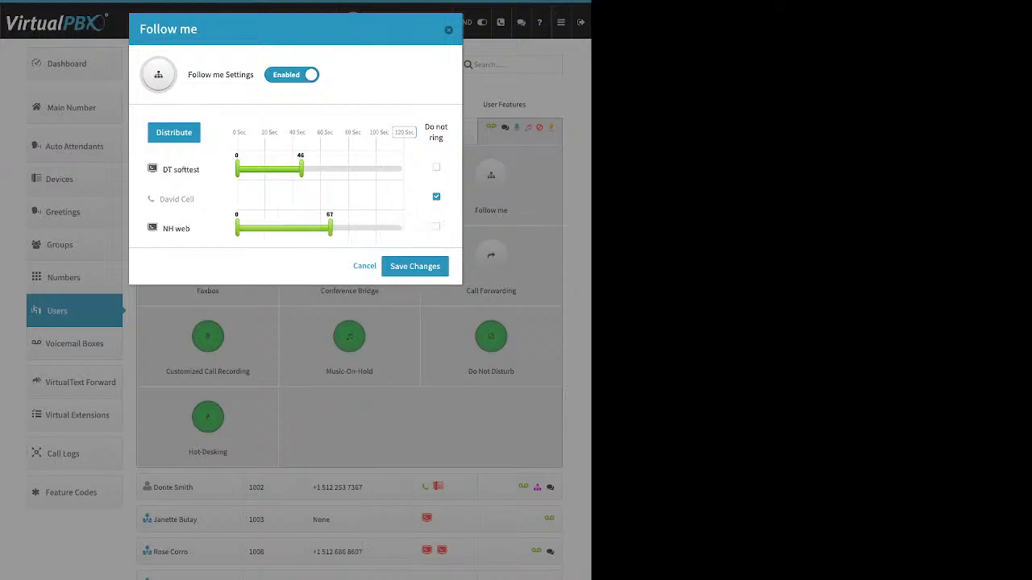
Step: Set total ring time to 90 seconds, move NH web to the top, and split time evenly
left_click_drag(415, 133, 156, 133)
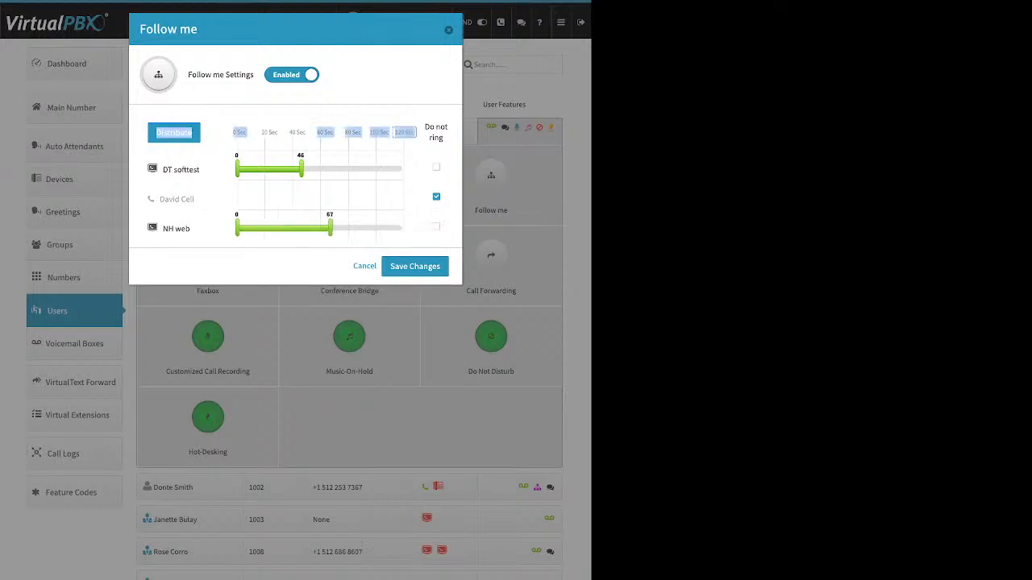
left_click(405, 132)
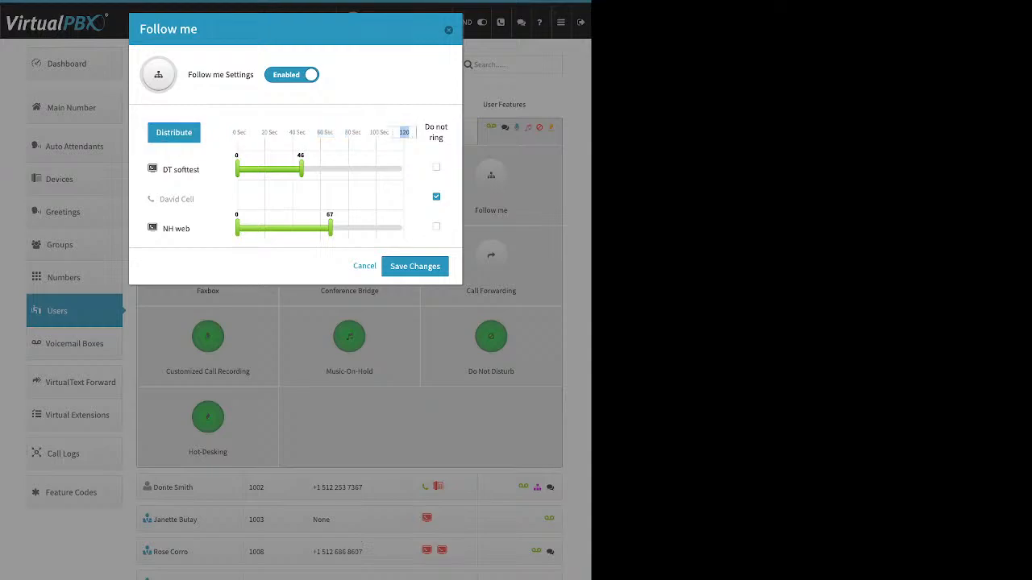
type("90")
key("Return")
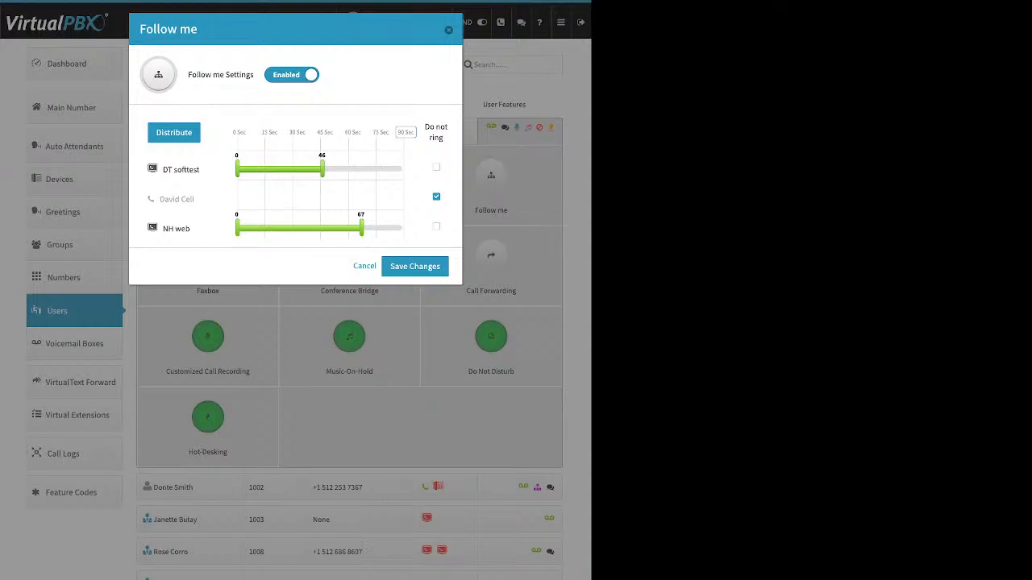
left_click(174, 133)
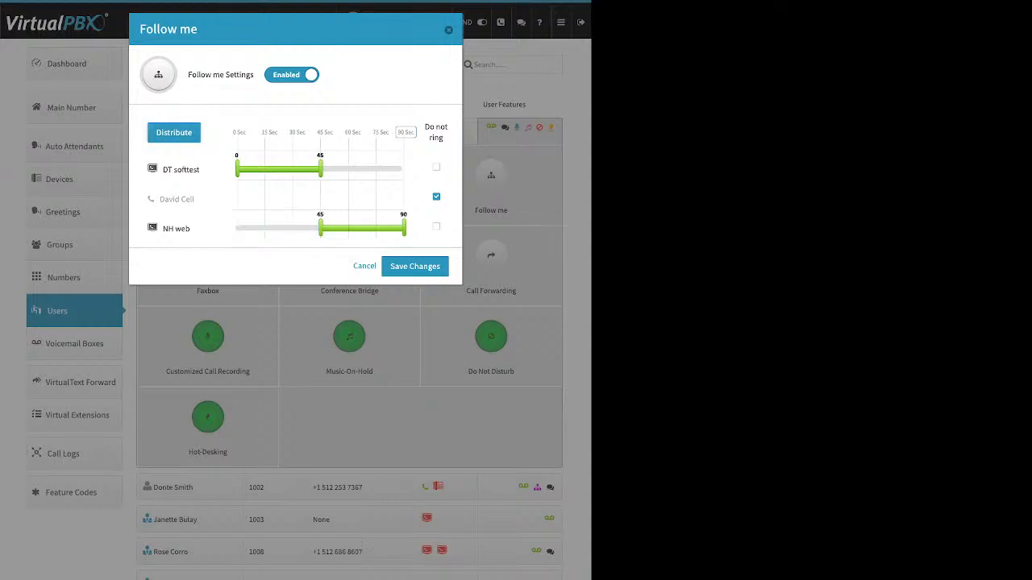
left_click_drag(175, 229, 178, 154)
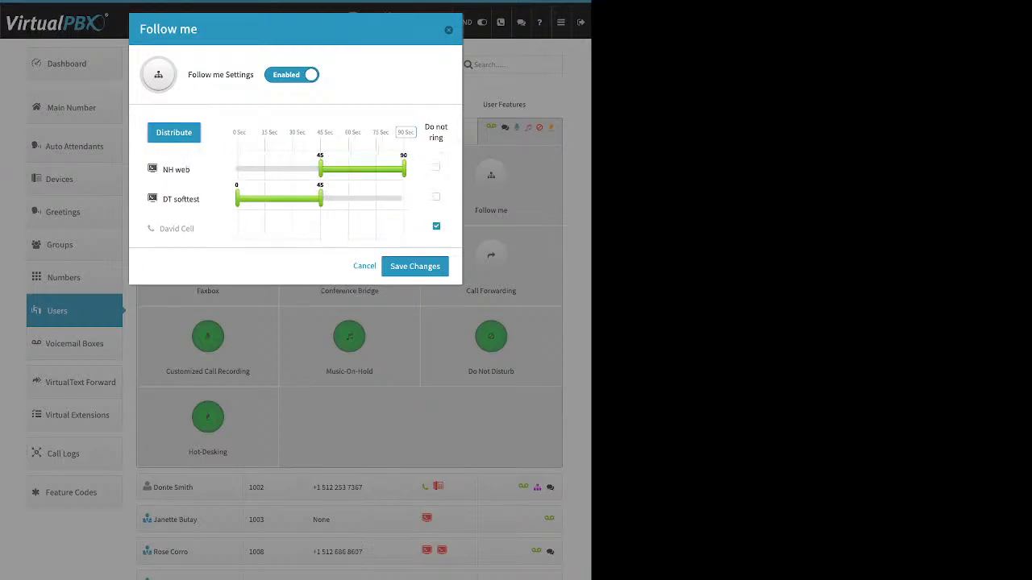
left_click(174, 133)
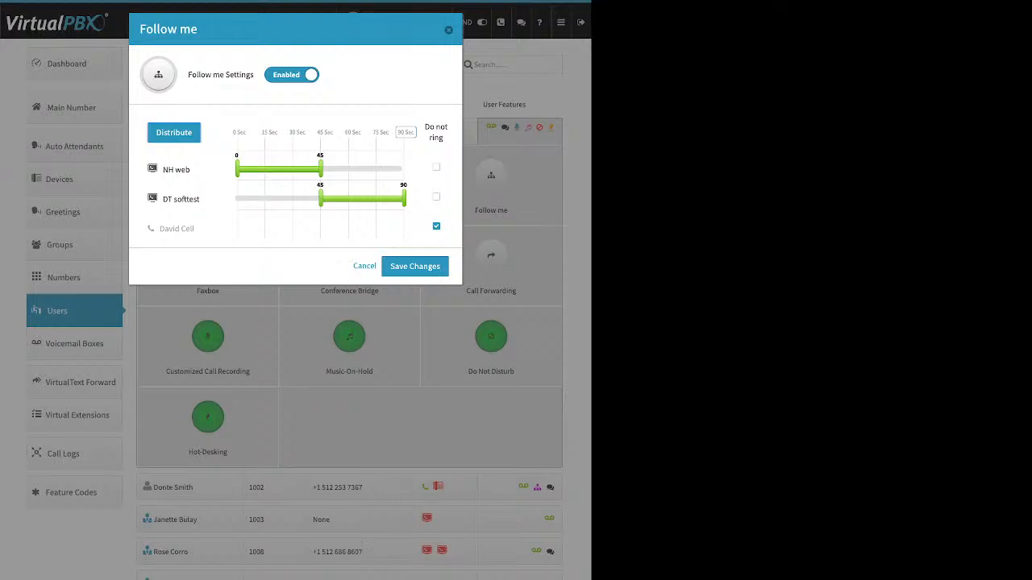
Step: Let David Cell ring, redistribute across three devices, stretch its bar, then cancel without saving
left_click(436, 226)
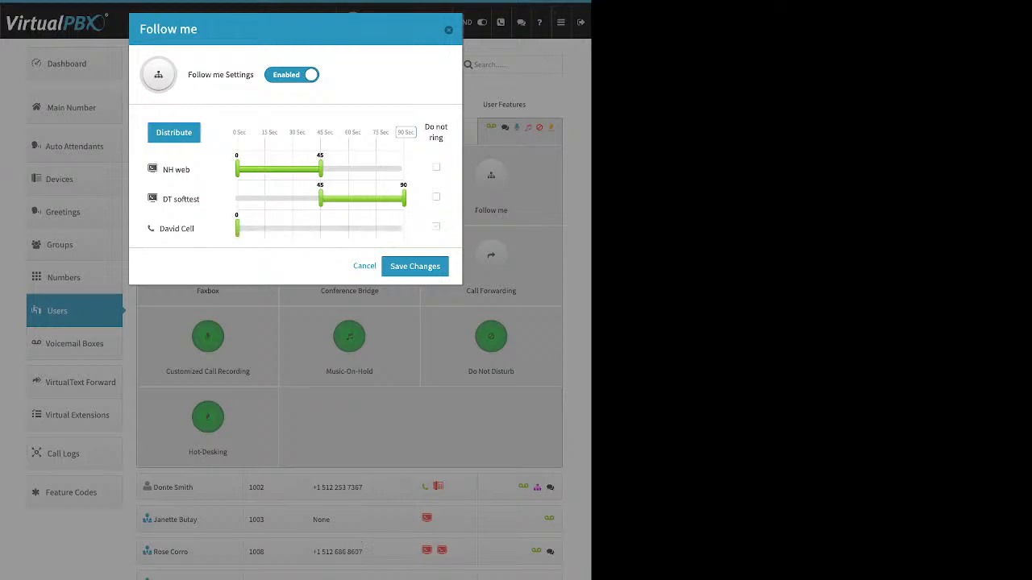
left_click(173, 132)
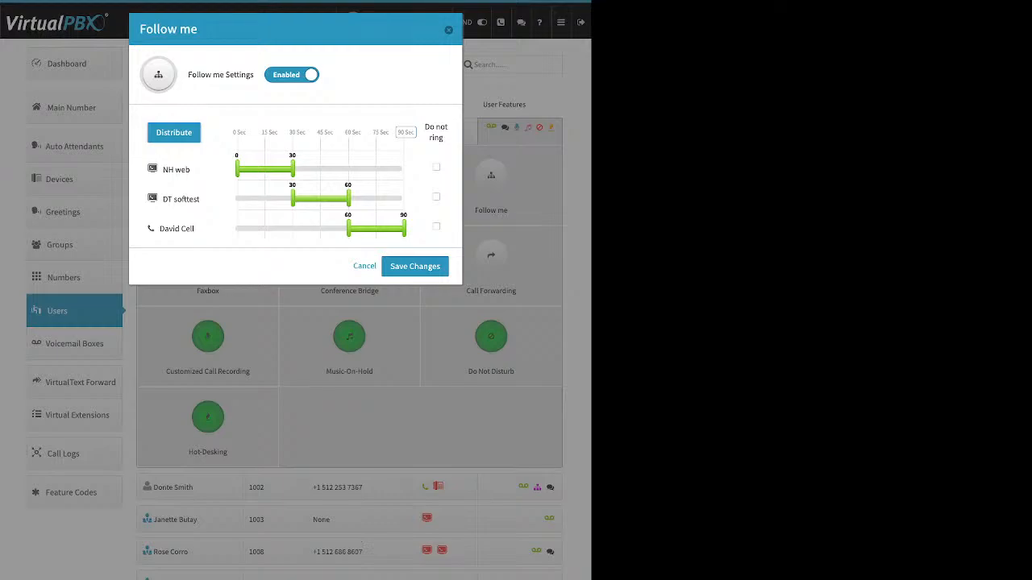
left_click_drag(348, 229, 237, 229)
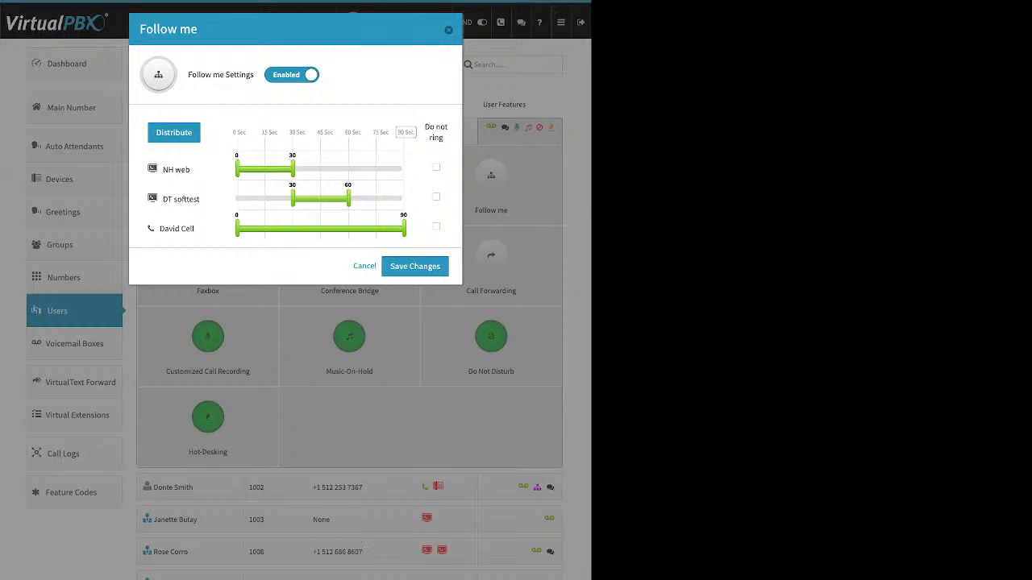
left_click(448, 29)
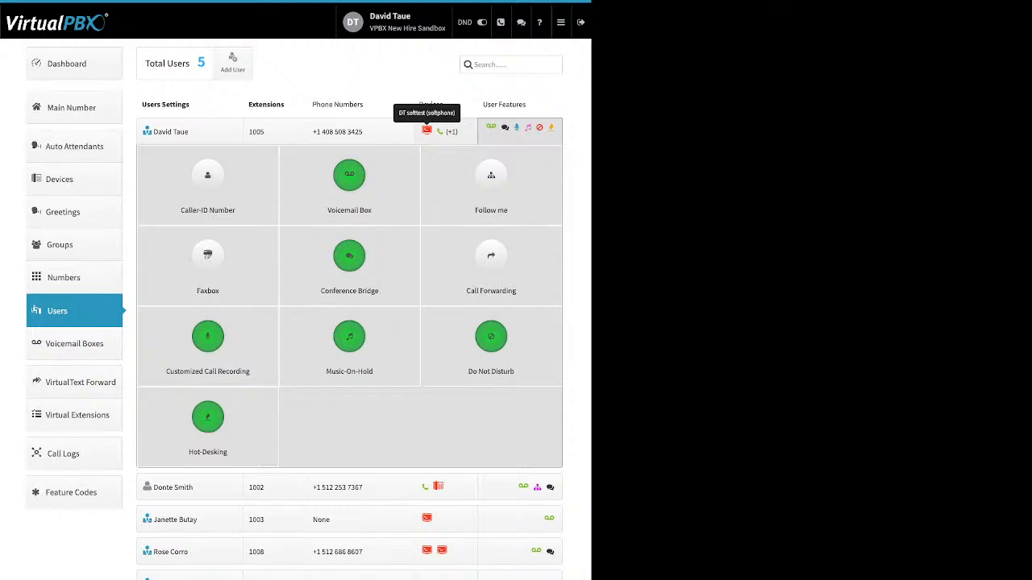
Step: Re-enable Follow me with NH web and DT softtest sharing 120 seconds evenly, then close it
left_click(491, 186)
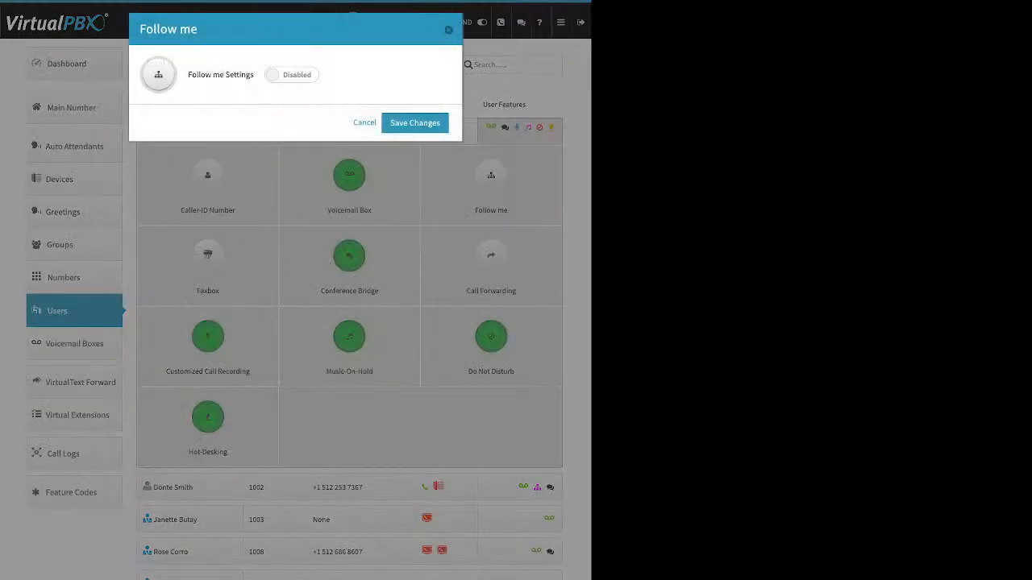
left_click(292, 75)
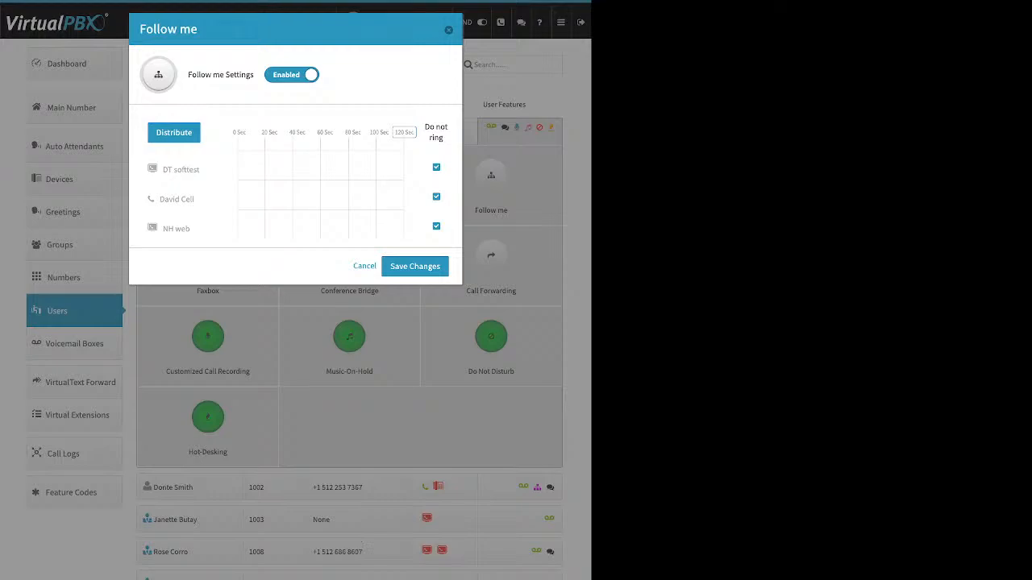
left_click(436, 226)
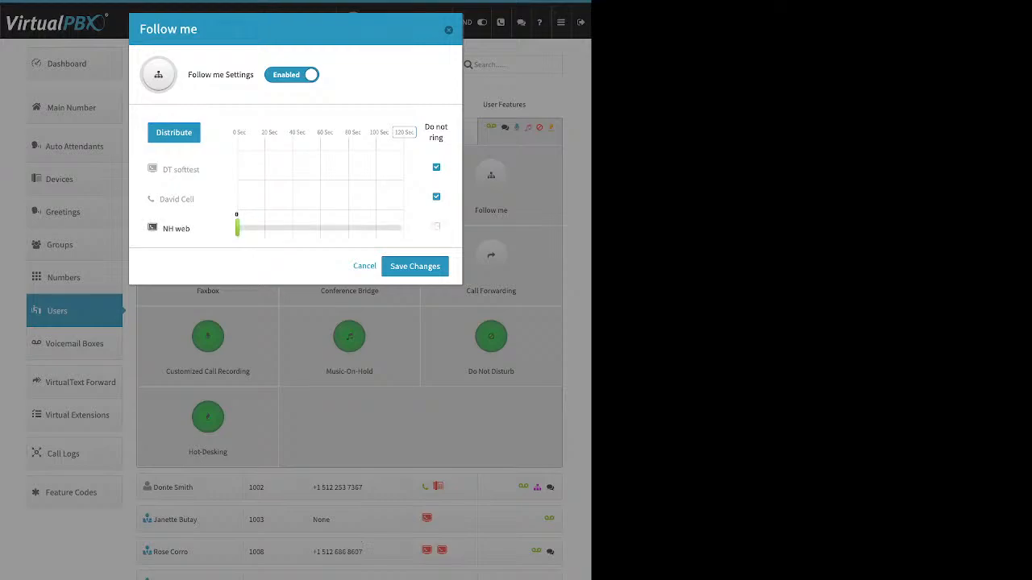
left_click(436, 167)
left_click(173, 132)
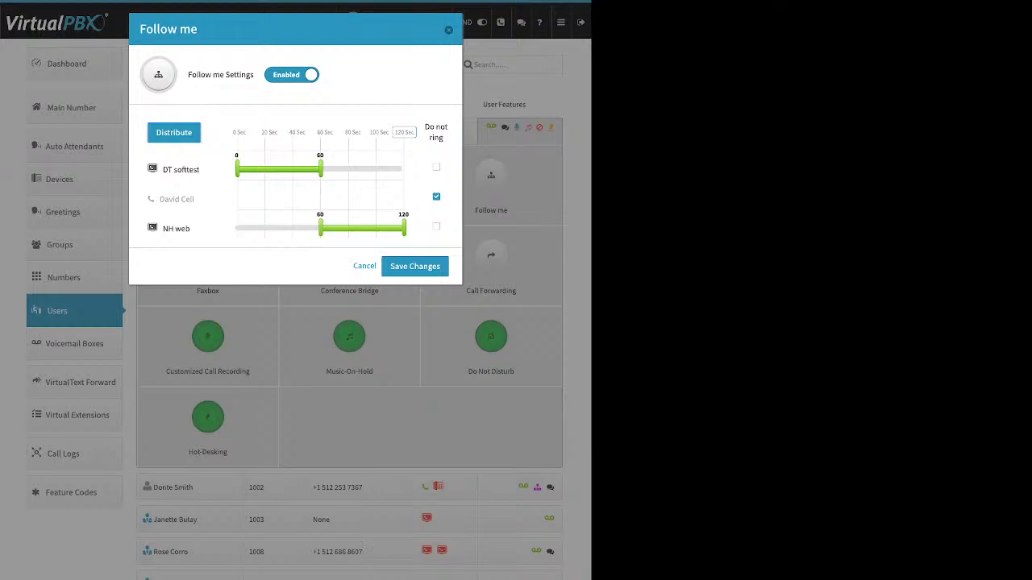
left_click(448, 30)
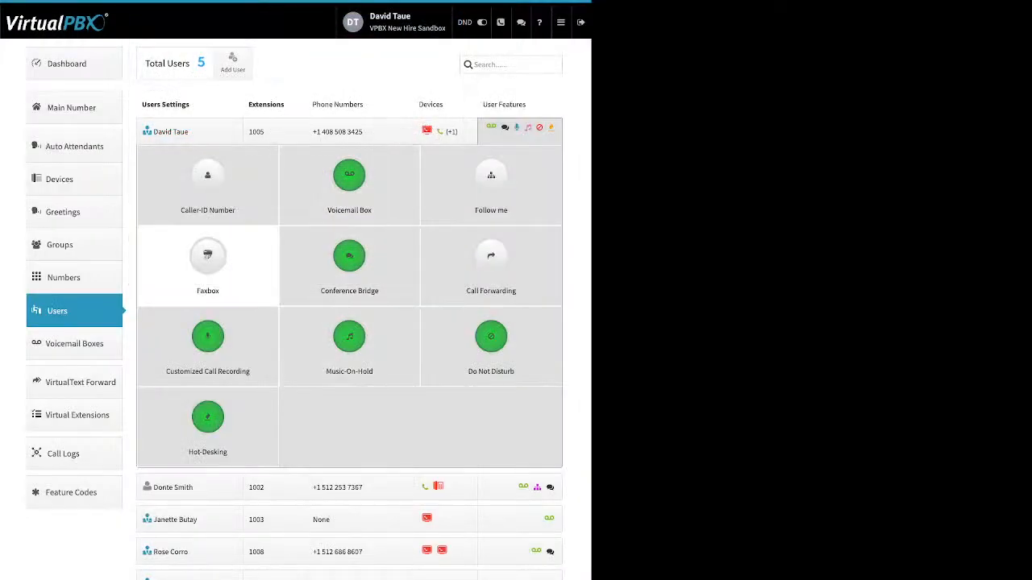
left_click(207, 256)
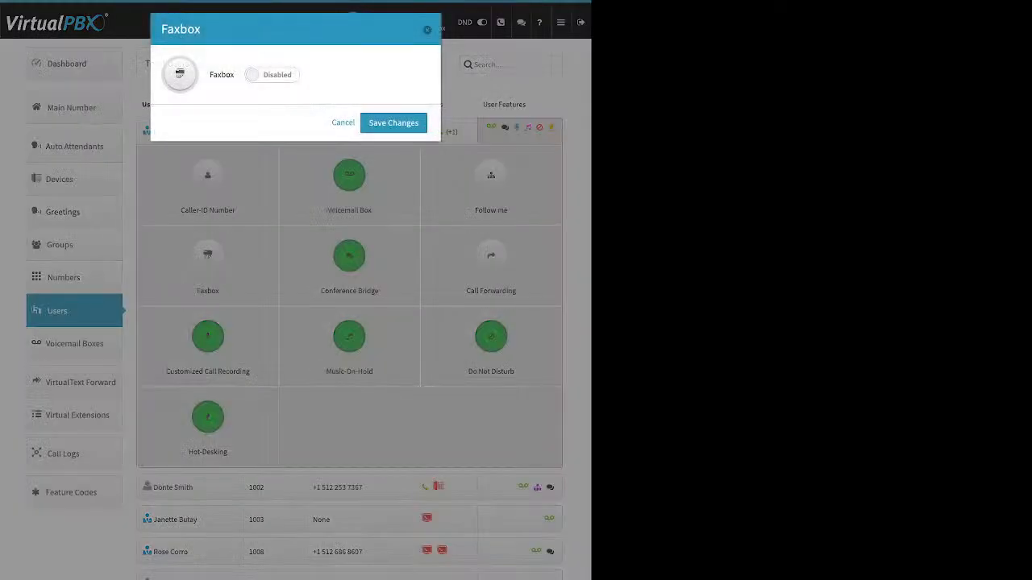
Step: Enable Faxbox and choose Assign a New Extension for the fax number
left_click(273, 75)
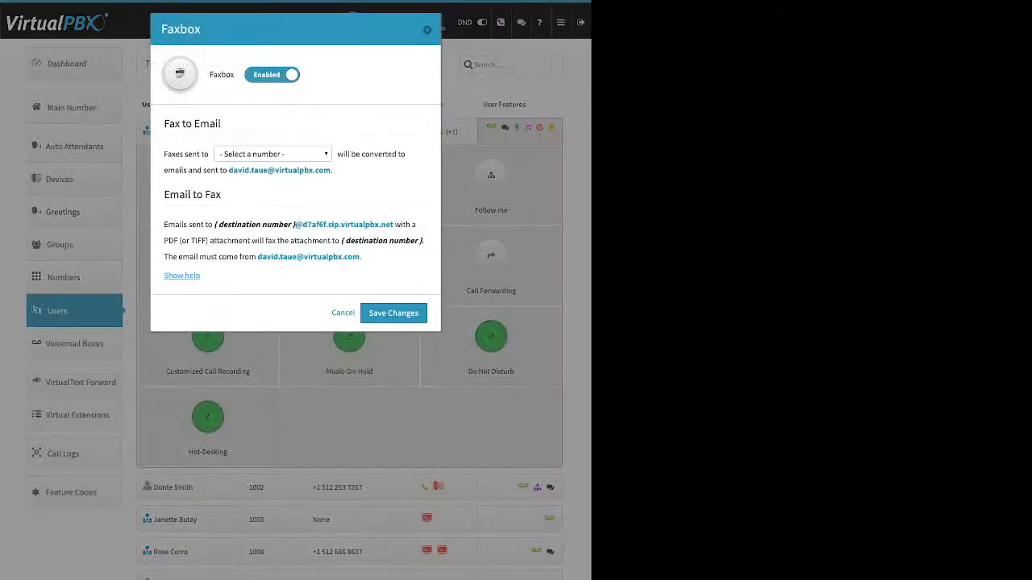
left_click(272, 154)
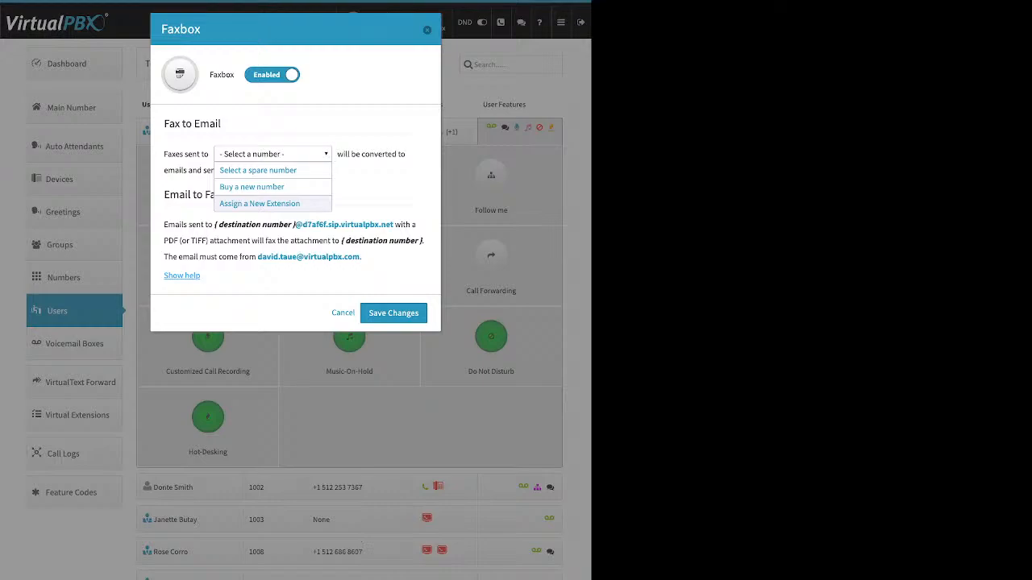
left_click(259, 204)
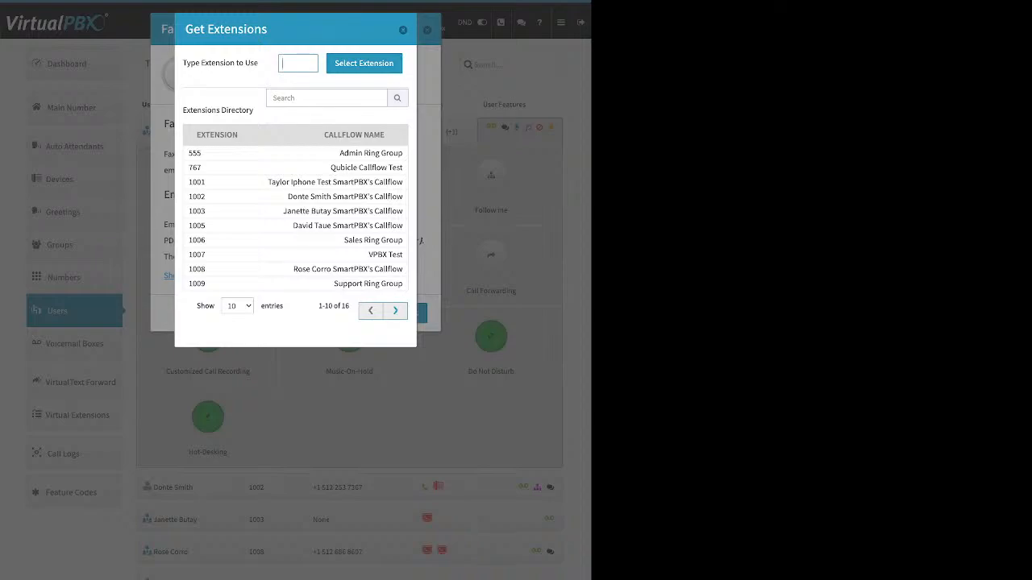
Step: Dismiss the Get Extensions directory, highlight the email-to-fax address format, and close Faxbox
key("Escape")
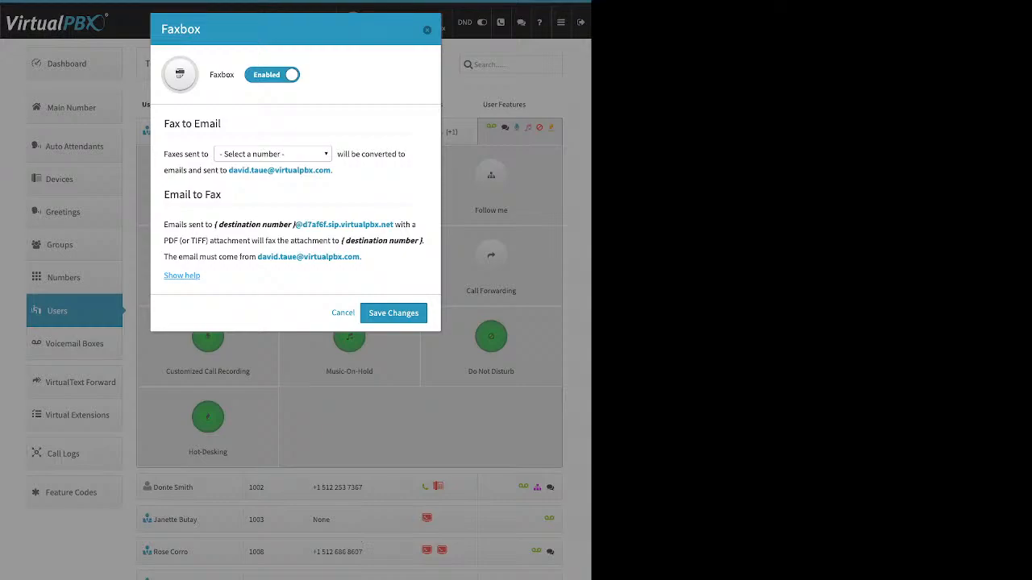
left_click_drag(214, 224, 394, 224)
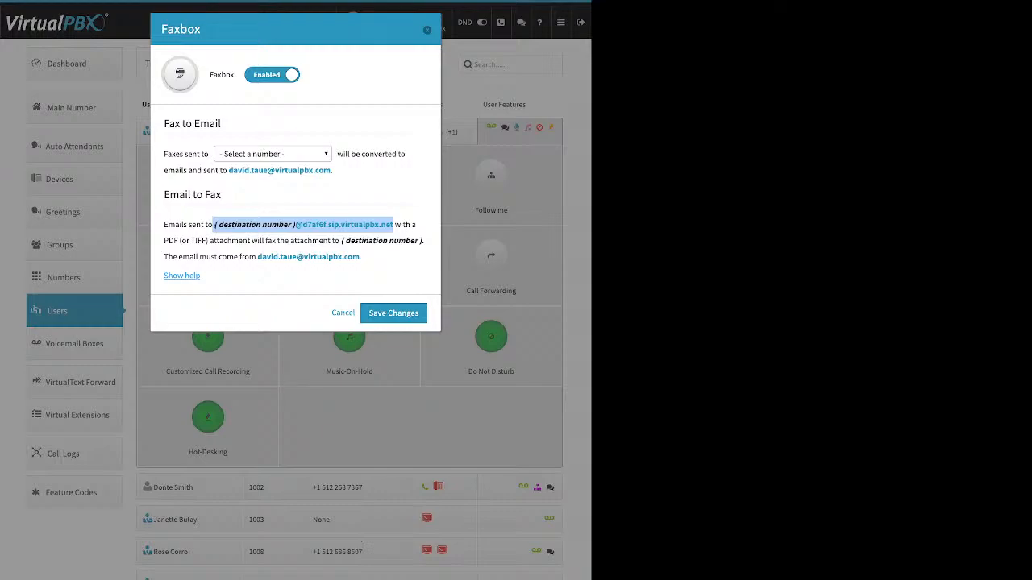
left_click(355, 224)
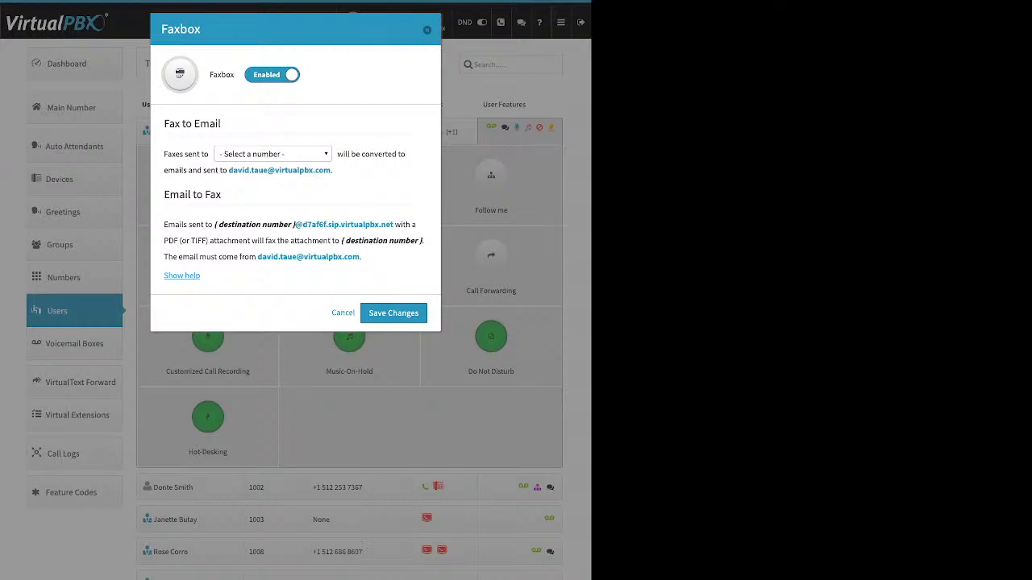
left_click(428, 30)
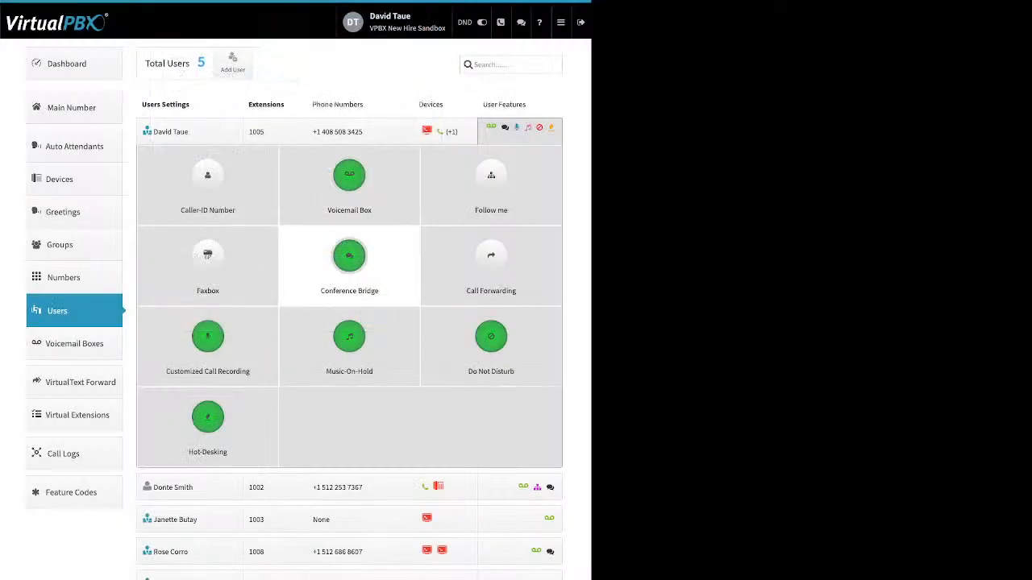
left_click(349, 256)
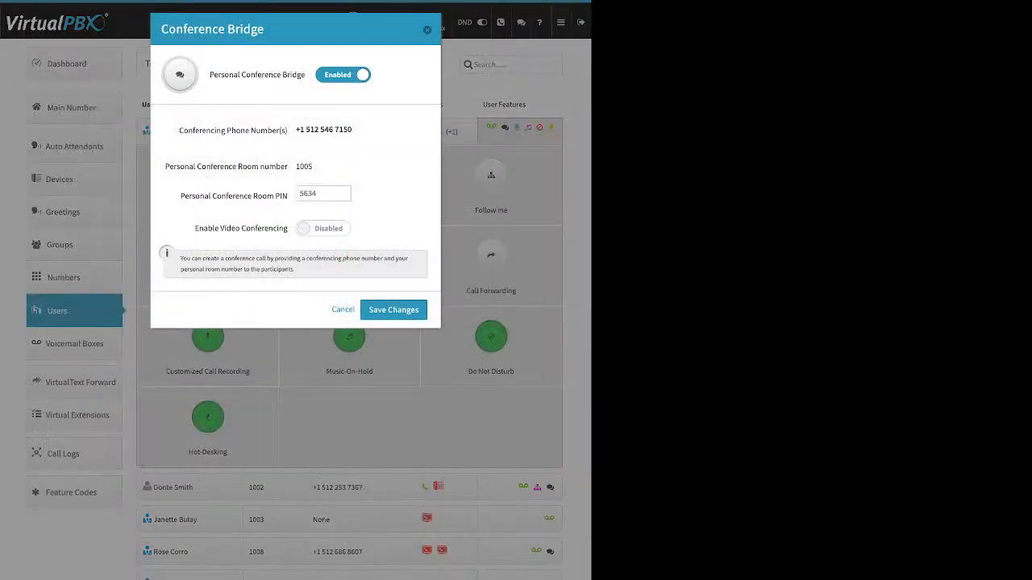
left_click_drag(218, 74, 282, 75)
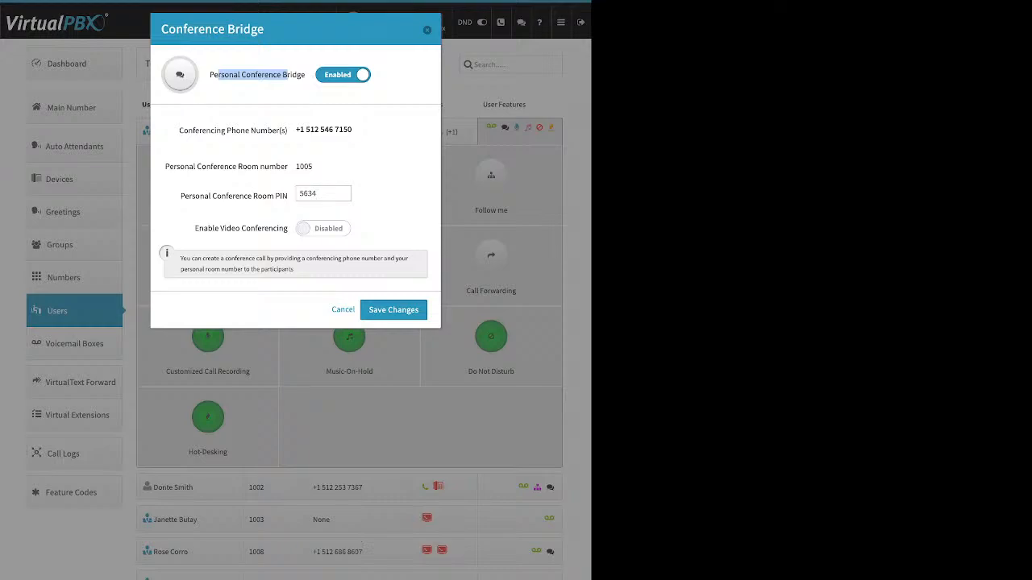
left_click_drag(181, 196, 287, 196)
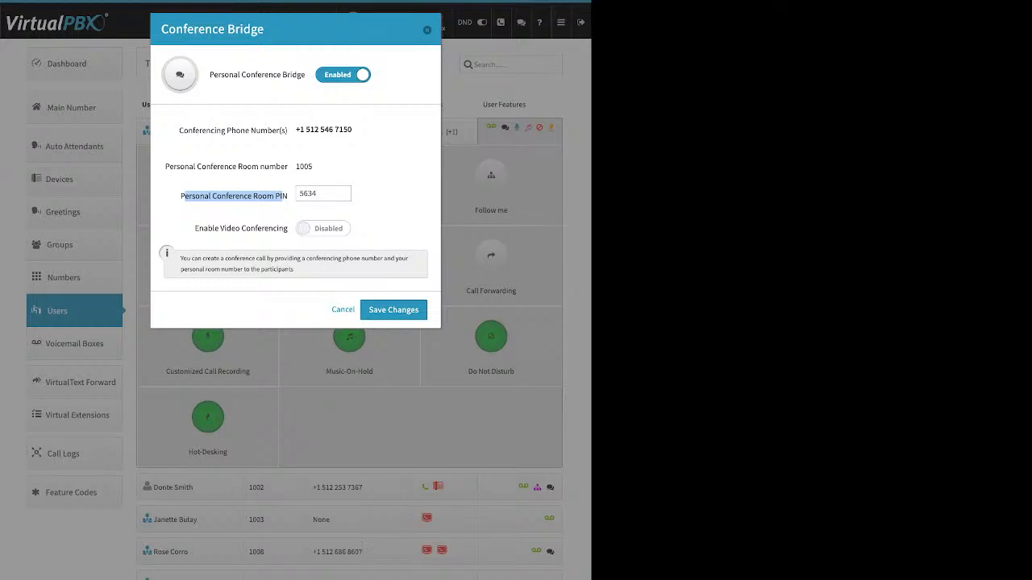
left_click_drag(195, 229, 269, 229)
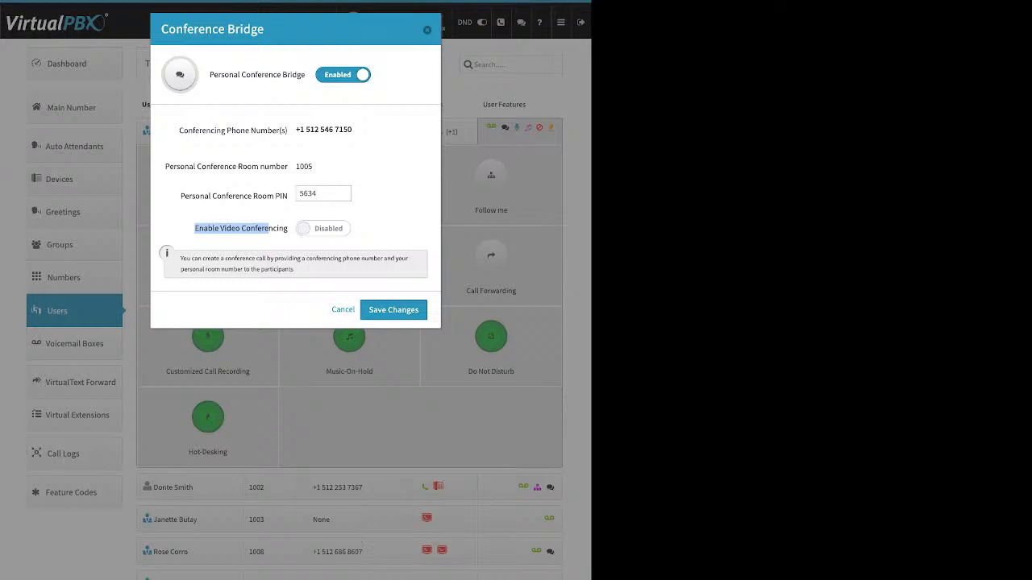
key("Escape")
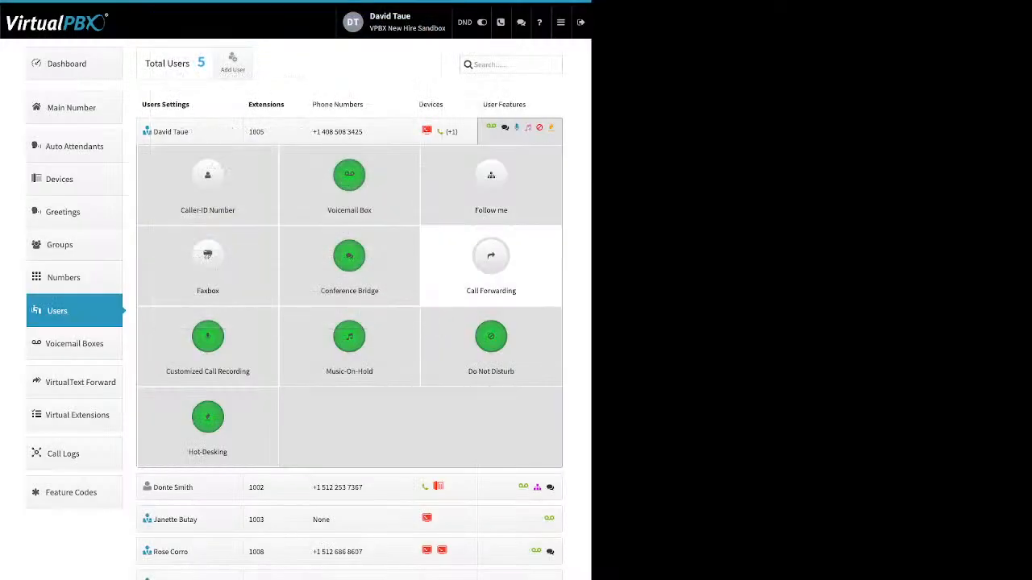
left_click(491, 262)
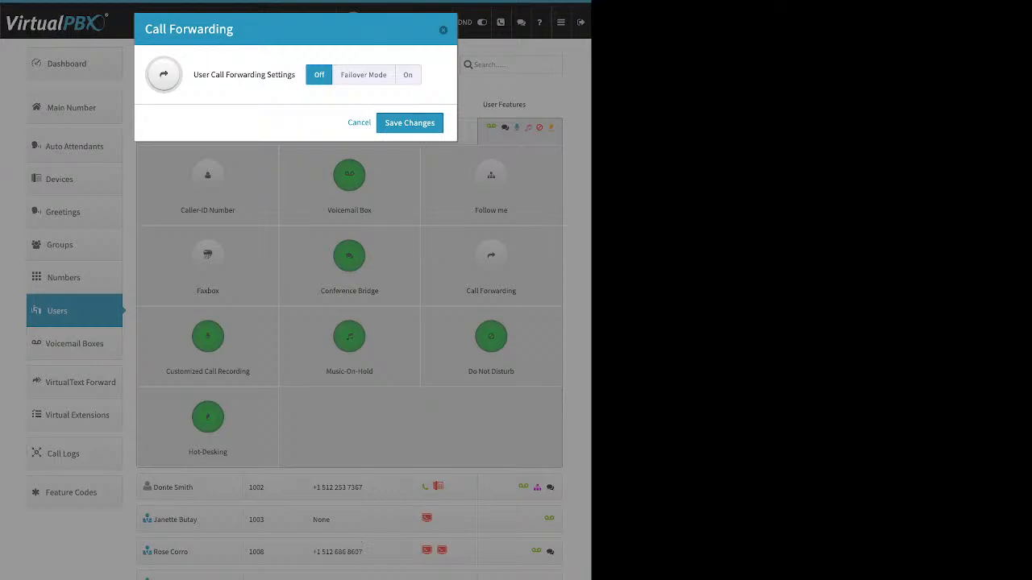
left_click(364, 75)
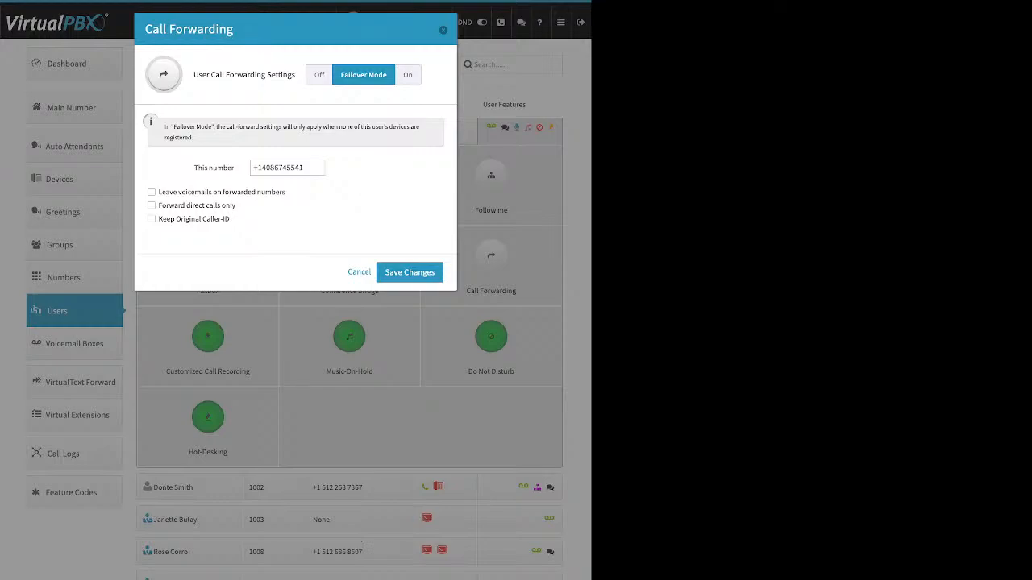
triple_click(214, 168)
left_click(299, 167)
key("Escape")
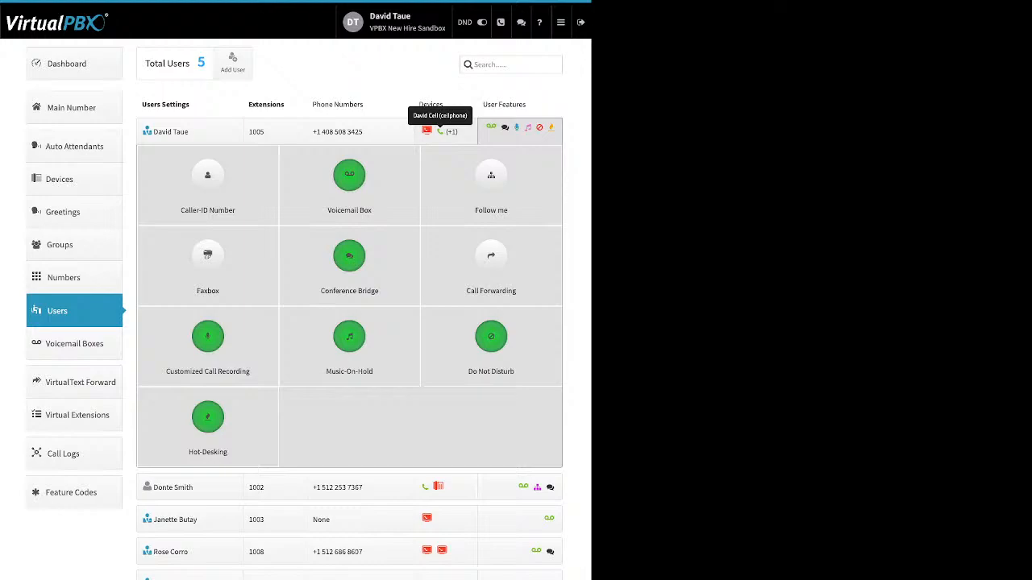
Step: Open Customized Call Recording, reset external directions to account default, and toggle inbound internal
left_click(207, 338)
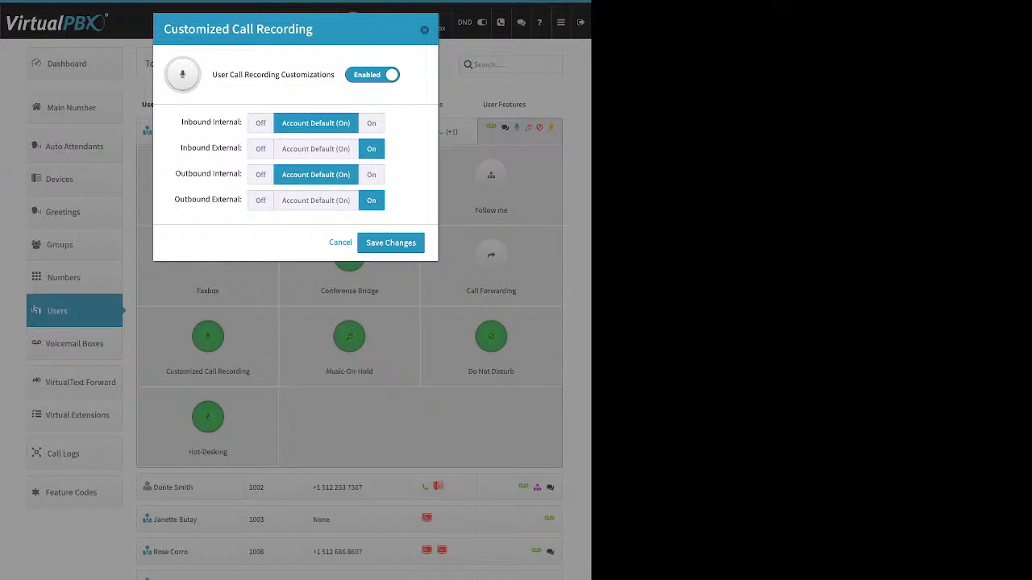
left_click(315, 148)
left_click(315, 199)
left_click_drag(214, 74, 334, 75)
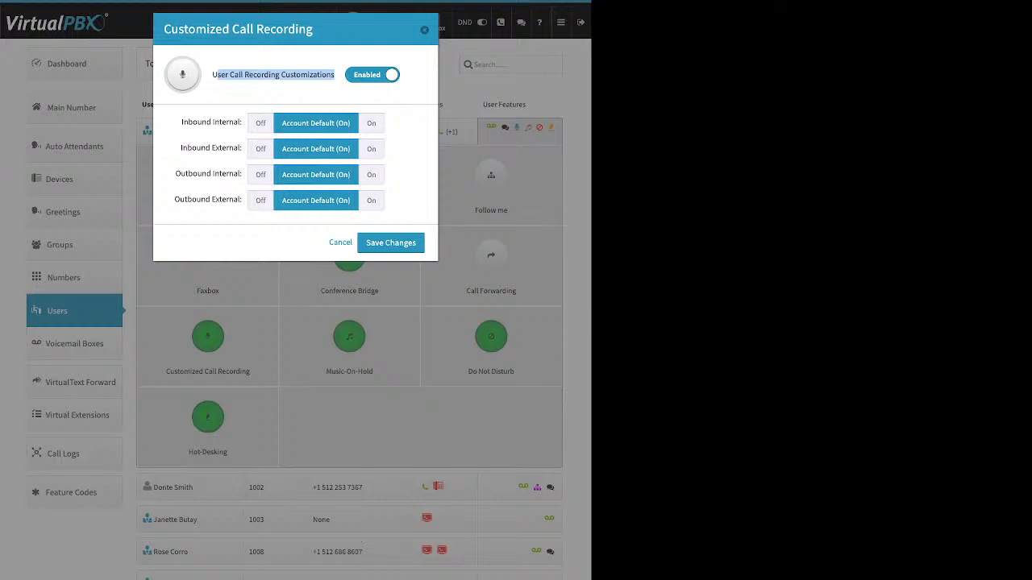
left_click_drag(181, 122, 234, 121)
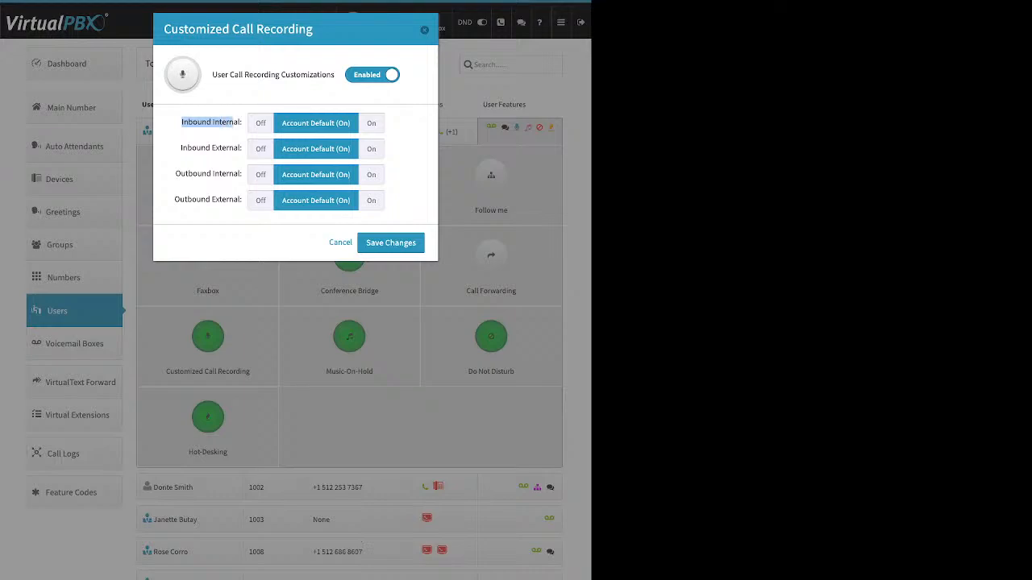
left_click(371, 123)
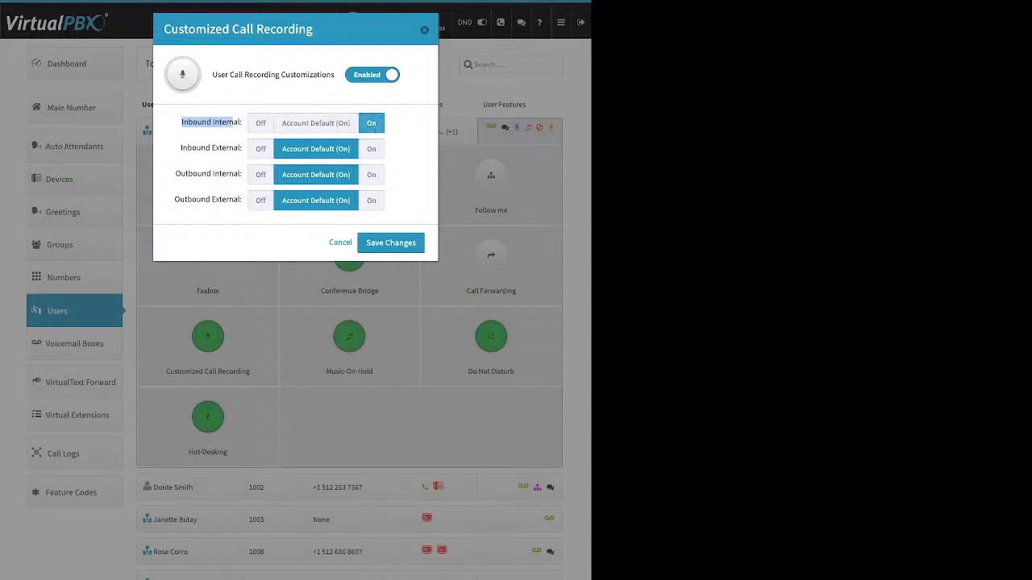
left_click(260, 123)
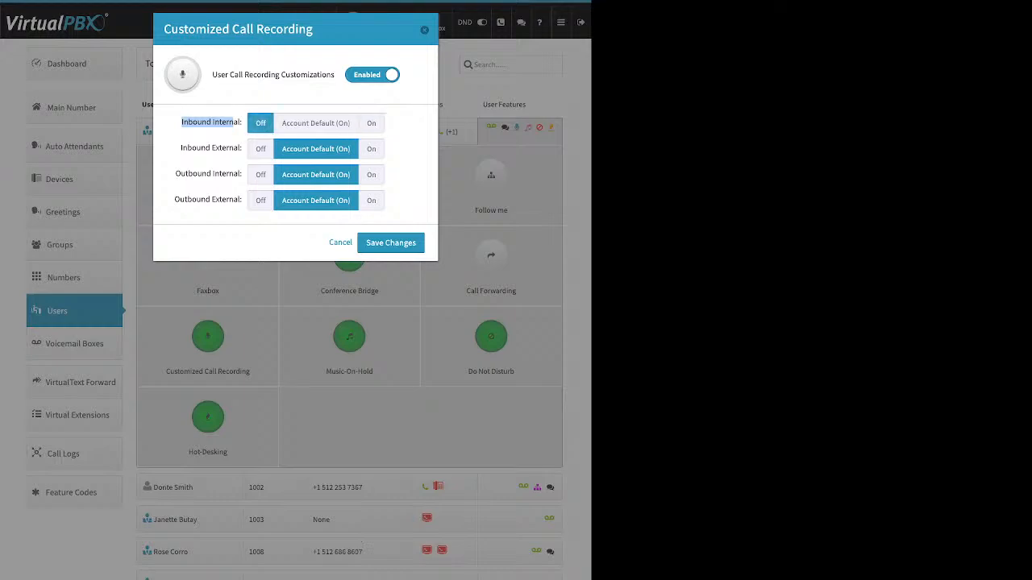
Step: Turn inbound and outbound, internal and external recording all On, then close the dialog
left_click_drag(180, 147, 242, 147)
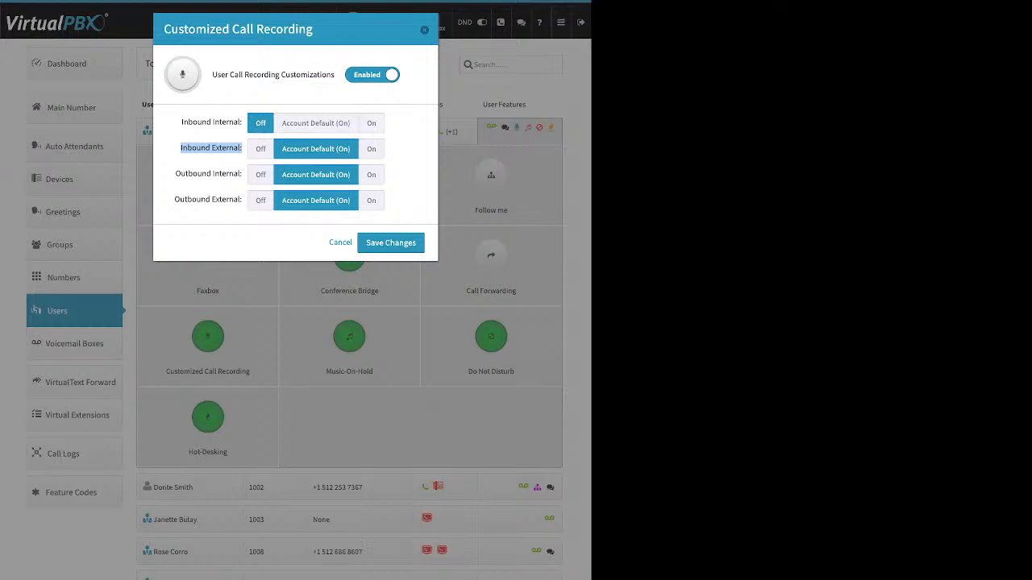
left_click(371, 149)
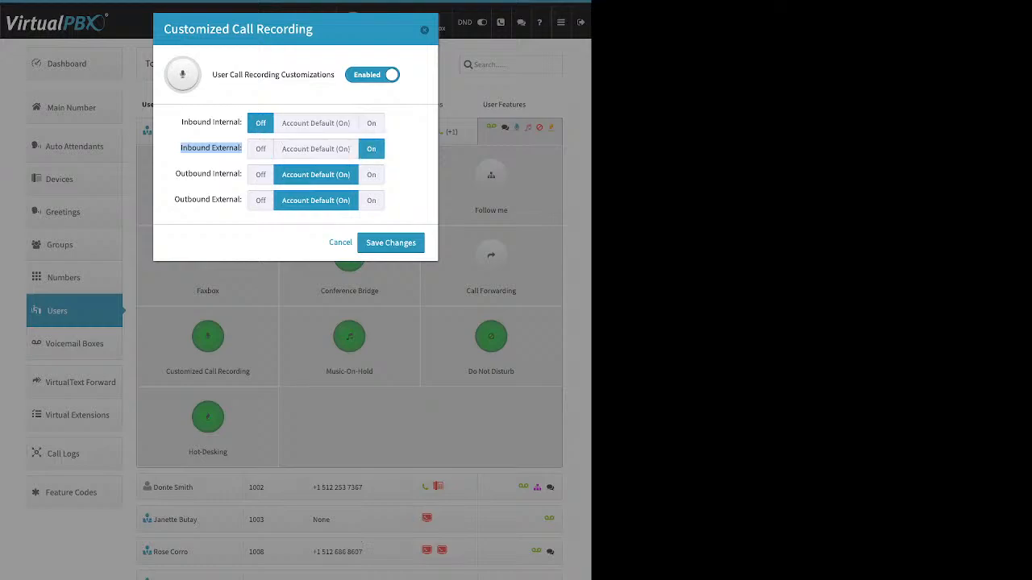
left_click_drag(175, 173, 229, 173)
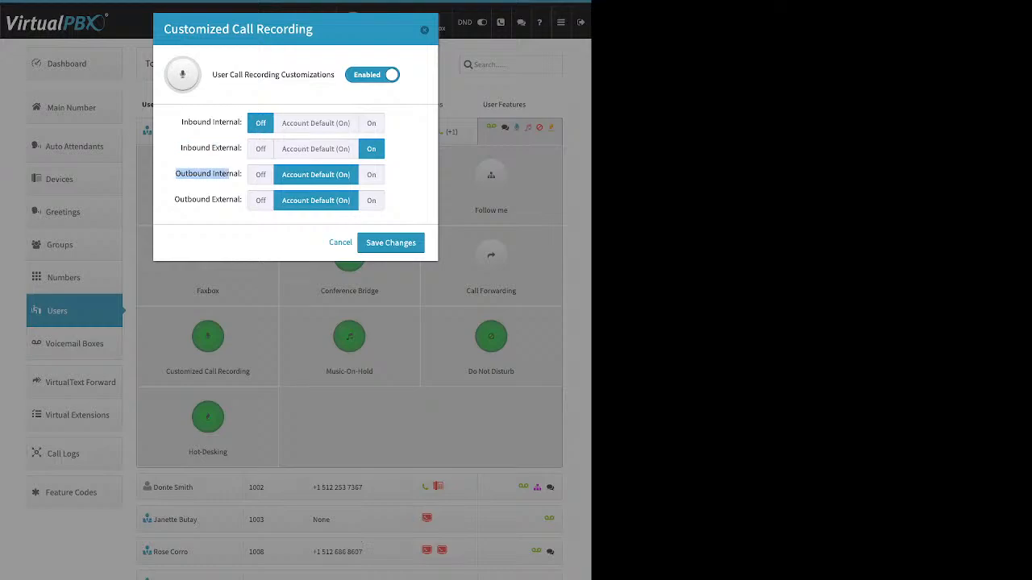
left_click(260, 175)
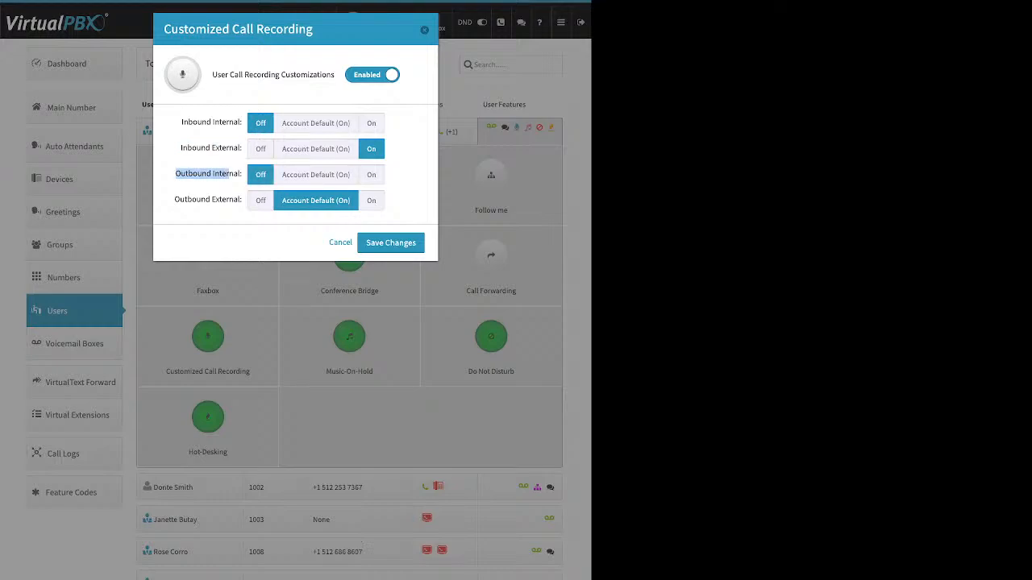
left_click_drag(175, 199, 239, 199)
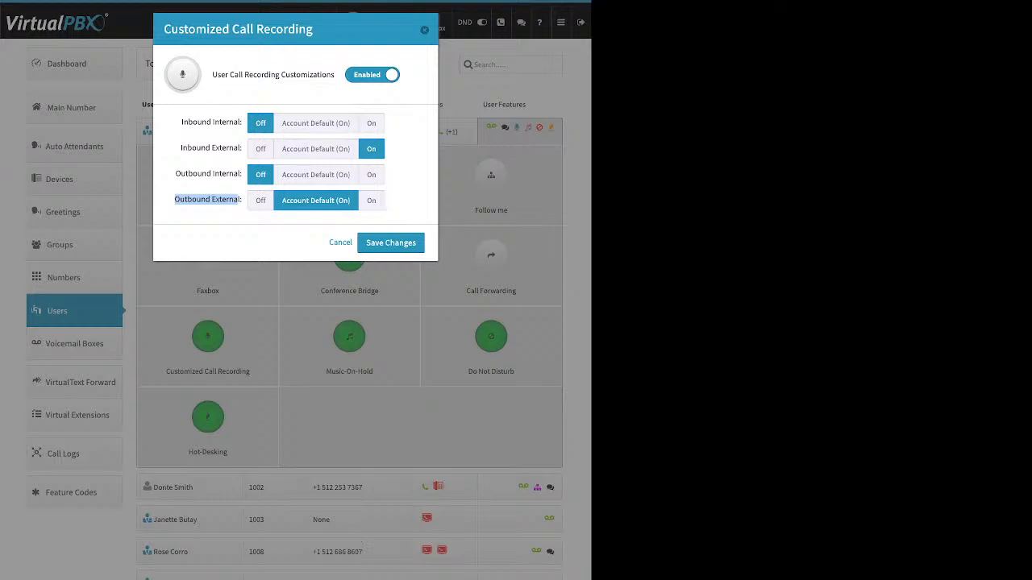
left_click(372, 199)
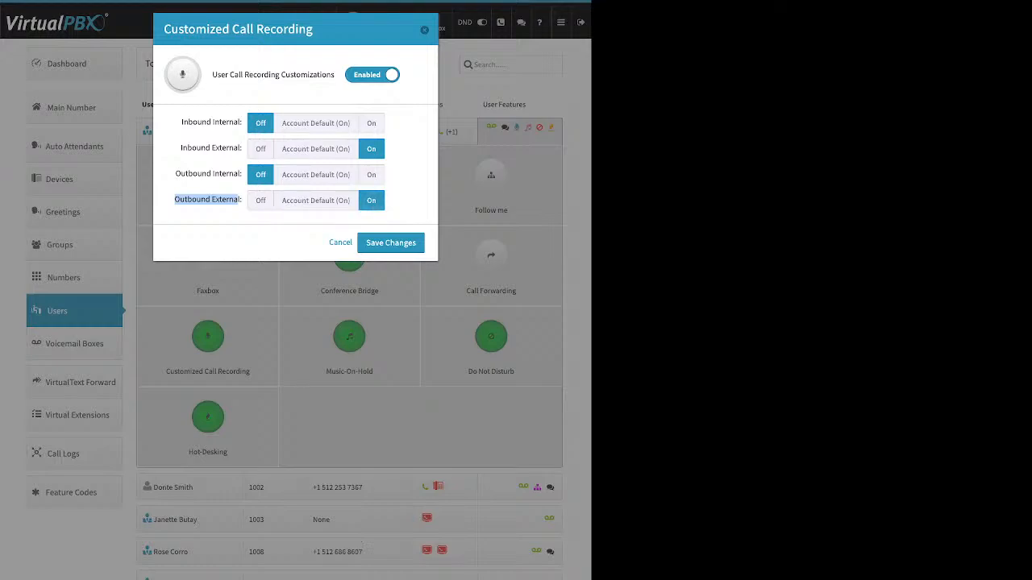
left_click(371, 175)
left_click(372, 123)
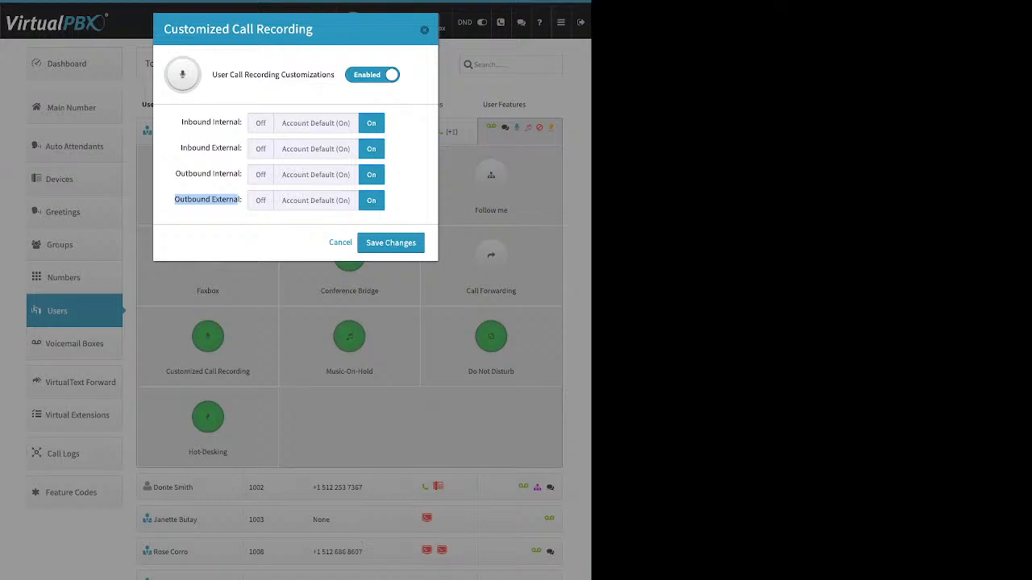
key("Escape")
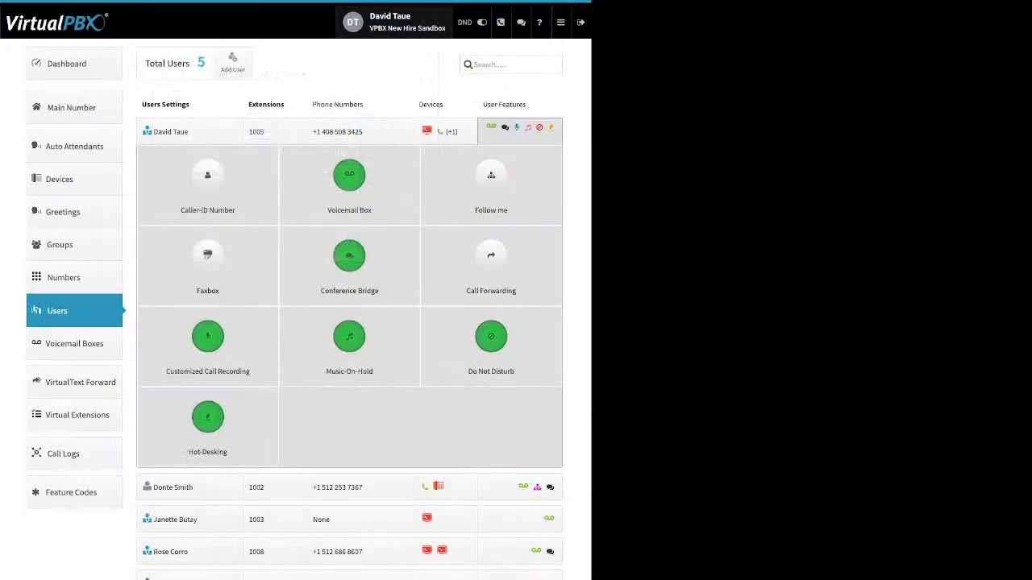
left_click(349, 337)
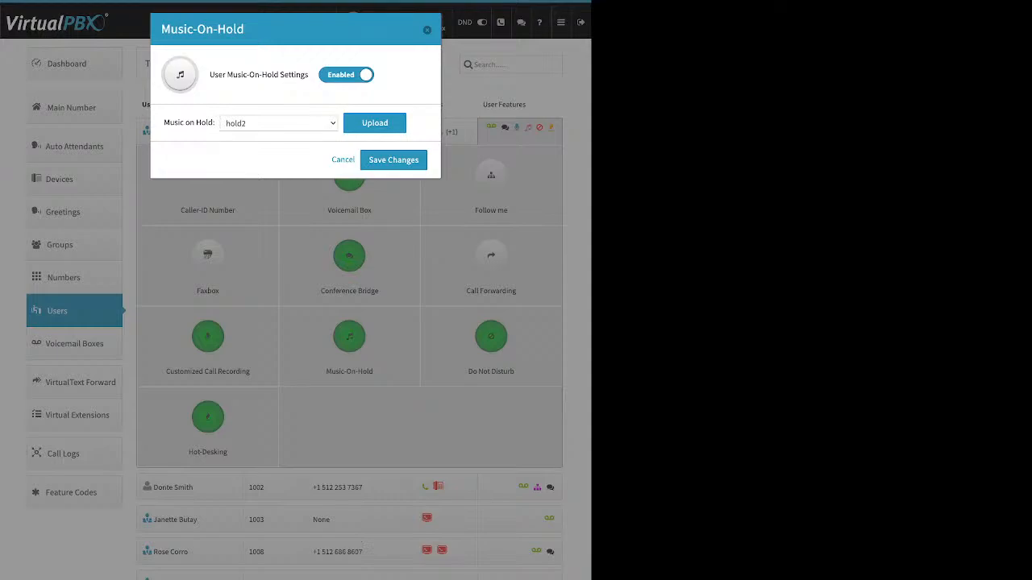
left_click(375, 124)
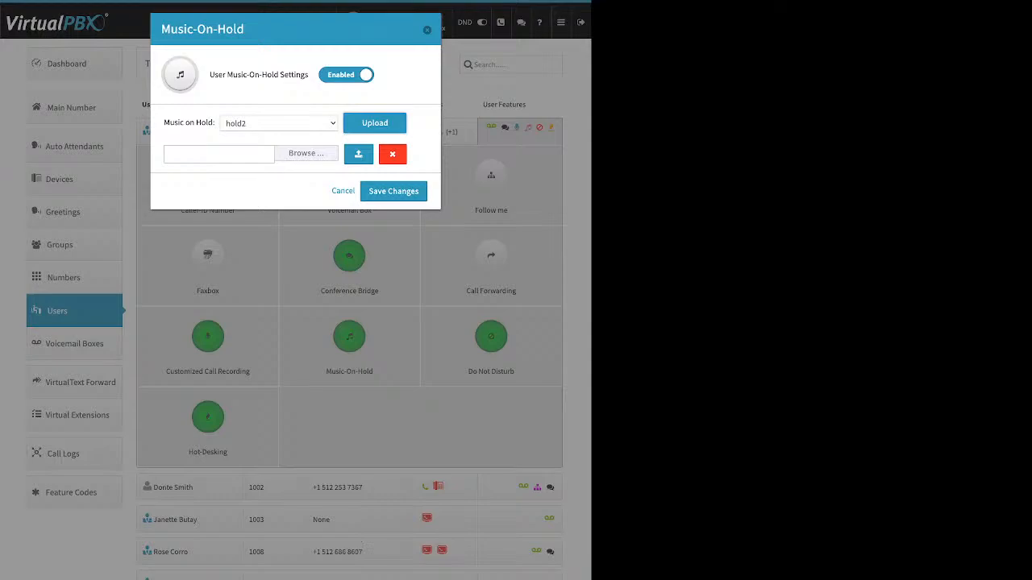
left_click(343, 191)
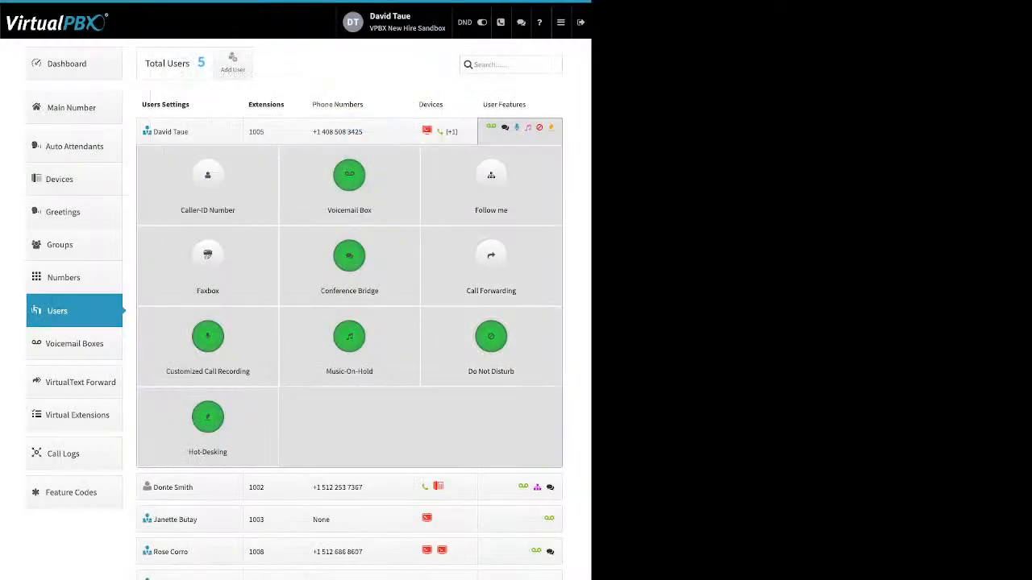
left_click(490, 339)
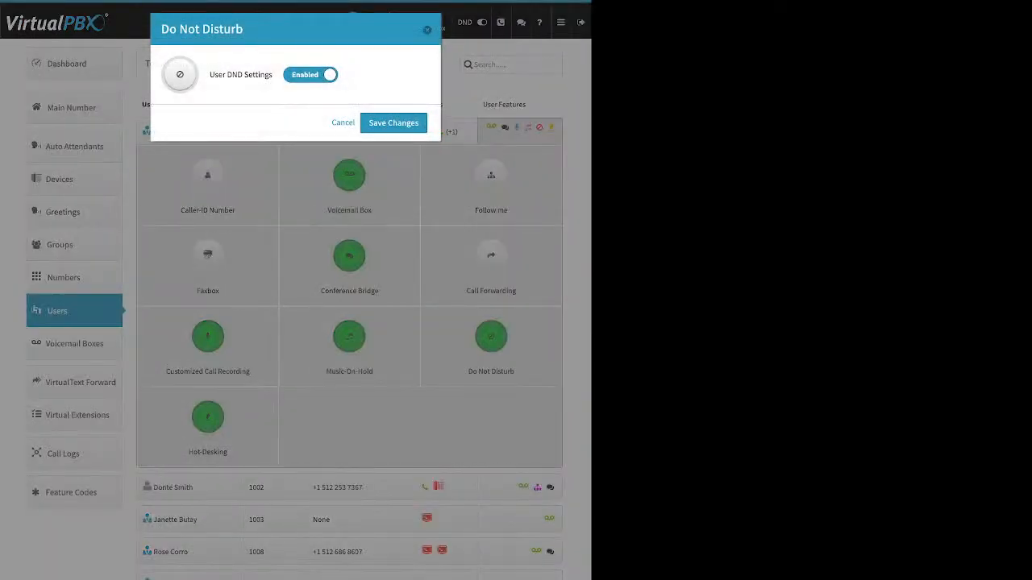
left_click_drag(217, 74, 272, 75)
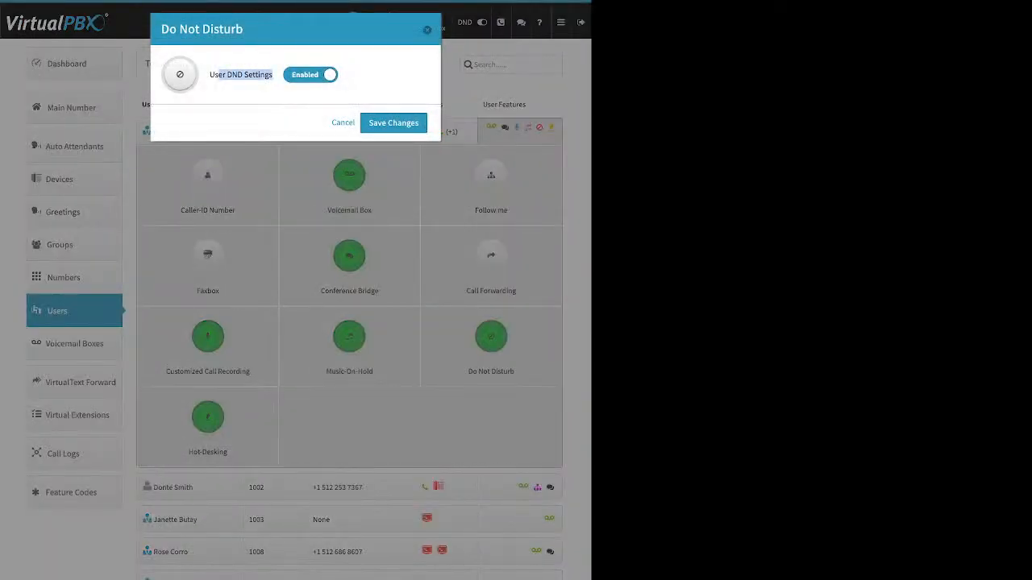
left_click(273, 76)
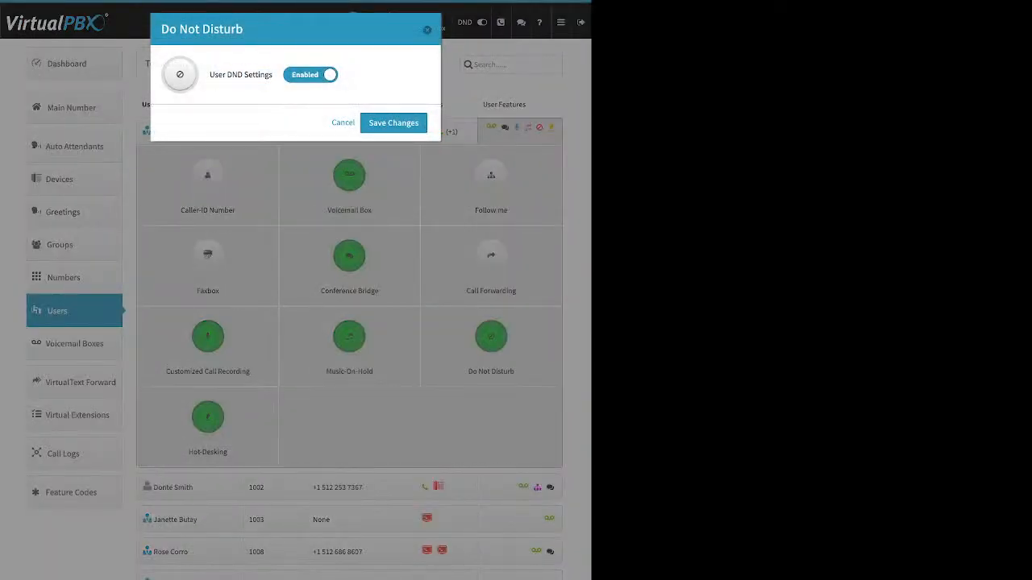
left_click(343, 123)
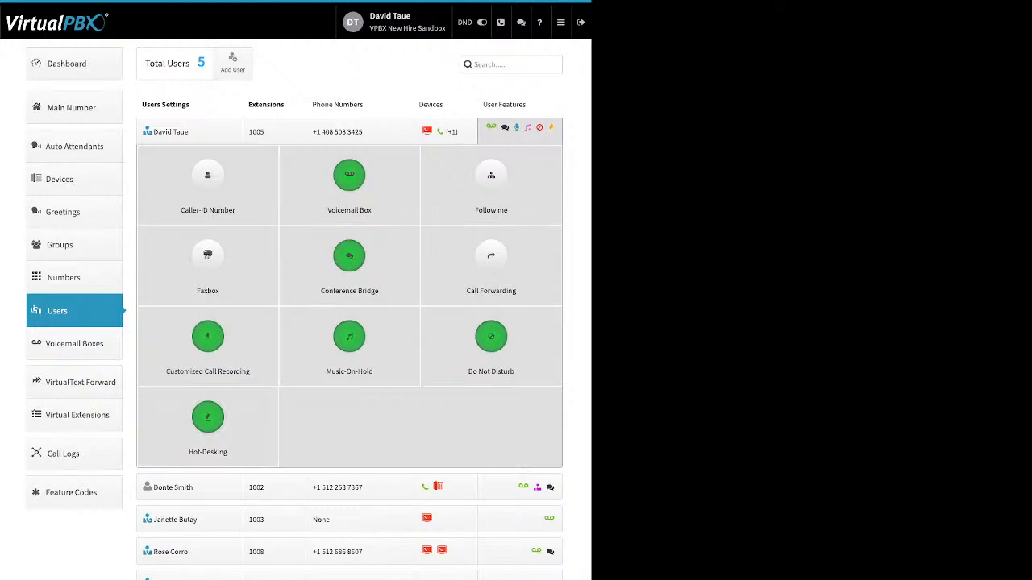
left_click(207, 416)
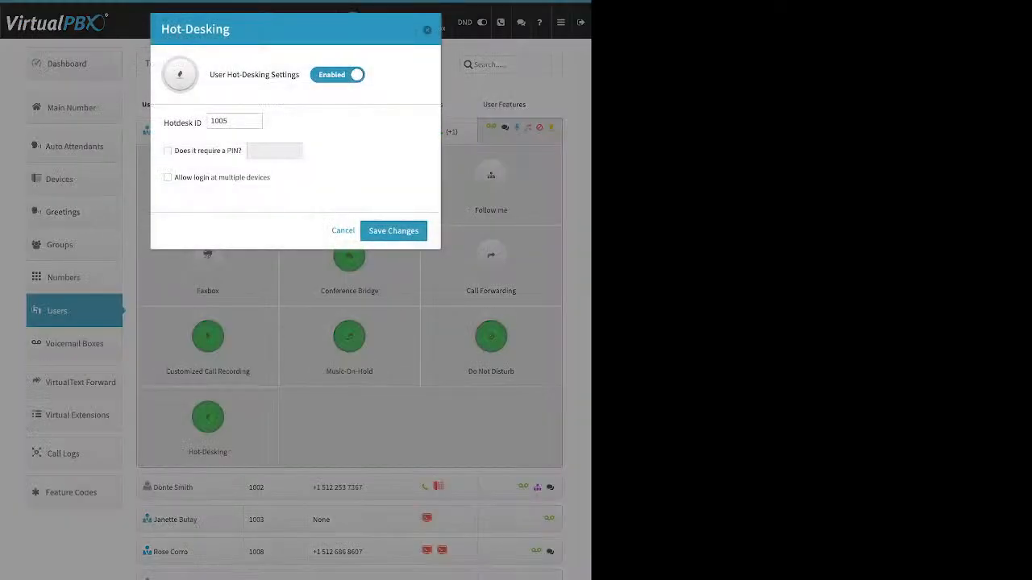
left_click_drag(215, 75, 300, 75)
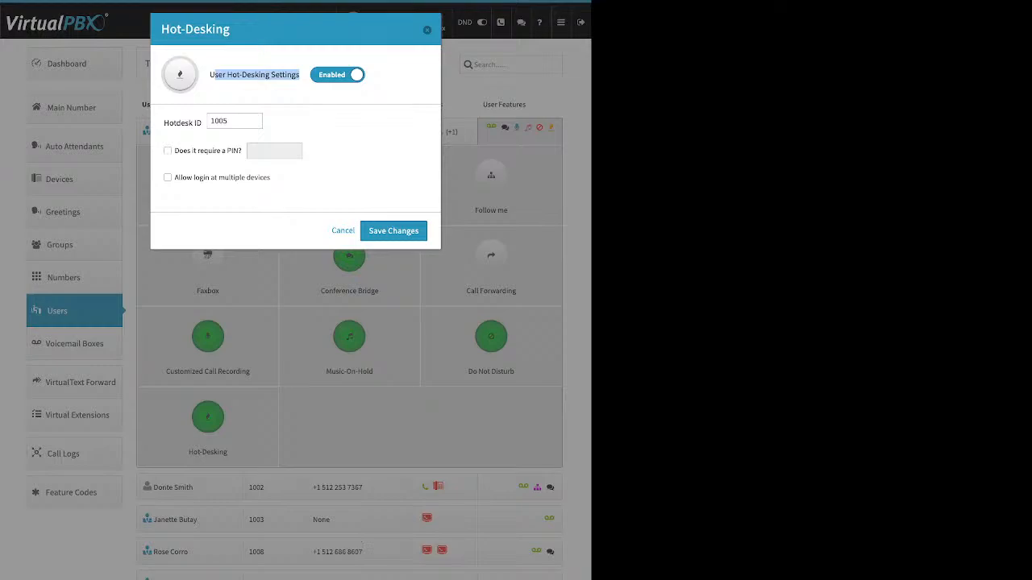
left_click(257, 75)
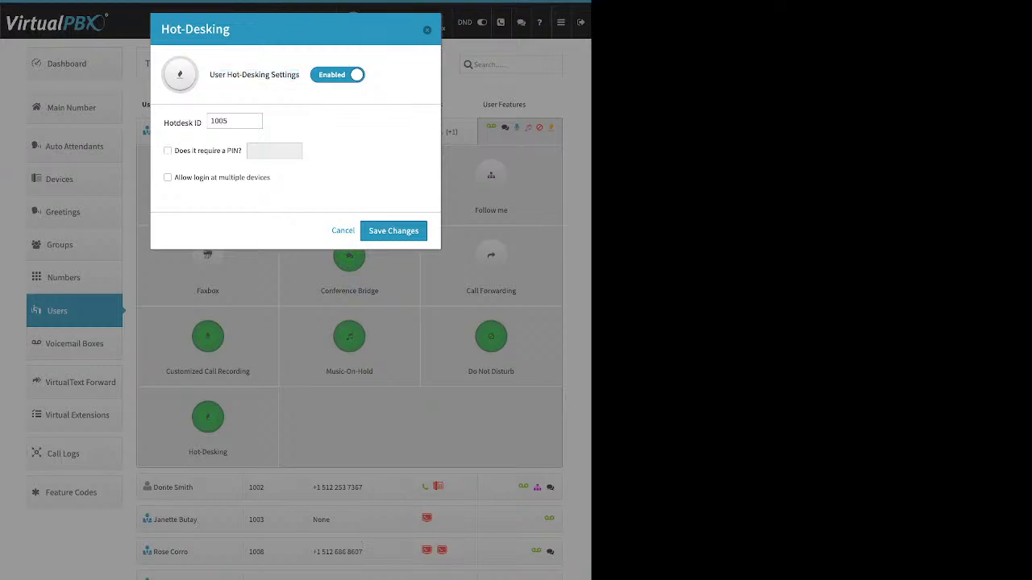
triple_click(183, 123)
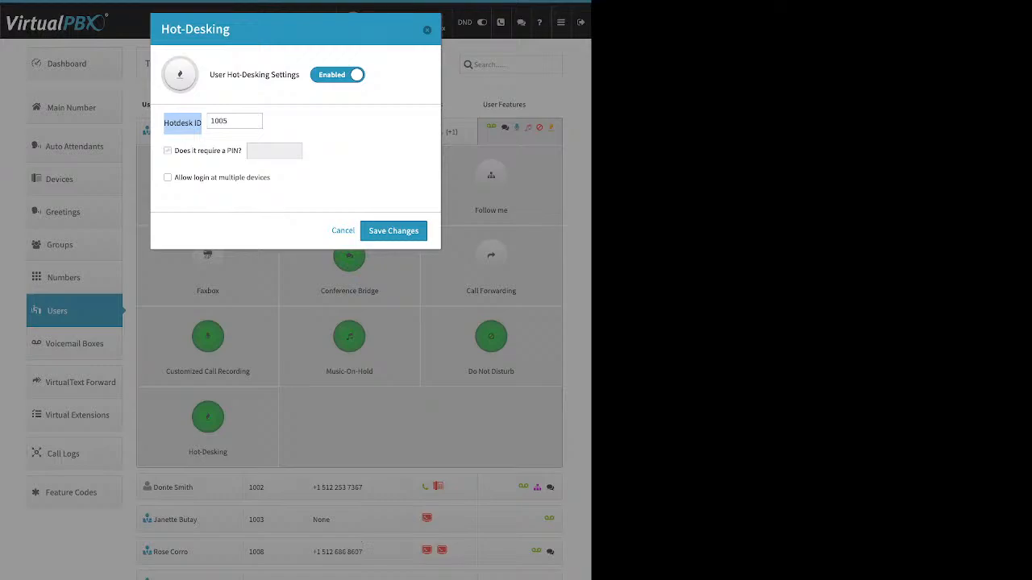
left_click_drag(175, 151, 232, 151)
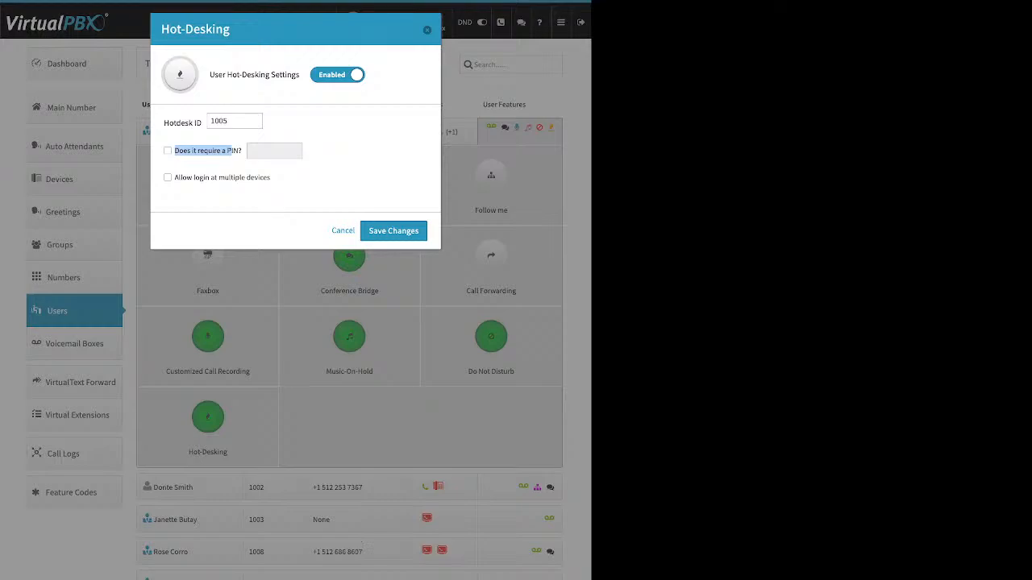
key("Escape")
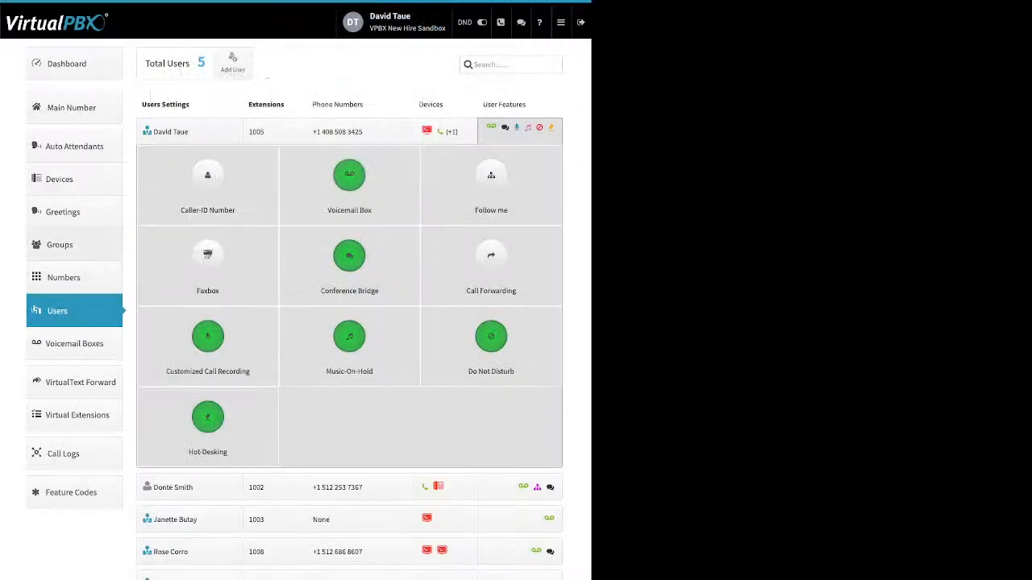
left_click(59, 245)
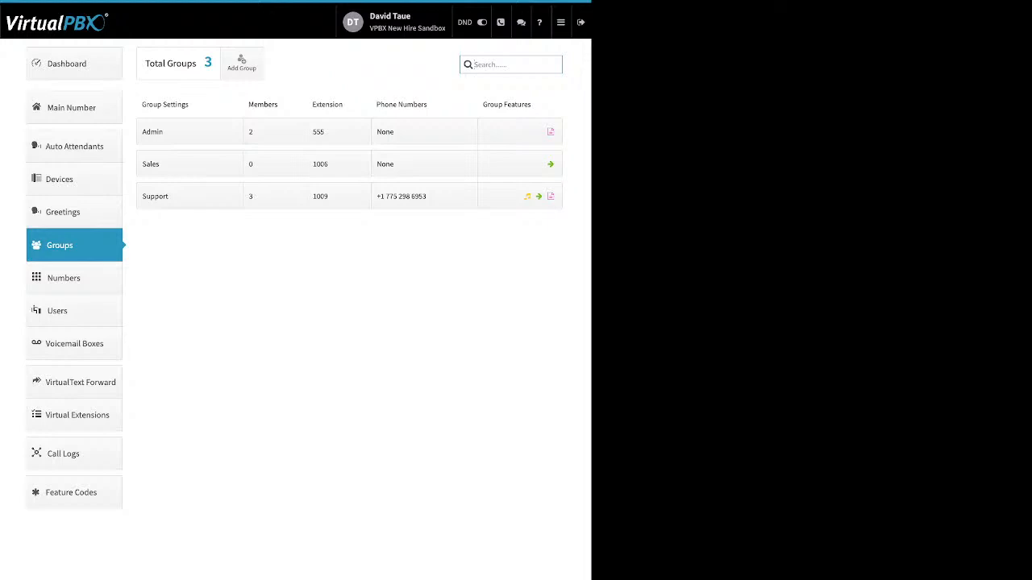
Step: Start a new group, move two users into Selected Users, then close without creating it
left_click(241, 63)
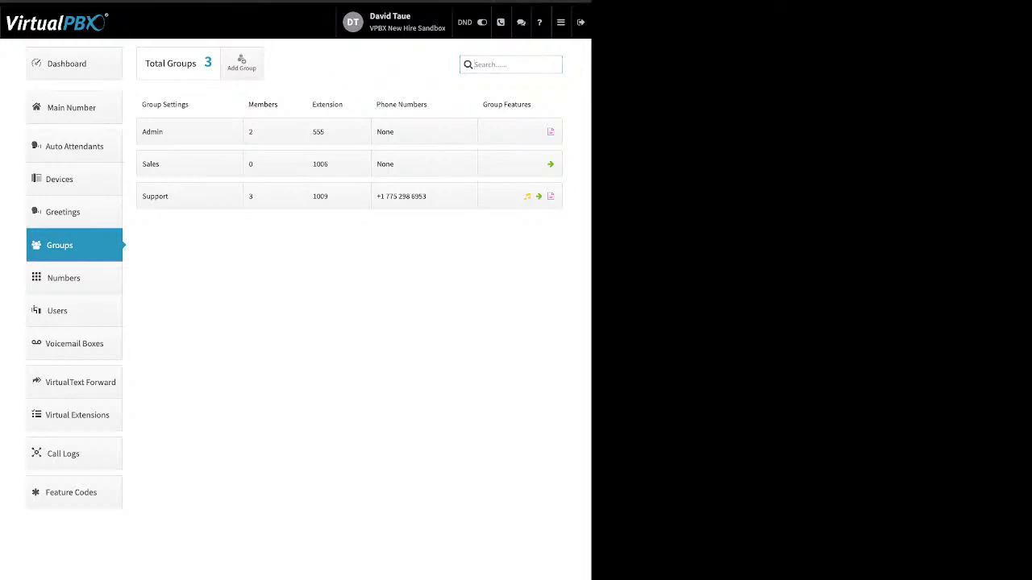
left_click_drag(149, 61, 193, 62)
double_click(318, 61)
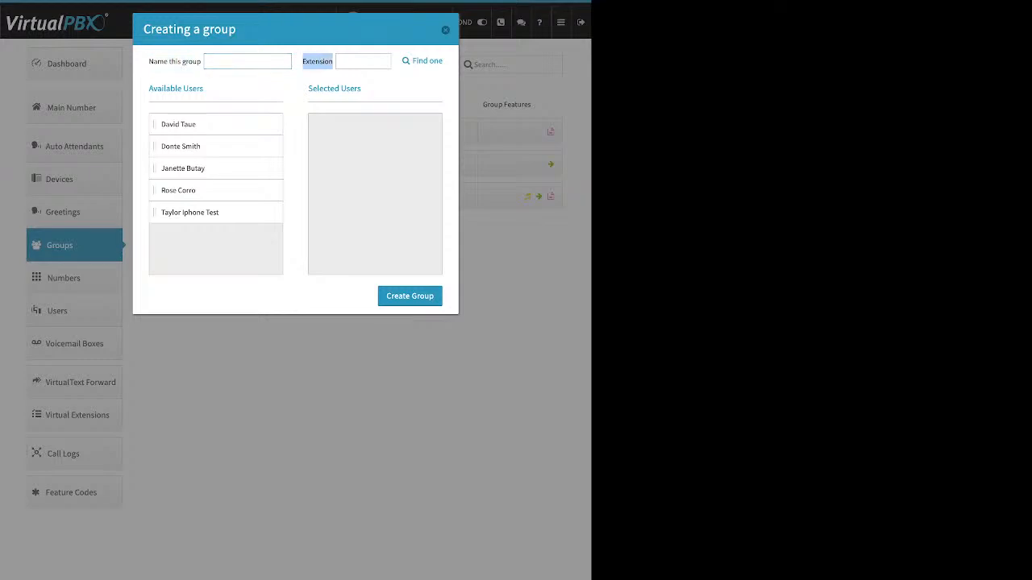
left_click_drag(193, 124, 340, 156)
left_click_drag(194, 146, 339, 168)
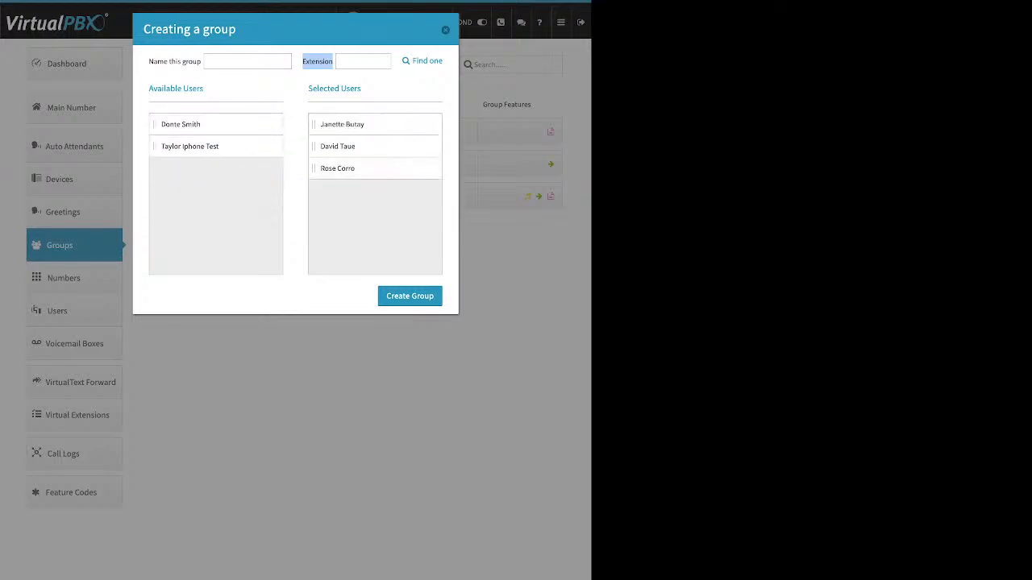
left_click(363, 217)
left_click(445, 30)
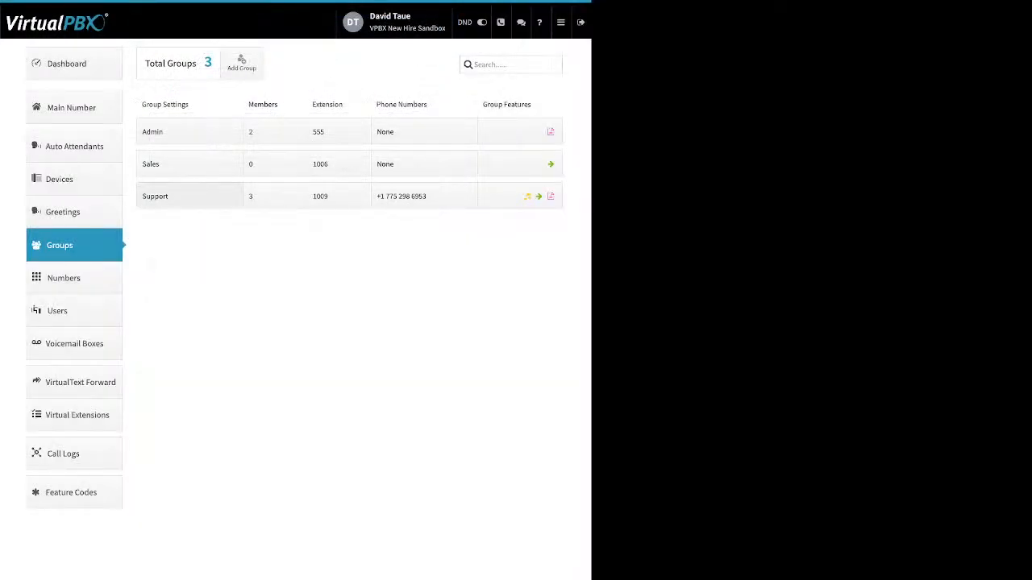
Step: Raise the Support group's call attempts from 2 to 3 and save the changes
left_click(185, 196)
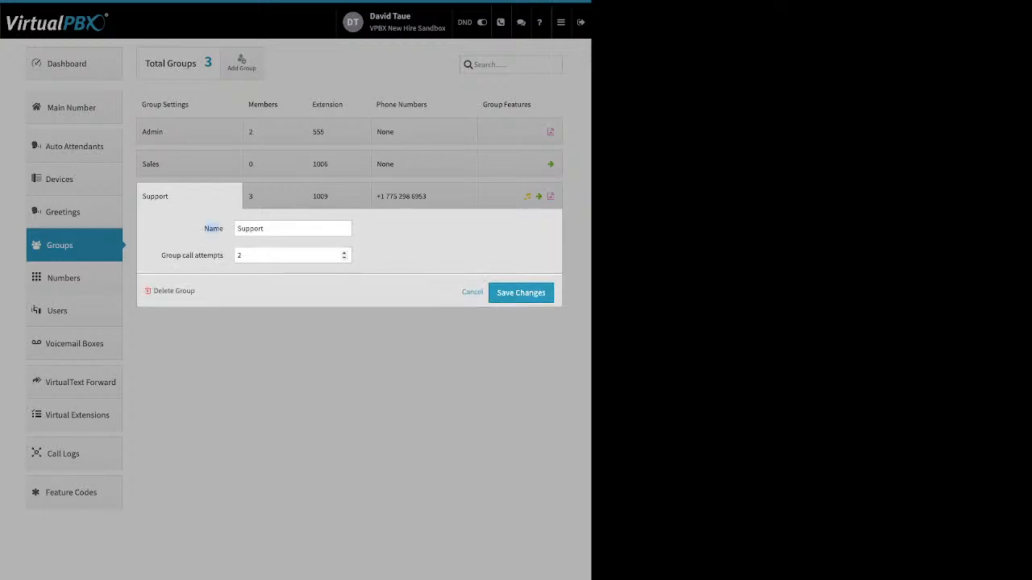
left_click_drag(161, 255, 223, 256)
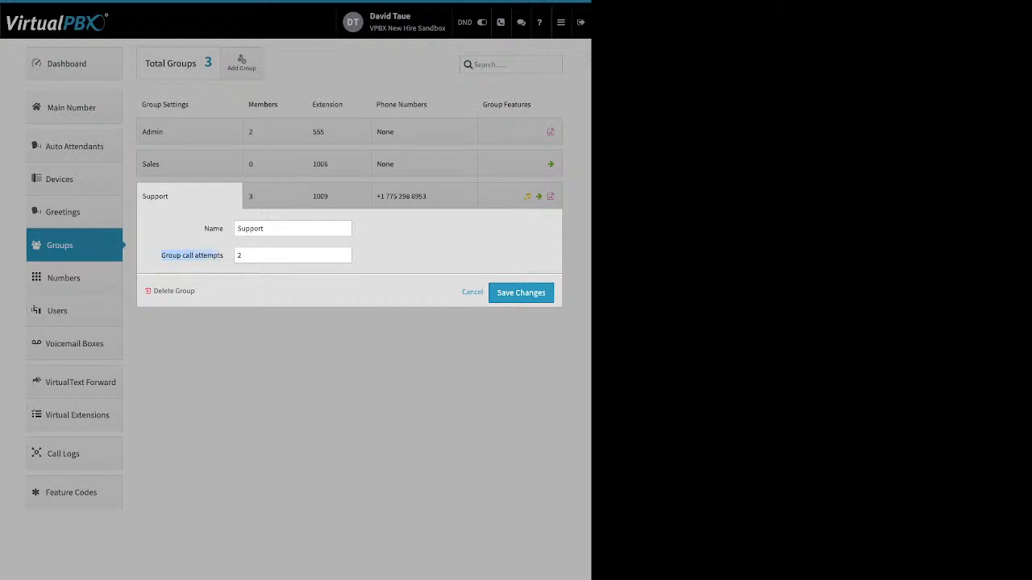
left_click(343, 252)
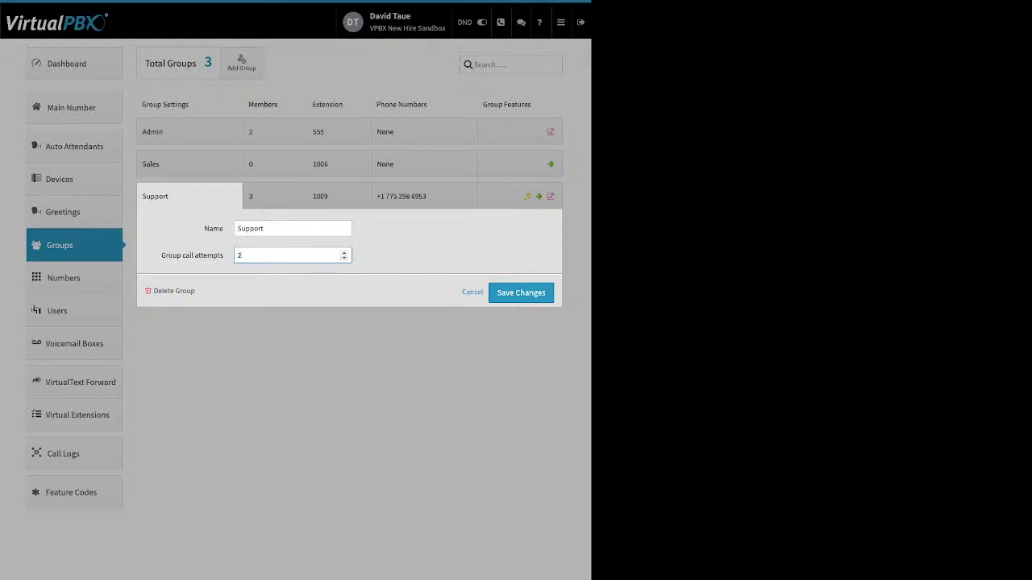
left_click_drag(197, 292, 163, 291)
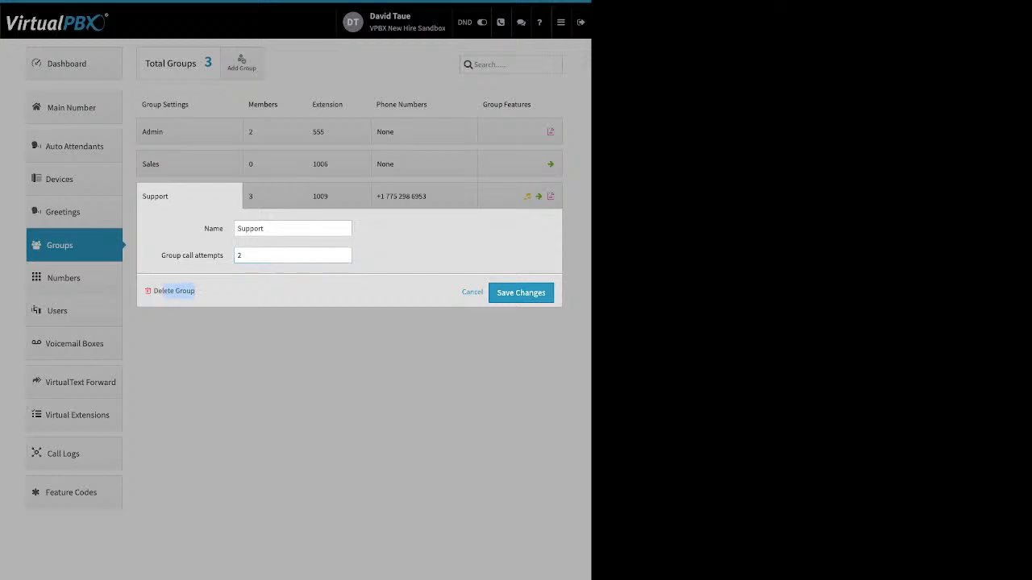
left_click(201, 292)
left_click(521, 293)
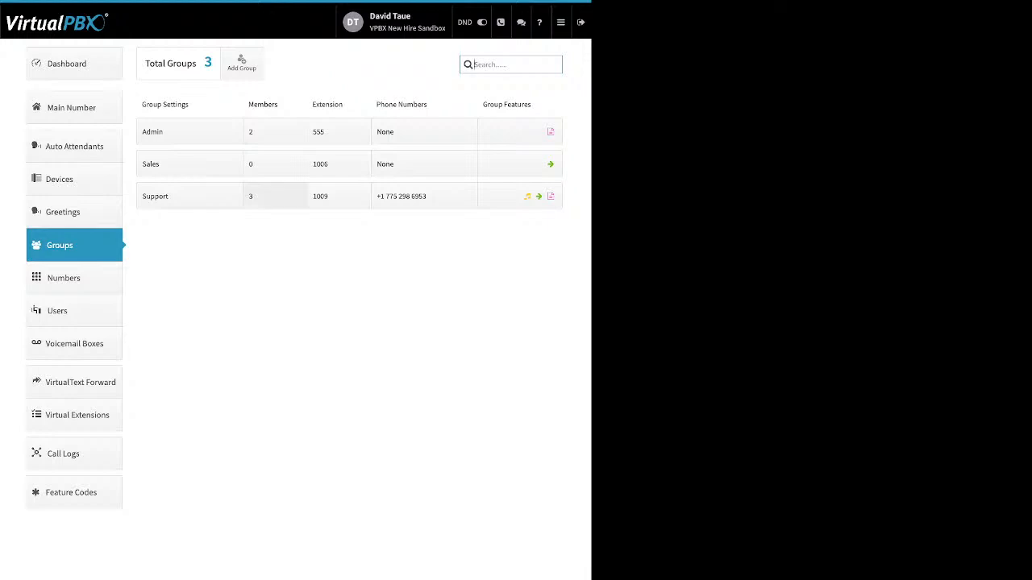
Step: Stretch all three Support members' ring bars to span 0 to 120 seconds
left_click(274, 196)
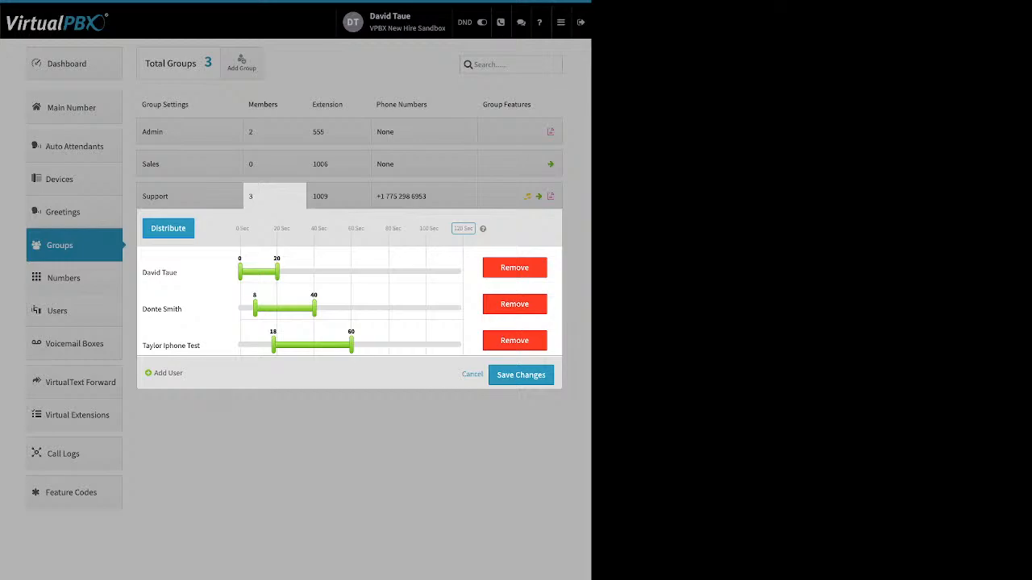
left_click_drag(255, 308, 240, 308)
left_click_drag(277, 272, 462, 272)
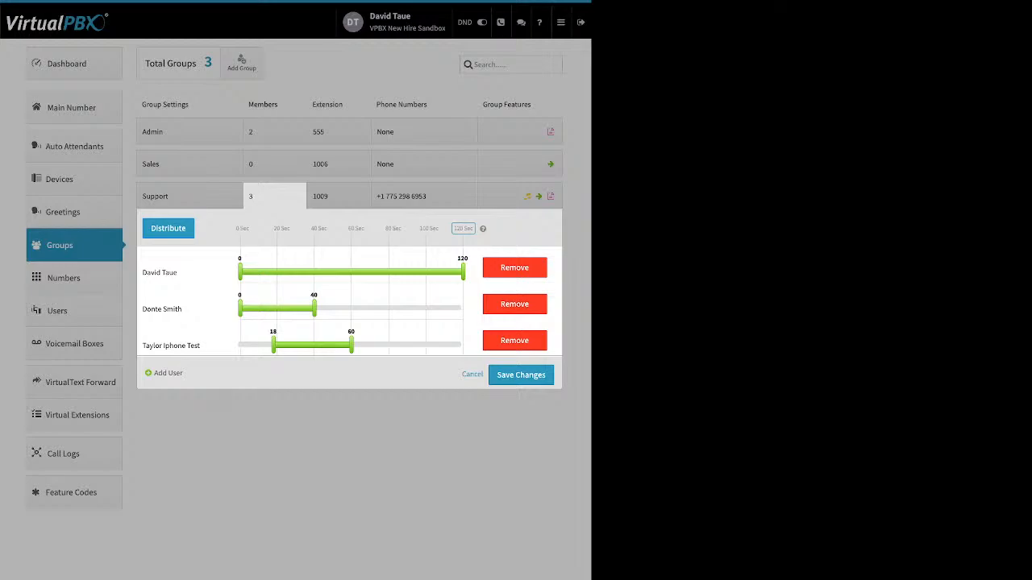
left_click_drag(314, 307, 463, 308)
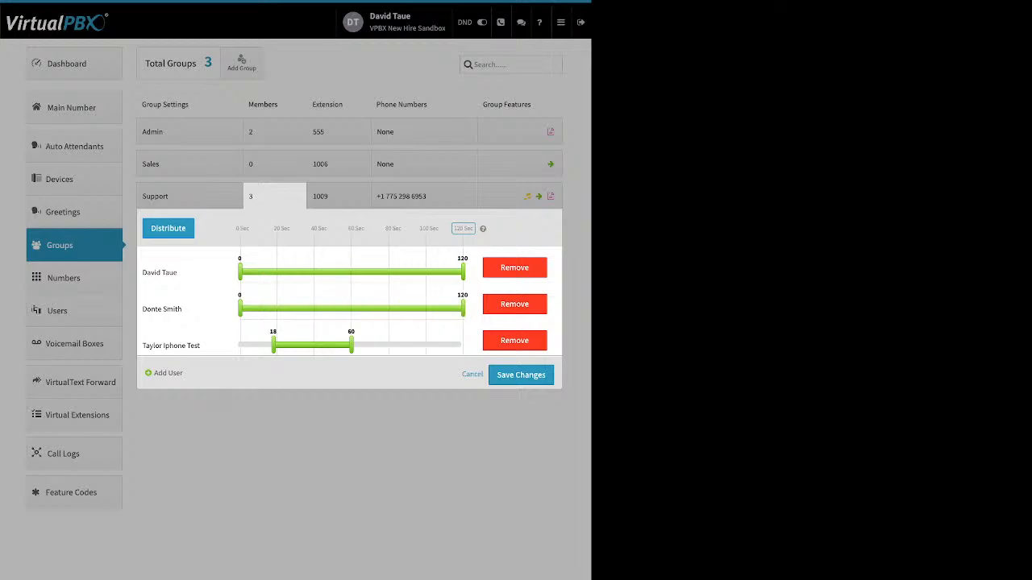
left_click_drag(273, 344, 240, 344)
left_click_drag(350, 344, 462, 344)
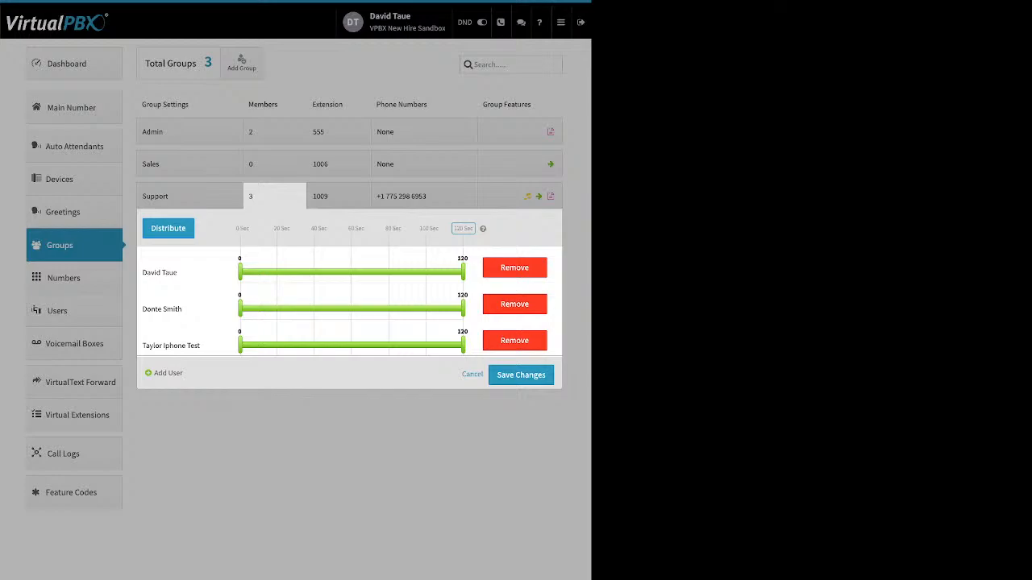
Step: Distribute Support's 120-second ring time, then start the second and third members at 13 and 31 seconds
left_click_drag(255, 229, 372, 229)
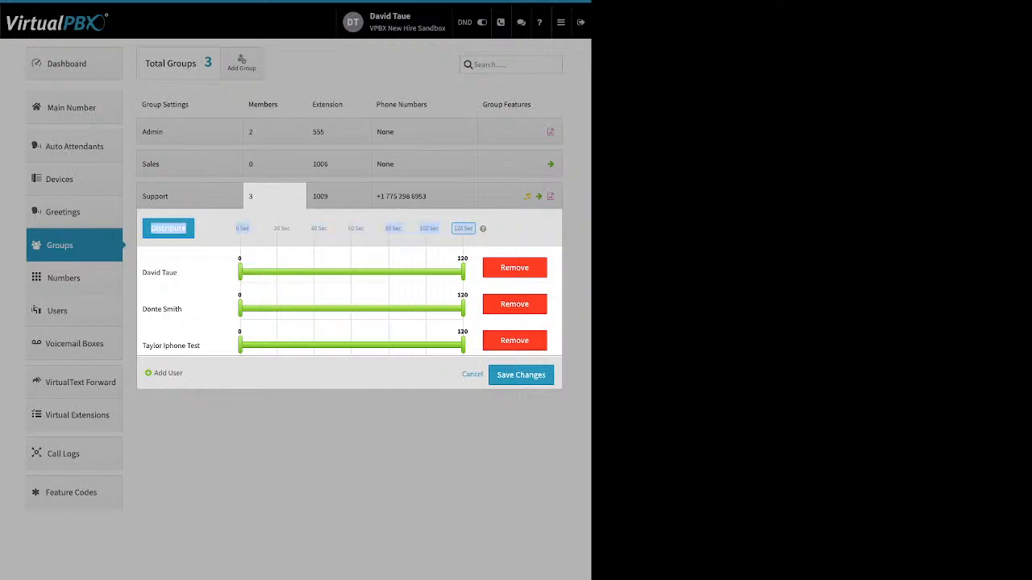
left_click(463, 229)
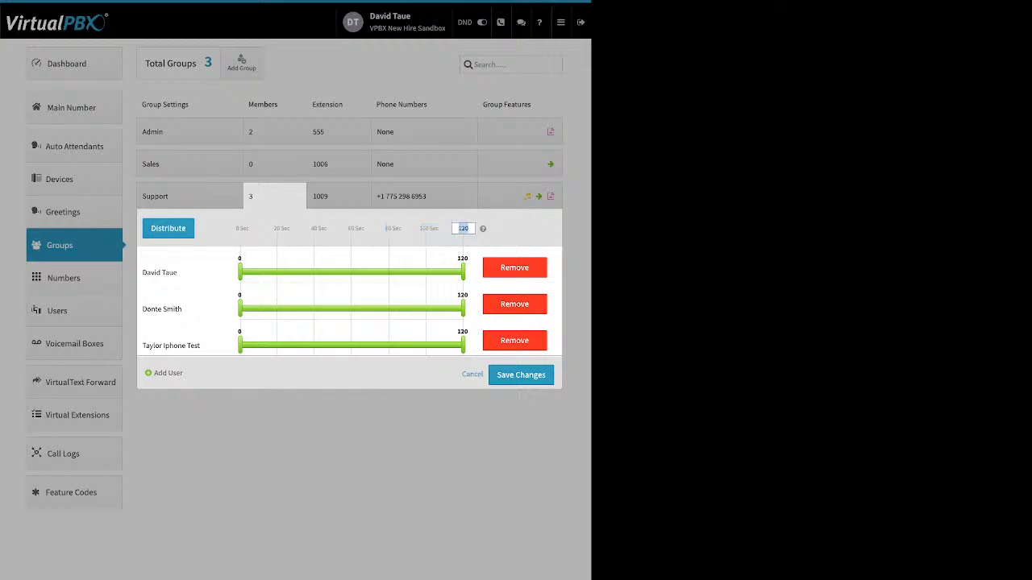
left_click(168, 228)
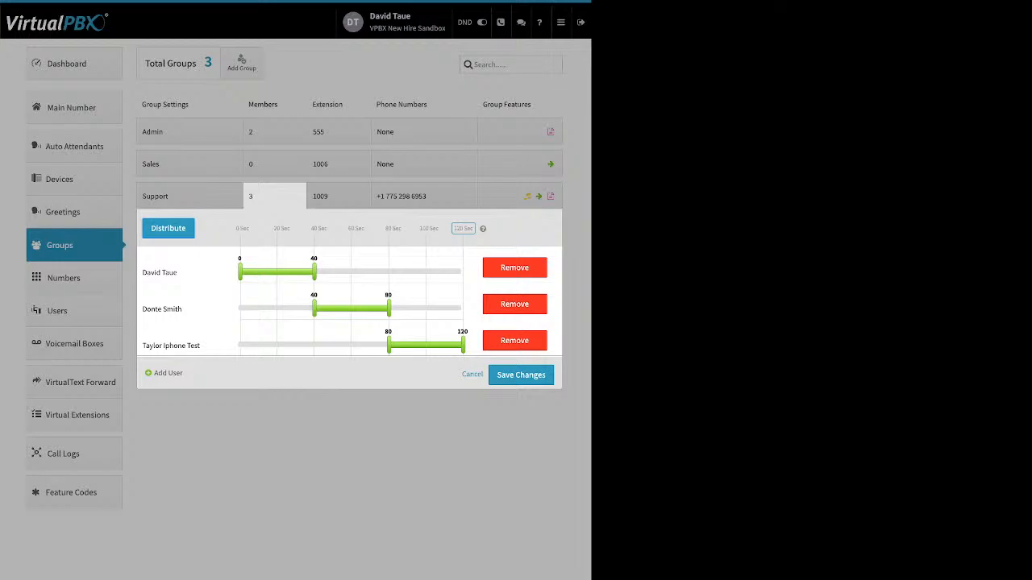
left_click_drag(314, 309, 263, 308)
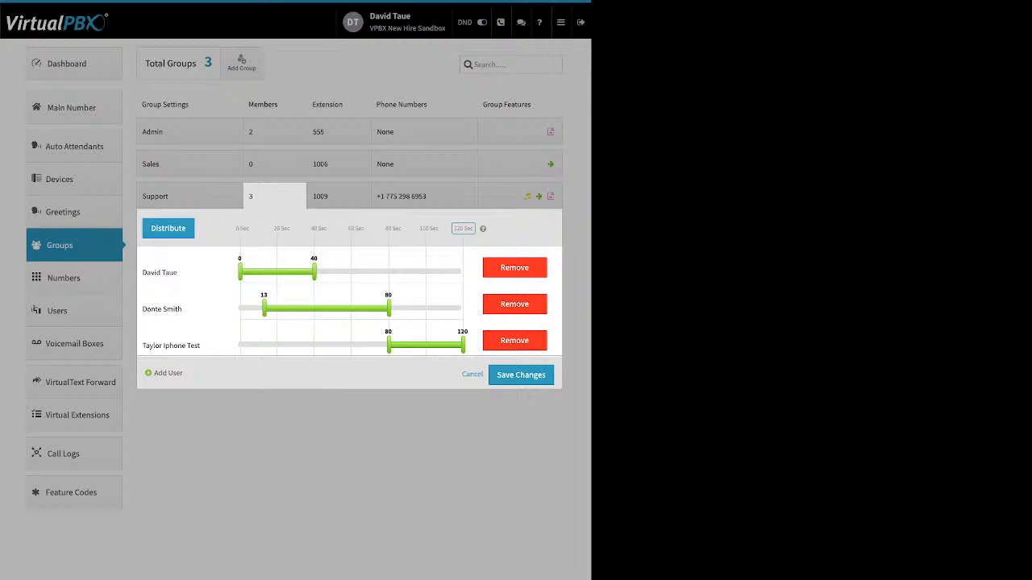
left_click_drag(388, 345, 297, 345)
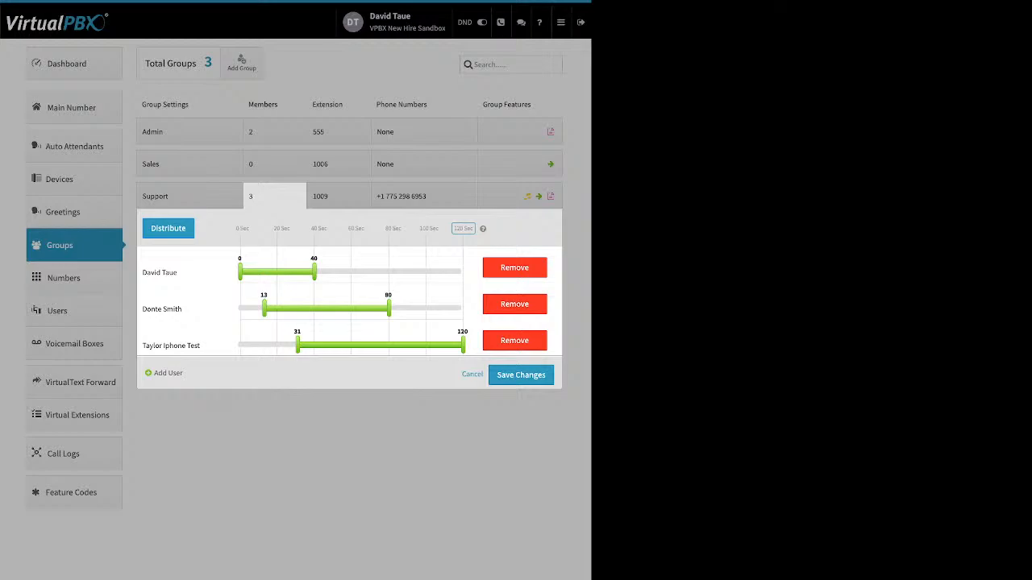
left_click(339, 196)
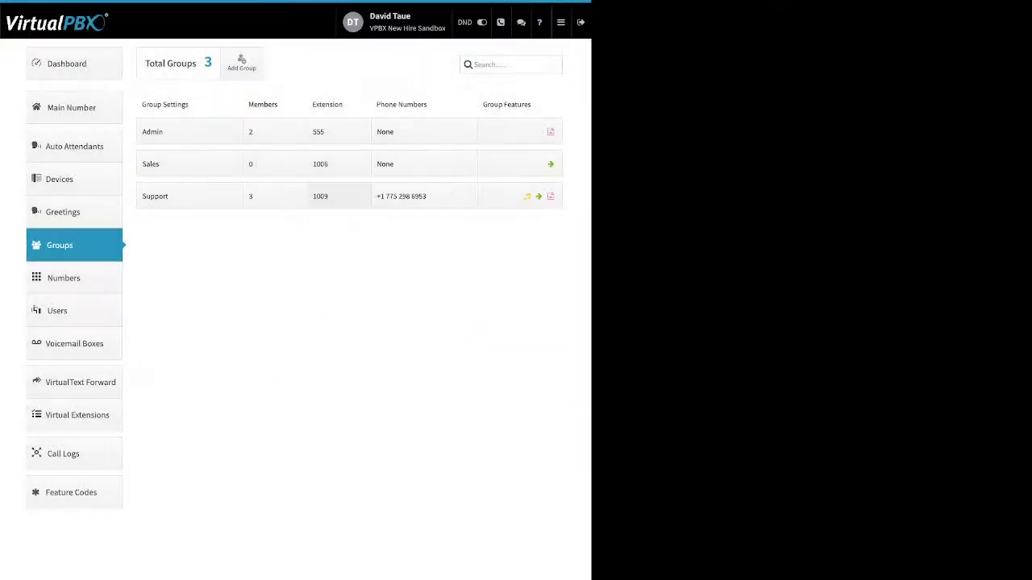
left_click(338, 197)
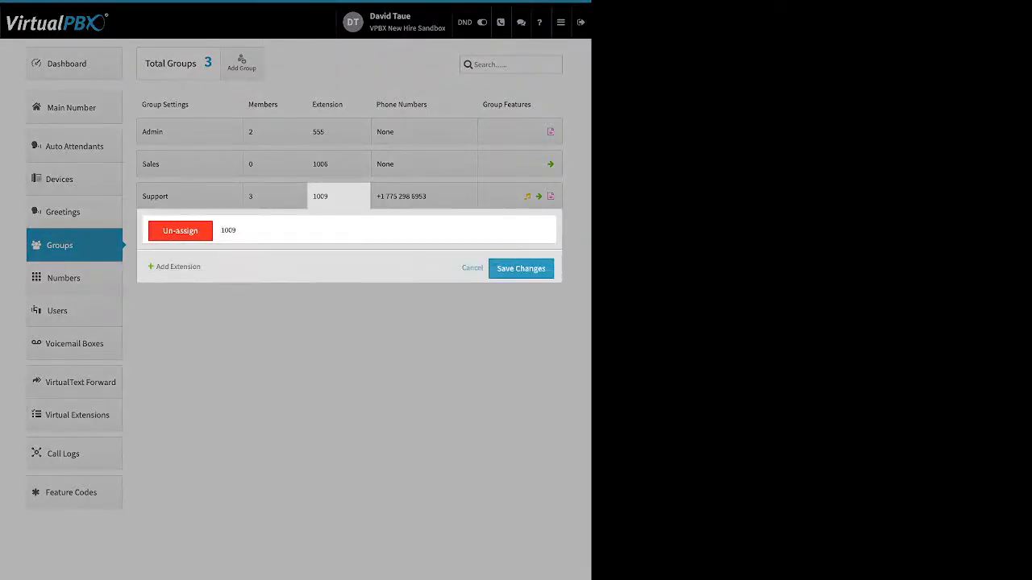
left_click_drag(201, 267, 160, 266)
left_click(177, 266)
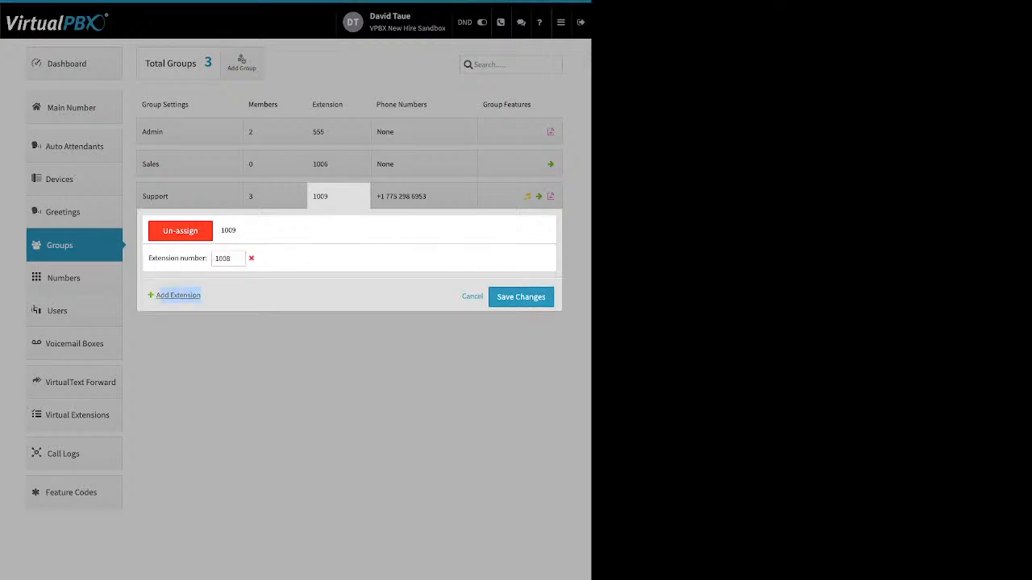
left_click(424, 197)
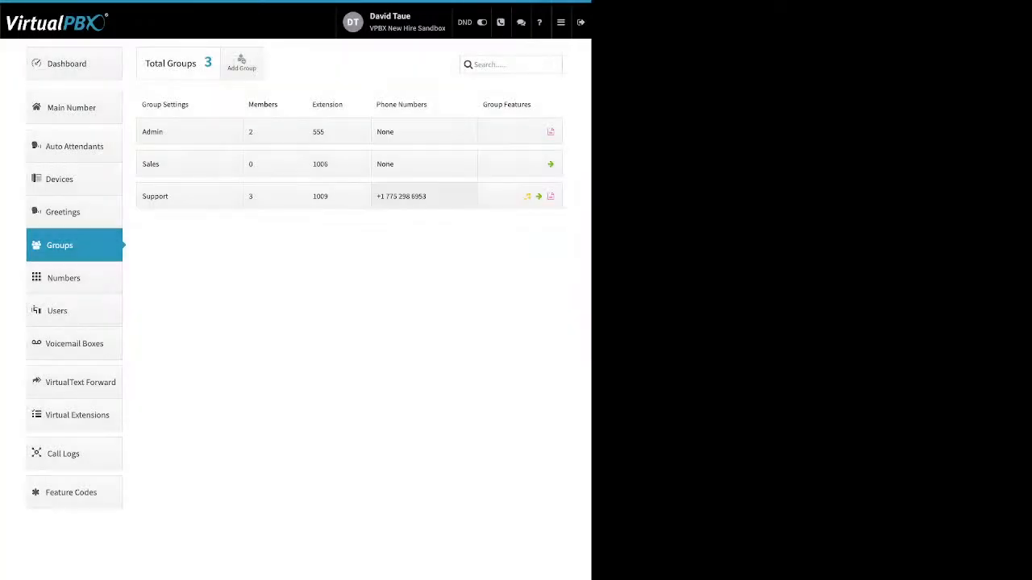
left_click(423, 197)
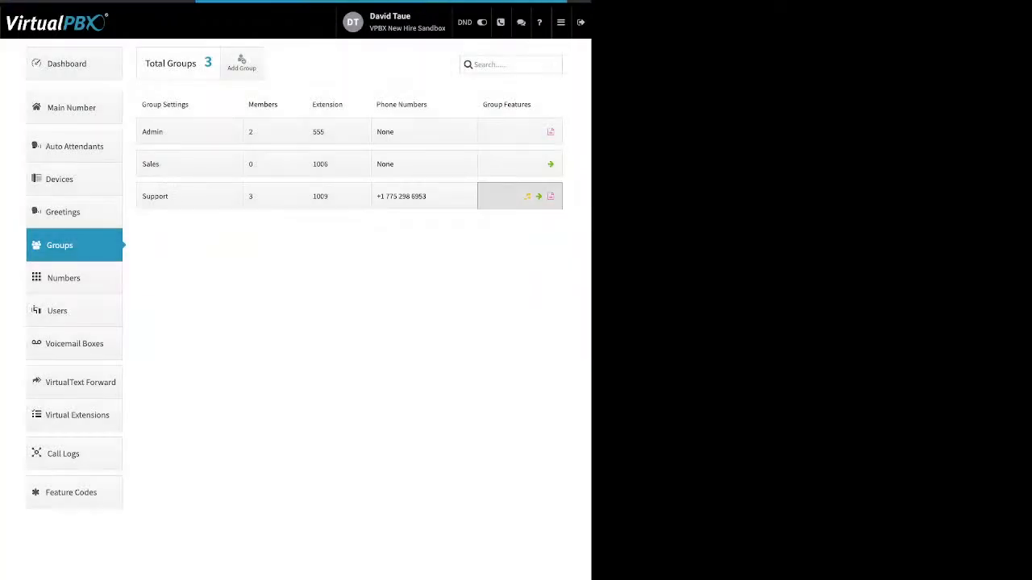
left_click(519, 196)
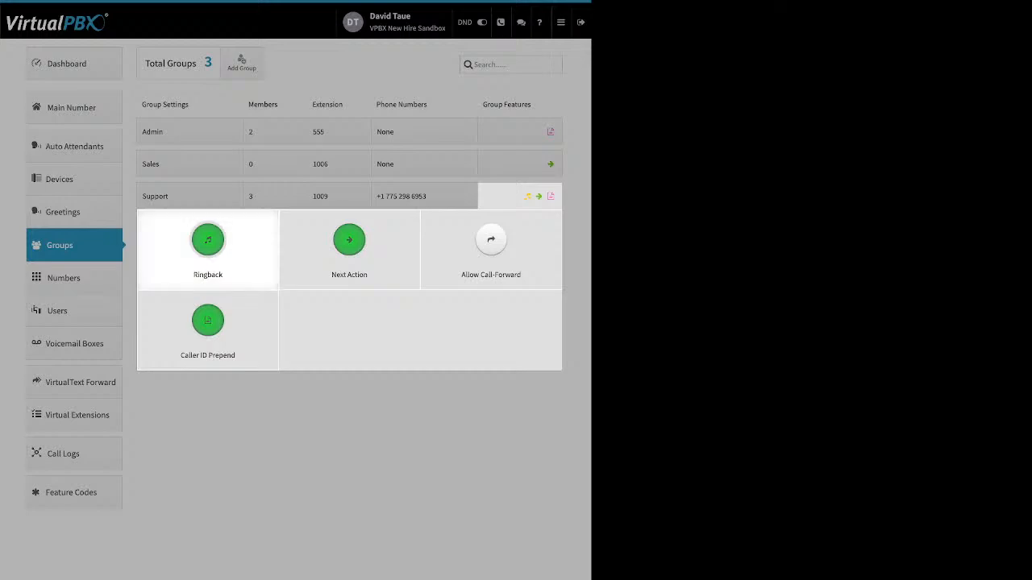
Step: Inspect Support's Ringback settings, revealing the upload row, and close without changes
left_click(208, 242)
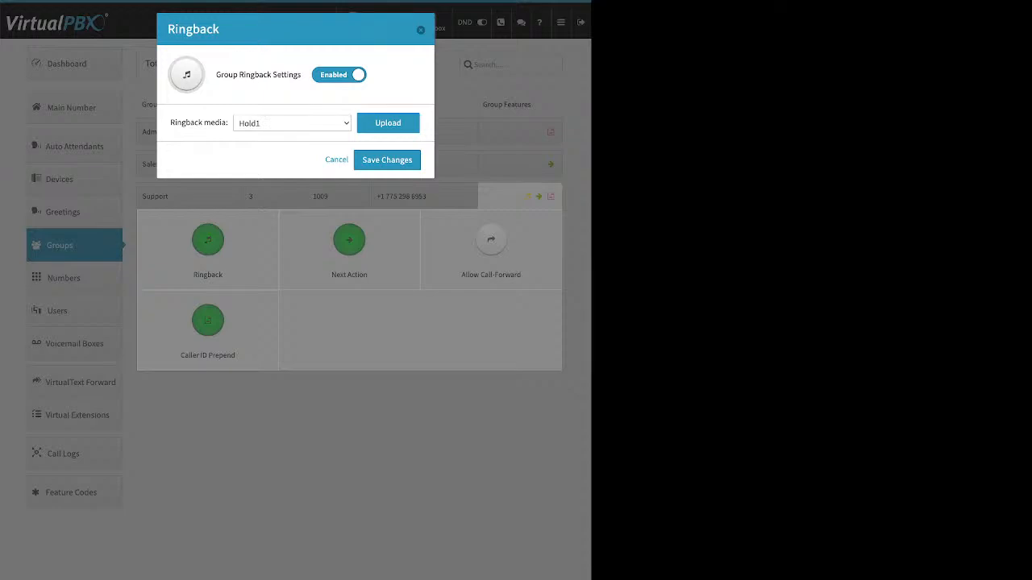
left_click(388, 123)
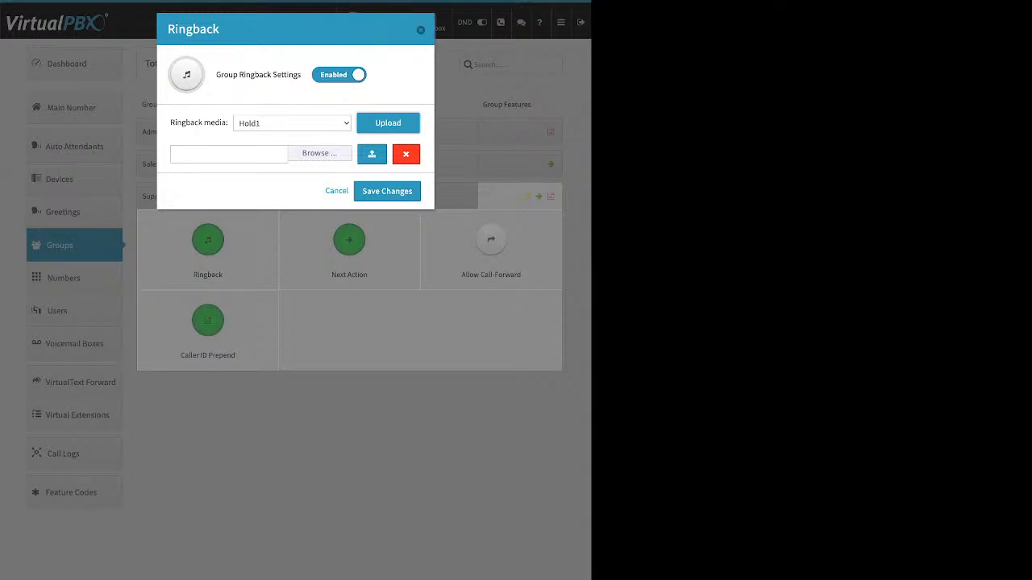
left_click(337, 191)
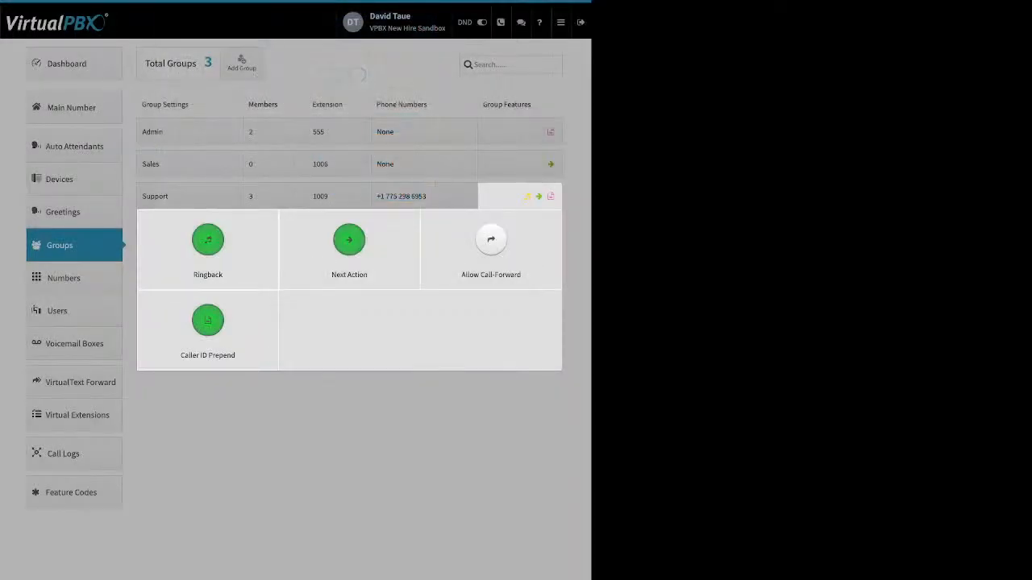
left_click(349, 242)
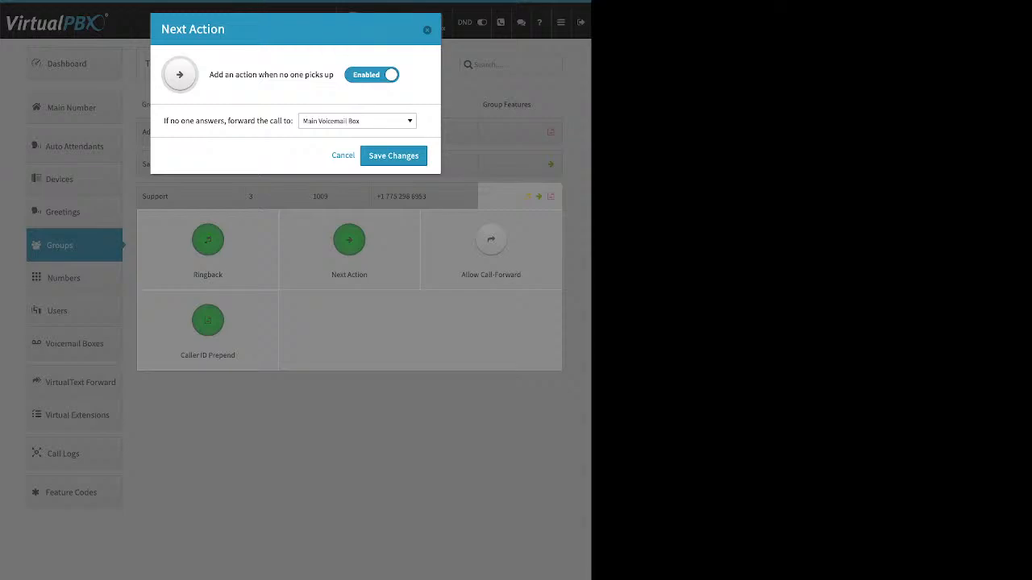
left_click_drag(209, 75, 325, 75)
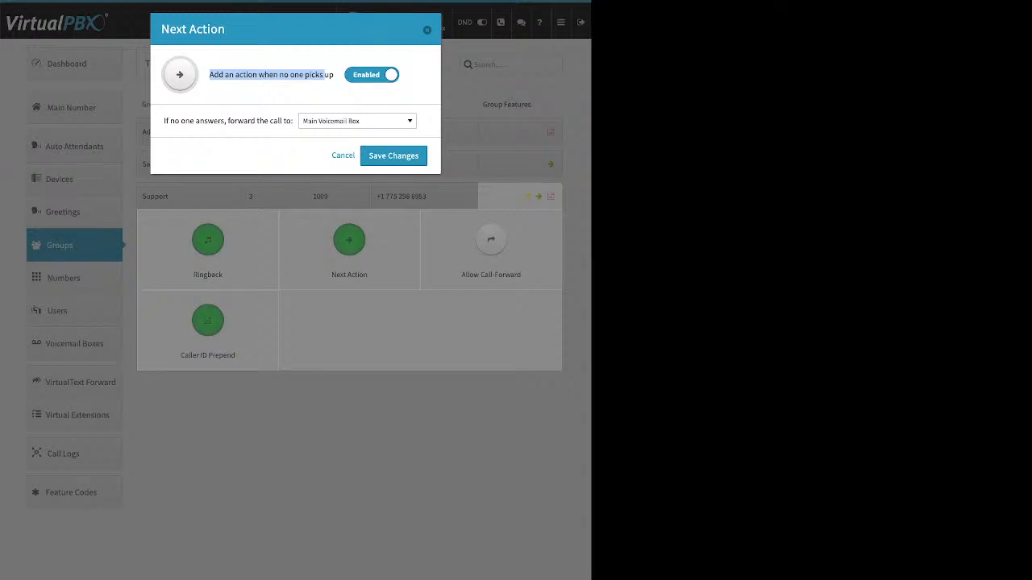
left_click_drag(190, 121, 291, 121)
left_click(357, 121)
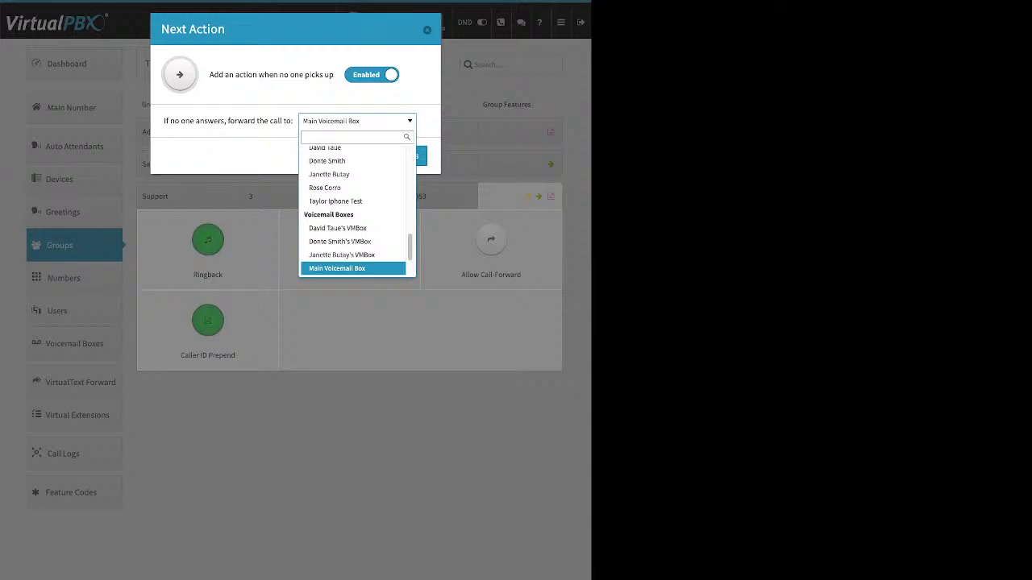
left_click(337, 269)
left_click(344, 156)
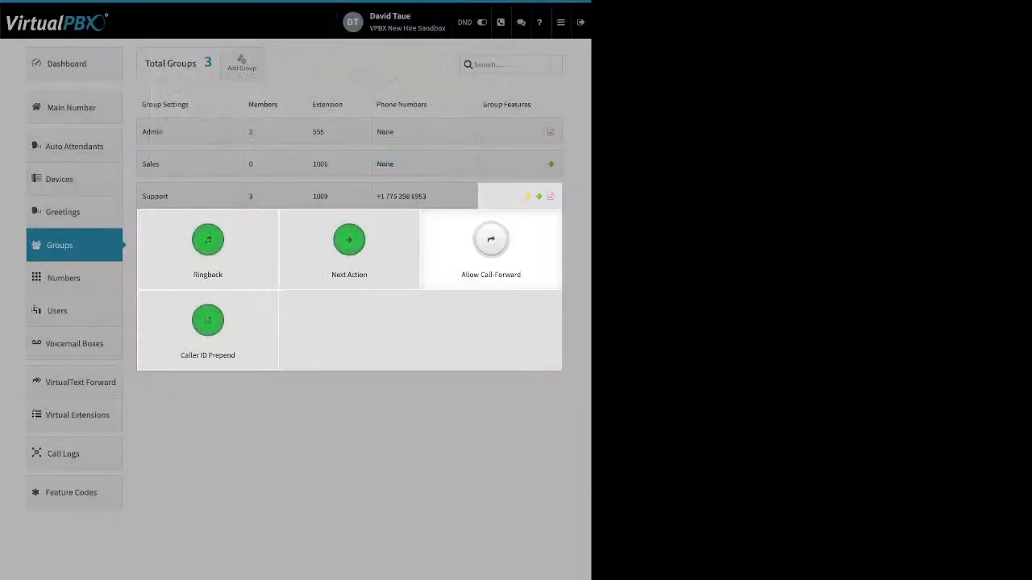
left_click(491, 242)
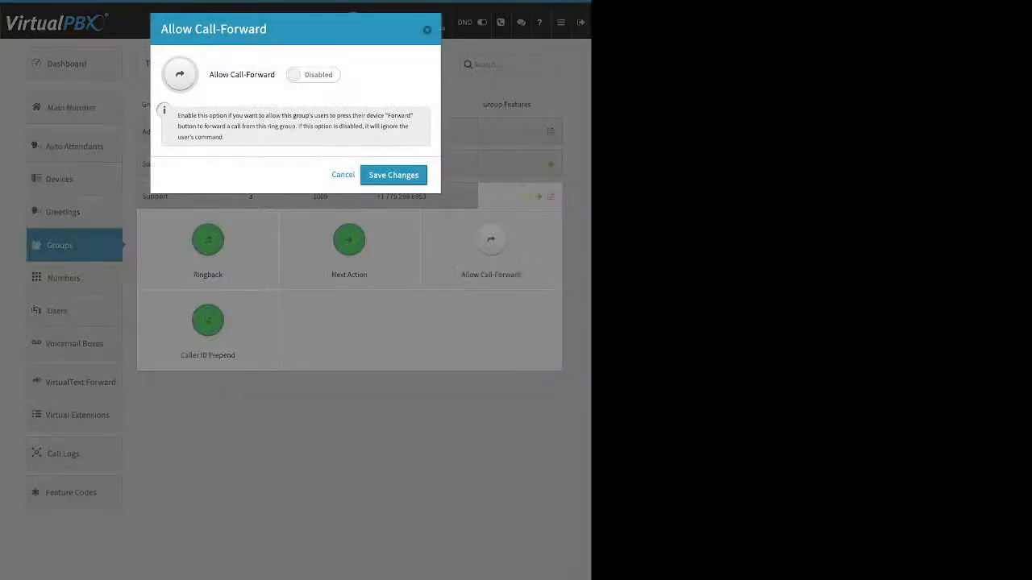
left_click(313, 75)
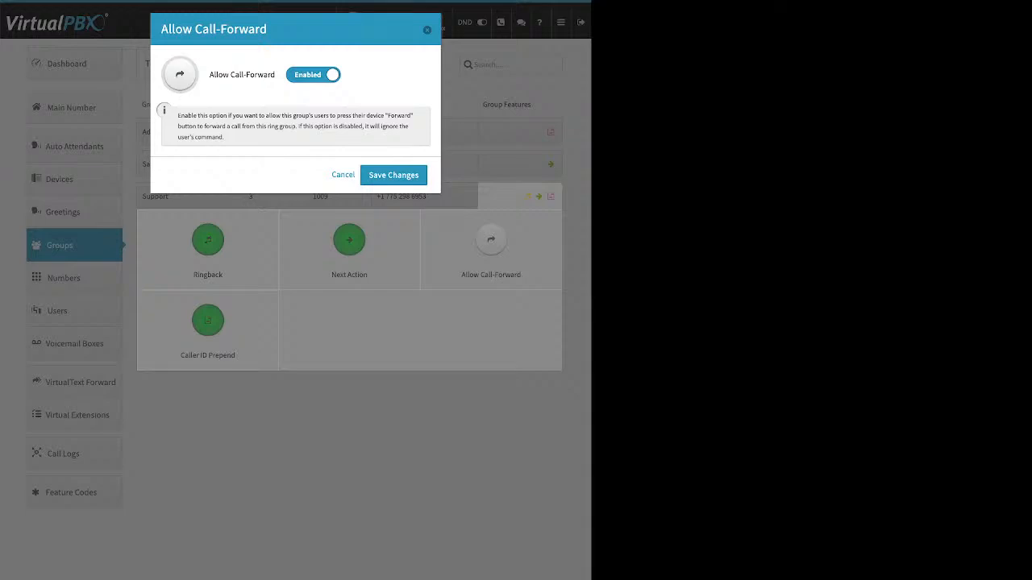
key("Escape")
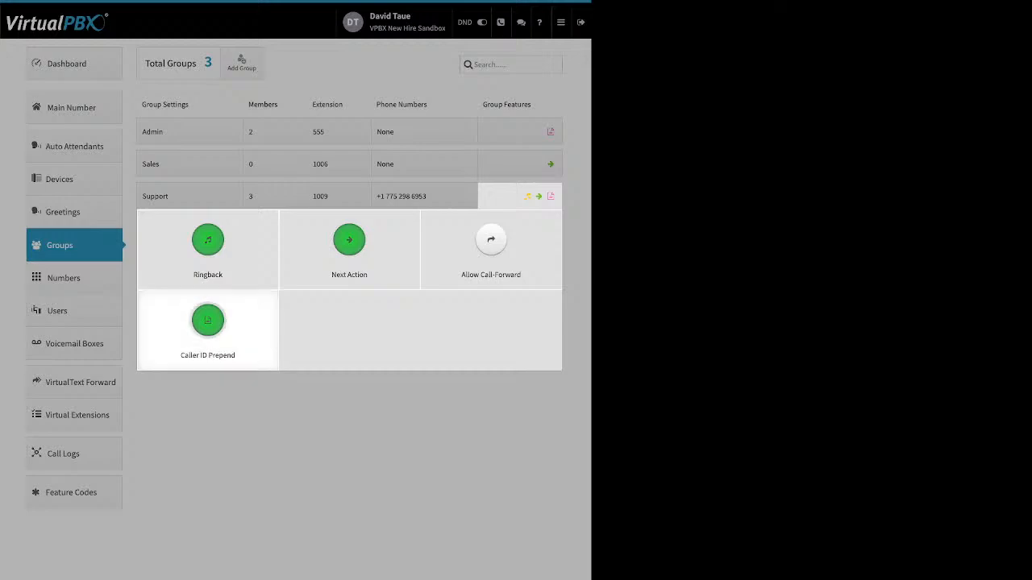
Step: Review Support's Caller ID Prepend prefixes, selecting the 'Support' name prefix
left_click(207, 321)
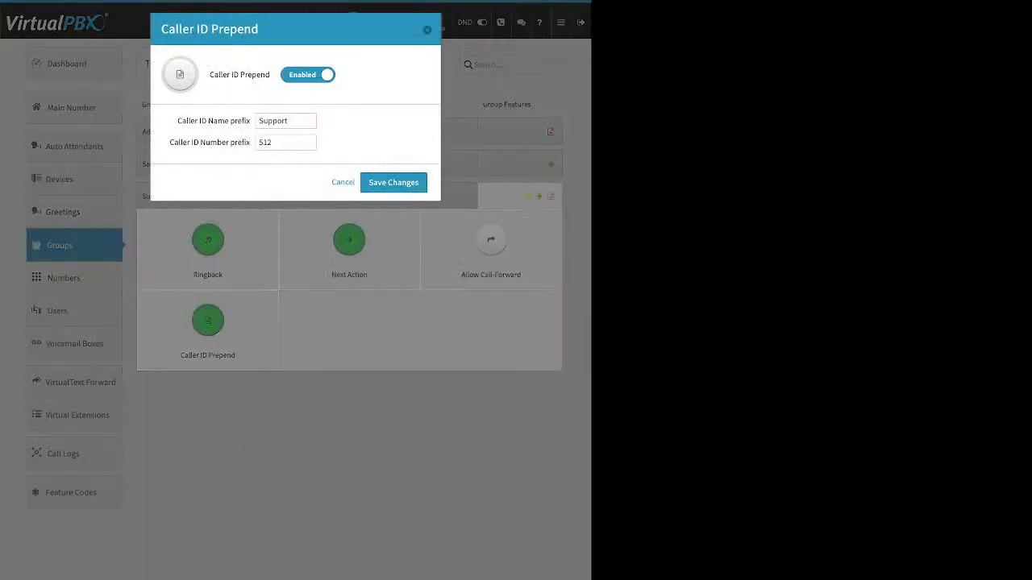
left_click_drag(177, 120, 241, 121)
left_click_drag(170, 142, 242, 142)
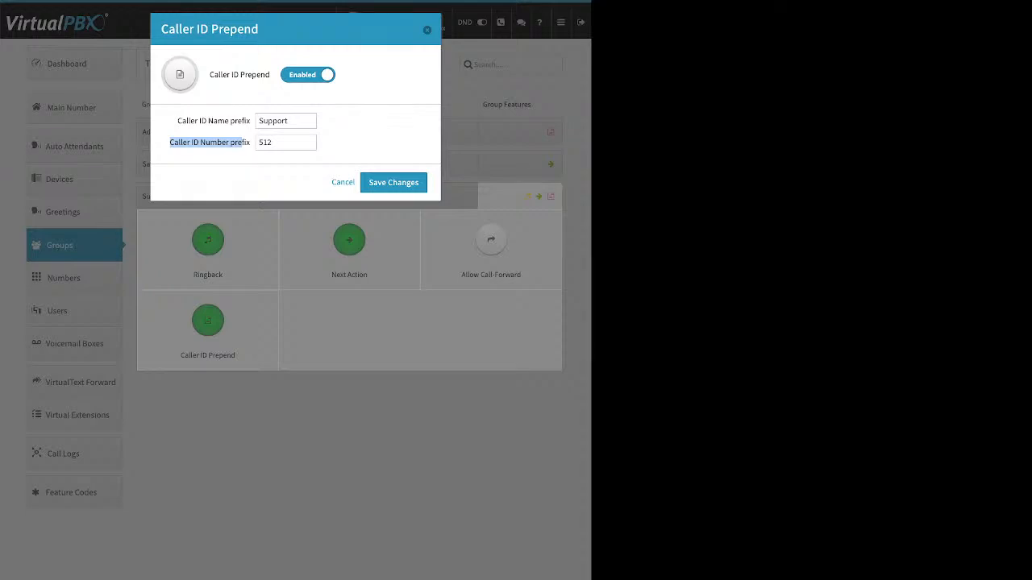
double_click(273, 121)
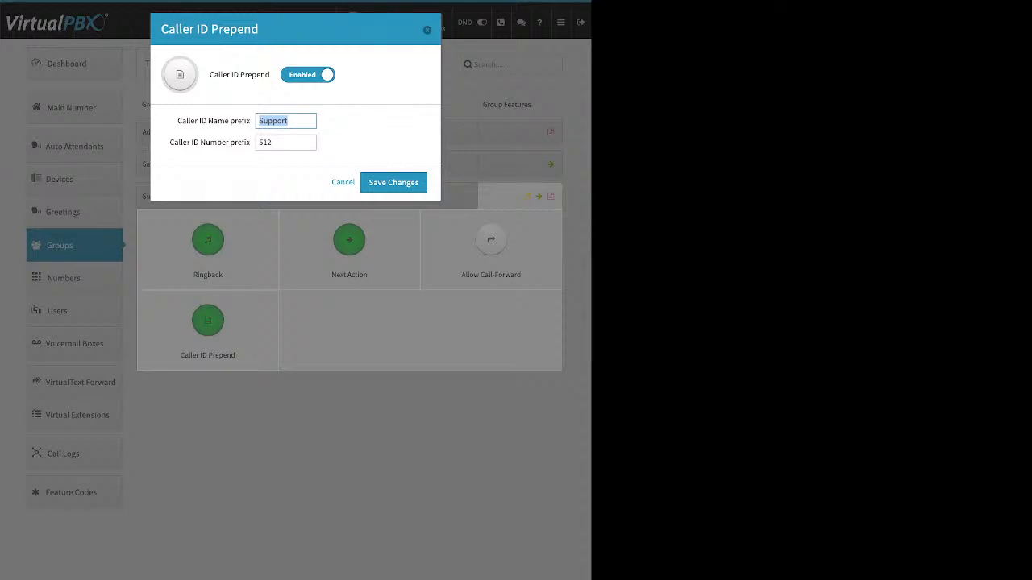
Step: Close the prepend settings, collapse Support's features, and go to the Main Number page
left_click(427, 30)
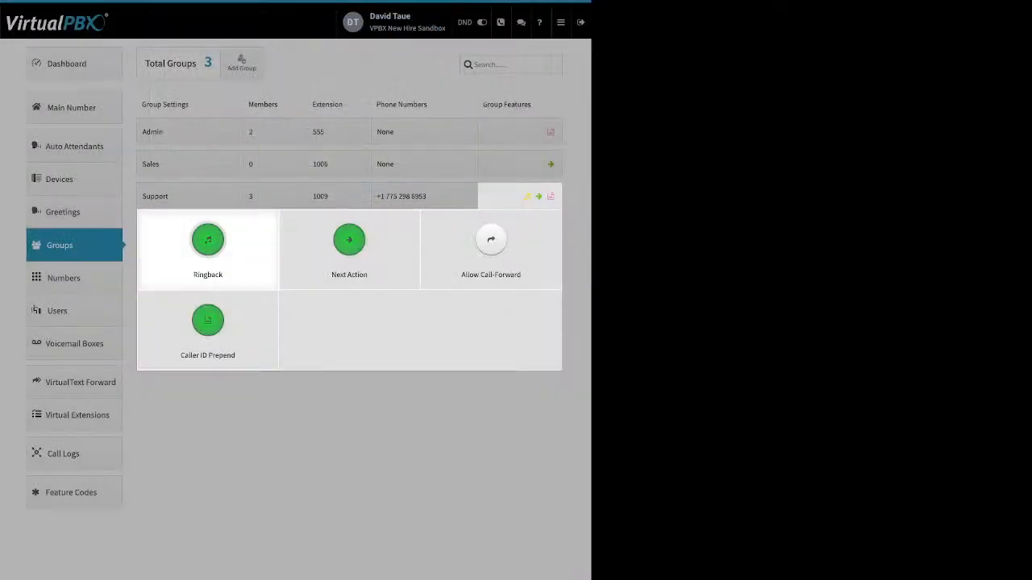
left_click(194, 419)
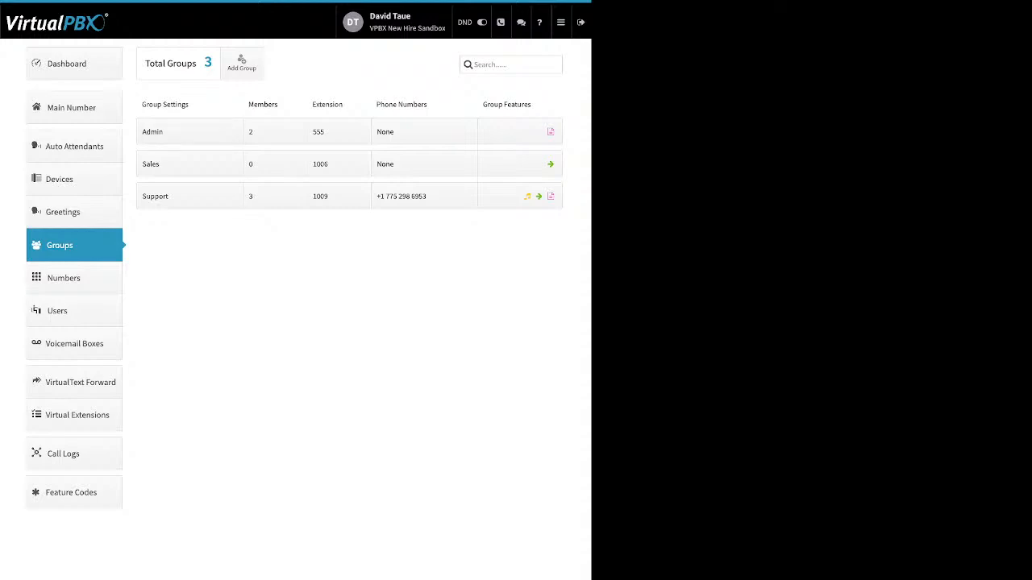
left_click(74, 107)
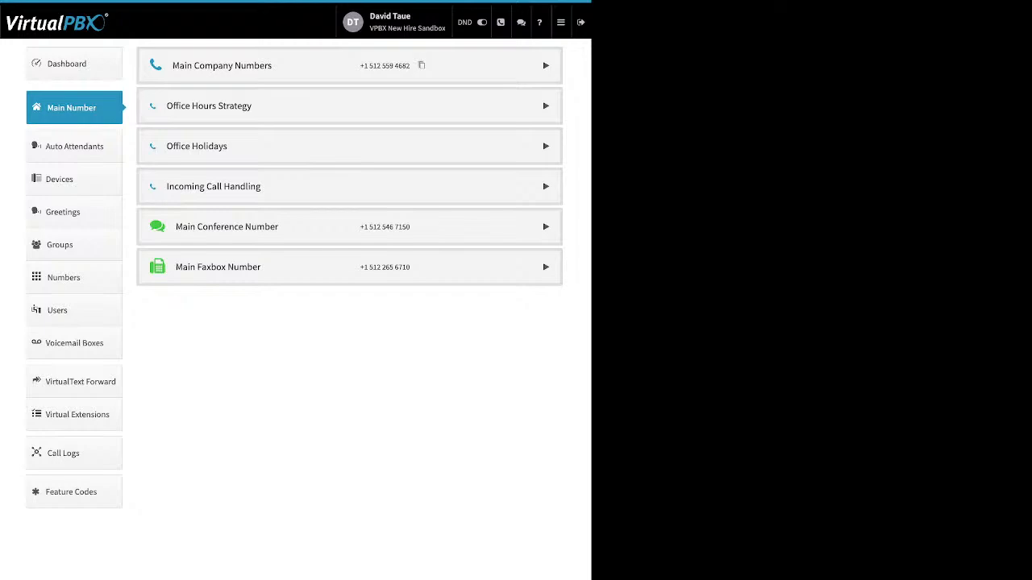
Step: Expand Main Company Numbers, check the second number's options, then expand Office Hours Strategy
left_click(545, 66)
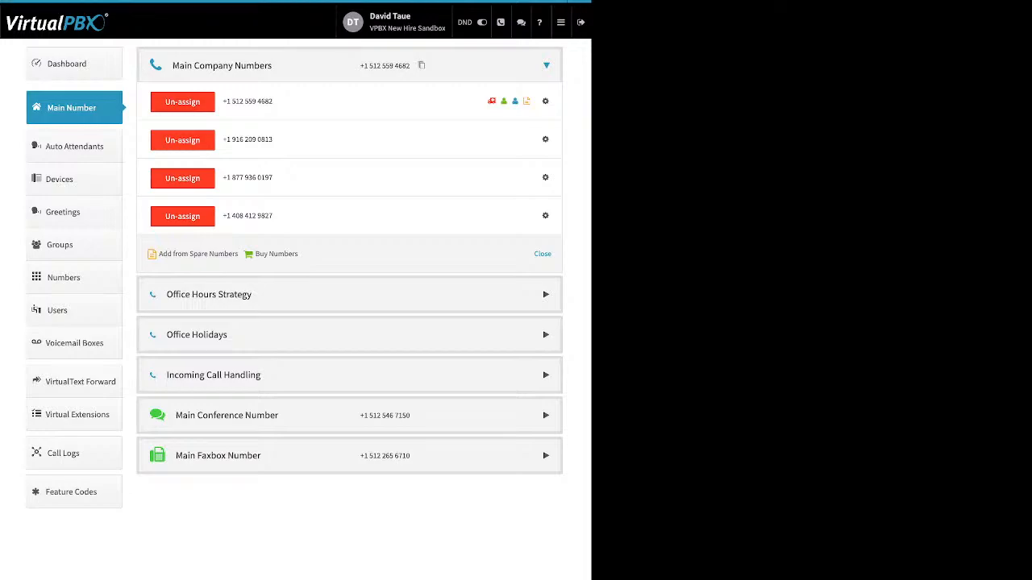
left_click_drag(298, 254, 191, 254)
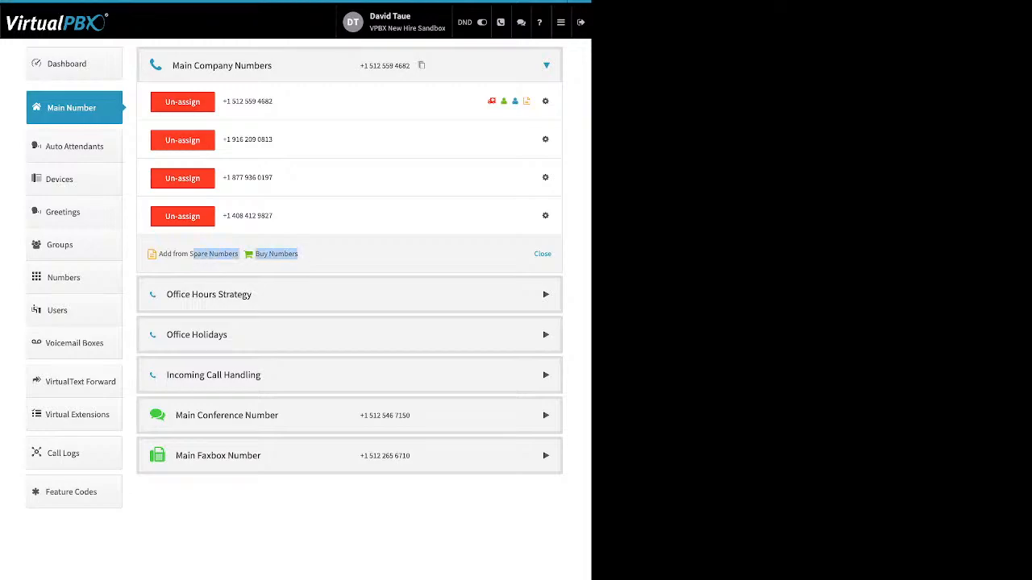
left_click(545, 139)
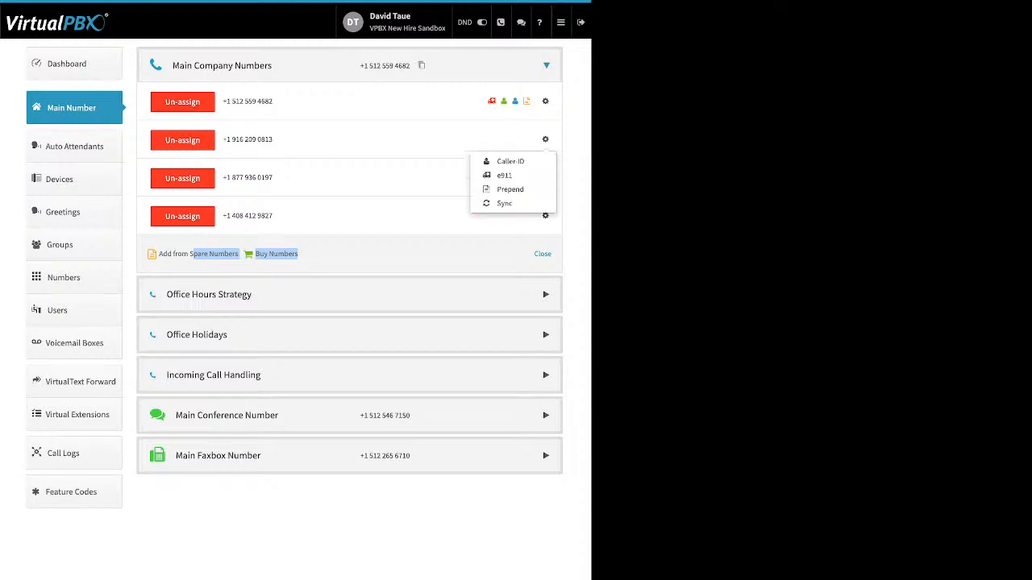
left_click(419, 178)
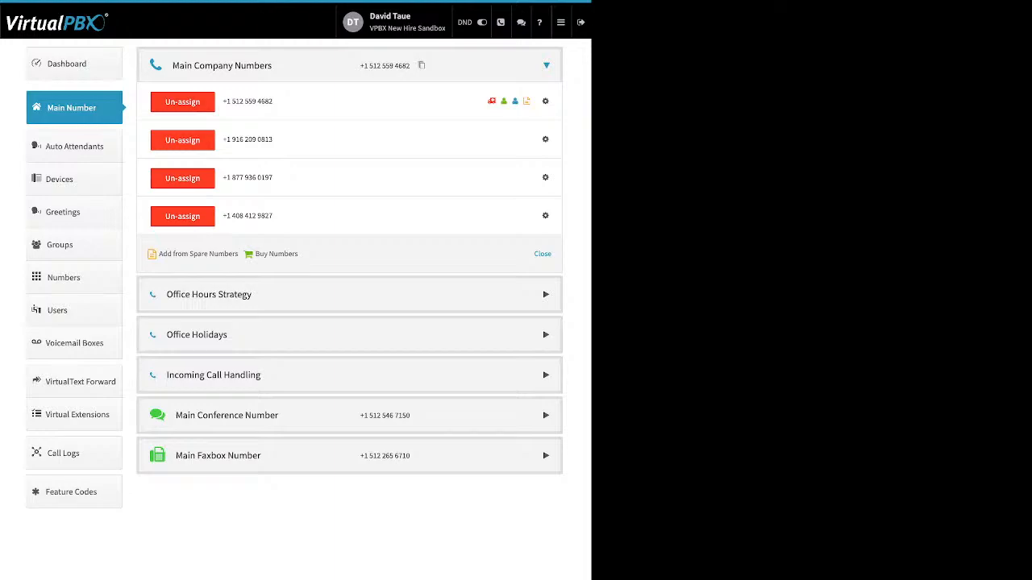
left_click(208, 295)
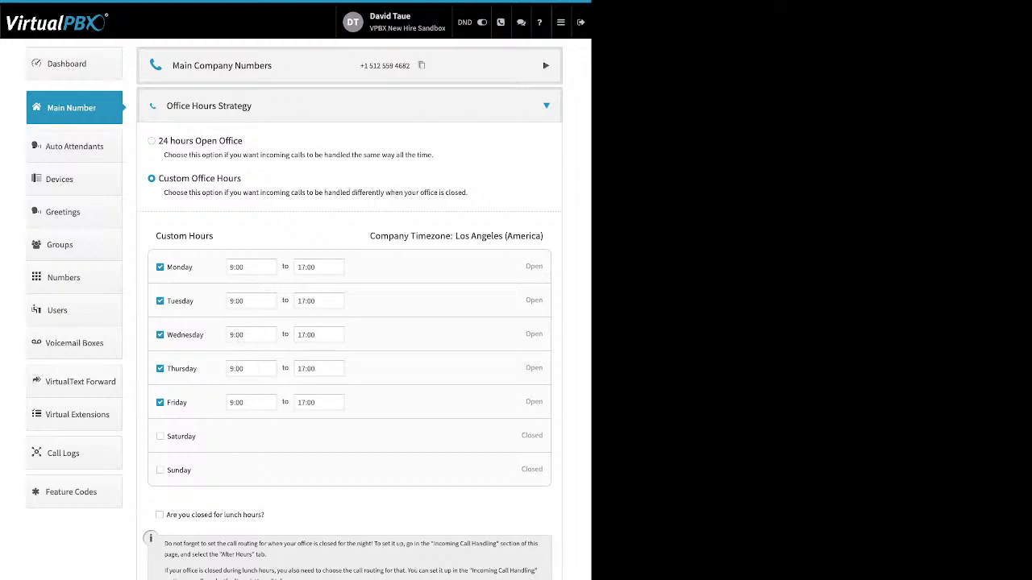
Step: Review the Custom Office Hours options, keeping Monday's start time at 9:00
left_click_drag(243, 141, 158, 141)
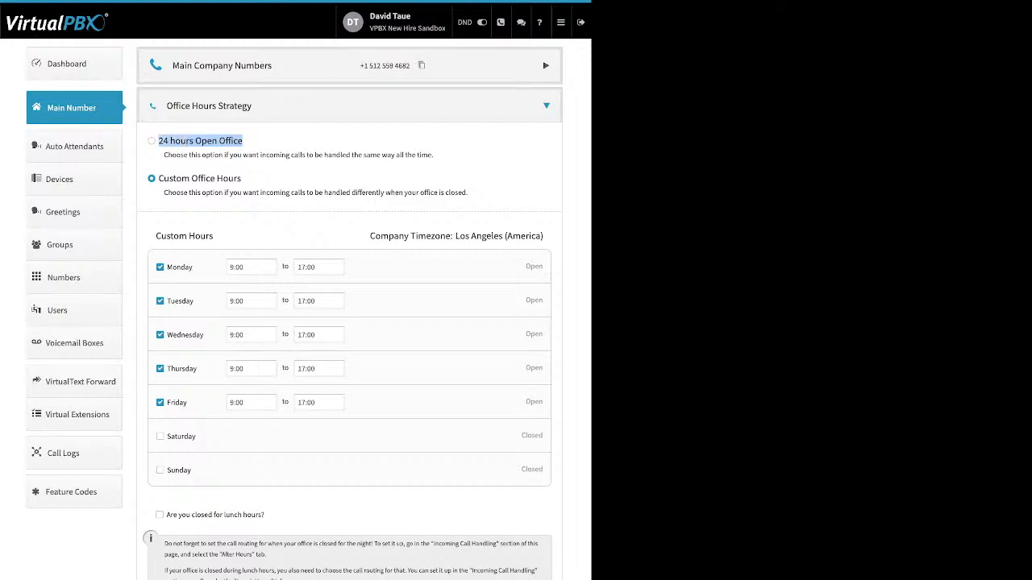
left_click_drag(241, 178, 158, 178)
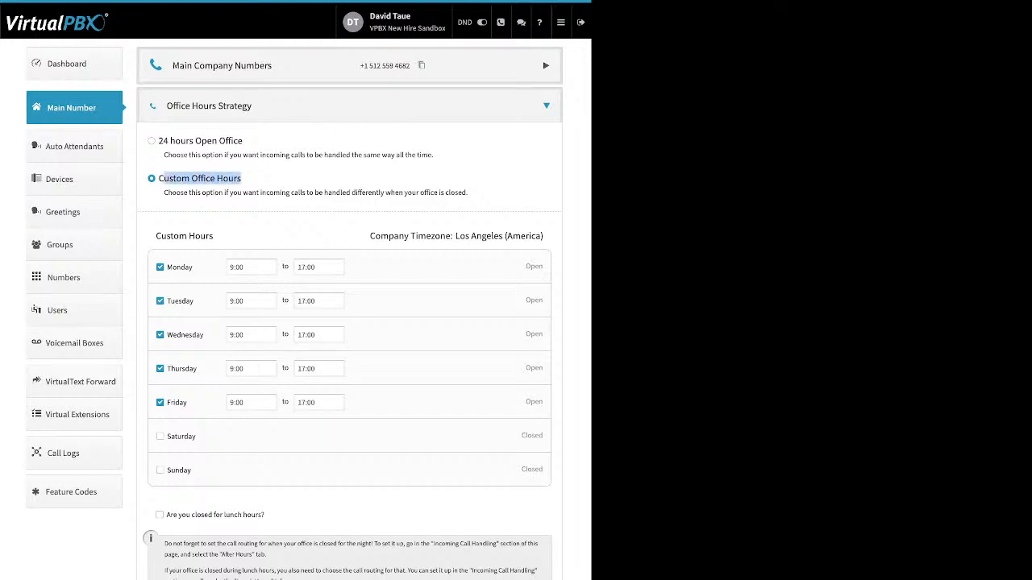
left_click_drag(193, 267, 166, 267)
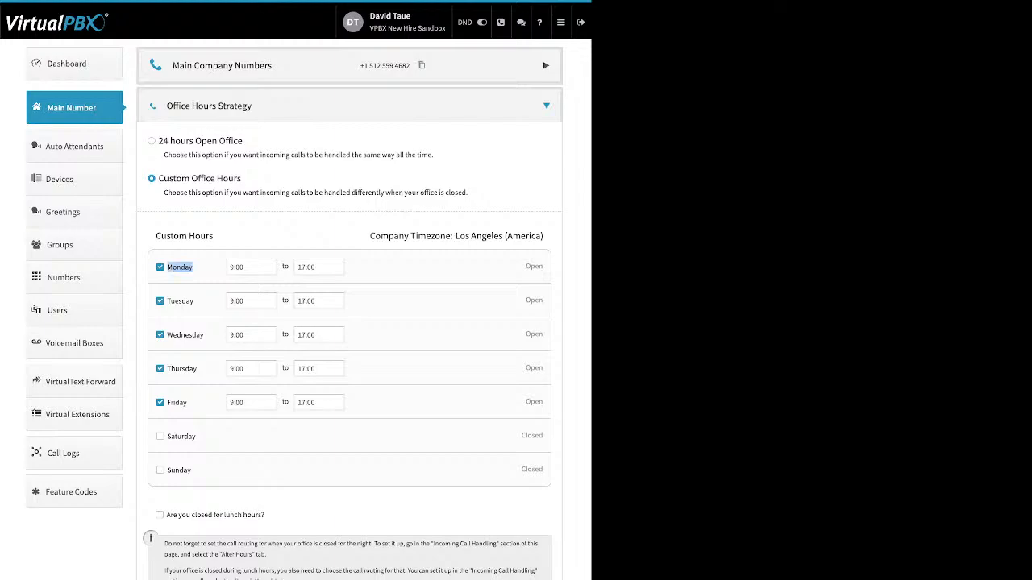
left_click(251, 267)
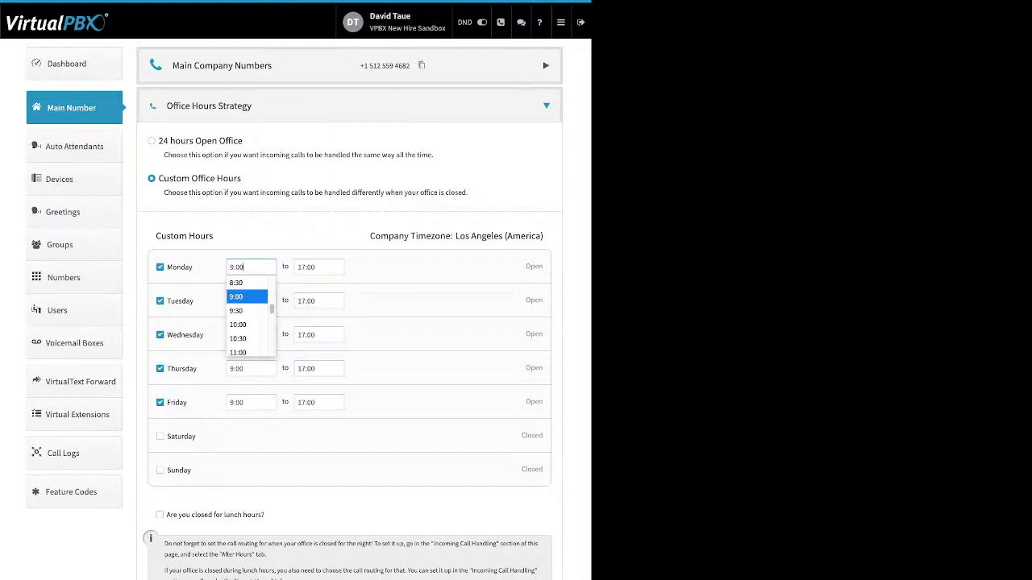
key("Escape")
Step: Try a 12:00–13:00 lunch break, remove it again, and collapse Office Hours Strategy
triple_click(216, 515)
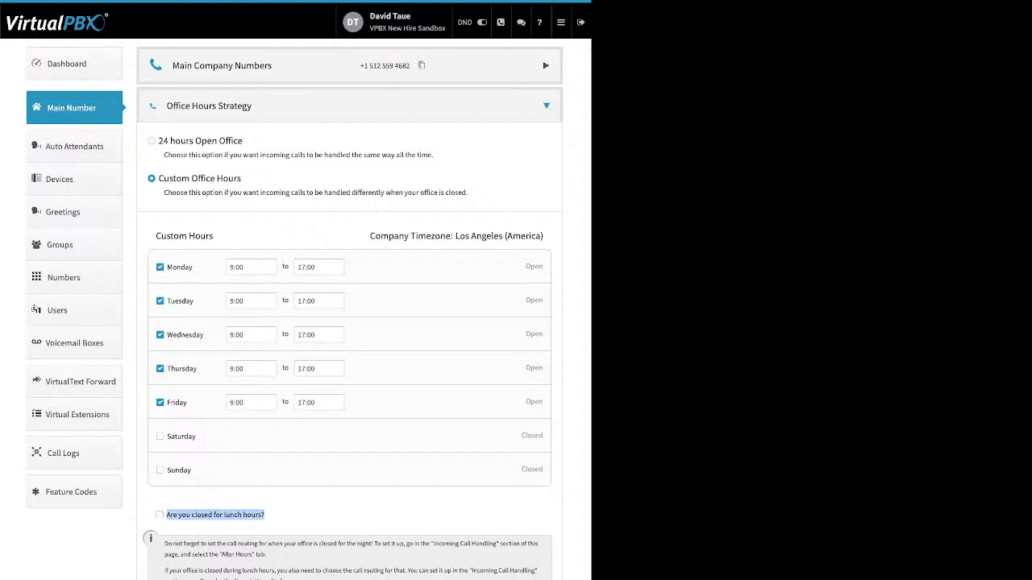
left_click(160, 515)
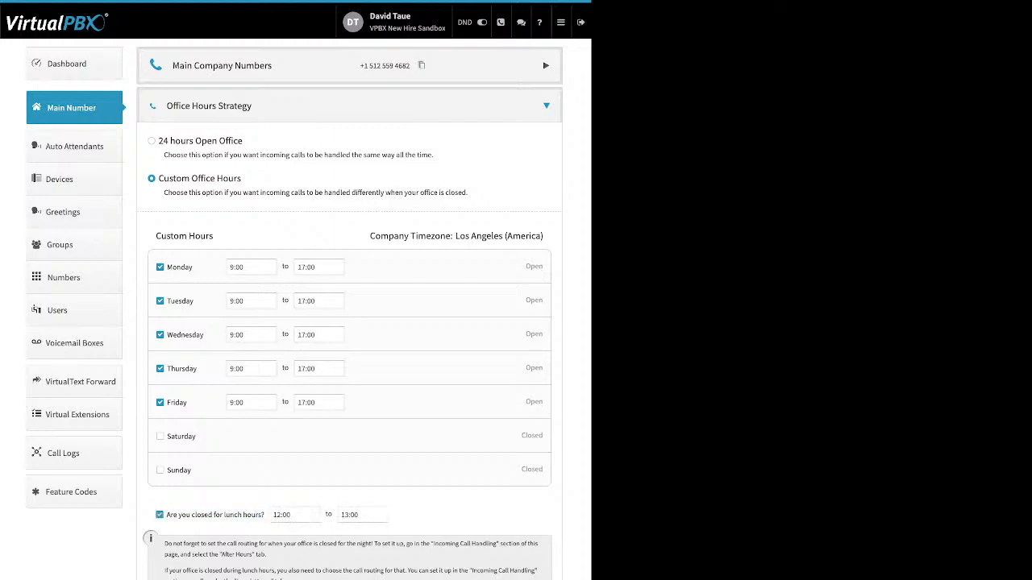
left_click(295, 515)
left_click(290, 545)
left_click(159, 515)
left_click(545, 106)
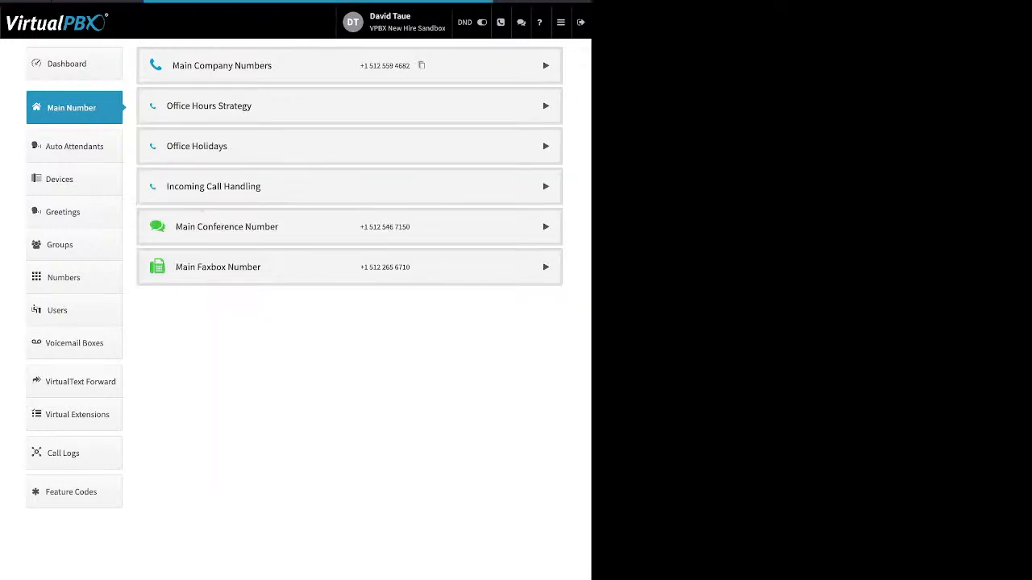
left_click(196, 146)
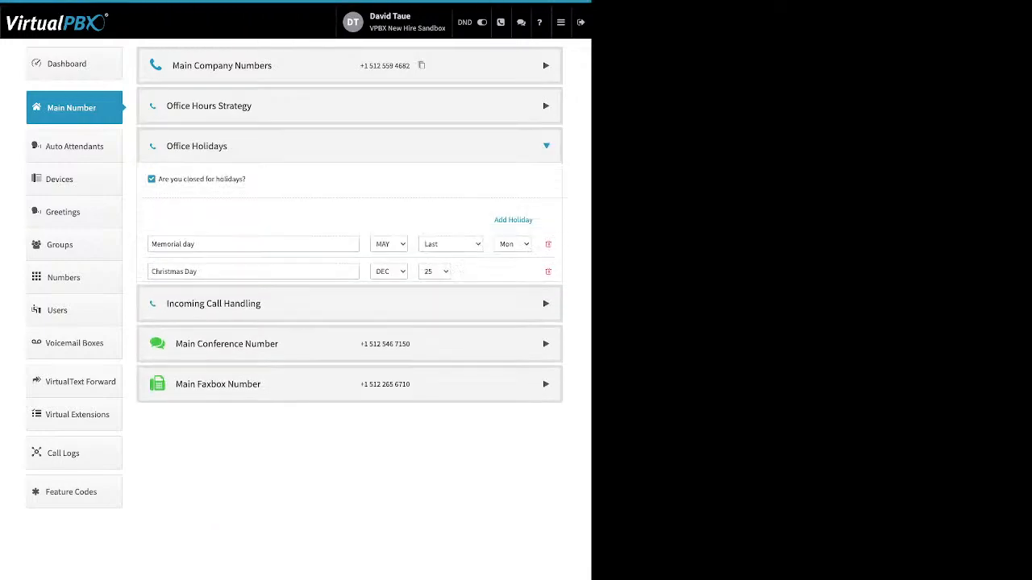
left_click_drag(246, 179, 159, 179)
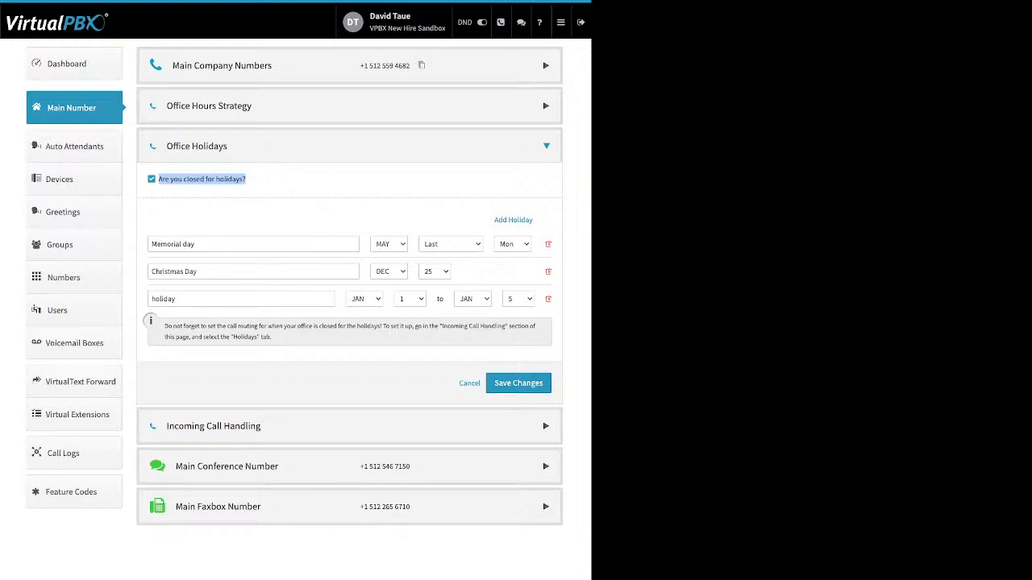
left_click(513, 220)
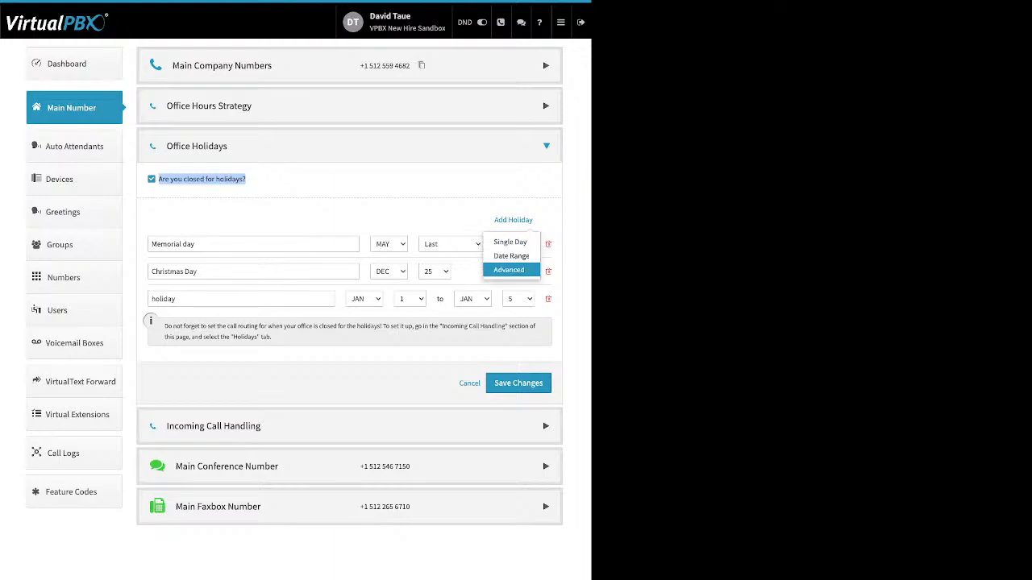
left_click(403, 214)
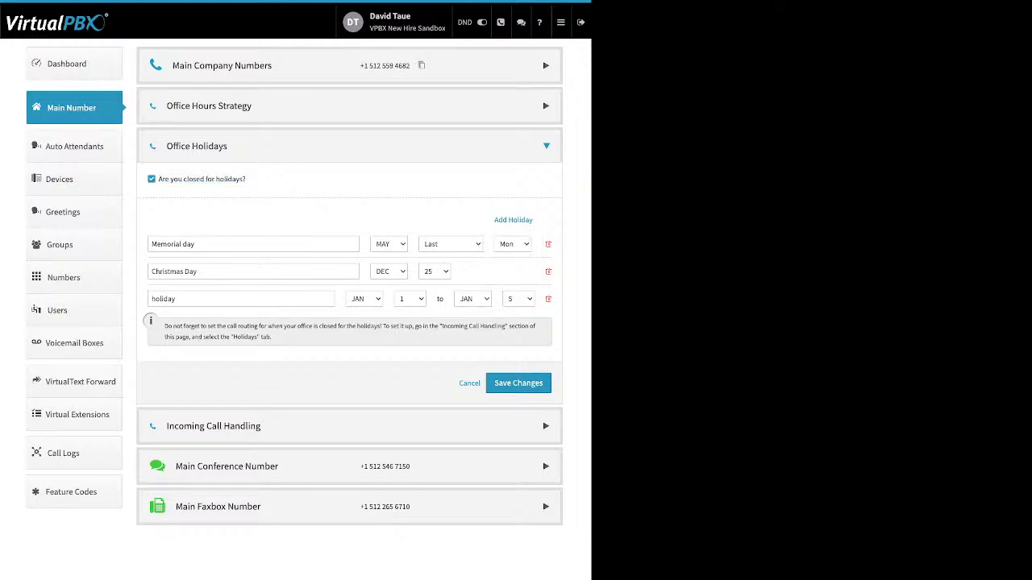
left_click_drag(200, 271, 149, 272)
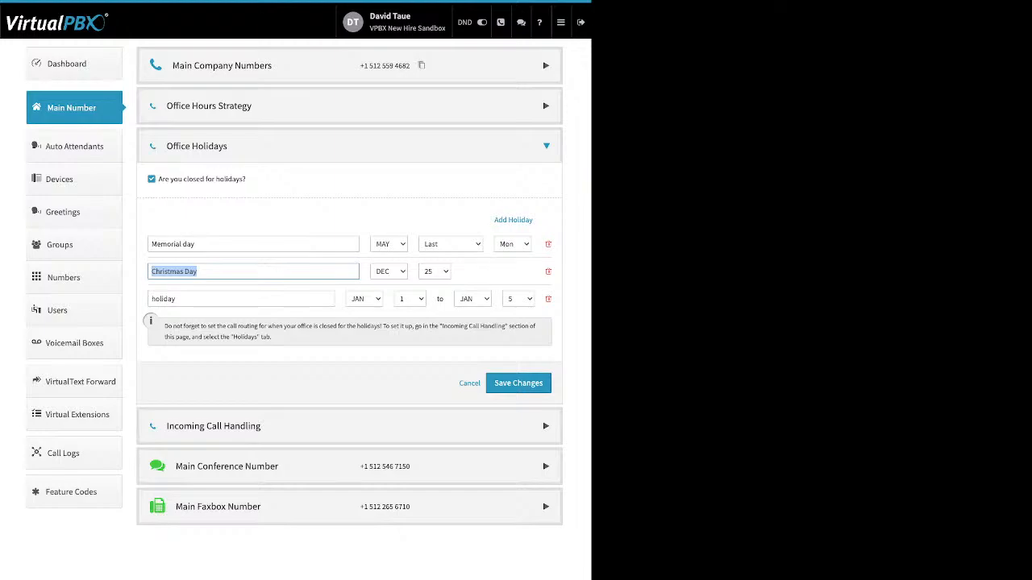
left_click(274, 219)
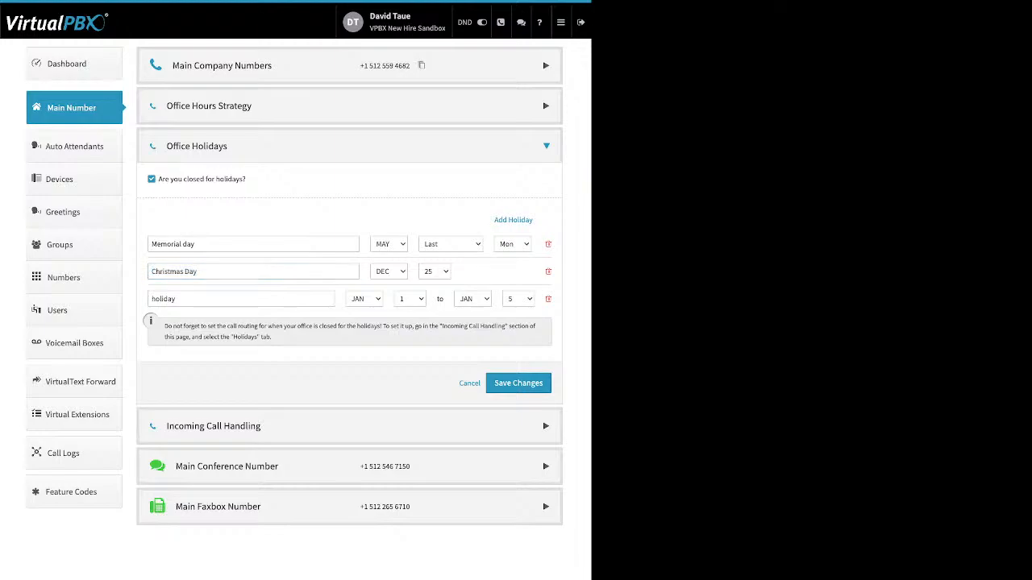
double_click(164, 299)
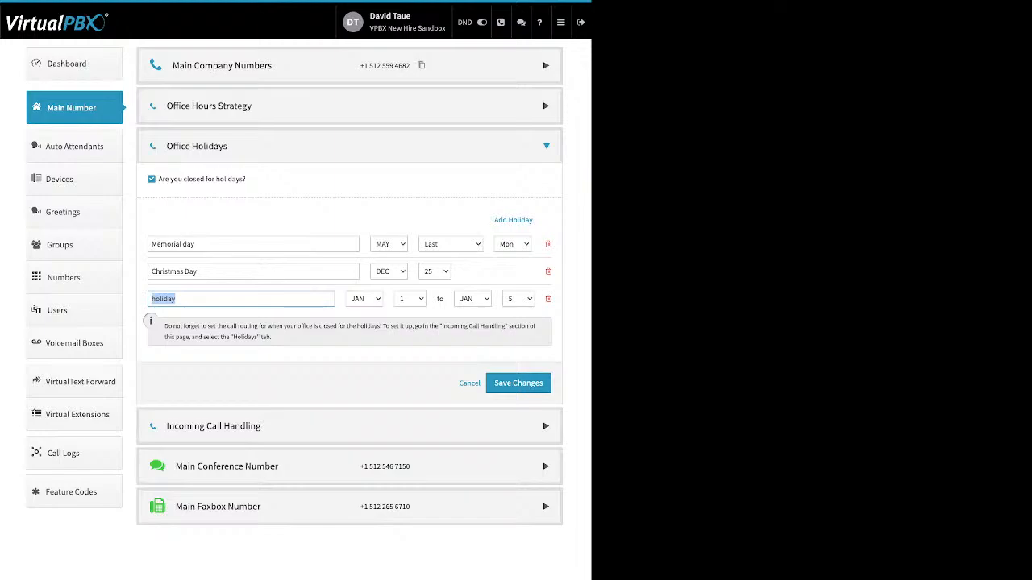
triple_click(174, 244)
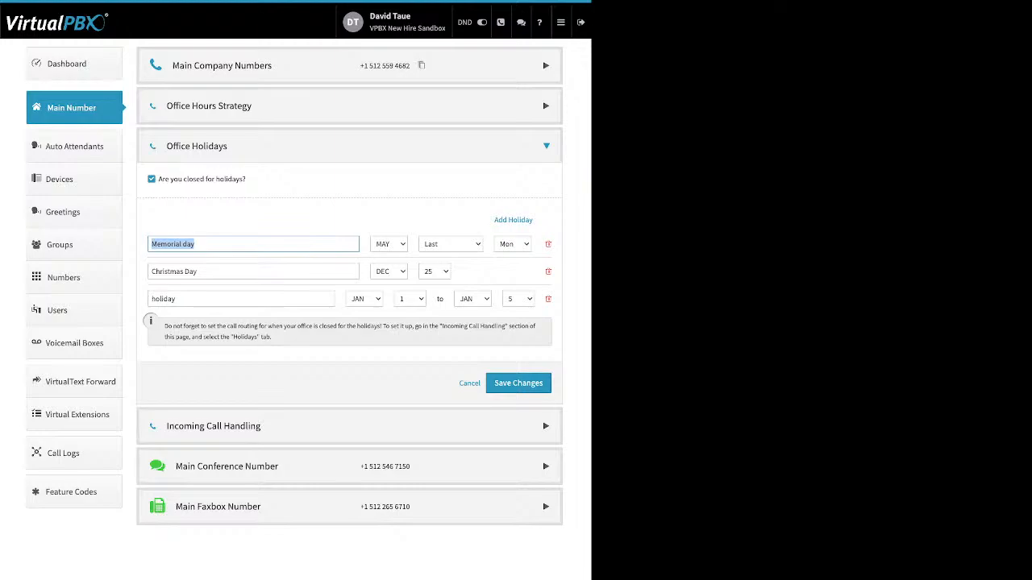
left_click(306, 220)
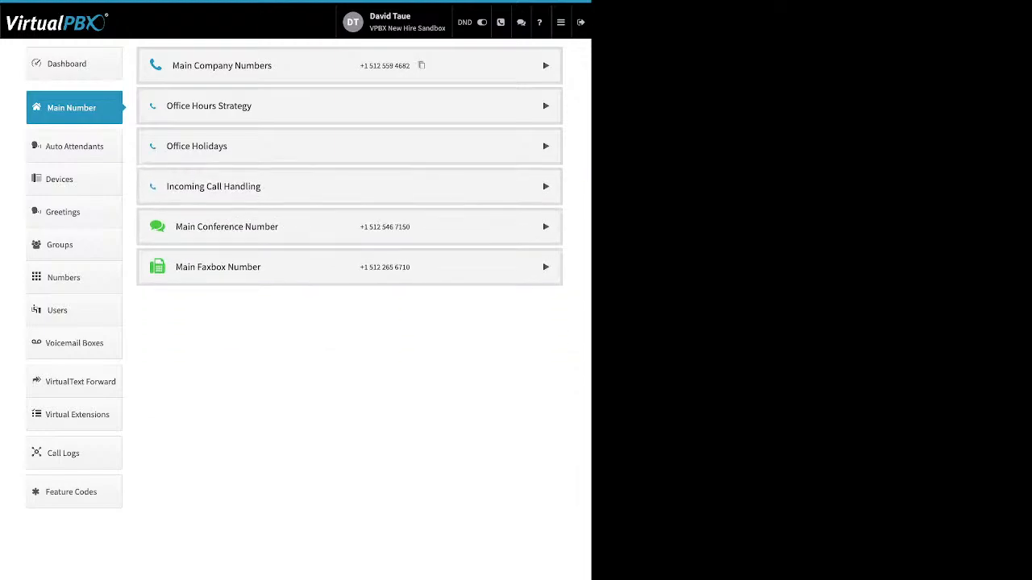
Step: View Incoming Call Handling routing for After Hours, Holidays, then back to Open Hours
left_click(349, 186)
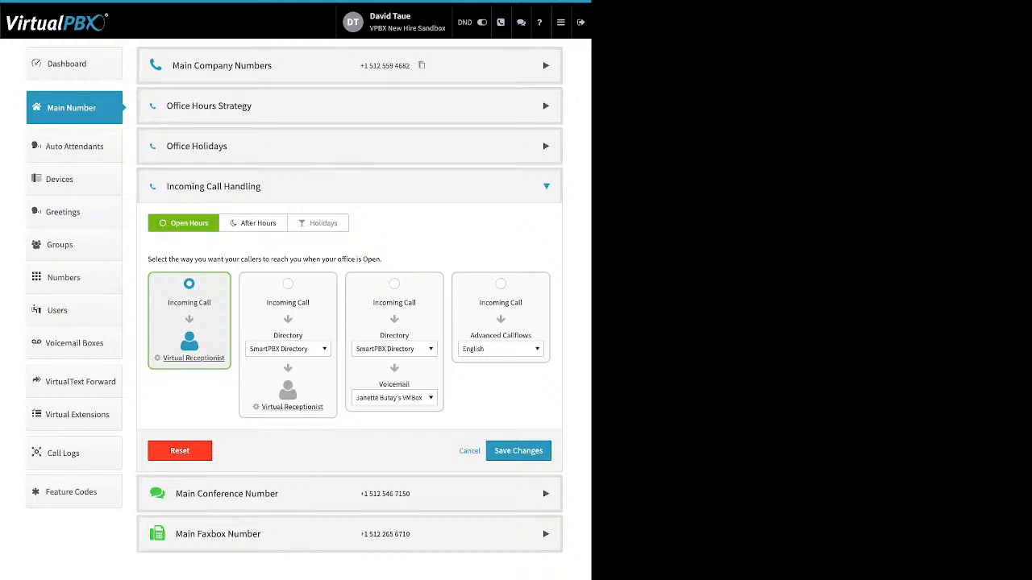
left_click(253, 223)
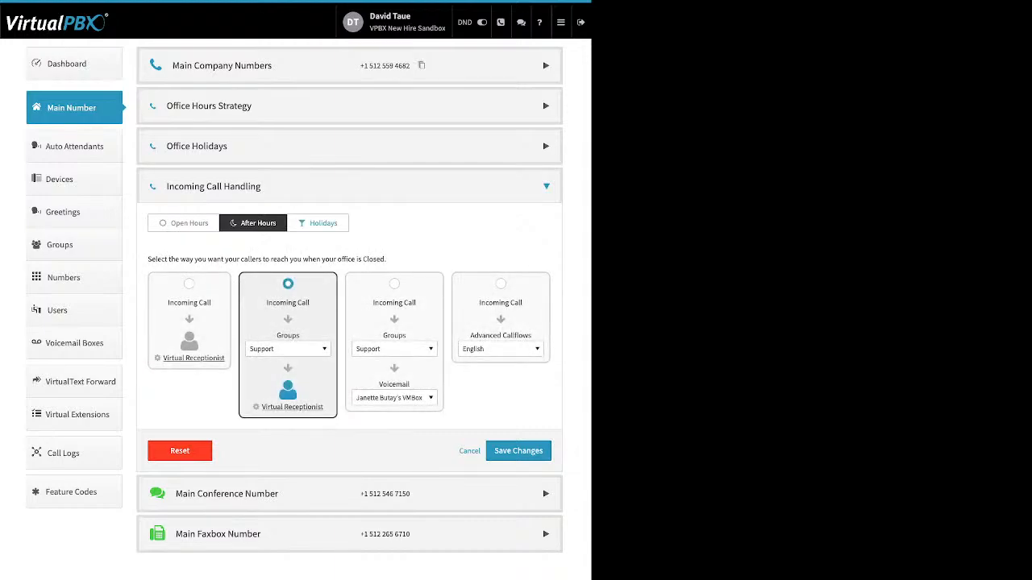
left_click(317, 224)
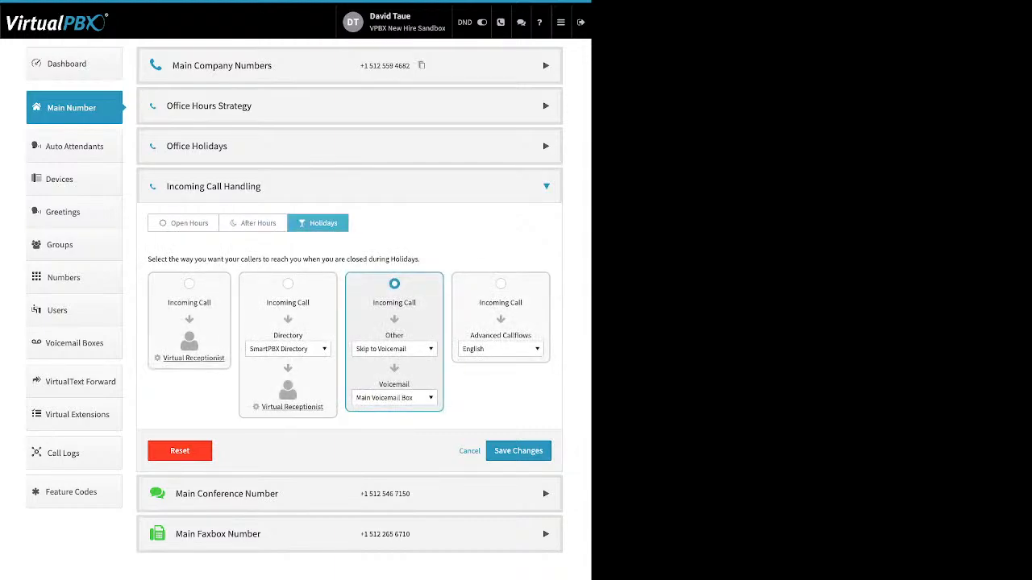
left_click(183, 223)
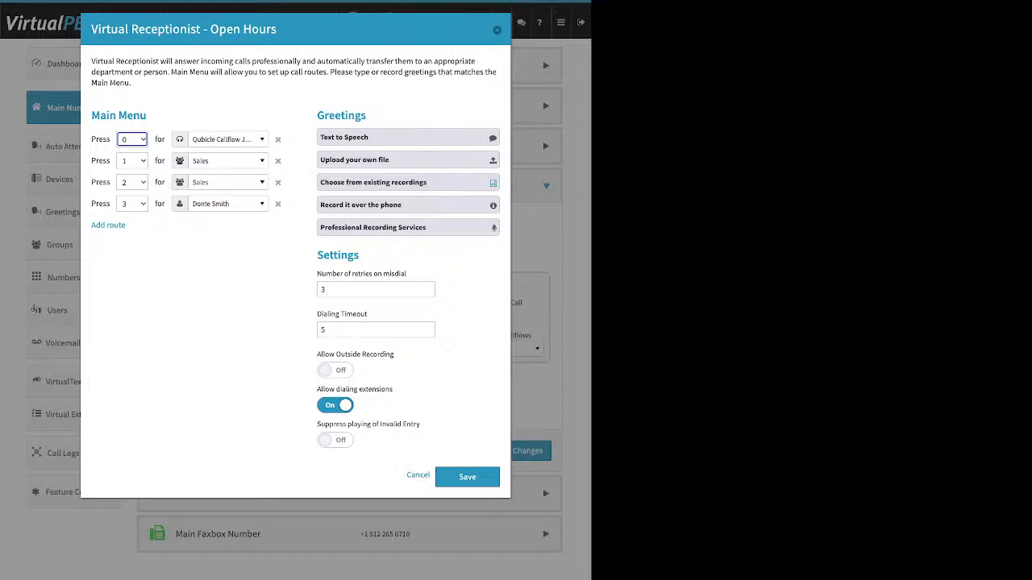
Step: Add a Default route to the SmartPBX Directory in the Open Hours main menu
left_click_drag(146, 116, 91, 115)
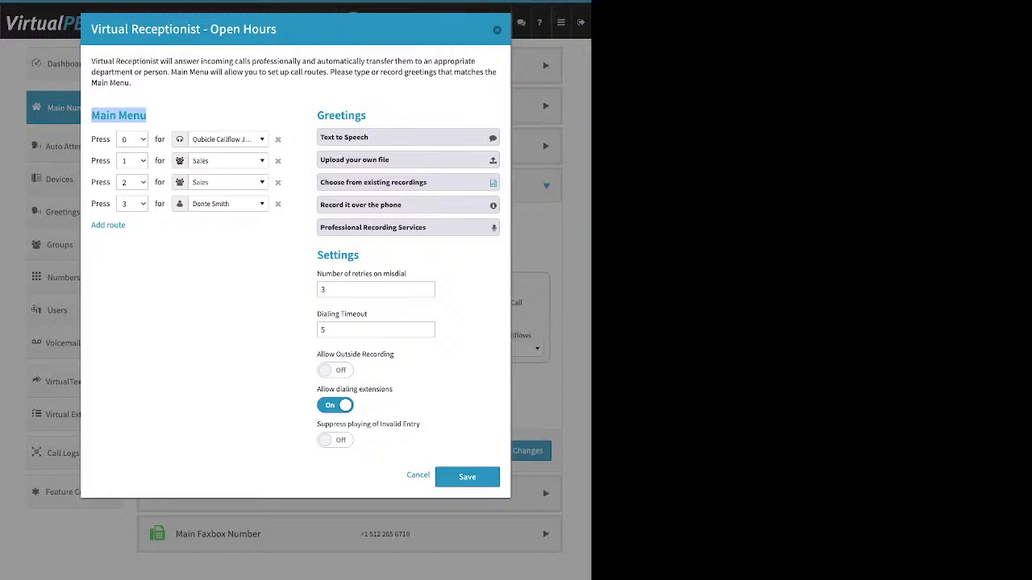
left_click_drag(128, 226, 96, 225)
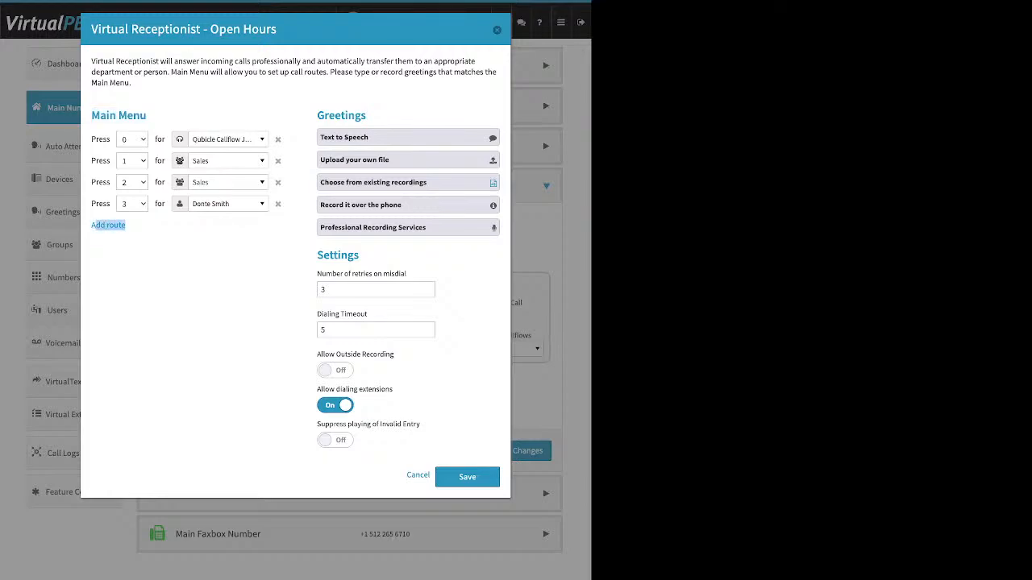
left_click(108, 225)
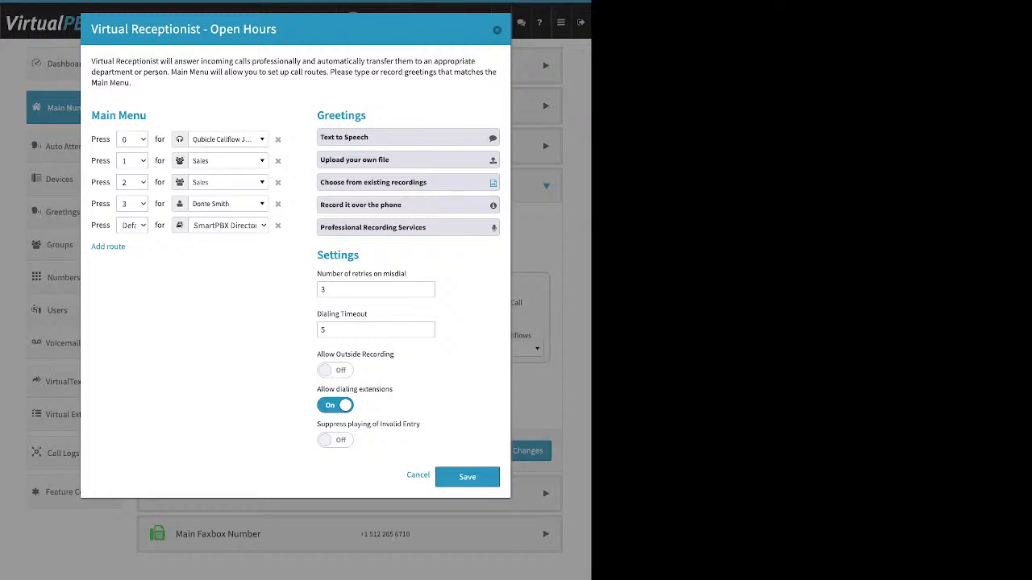
Step: Browse the Press 1 route's destinations, keeping it set to Sales
left_click(228, 161)
scroll(243, 259, "up", 1)
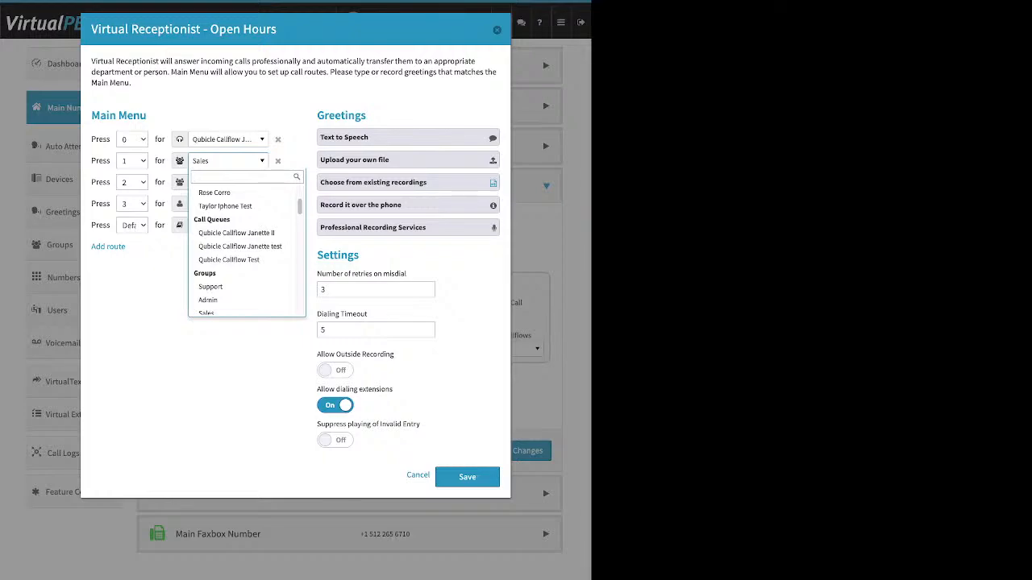
key("Escape")
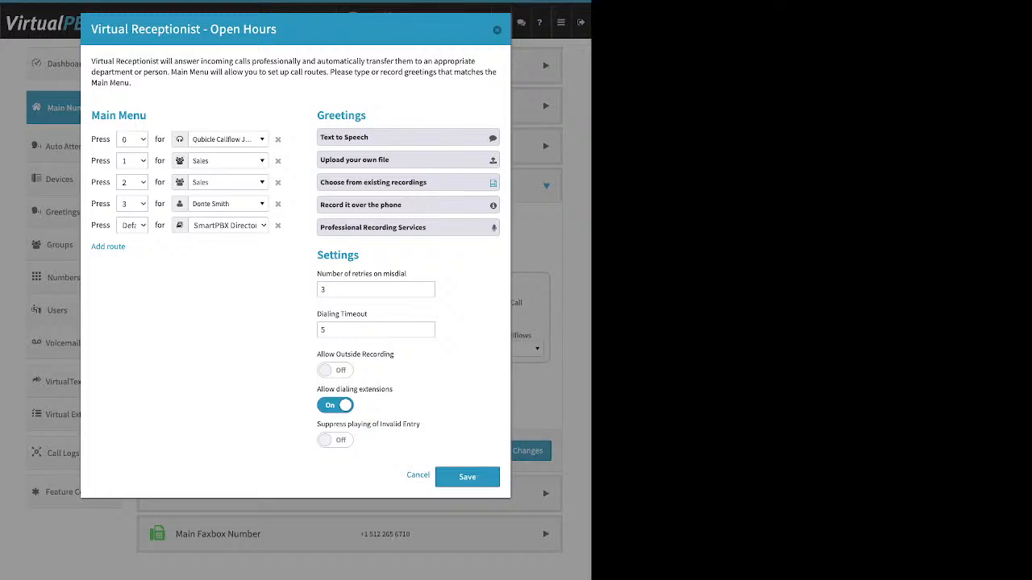
left_click_drag(367, 115, 329, 115)
left_click(310, 117)
Step: Expand the Text to Speech greeting editor, then collapse it with no message entered
left_click(344, 137)
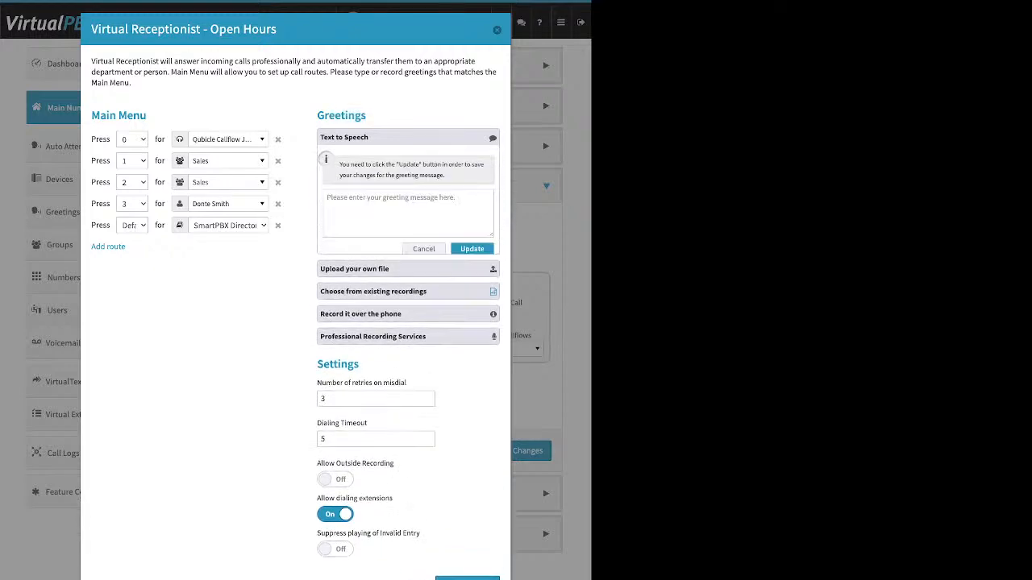
left_click(408, 213)
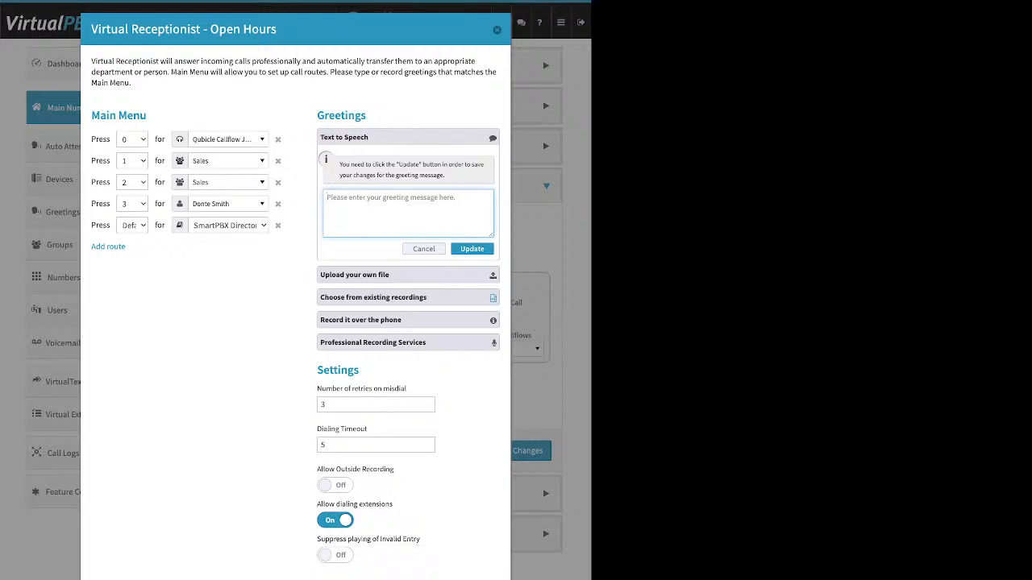
left_click_drag(92, 115, 116, 115)
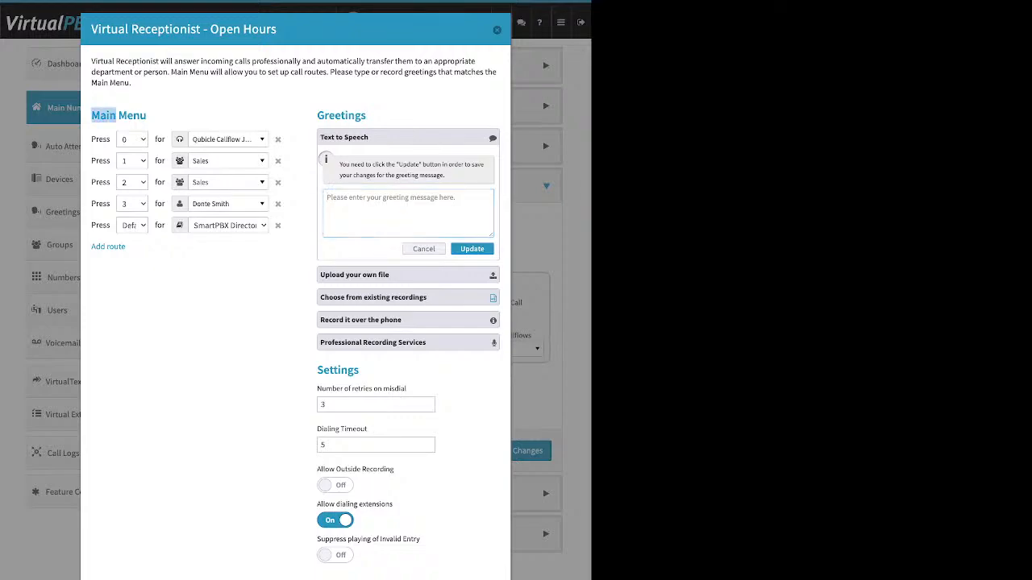
left_click_drag(211, 30, 277, 30)
left_click_drag(91, 115, 119, 115)
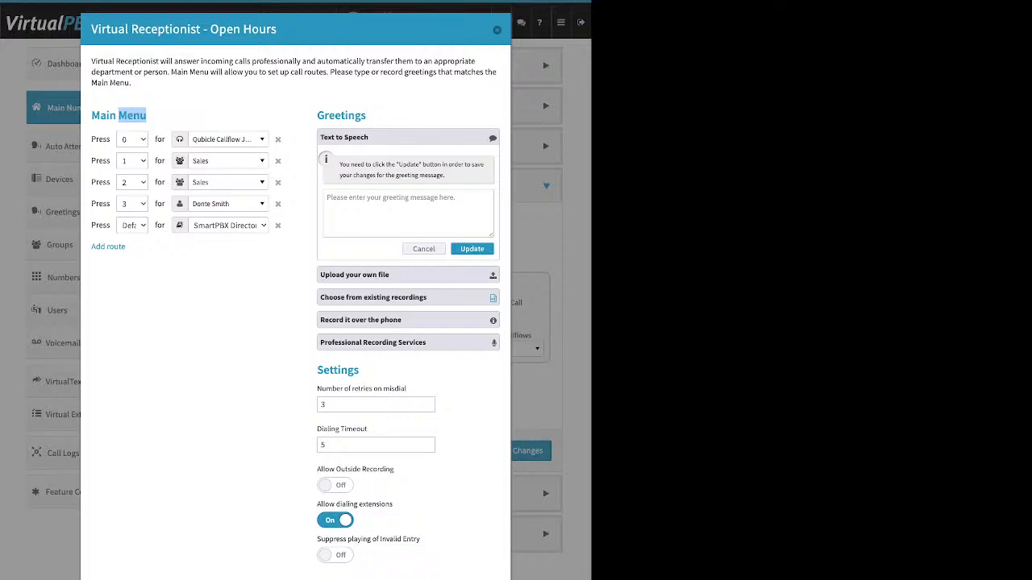
left_click(369, 137)
left_click_drag(369, 137, 320, 137)
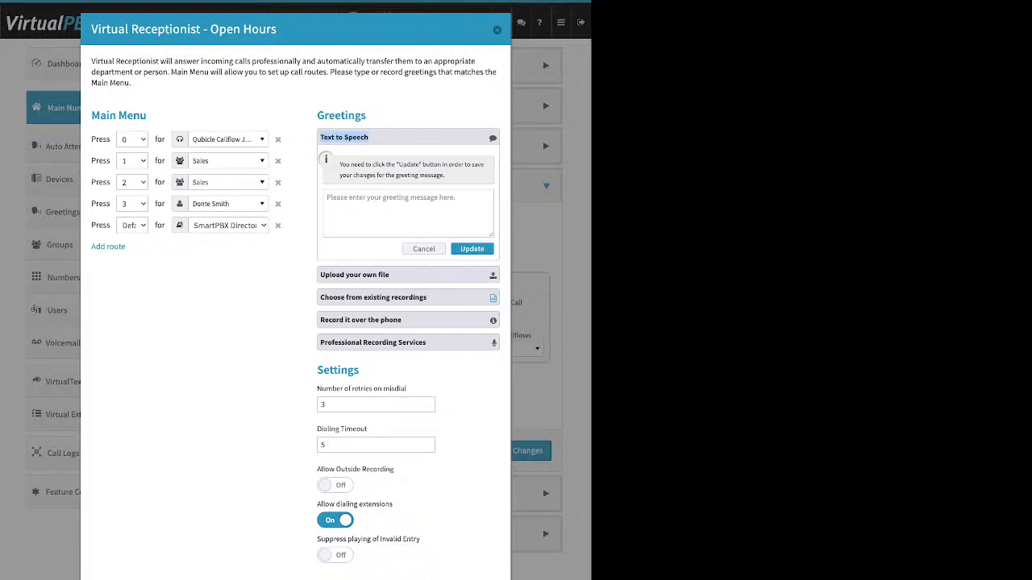
left_click(344, 137)
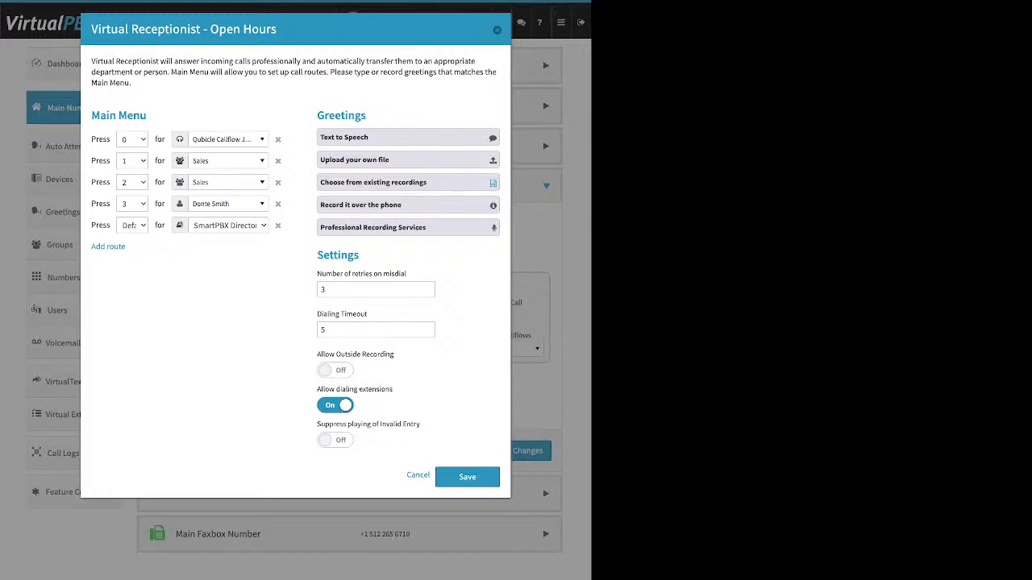
Step: Expand the upload, existing-recordings and record-by-phone greeting options, highlighting the first phone step
left_click(354, 160)
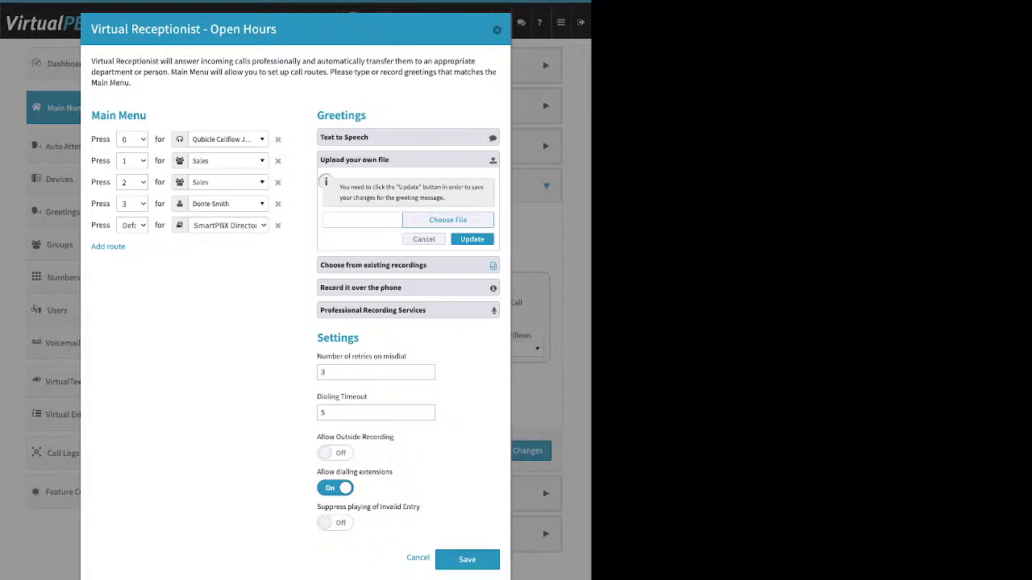
left_click(408, 266)
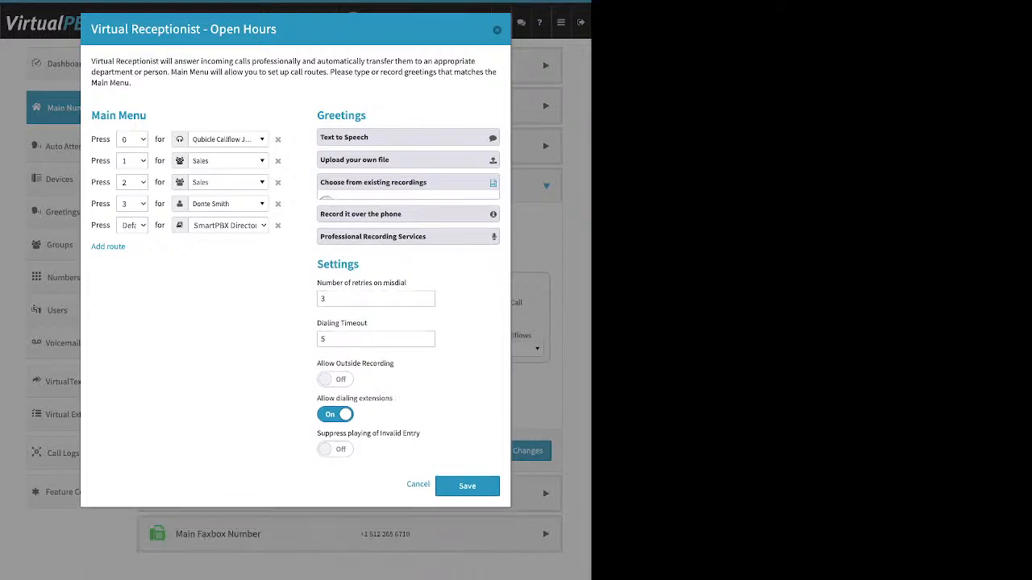
left_click(407, 206)
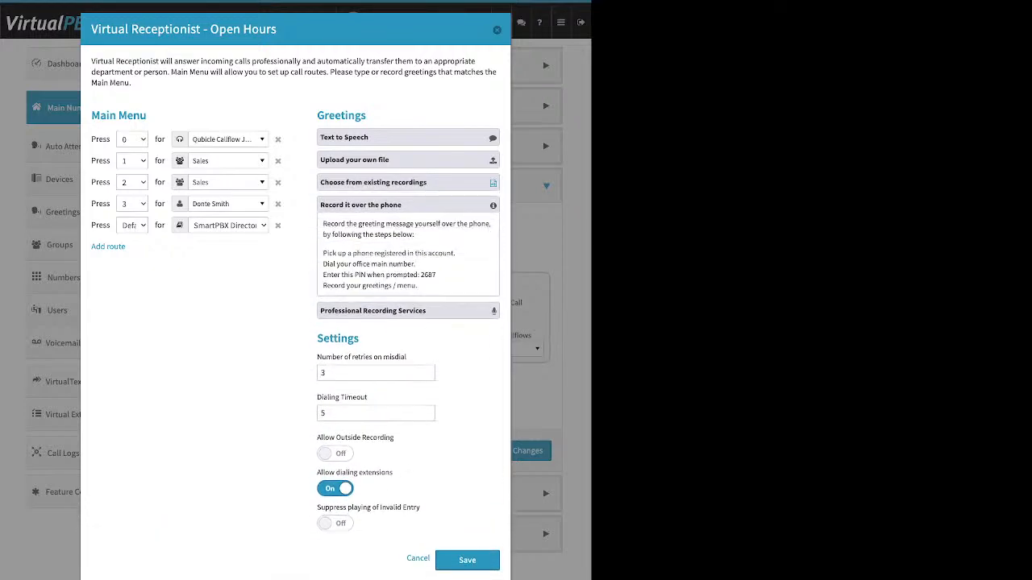
left_click_drag(455, 253, 322, 253)
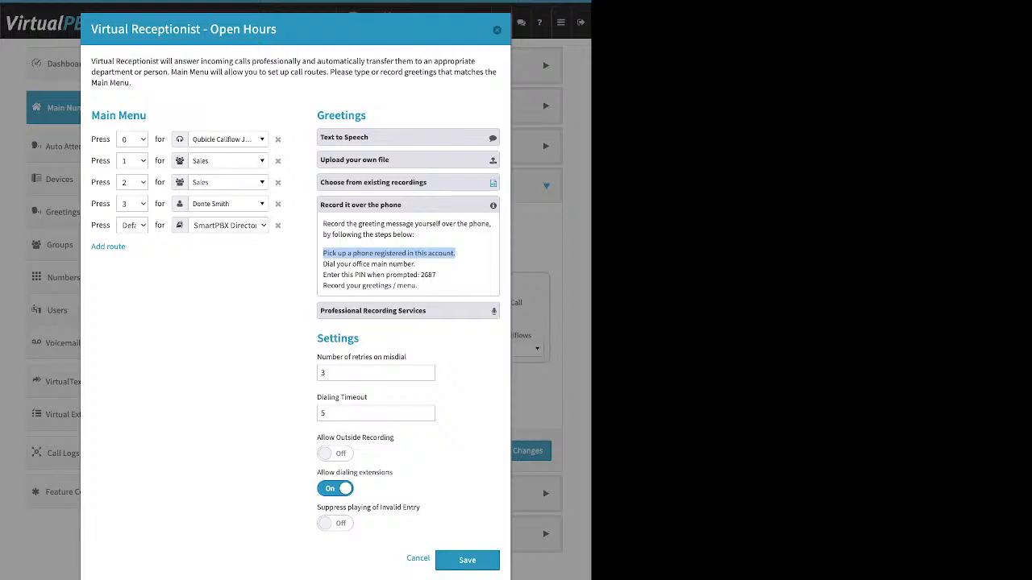
left_click_drag(354, 338, 317, 338)
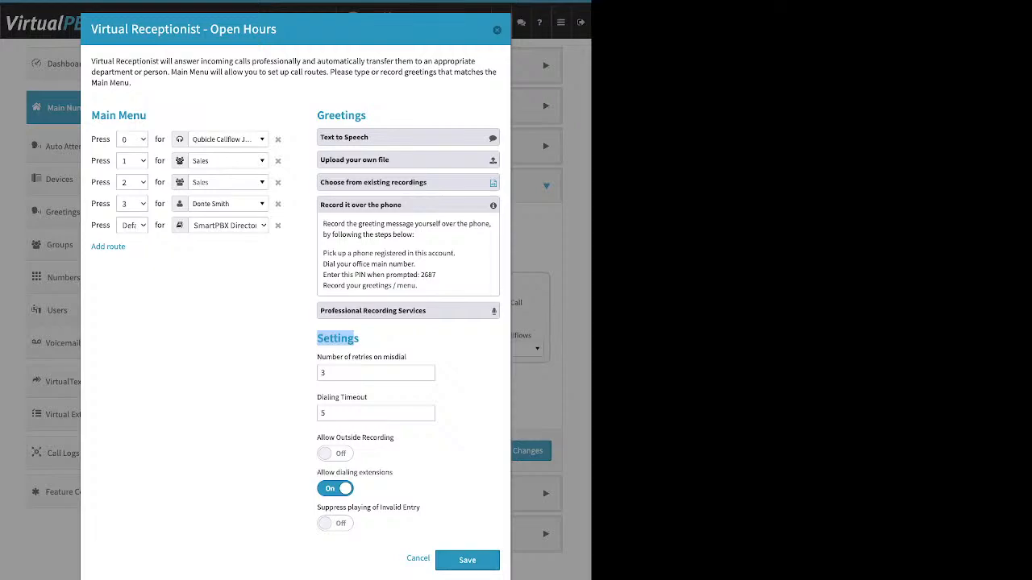
Step: Turn Allow Outside Recording on and highlight the dial-main-number and PIN instructions
left_click_drag(394, 438, 317, 438)
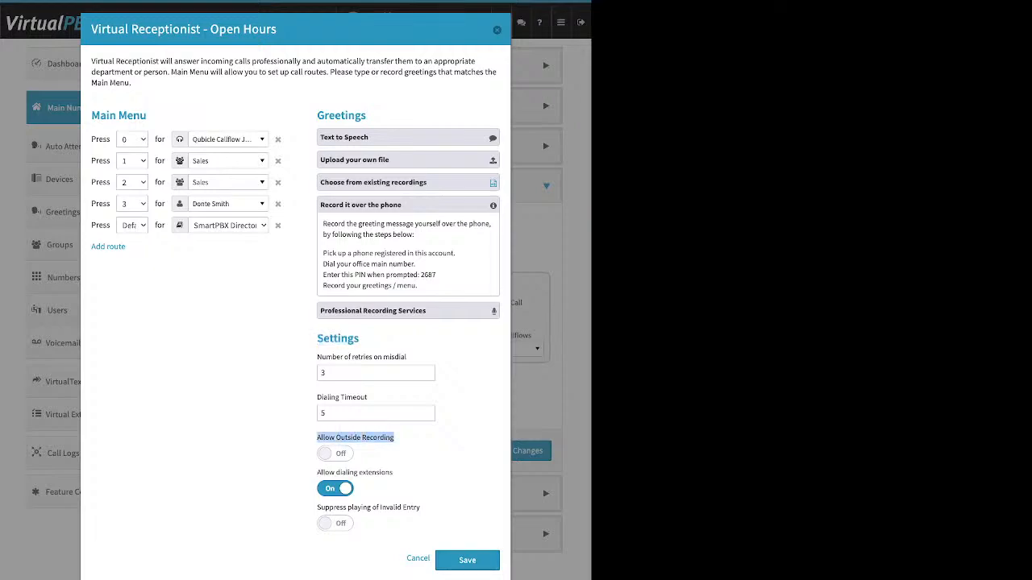
left_click(335, 453)
left_click_drag(416, 264, 377, 264)
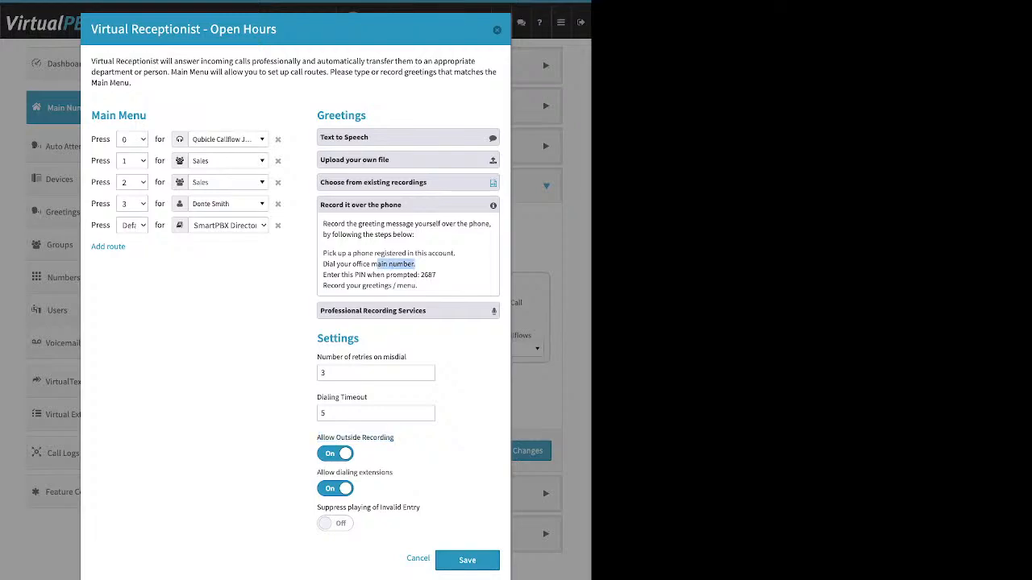
left_click_drag(436, 275, 419, 275)
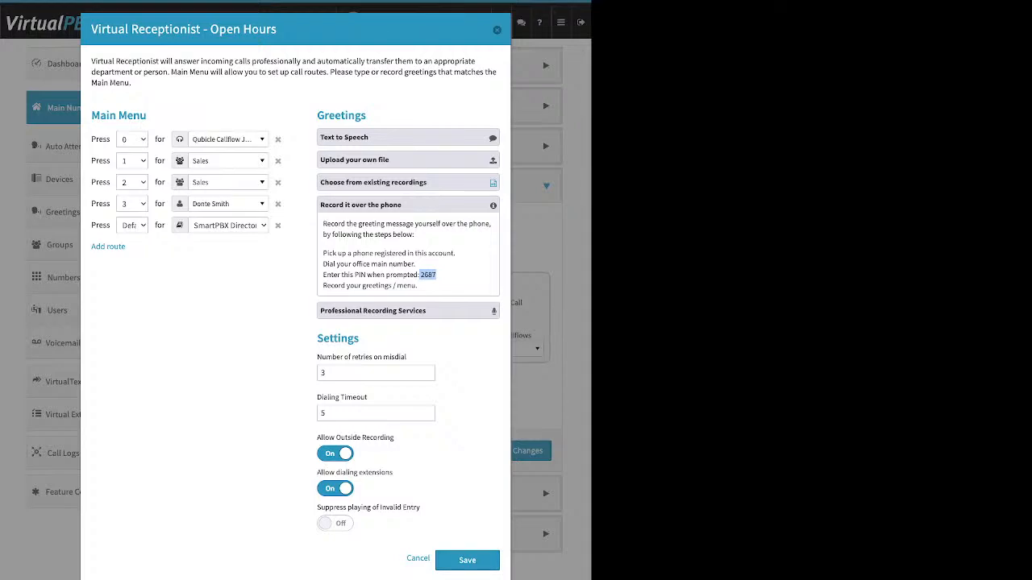
Step: Expand Professional Recording Services to review pricing, then expand and collapse Upload your own file
left_click(373, 311)
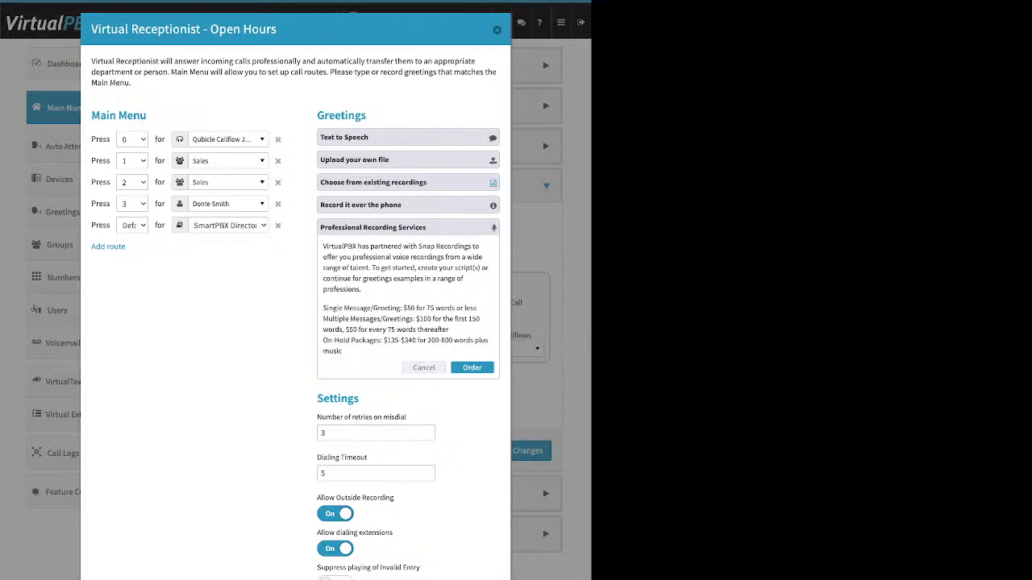
left_click(408, 159)
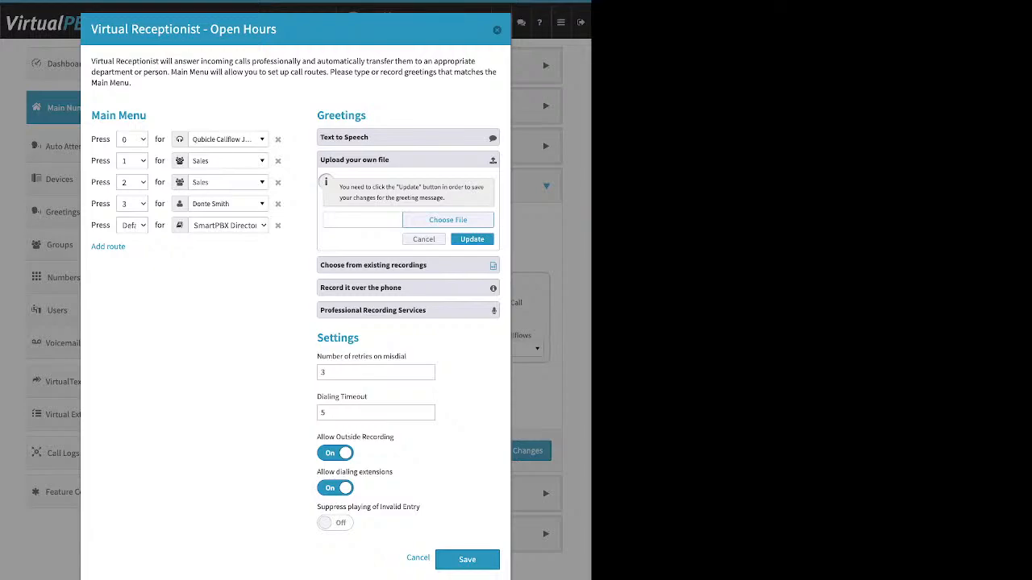
left_click(424, 240)
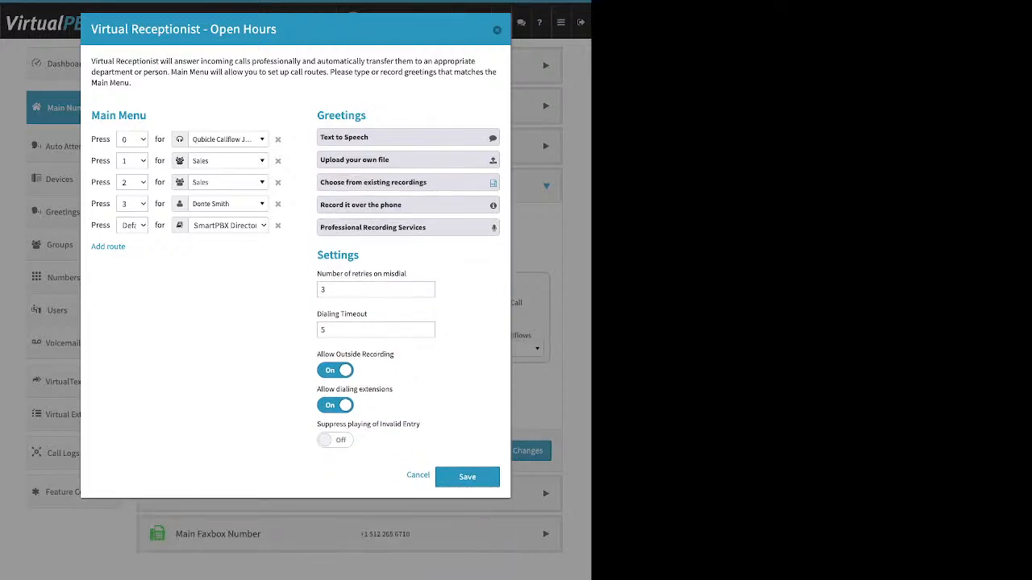
Step: Change Number of retries on misdial from 3 to 1, keeping Dialing Timeout at 5 seconds
left_click_drag(360, 256, 324, 255)
left_click_drag(406, 274, 316, 274)
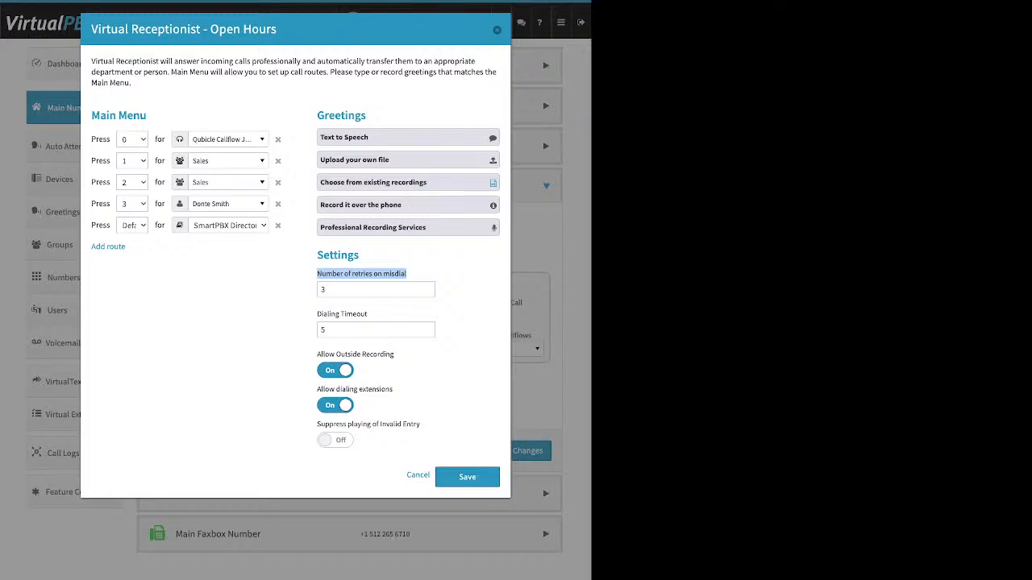
double_click(324, 330)
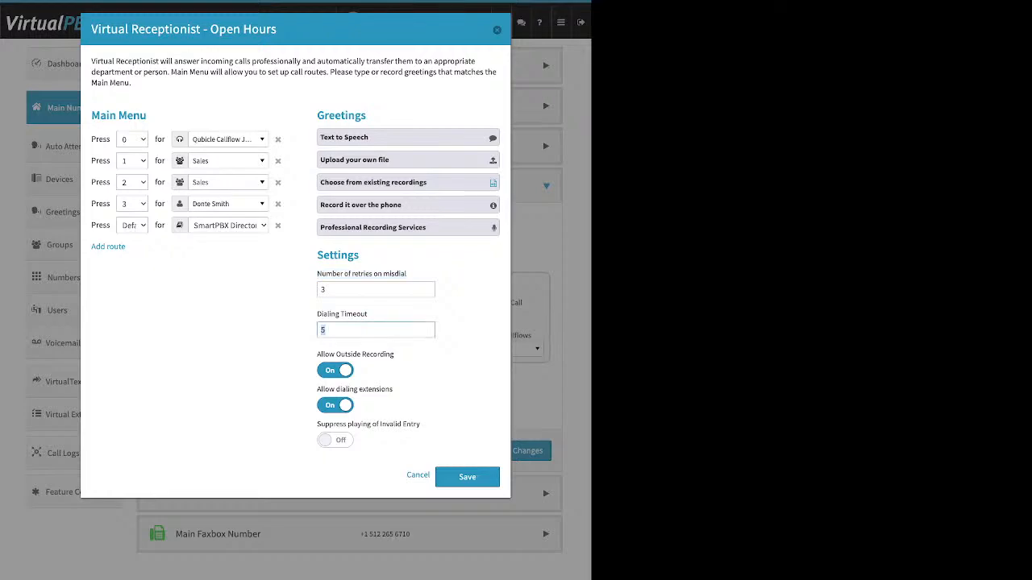
double_click(324, 289)
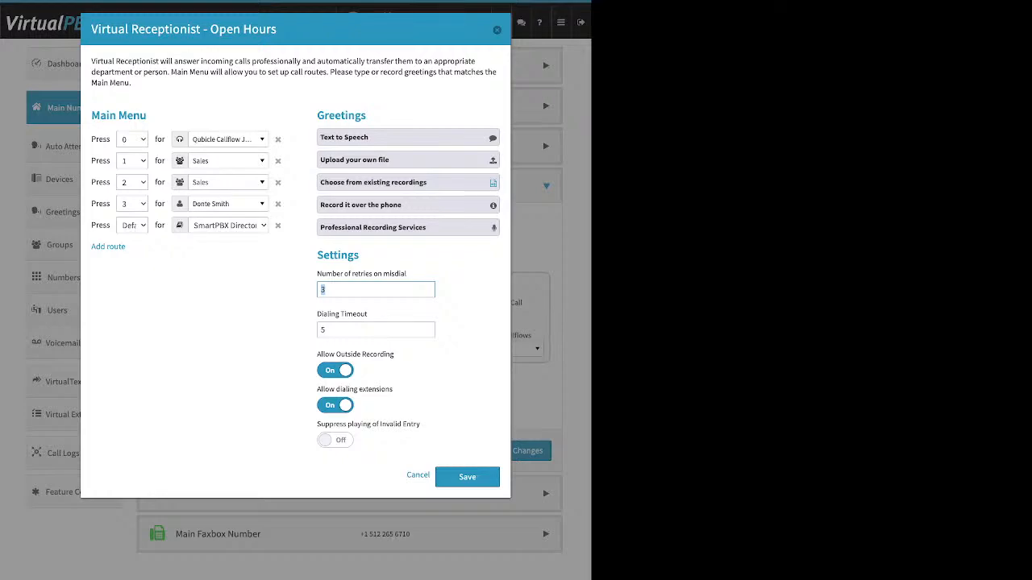
type("1")
left_click_drag(368, 314, 317, 315)
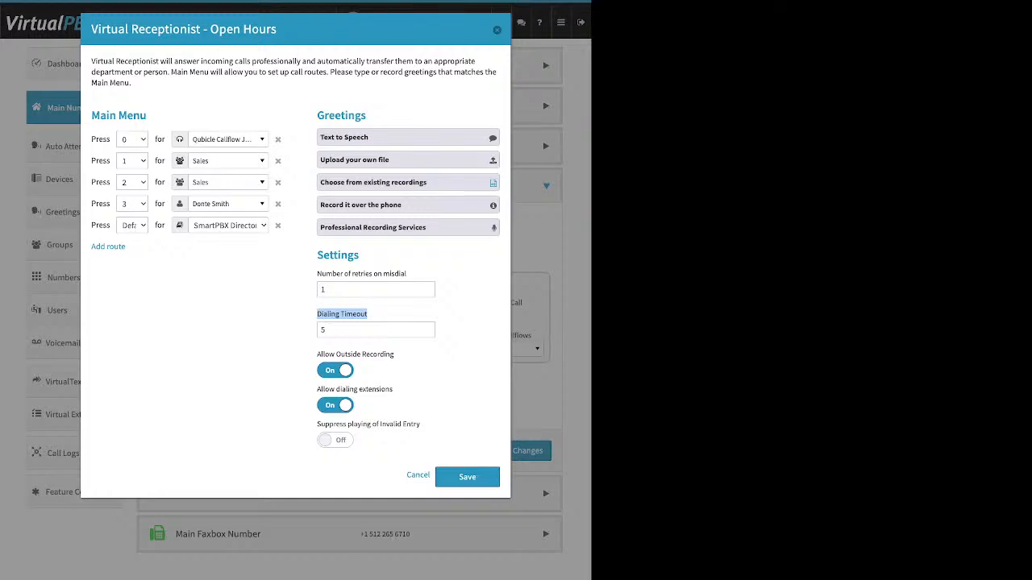
Step: Turn Allow Outside Recording off and toggle Allow dialing extensions off and back on
left_click(335, 371)
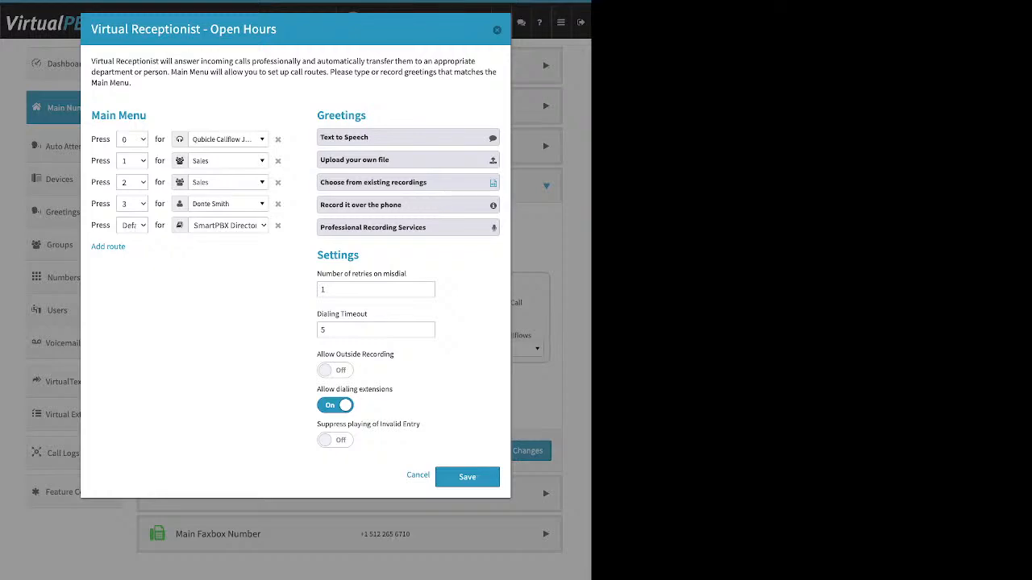
left_click_drag(395, 354, 323, 355)
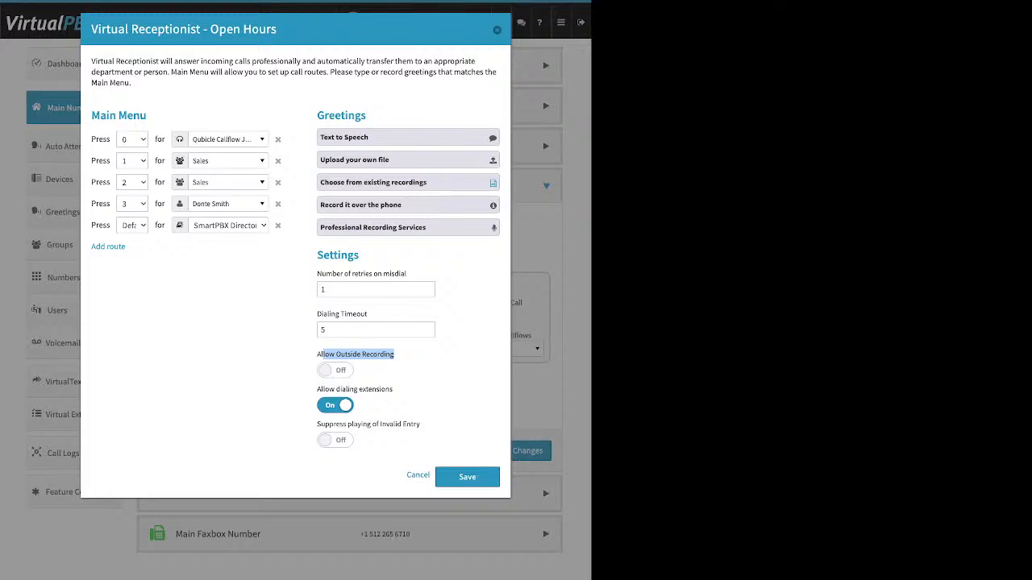
left_click(395, 361)
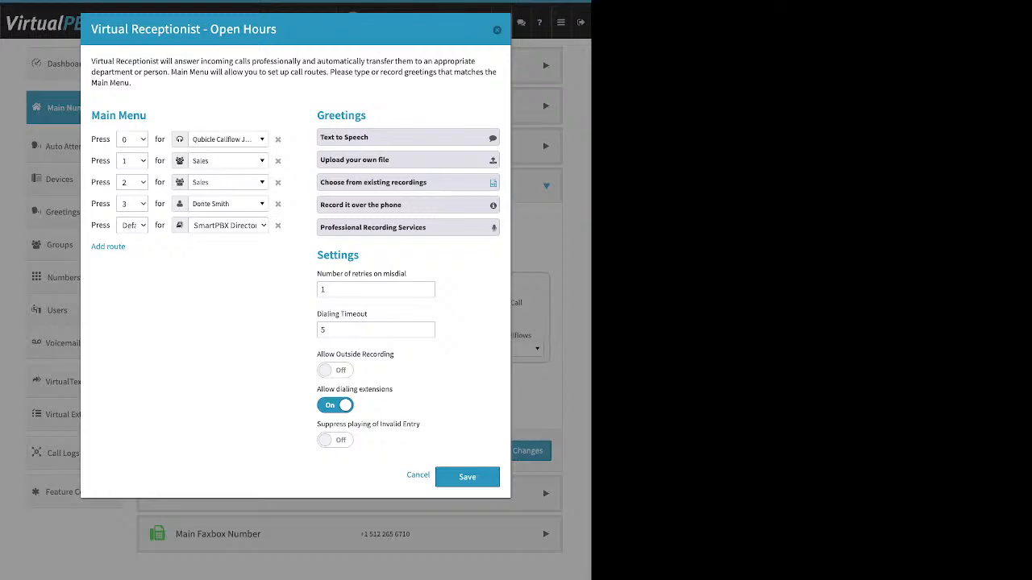
left_click_drag(394, 390, 322, 389)
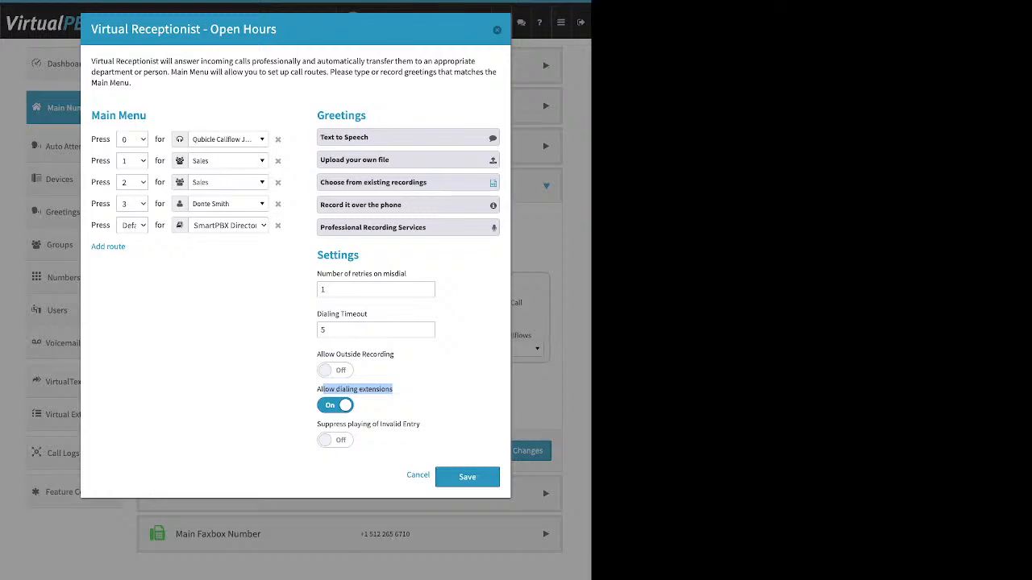
left_click(336, 405)
left_click(393, 390)
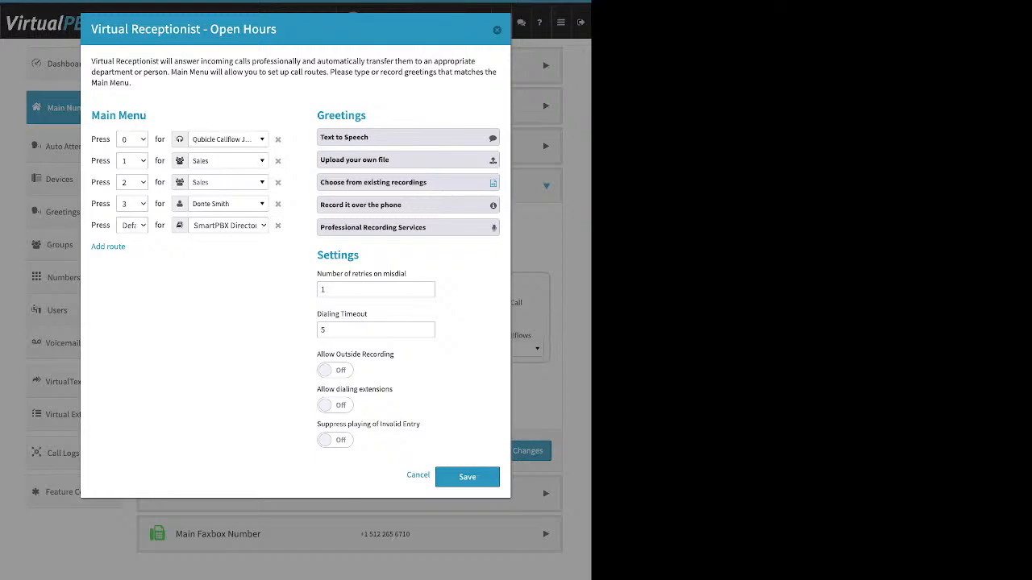
left_click(335, 405)
Step: Delete the Default route to SmartPBX Directory, leaving main-menu routes 0–3
triple_click(369, 424)
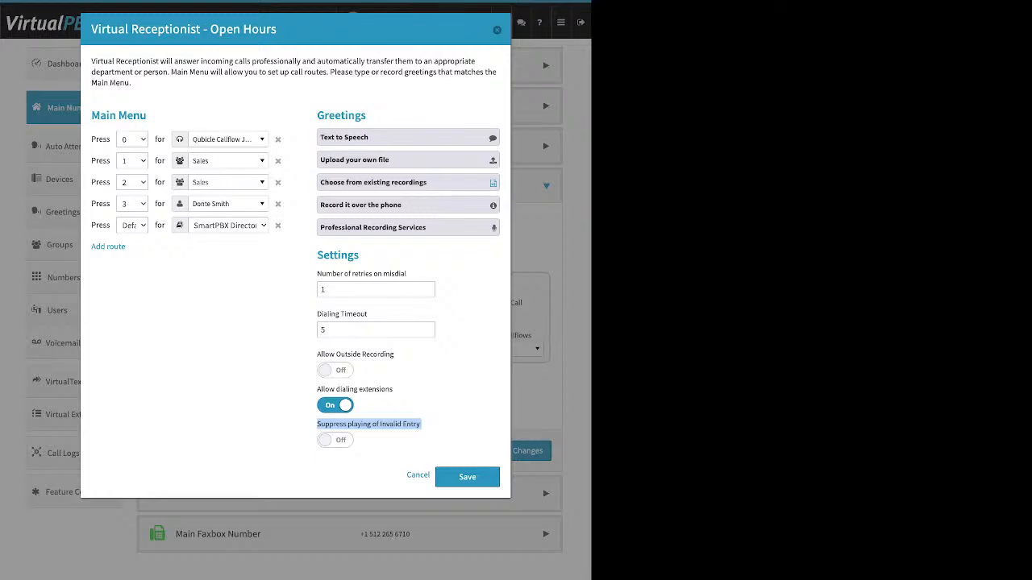
left_click(428, 425)
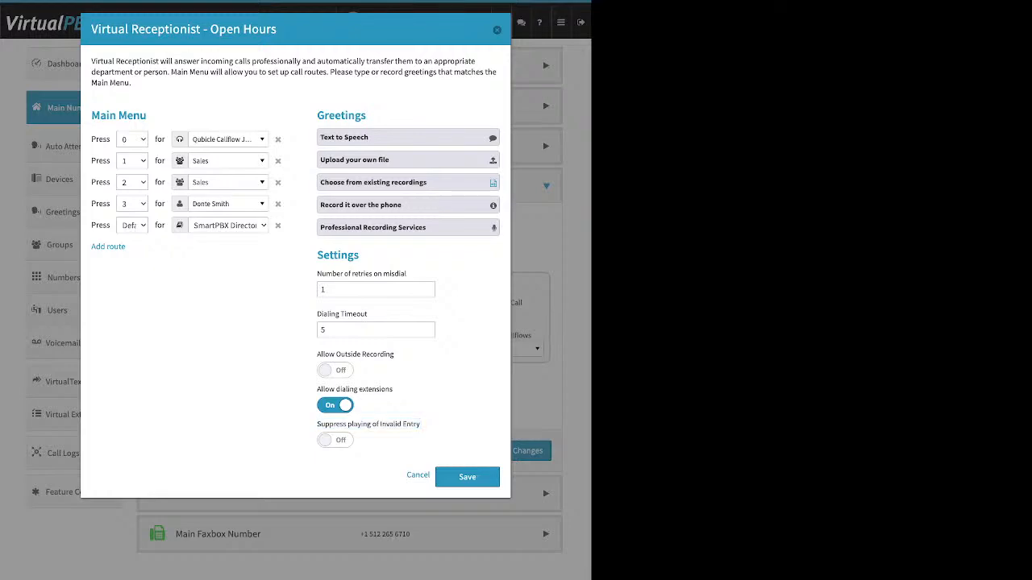
left_click(278, 226)
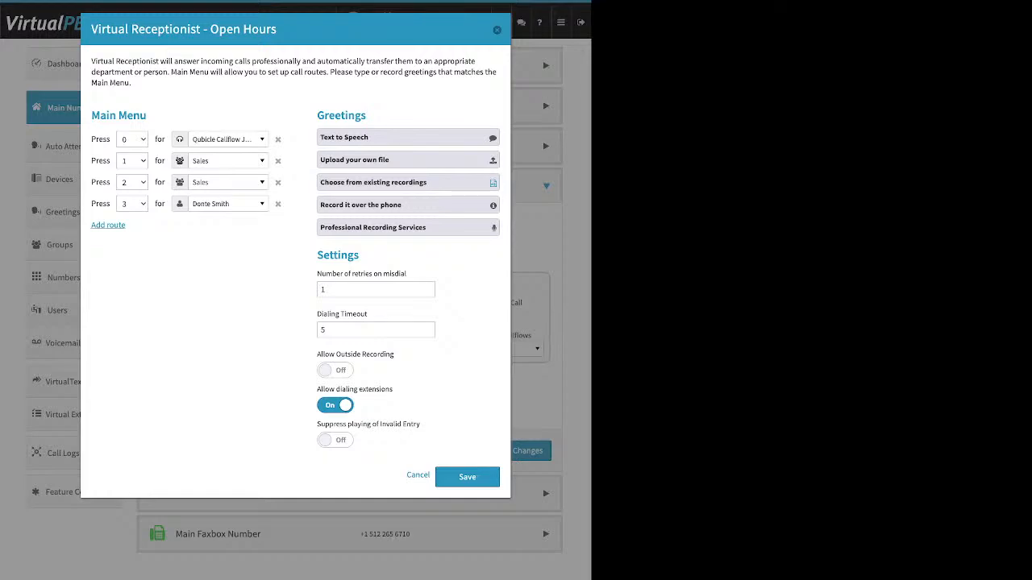
Step: Restore and re-remove the Default route, toggling Suppress playing of Invalid Entry on then off
left_click(108, 224)
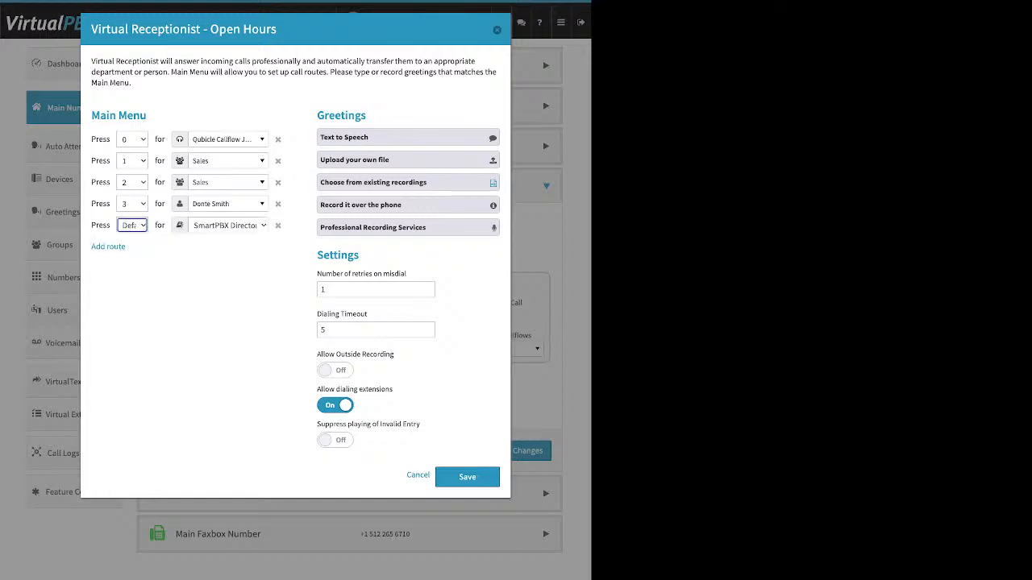
left_click(335, 440)
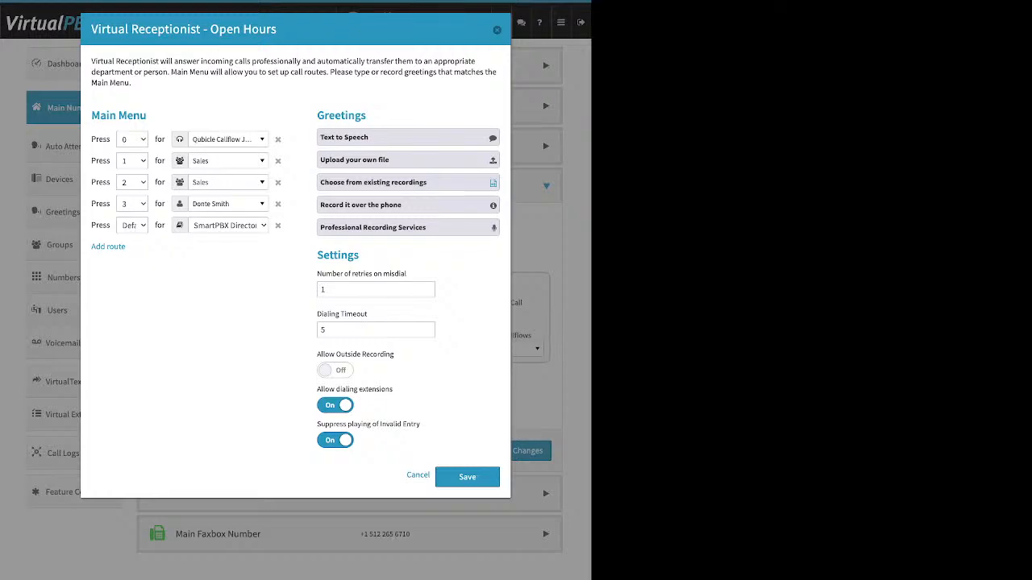
left_click(277, 225)
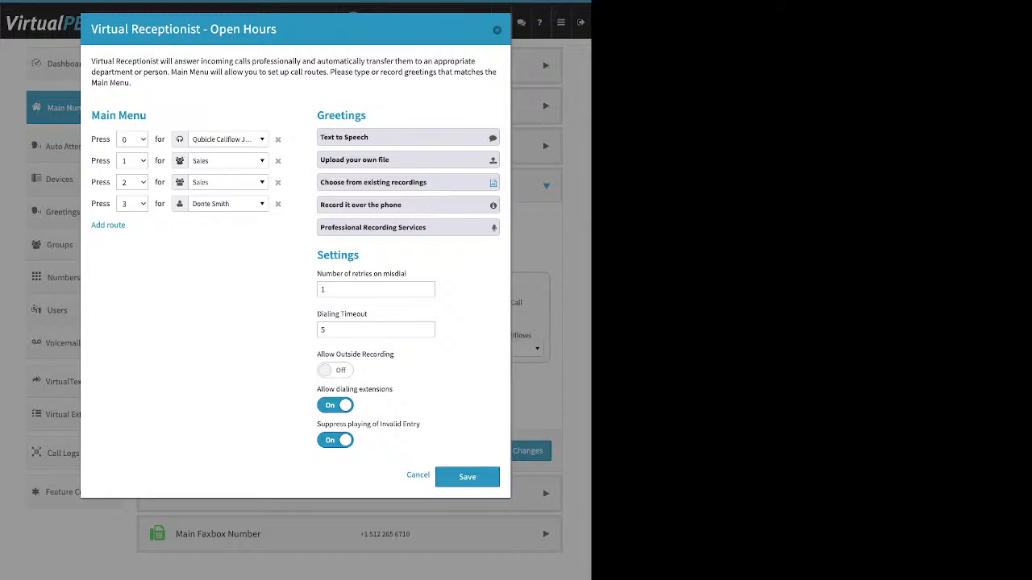
left_click(335, 440)
Step: Save the Open Hours receptionist without the Default route
left_click_drag(147, 116, 117, 116)
left_click_drag(366, 116, 329, 116)
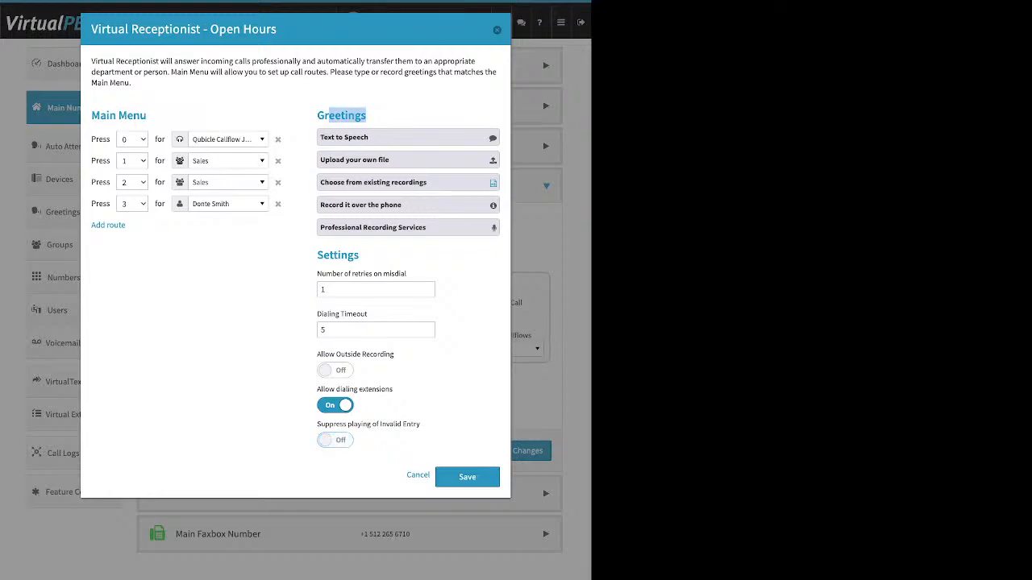
left_click_drag(359, 255, 317, 254)
left_click(317, 255)
left_click(466, 476)
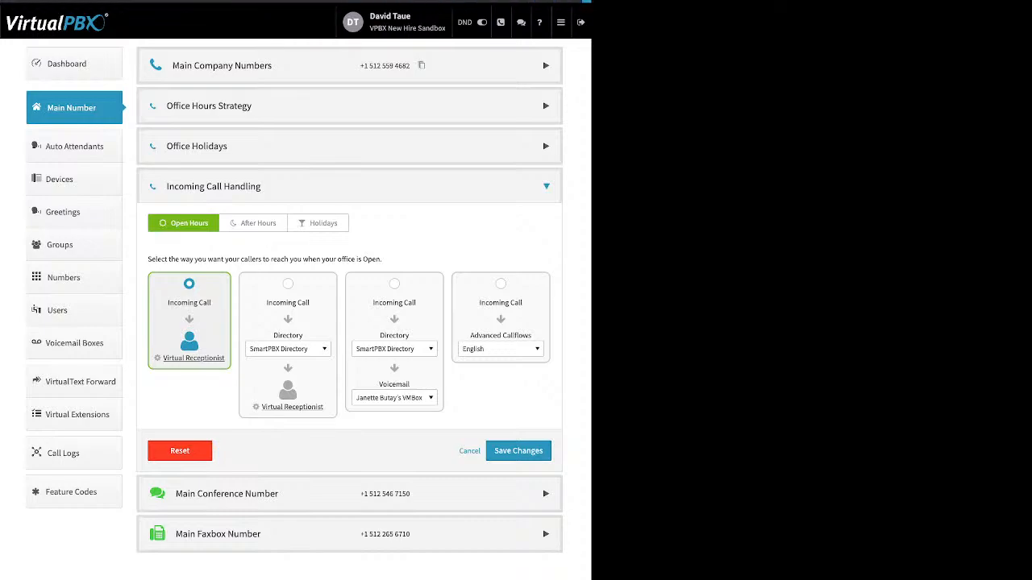
Step: Save the call strategy and view After Hours routing: Support group, then Virtual Receptionist
left_click(518, 451)
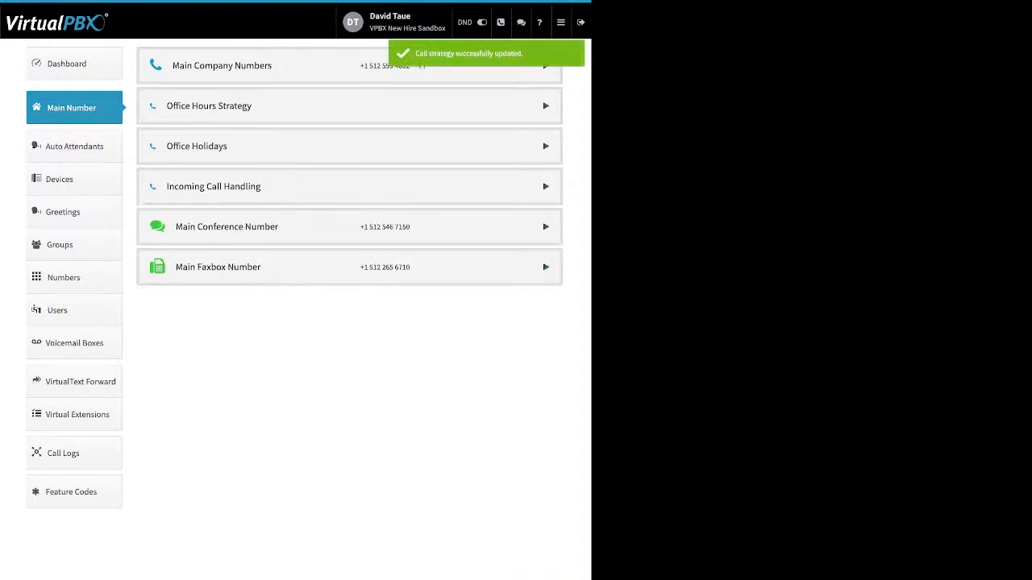
left_click(214, 186)
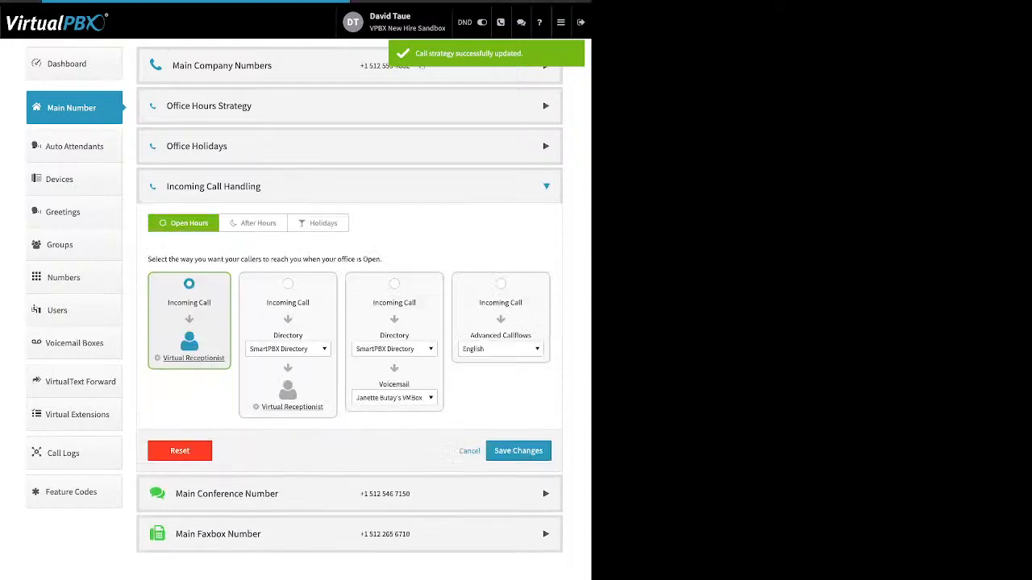
left_click(253, 223)
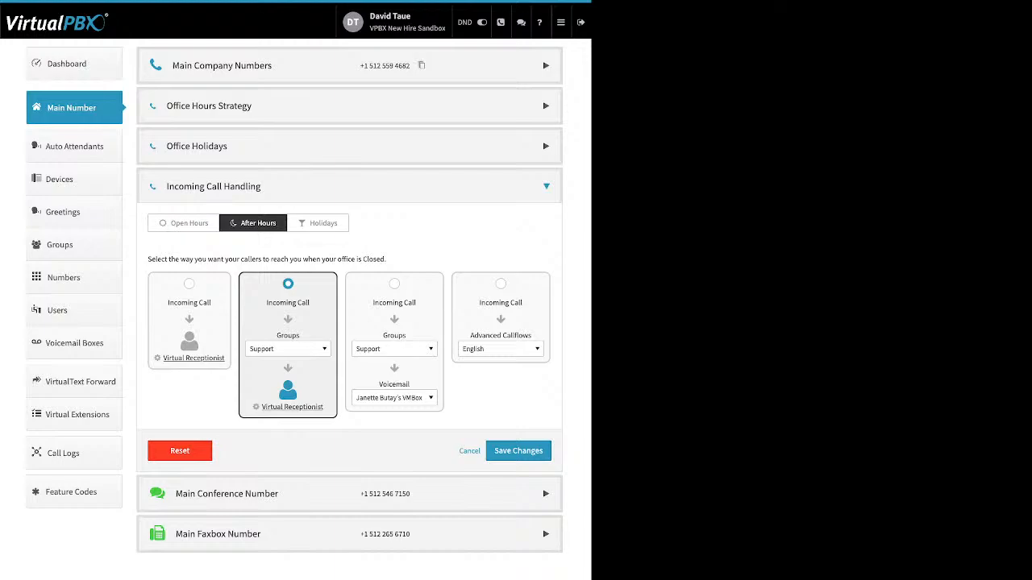
left_click(288, 349)
scroll(300, 447, "up", 2)
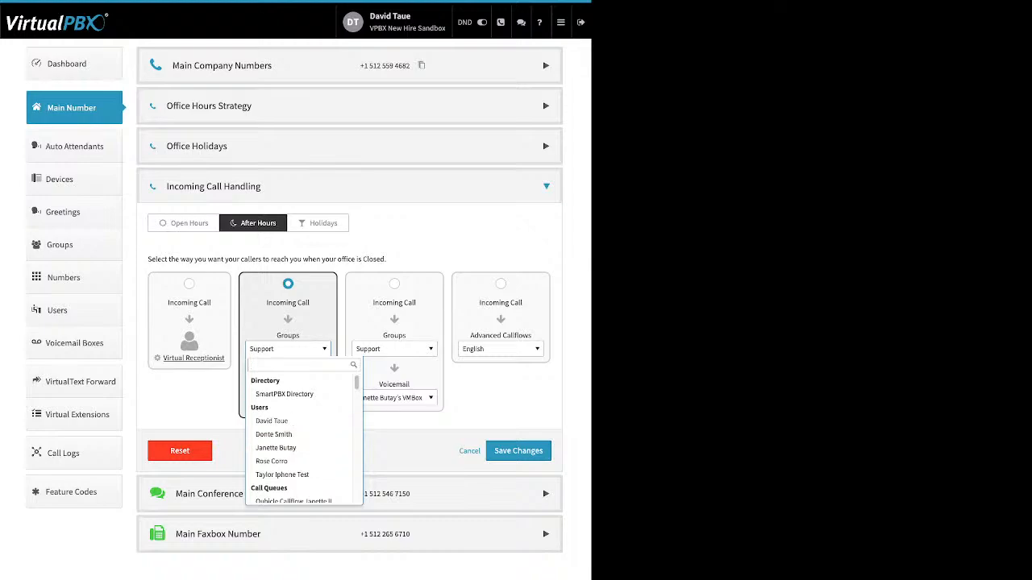
key("Escape")
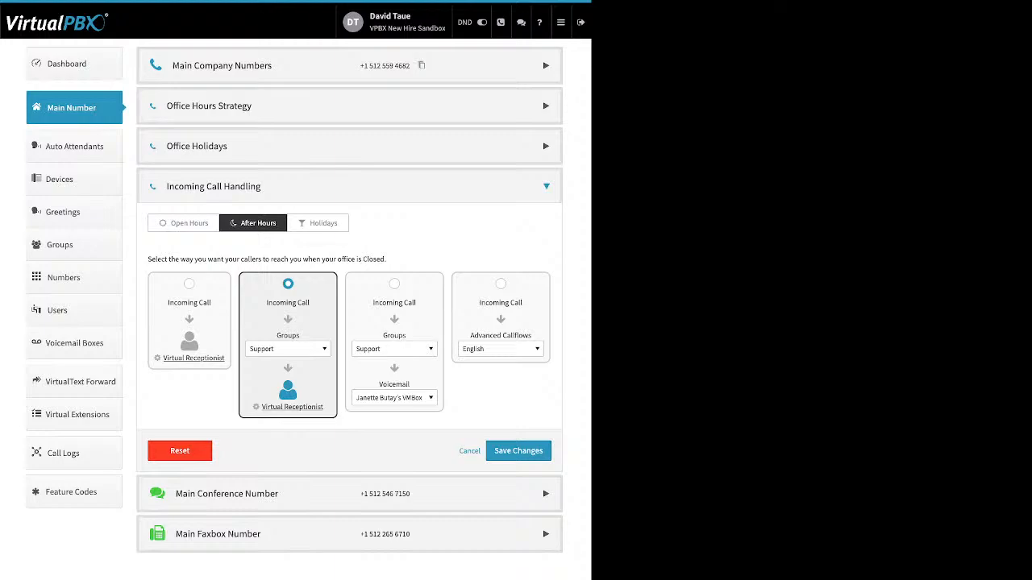
left_click(292, 407)
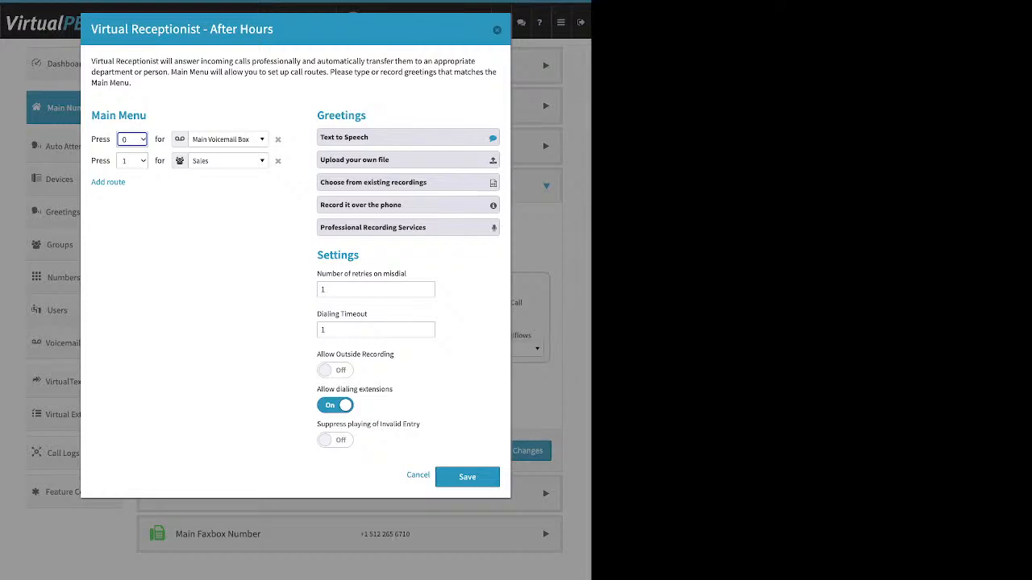
left_click(408, 137)
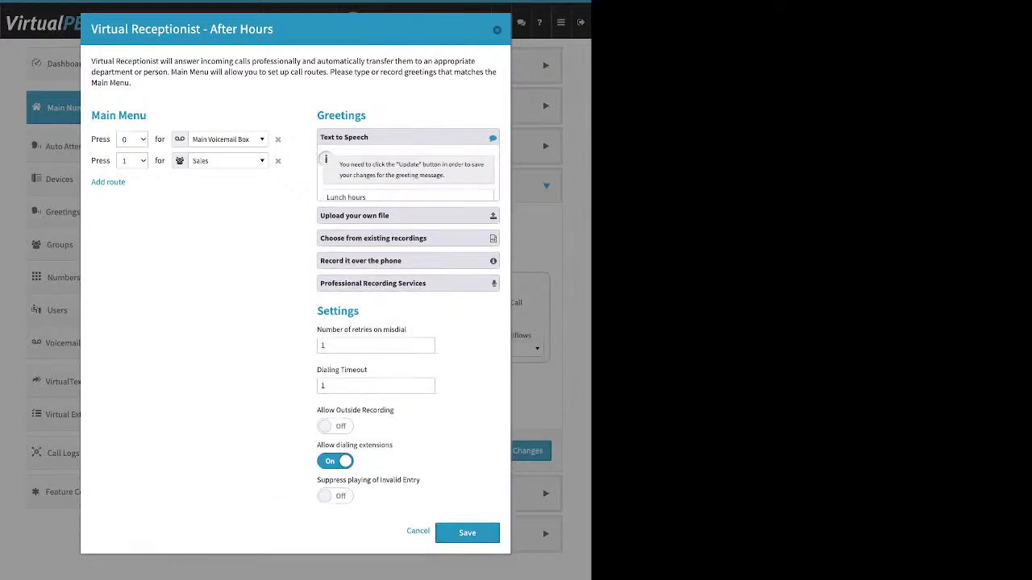
left_click(408, 137)
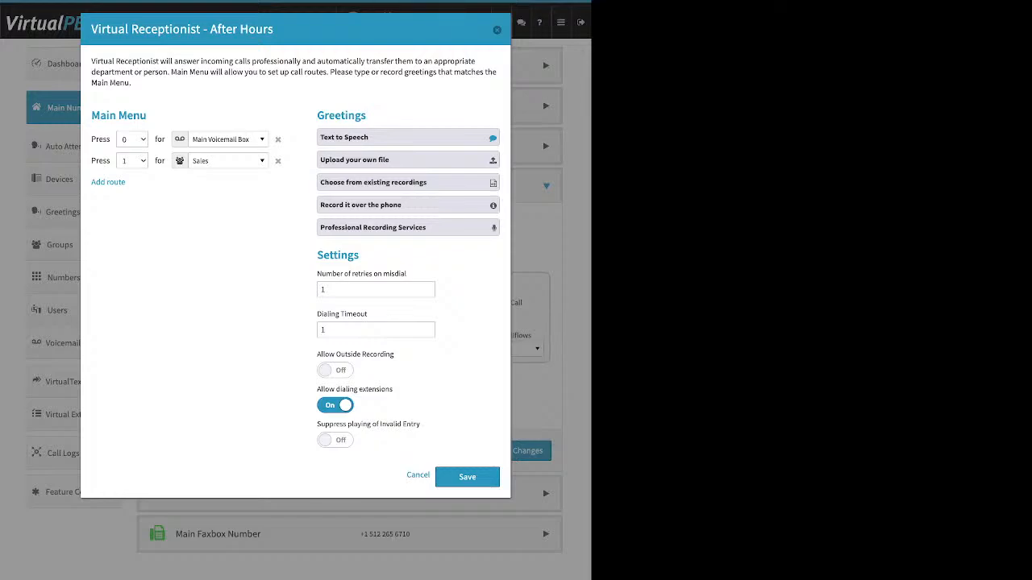
left_click(496, 29)
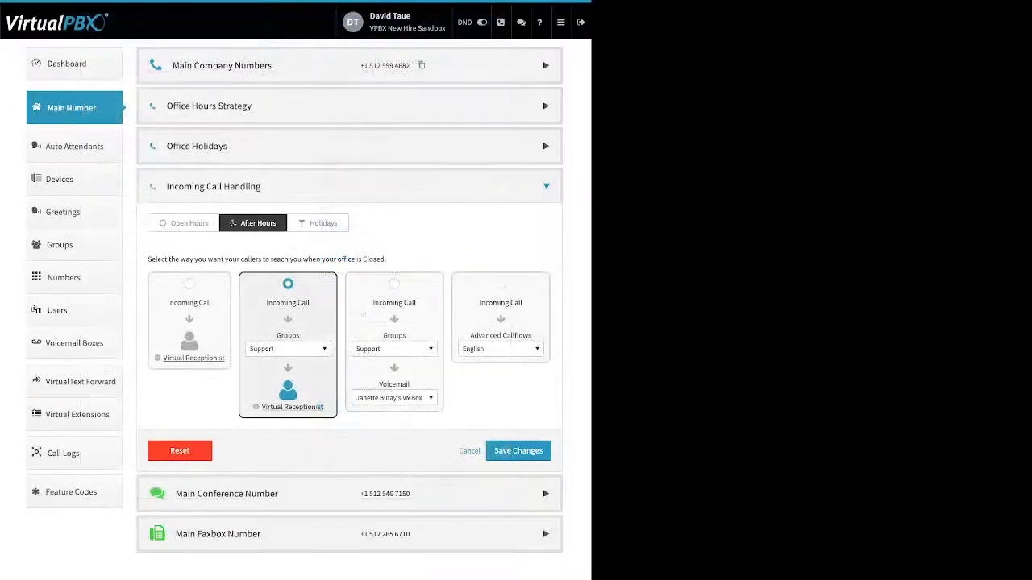
Step: Review the Holidays routing options, leaving Skip to Voicemail unchanged
left_click(319, 223)
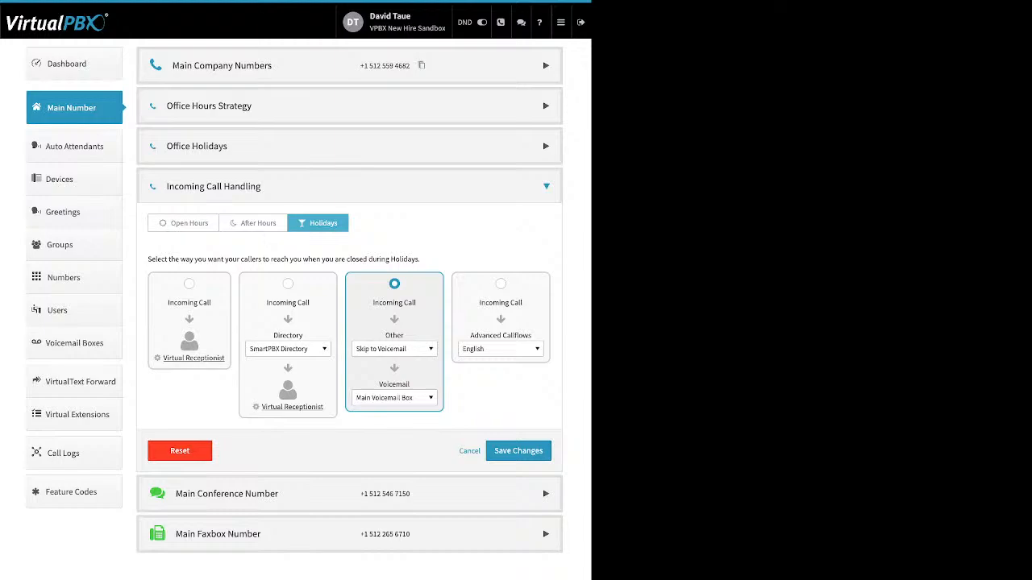
left_click(393, 349)
scroll(407, 435, "up", 5)
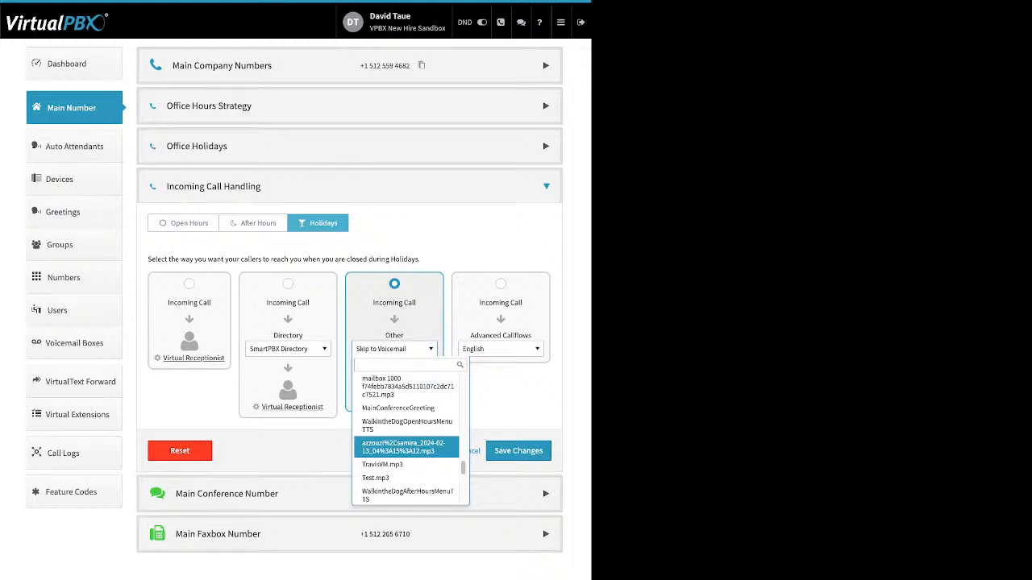
scroll(407, 439, "up", 10)
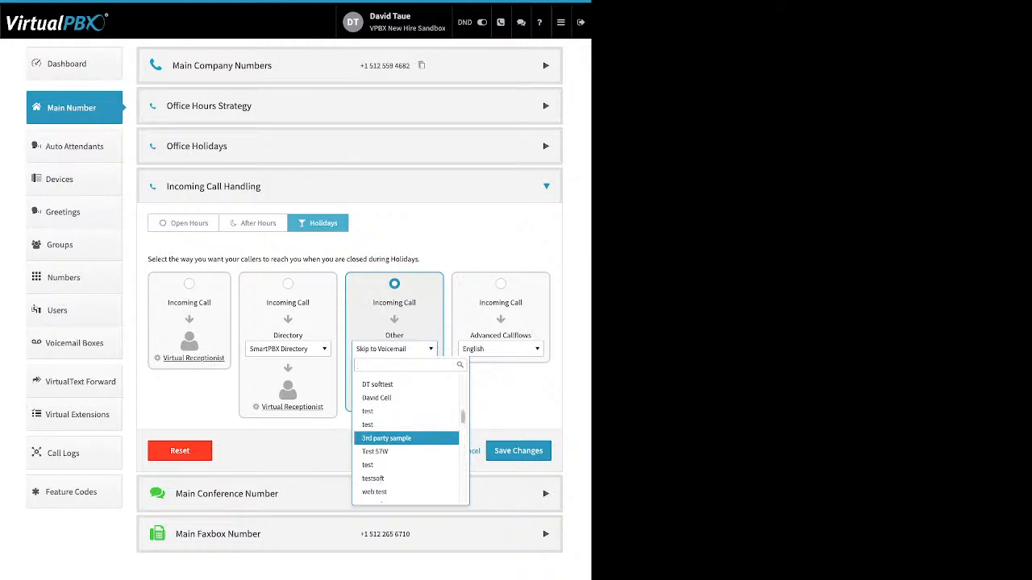
scroll(407, 439, "up", 3)
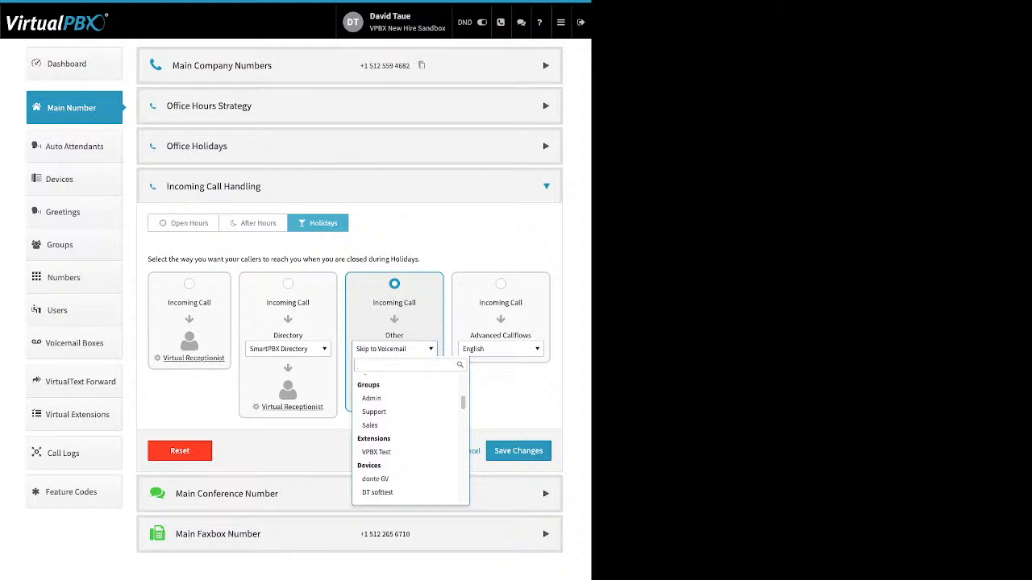
key("Escape")
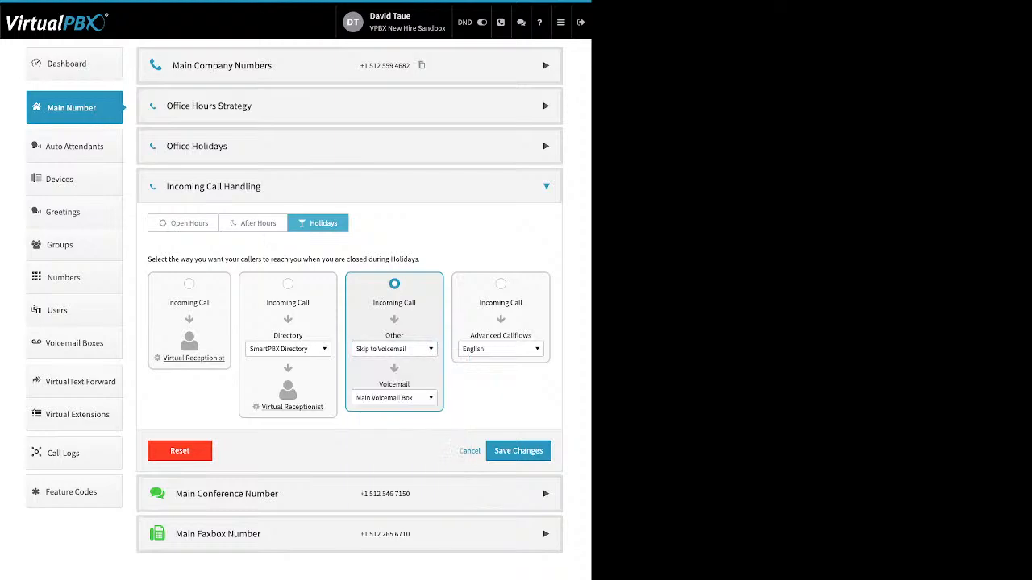
Step: Keep Main Voicemail Box as the holiday mailbox and save the call strategy
left_click(394, 398)
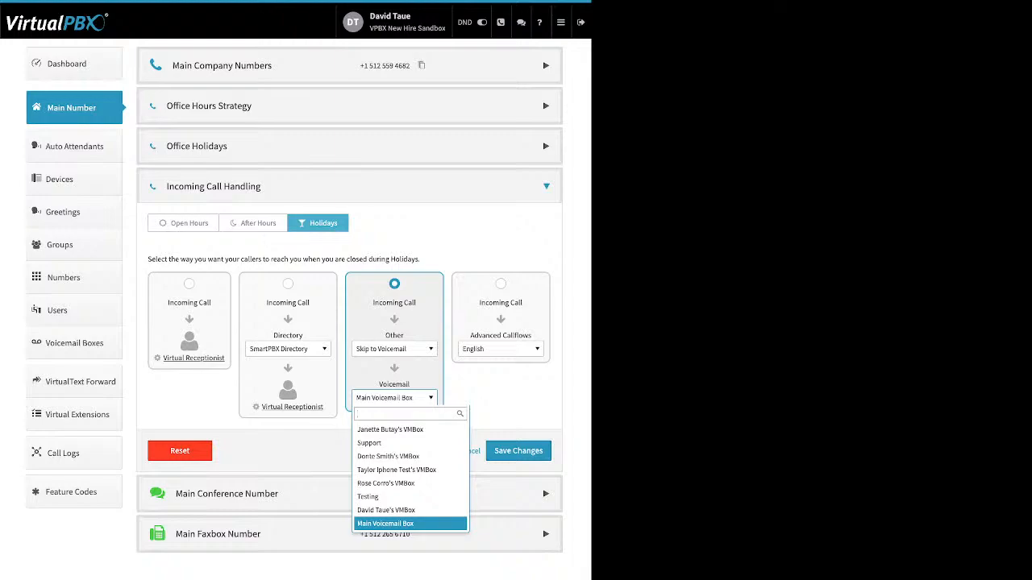
left_click(386, 524)
left_click(518, 451)
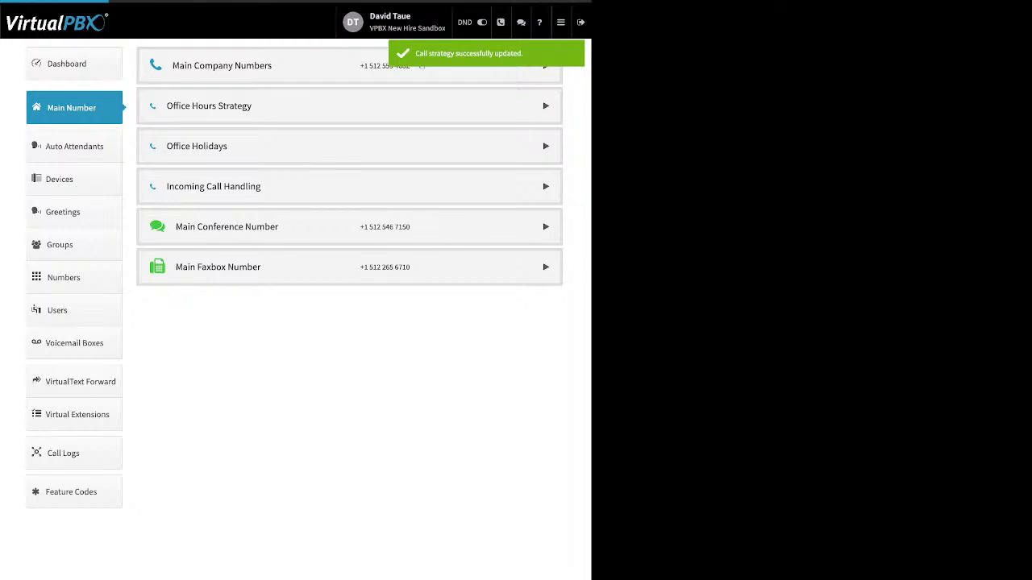
Step: Expand the Main Conference Number and open its Custom Conference Greeting settings
left_click(546, 226)
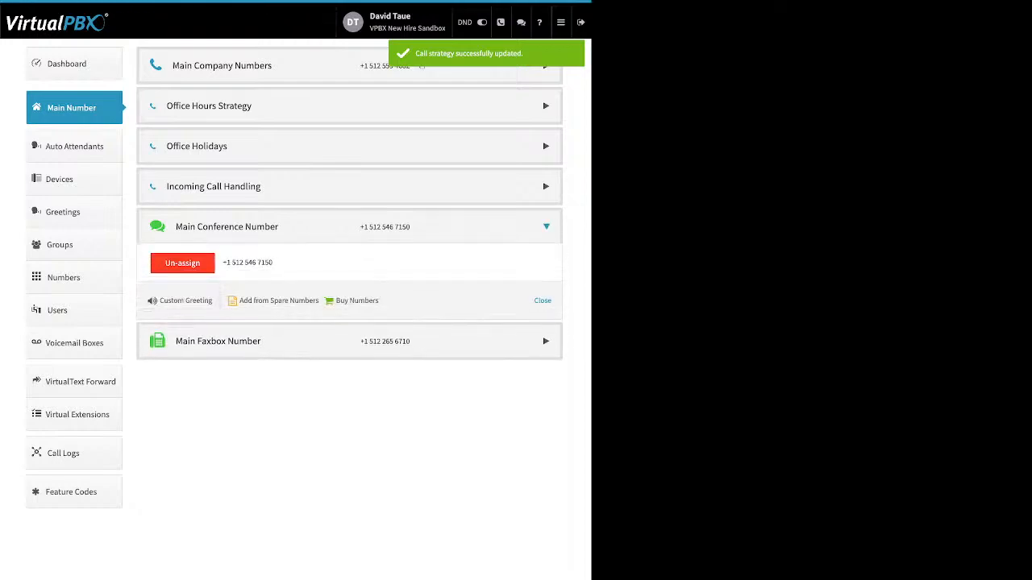
left_click_drag(380, 300, 240, 301)
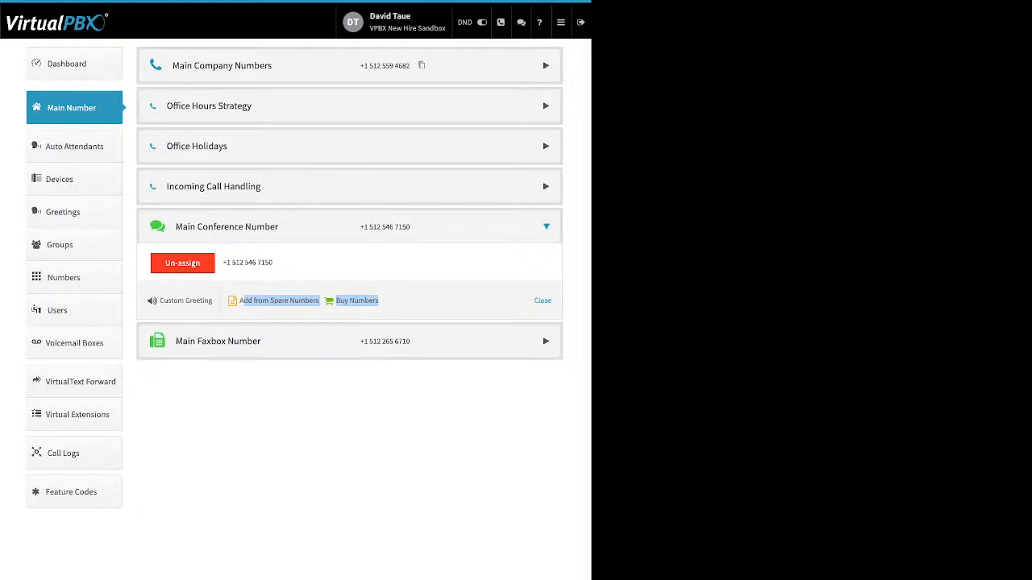
left_click(427, 302)
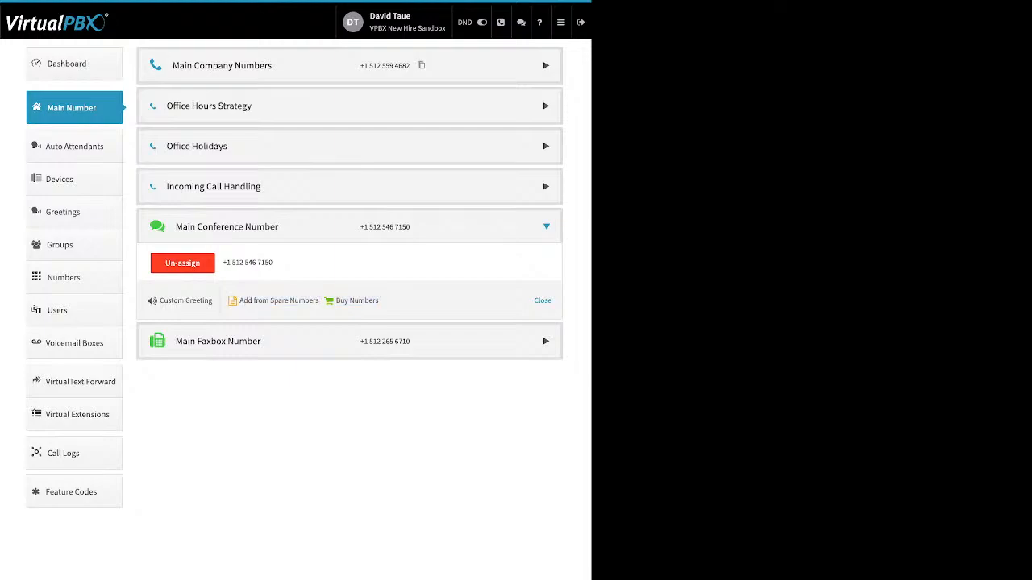
left_click_drag(214, 301, 160, 301)
left_click(186, 300)
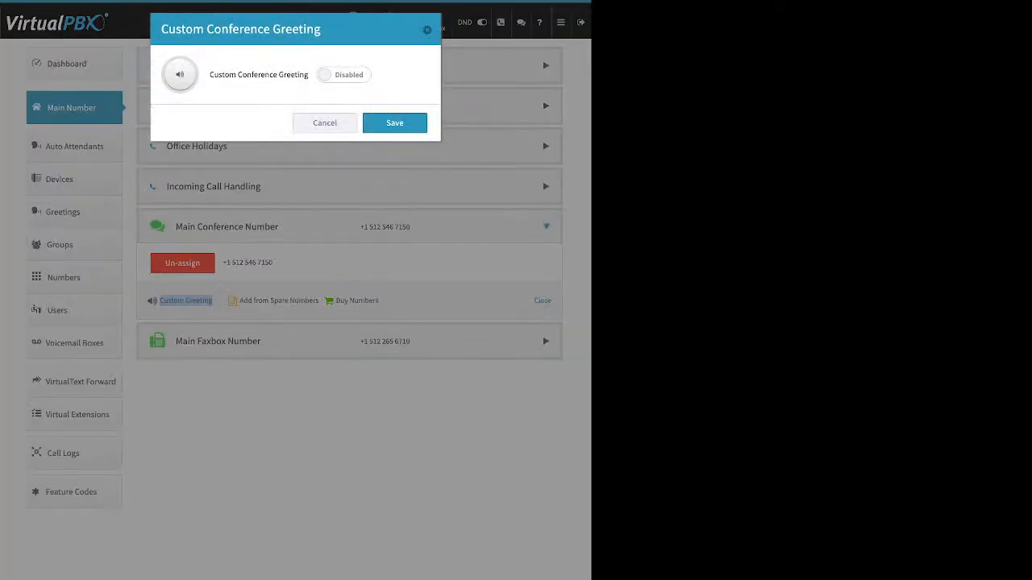
left_click(343, 75)
left_click(261, 160)
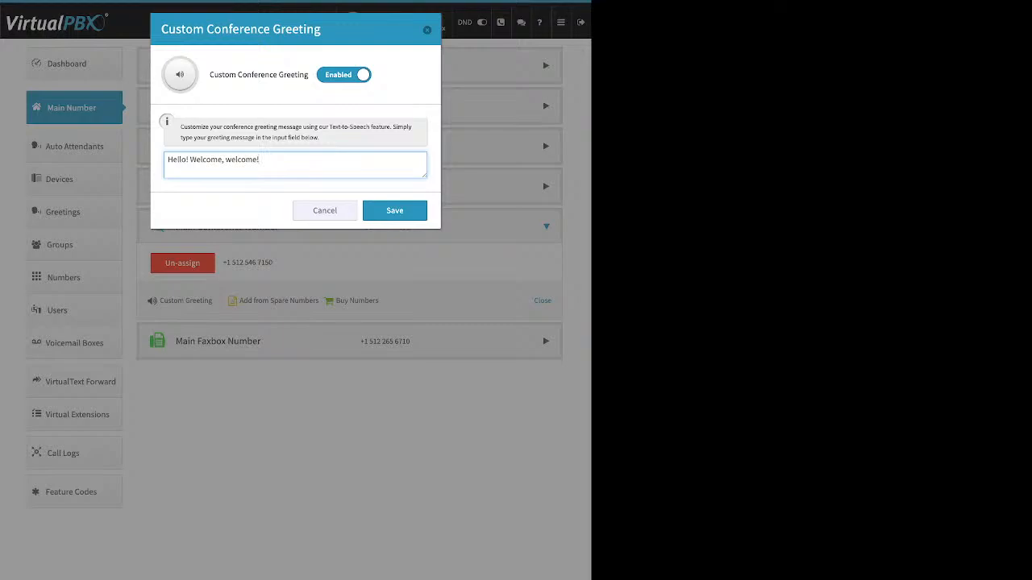
left_click(343, 75)
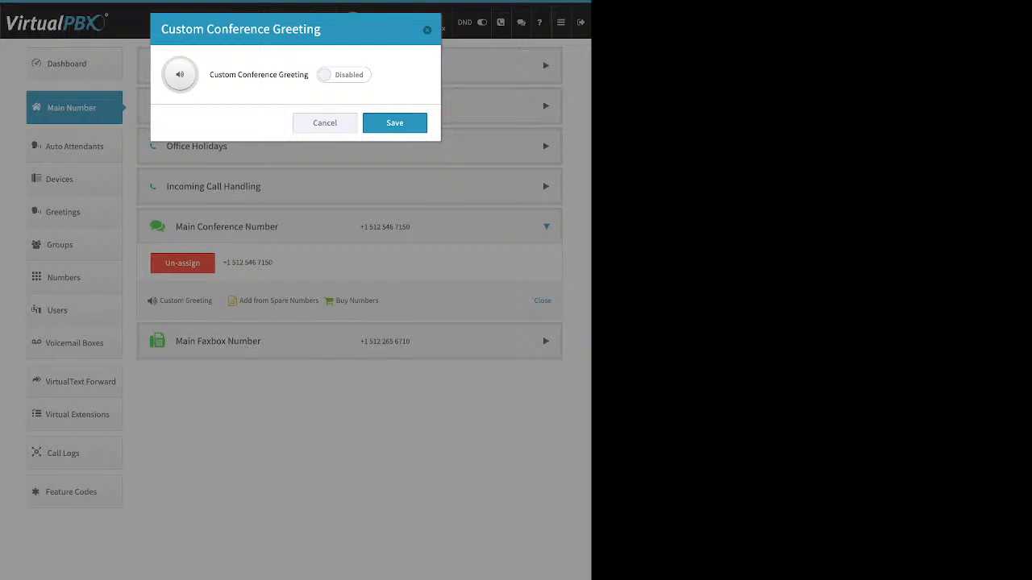
key("Escape")
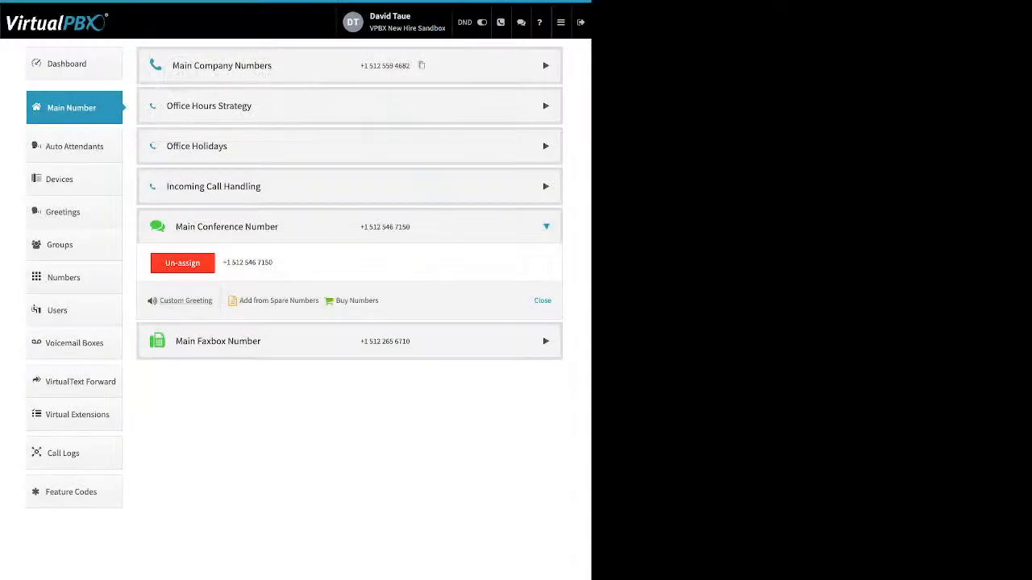
Step: Expand Main Faxbox Number and open Edit Faxbox to view the inbound notification email
left_click(218, 341)
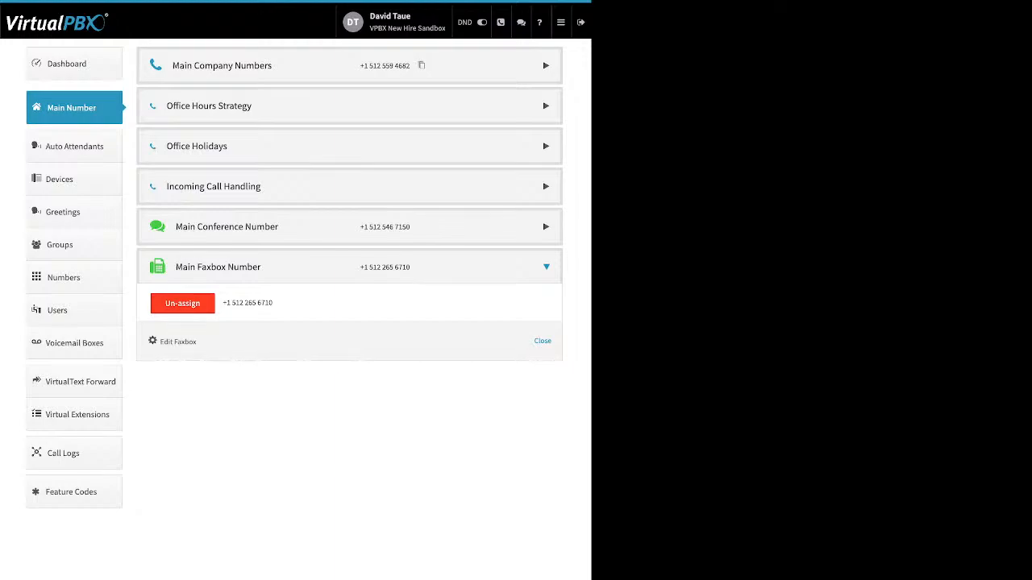
left_click_drag(197, 342, 158, 341)
left_click(177, 341)
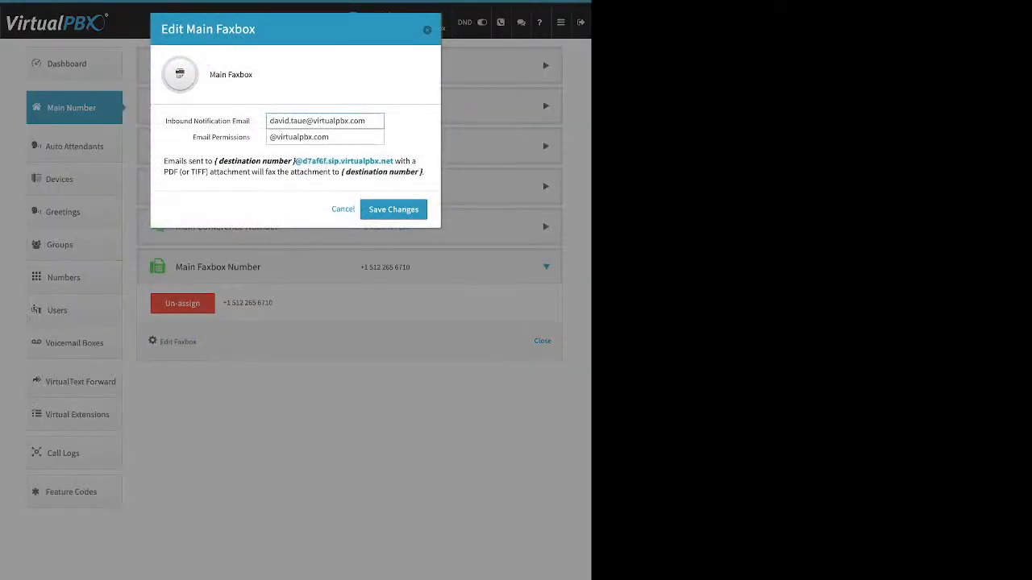
left_click_drag(251, 121, 165, 121)
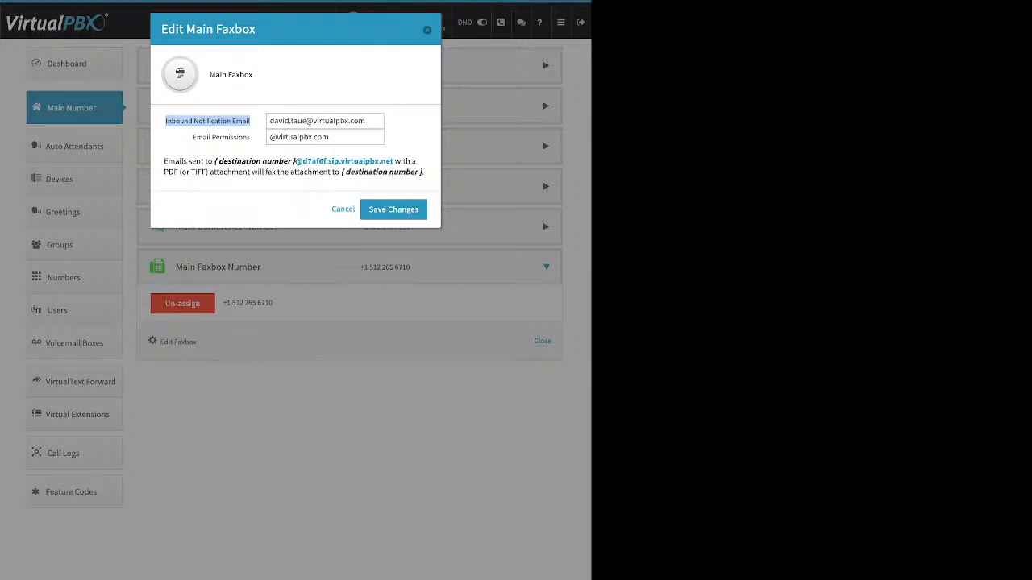
Step: Review the Email Permissions domain and fax-by-email address format, then close Edit Main Faxbox unchanged
left_click(192, 137)
left_click_drag(192, 137, 250, 138)
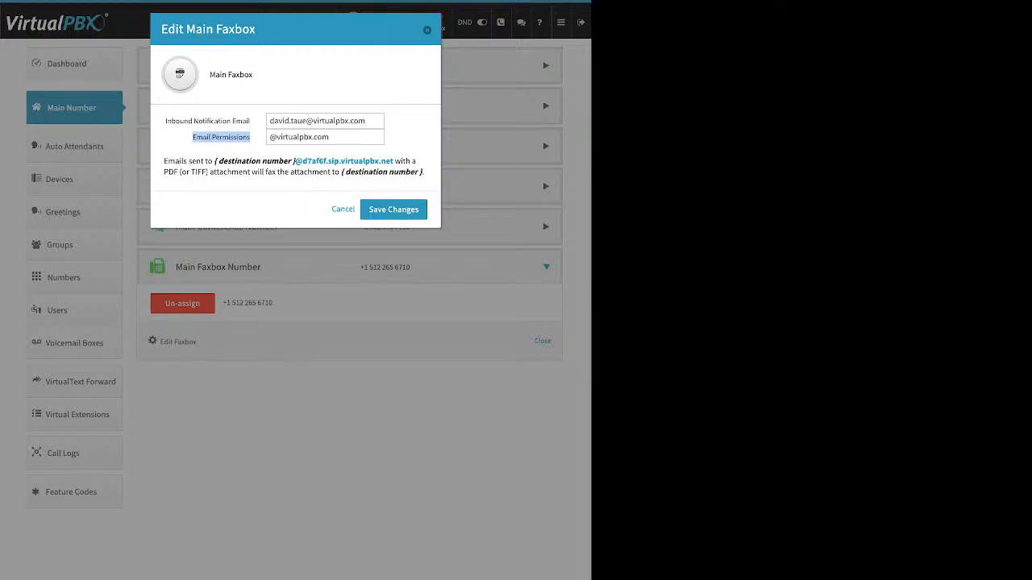
triple_click(299, 137)
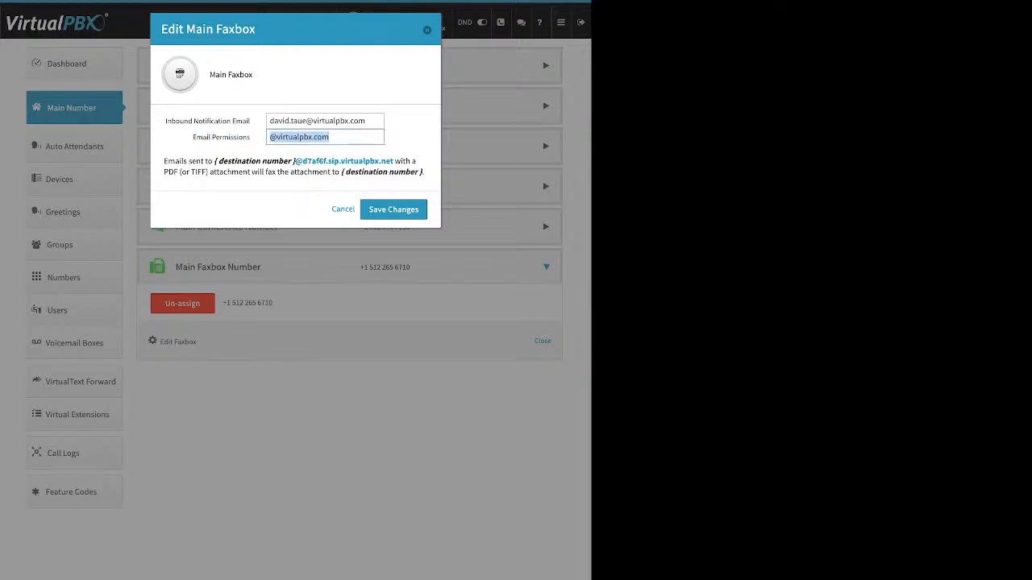
left_click(409, 139)
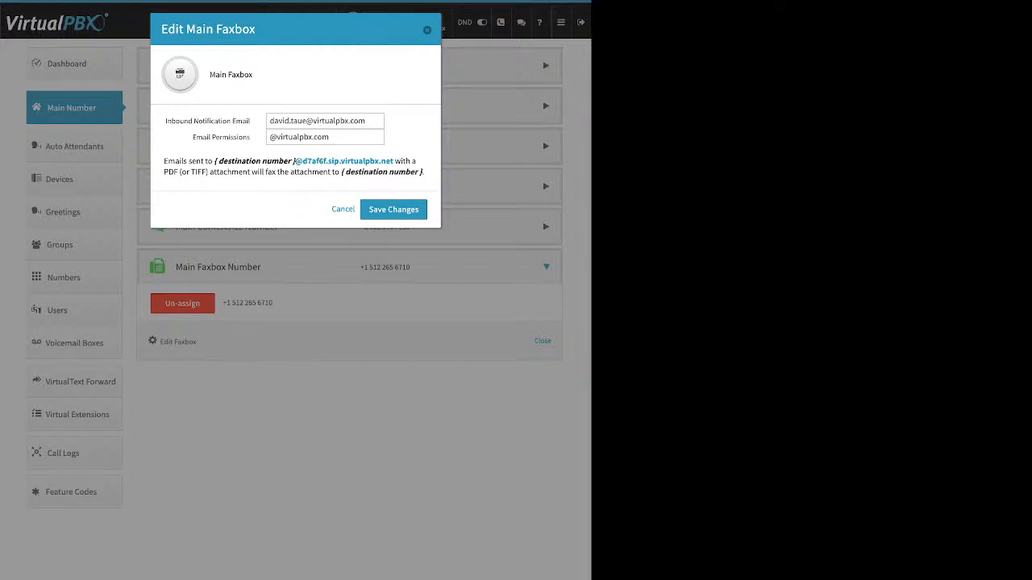
left_click_drag(219, 161, 390, 161)
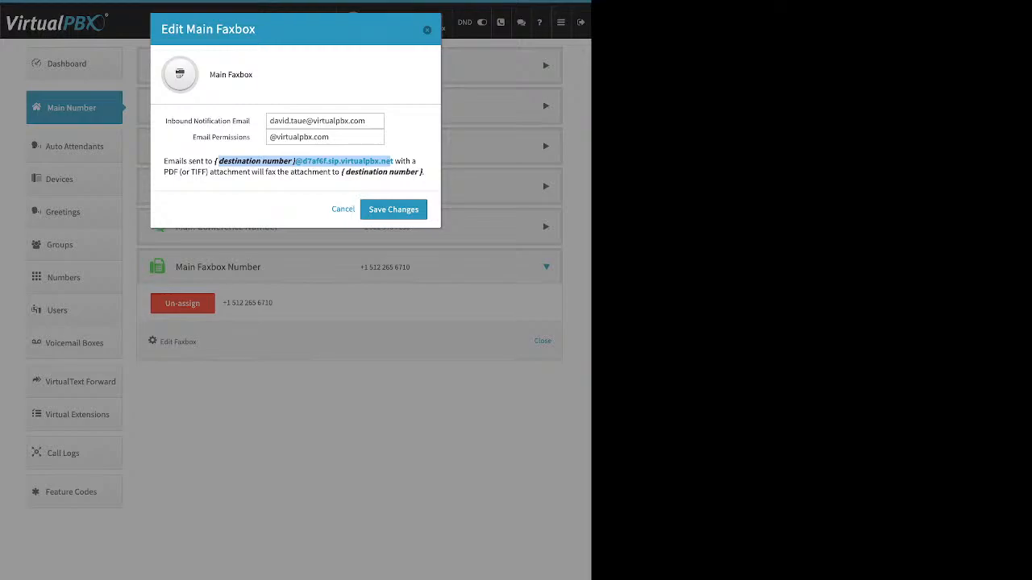
key("Escape")
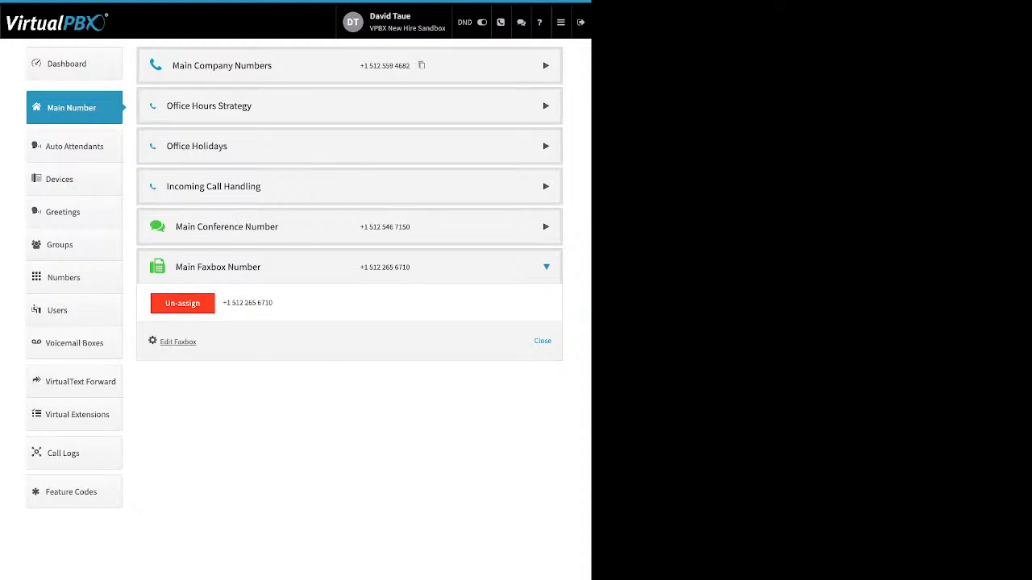
Step: Go to Auto Attendants, listing English 9001, Spanish 9002, test 1011 and WalkintheDog 5001
left_click(75, 146)
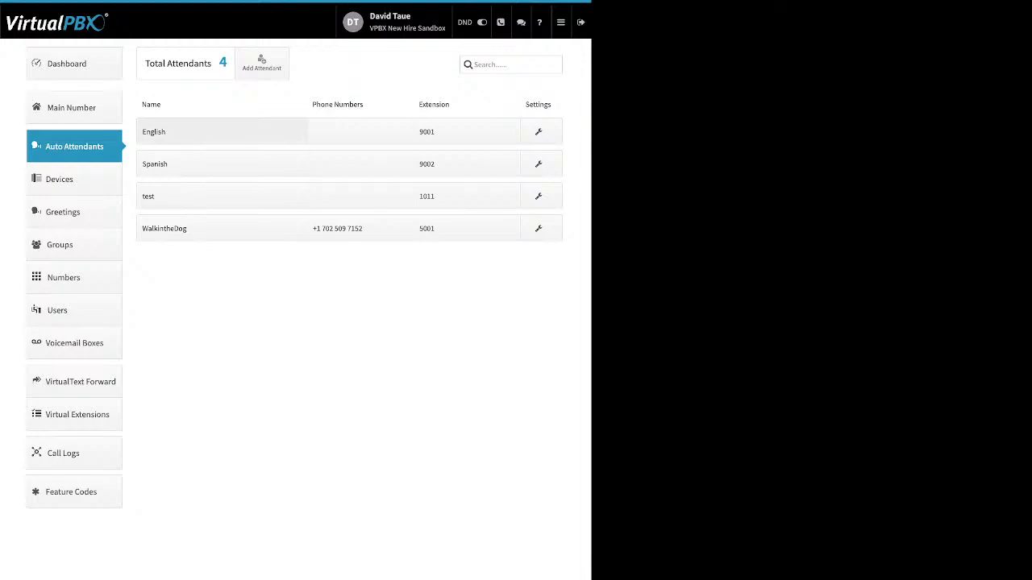
Step: Start a new attendant, cancel it without creating one, and open WalkintheDog's settings
left_click(262, 63)
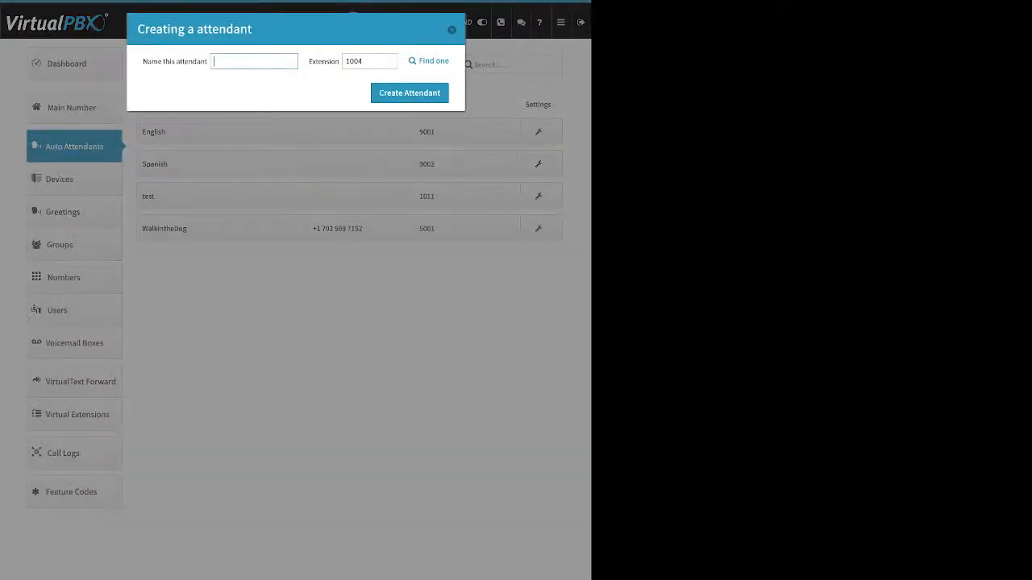
left_click_drag(143, 62, 207, 61)
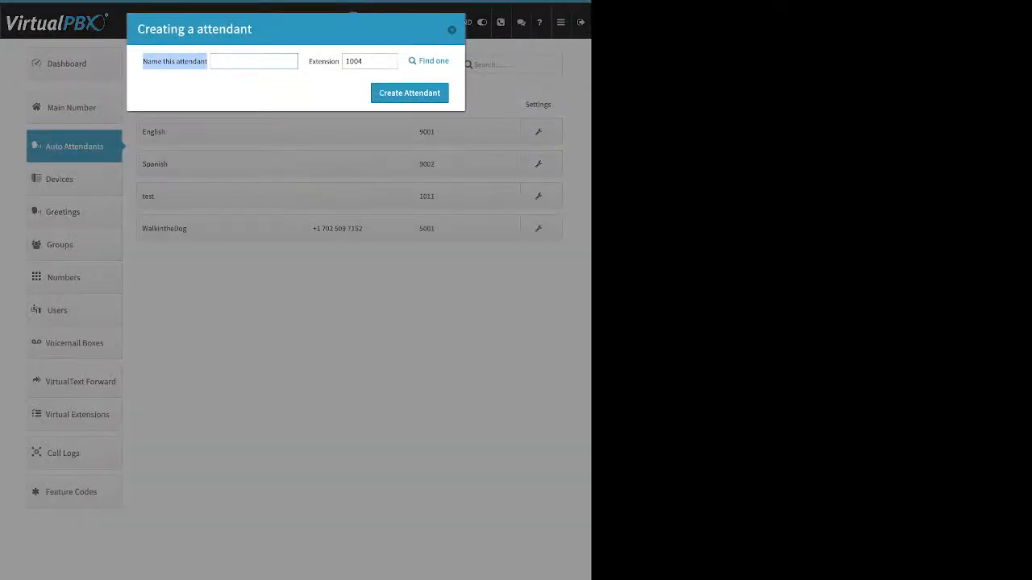
left_click_drag(313, 61, 331, 61)
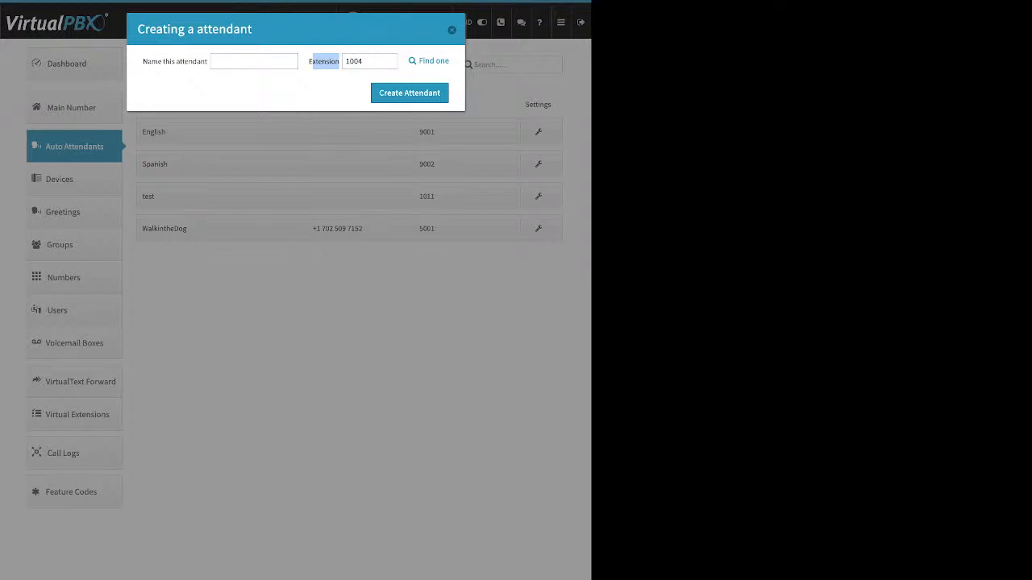
left_click(328, 62)
left_click(451, 30)
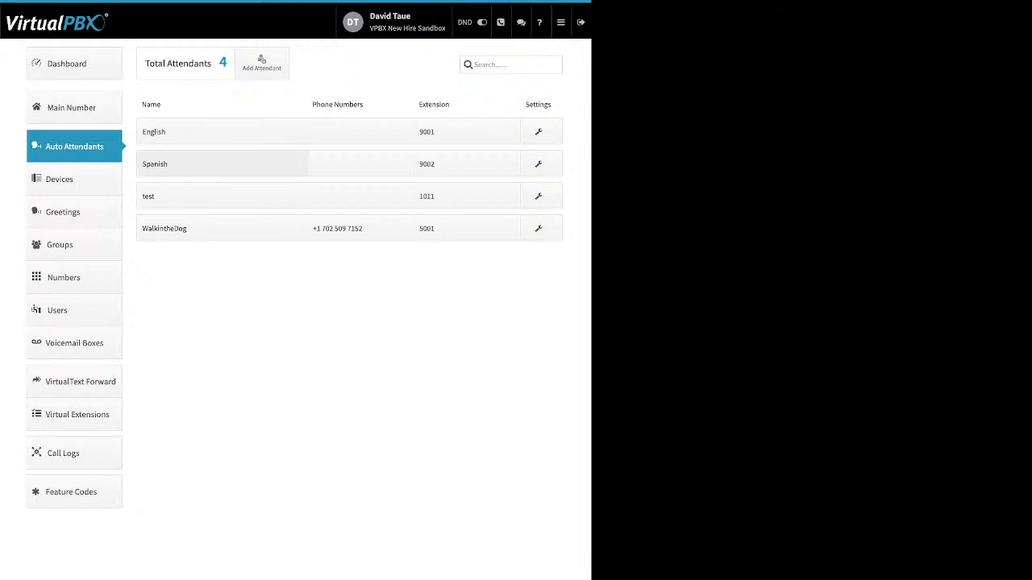
left_click(222, 228)
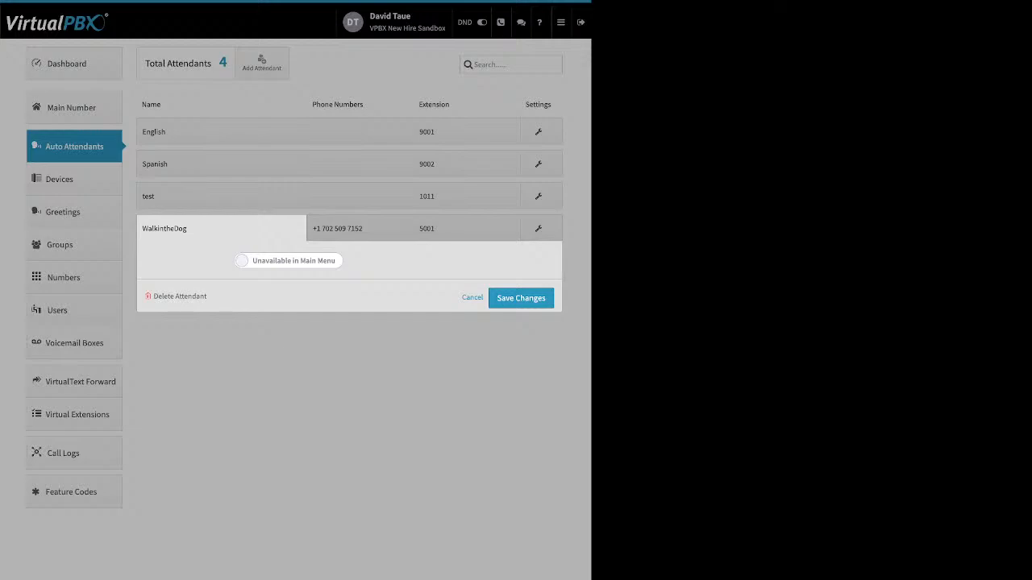
Step: Toggle WalkintheDog's Available in Main Menu on and back off, then view its phone numbers
left_click(288, 260)
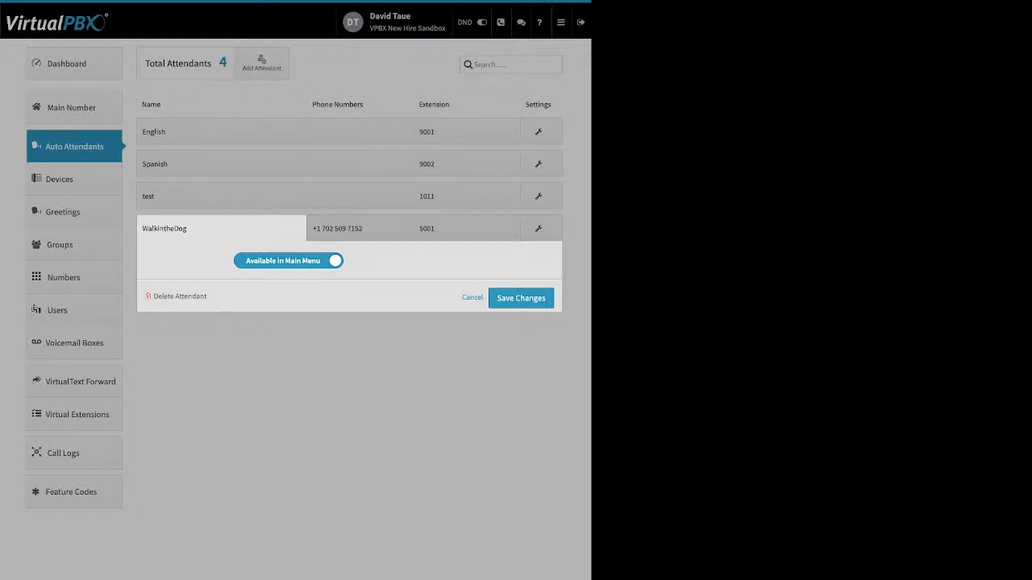
left_click(289, 261)
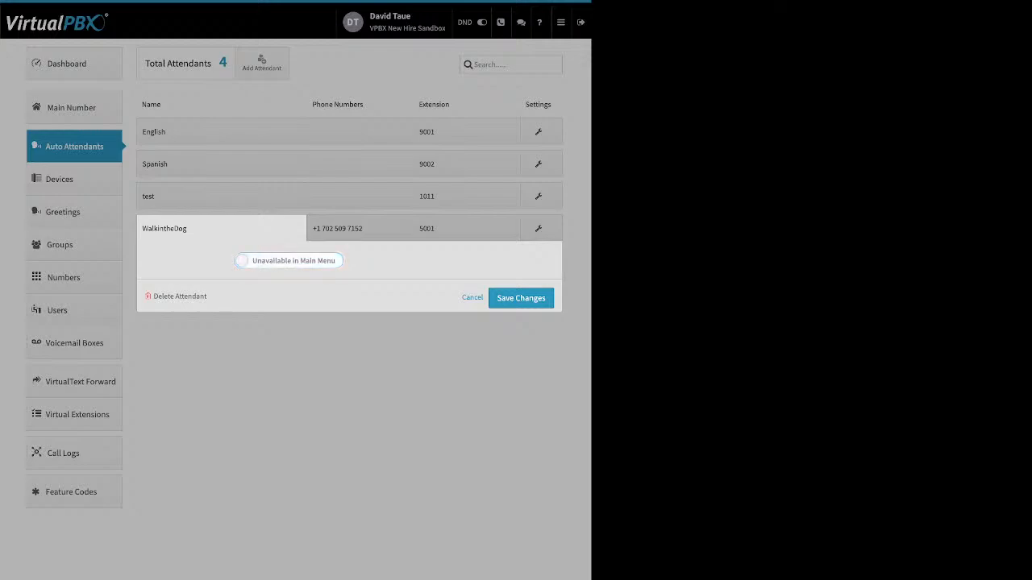
left_click_drag(208, 297, 153, 297)
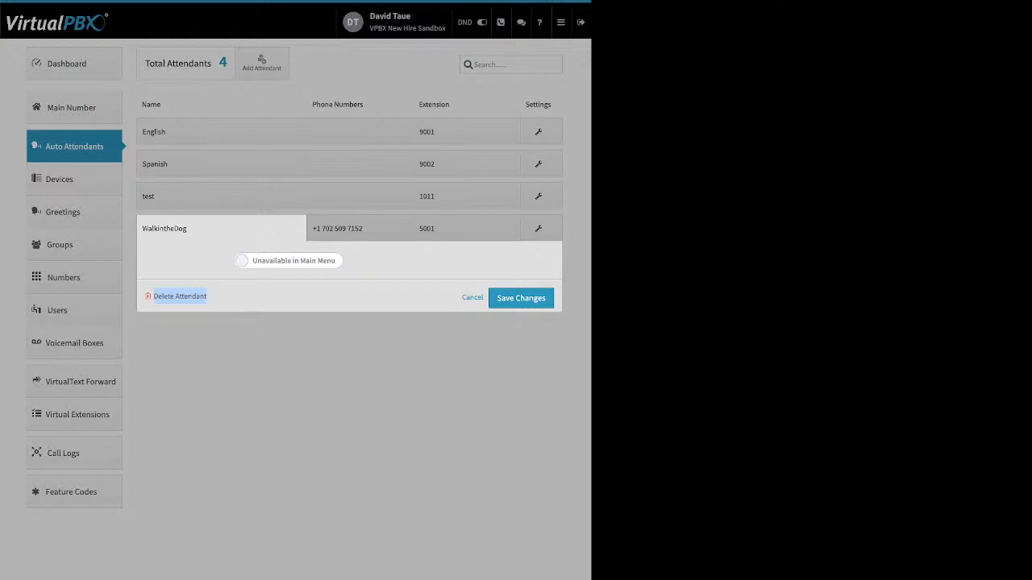
left_click(359, 228)
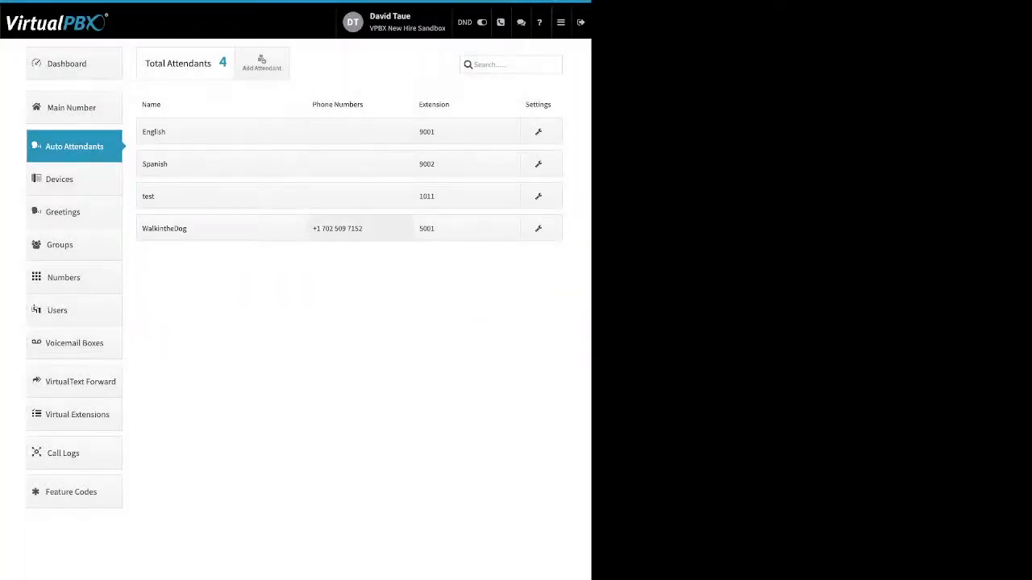
left_click(359, 228)
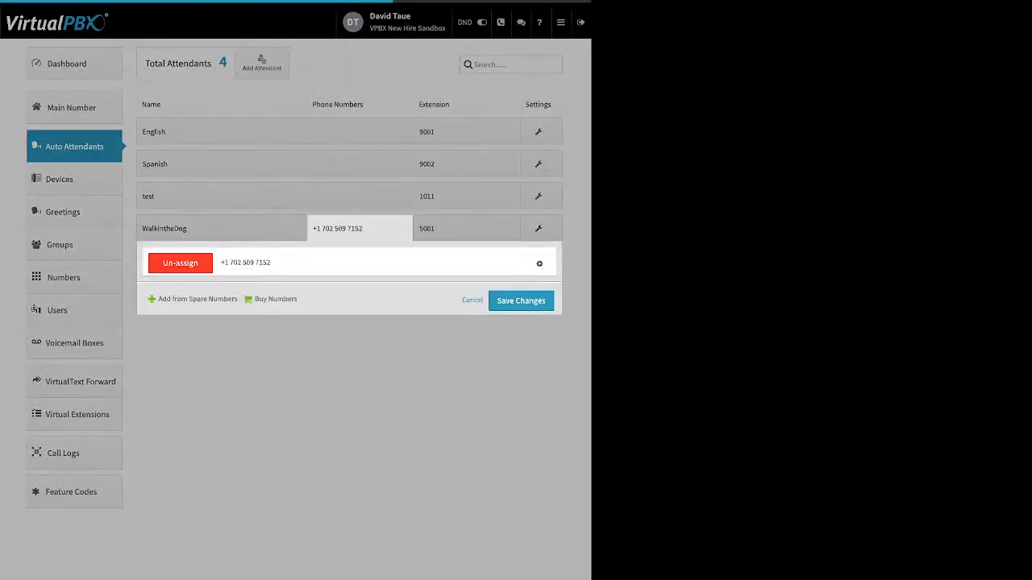
Step: Inspect the assigned number's options and WalkintheDog's extension 5001, starting to add another extension
left_click_drag(157, 299, 239, 299)
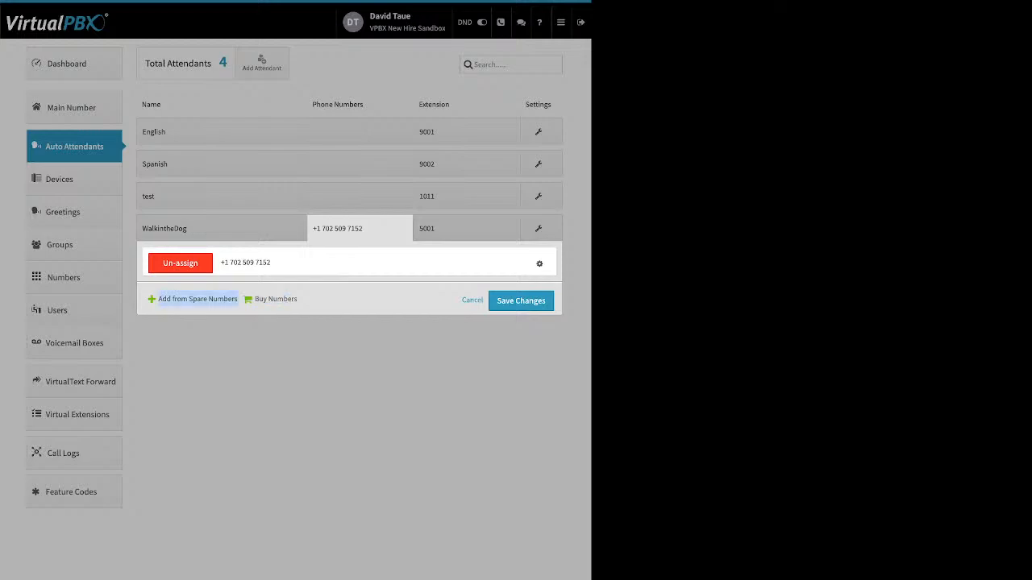
left_click(539, 263)
left_click(452, 379)
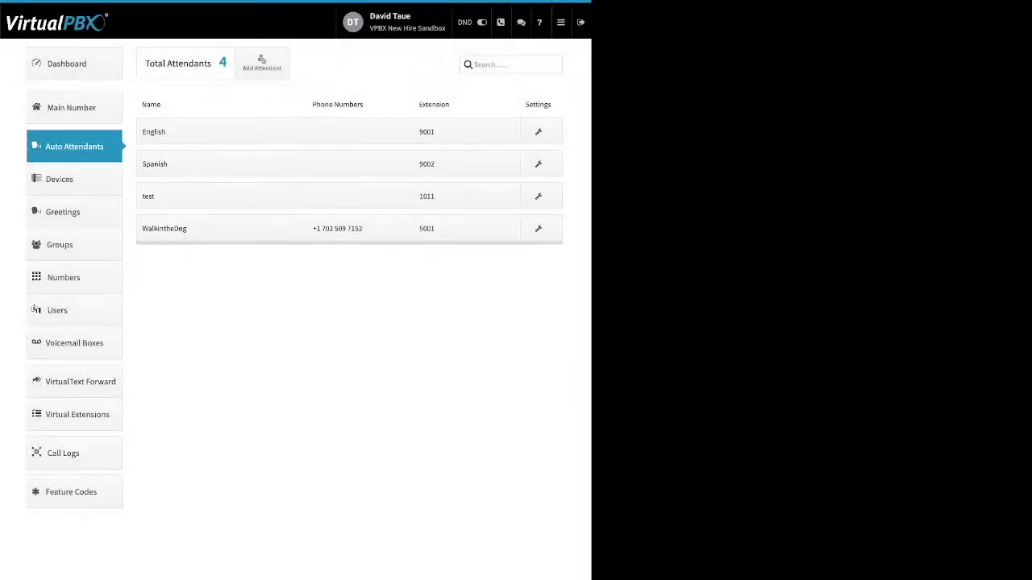
left_click(466, 229)
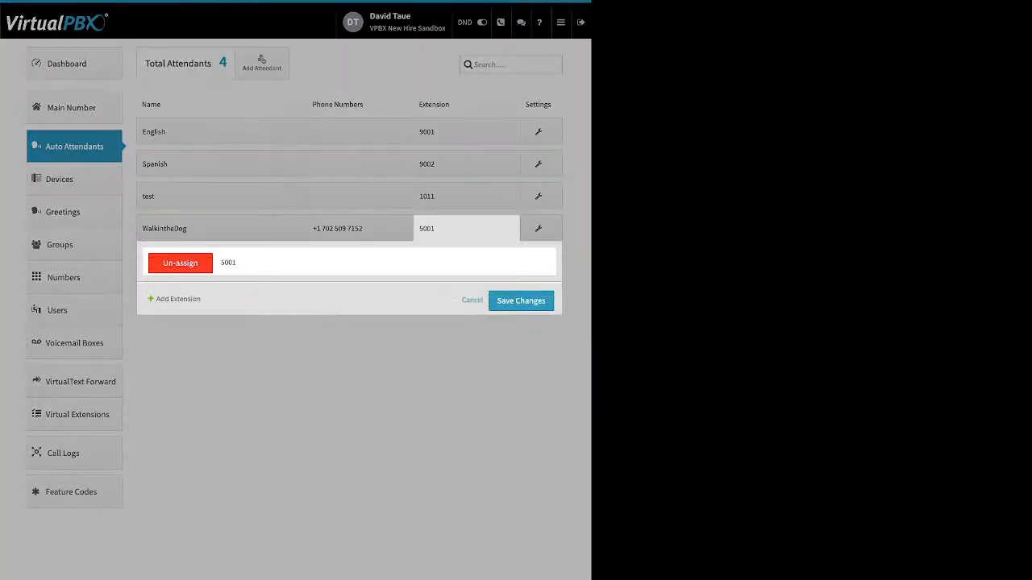
left_click_drag(200, 300, 161, 300)
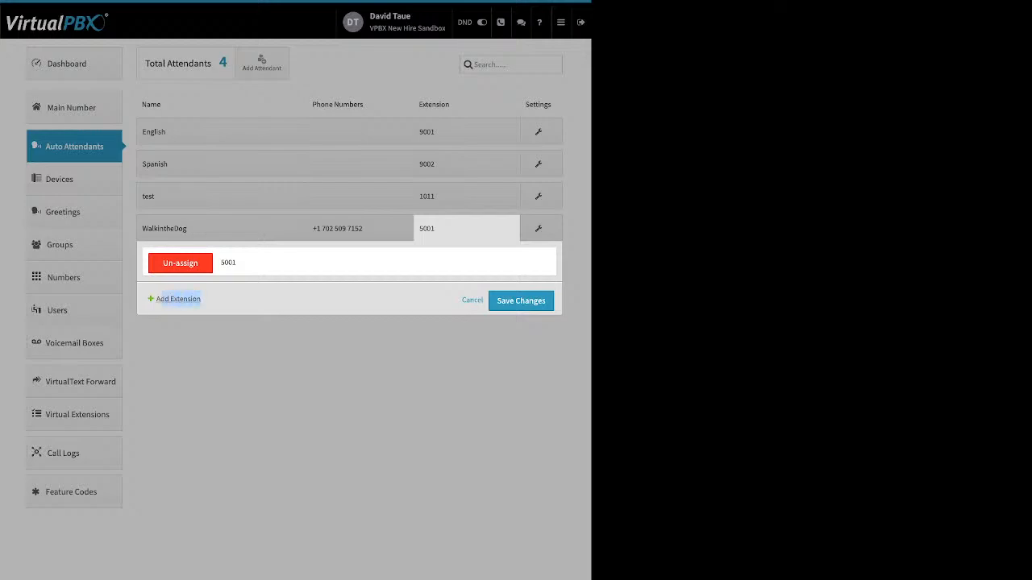
left_click(169, 299)
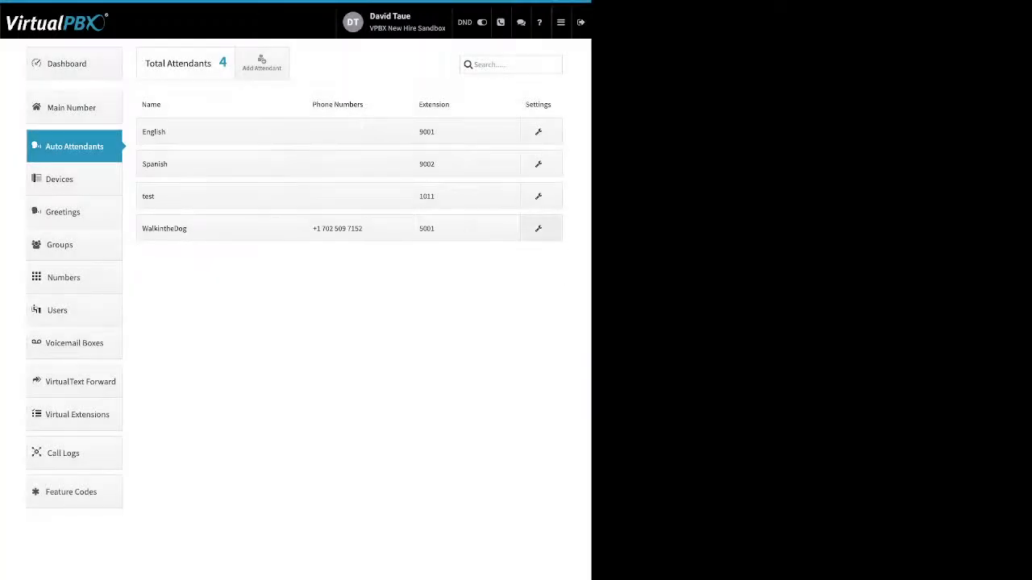
Step: Review WalkintheDog's call strategy on the Open Hours, After Hours and Holidays tabs
left_click(539, 229)
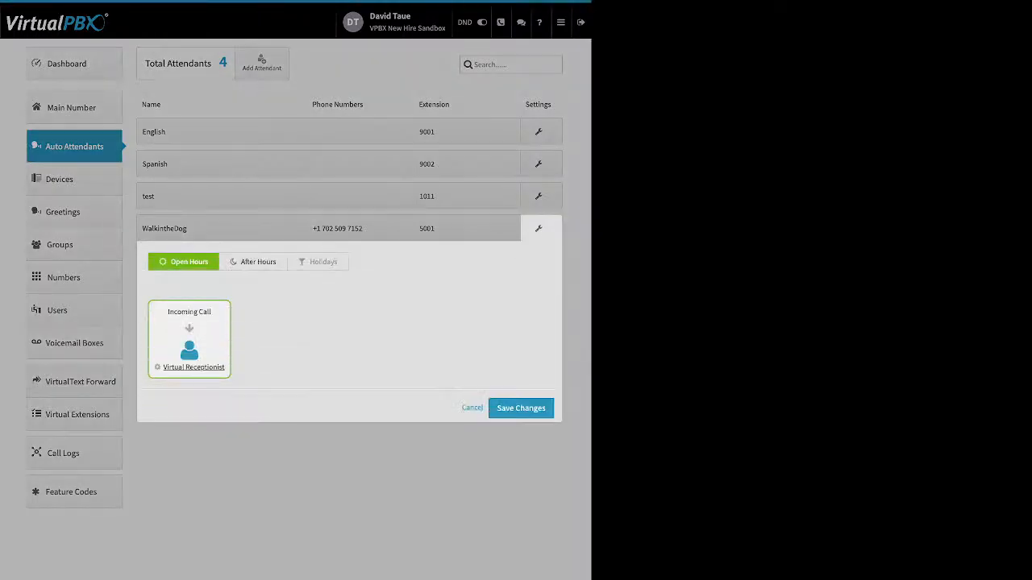
left_click(258, 262)
left_click(323, 262)
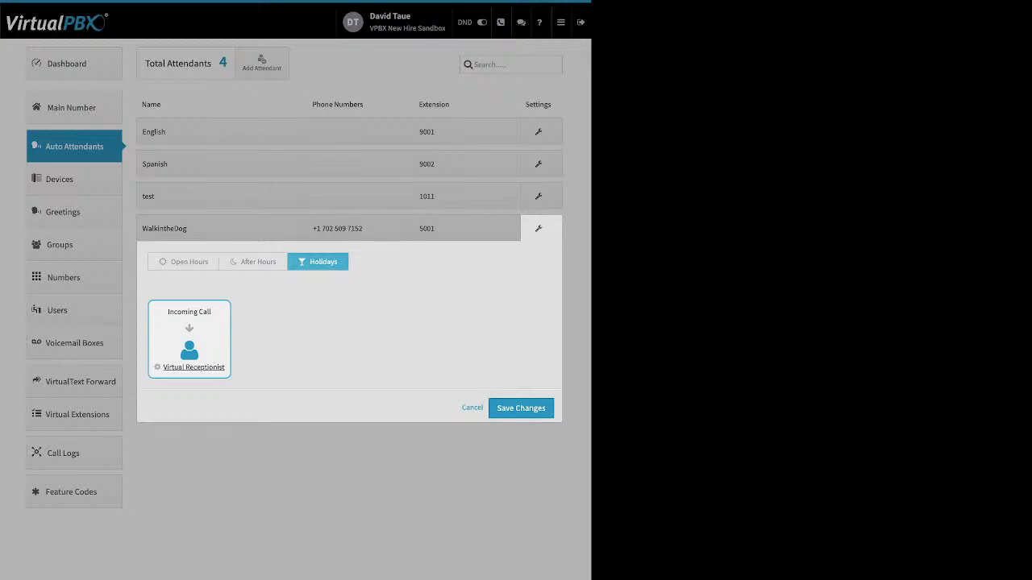
left_click(184, 262)
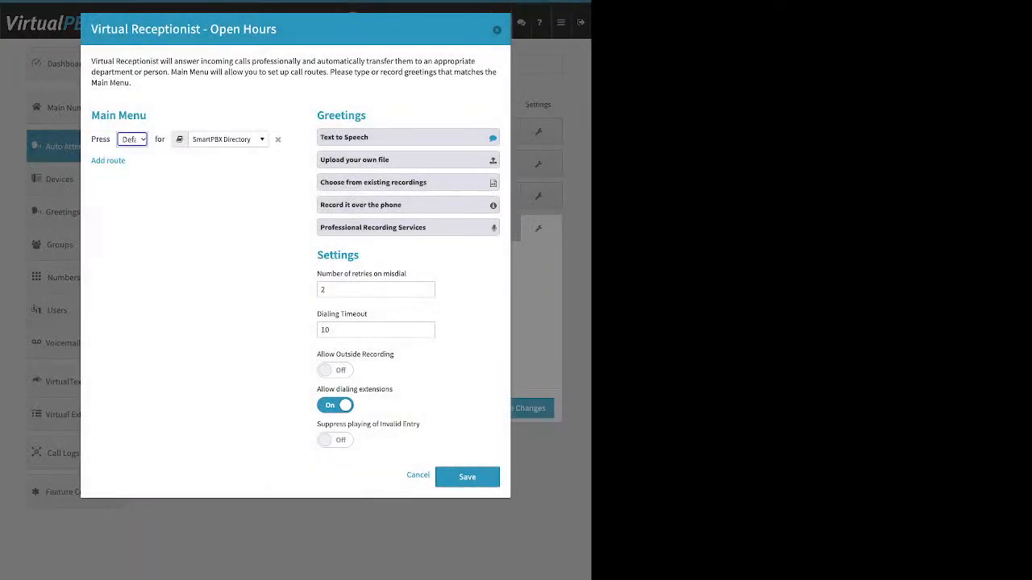
Step: Add a second Virtual Receptionist route and save the Open Hours call strategy
left_click(108, 161)
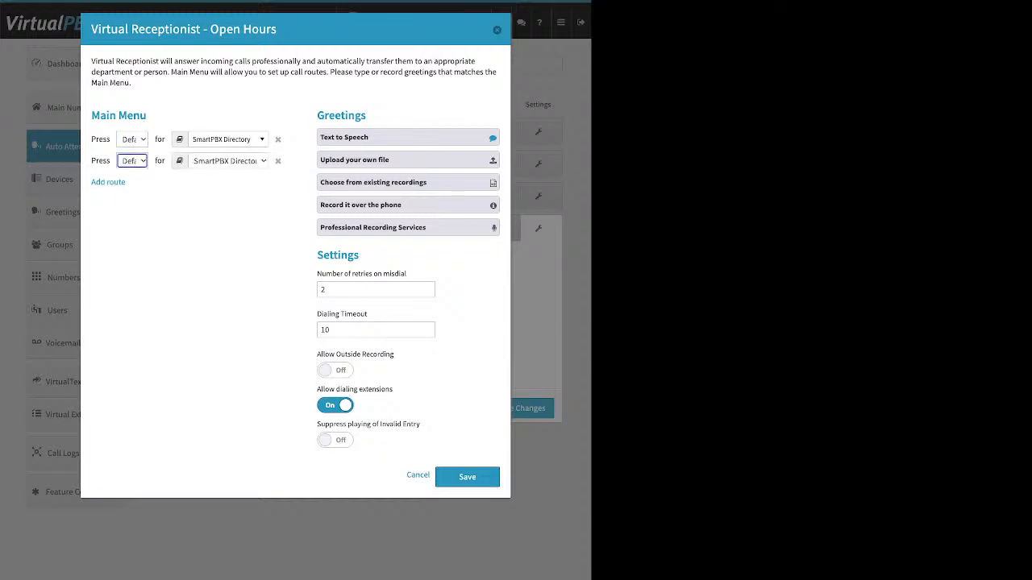
left_click(418, 476)
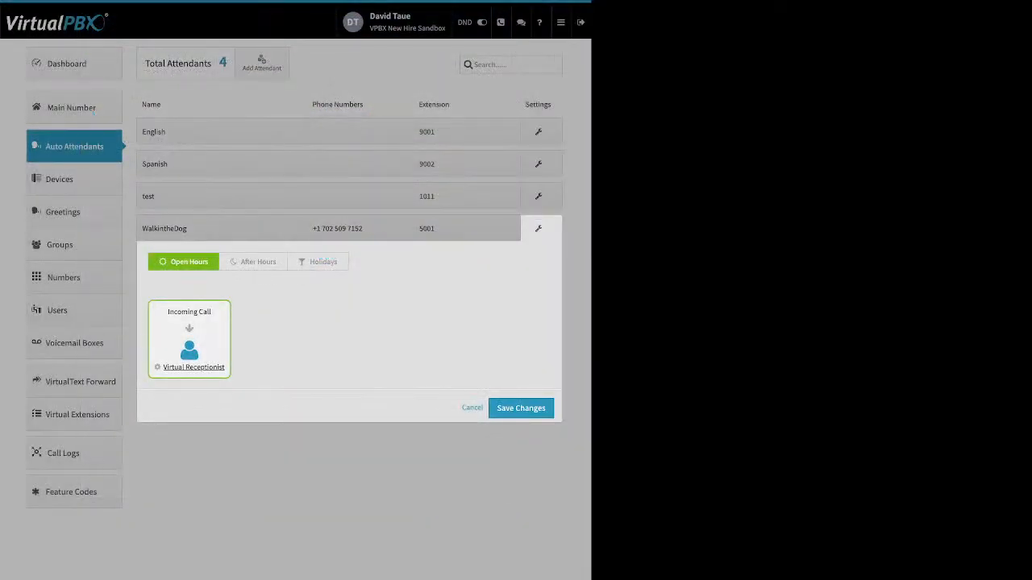
left_click(521, 408)
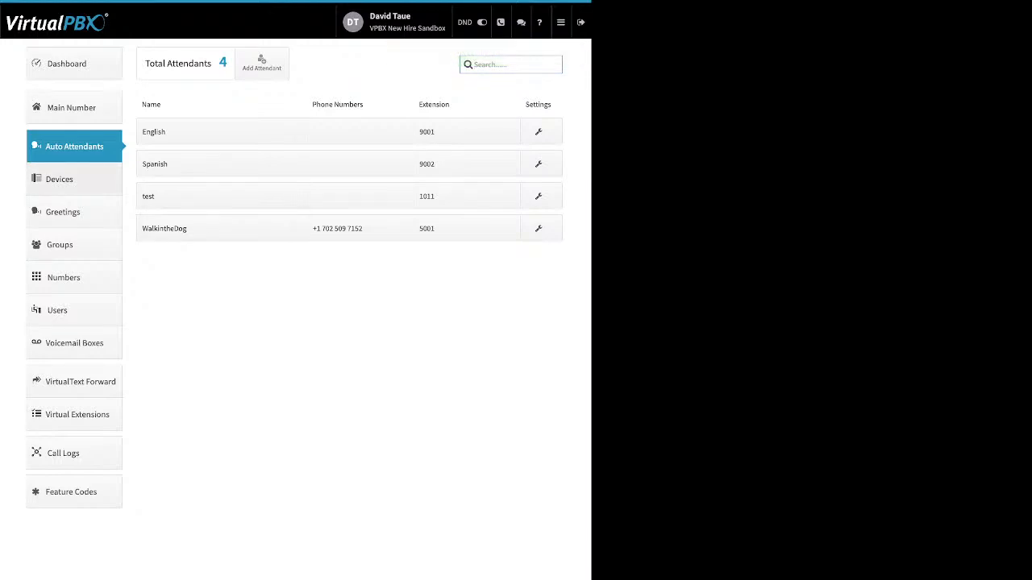
left_click(60, 180)
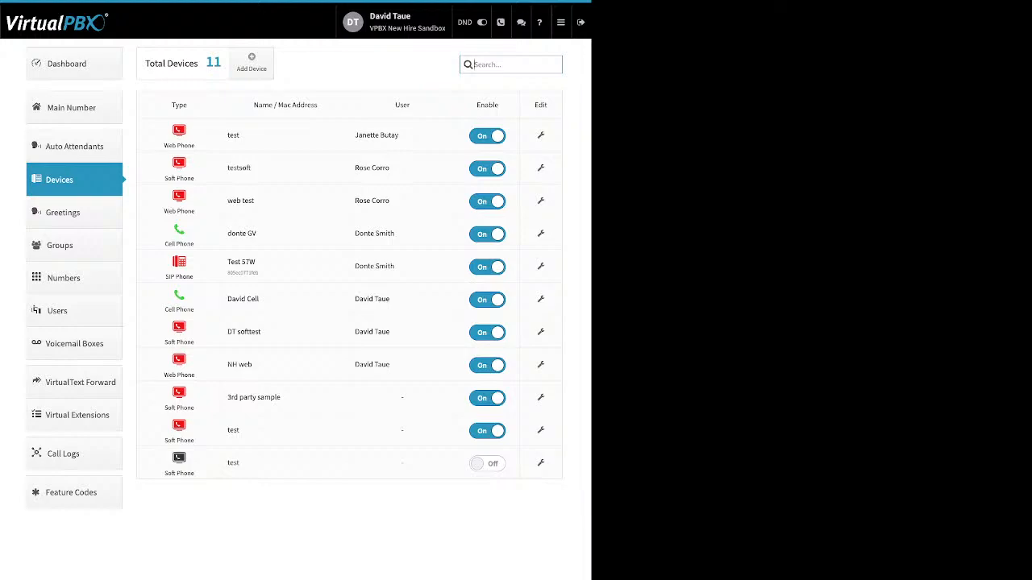
left_click_drag(498, 105, 480, 105)
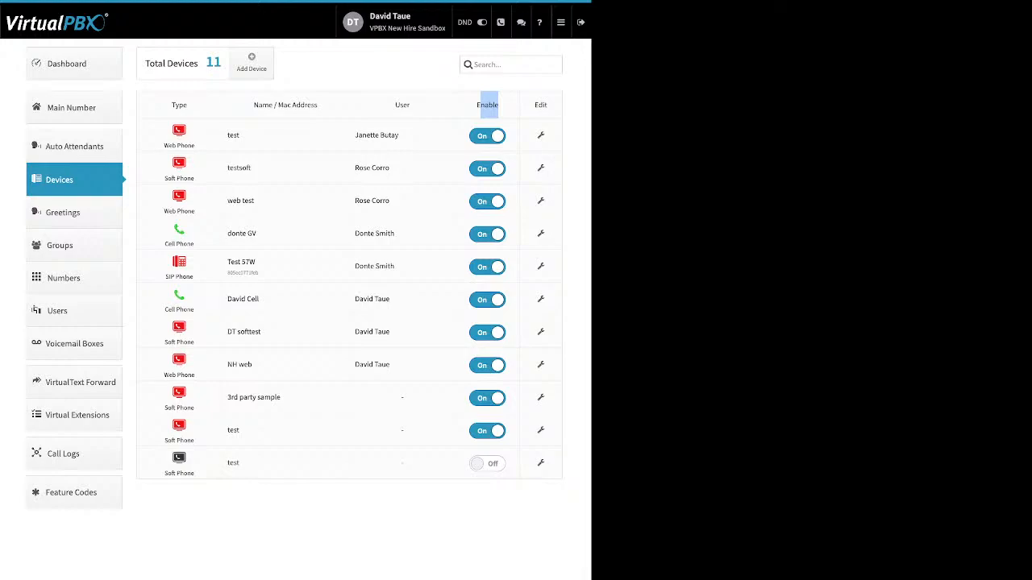
left_click(251, 62)
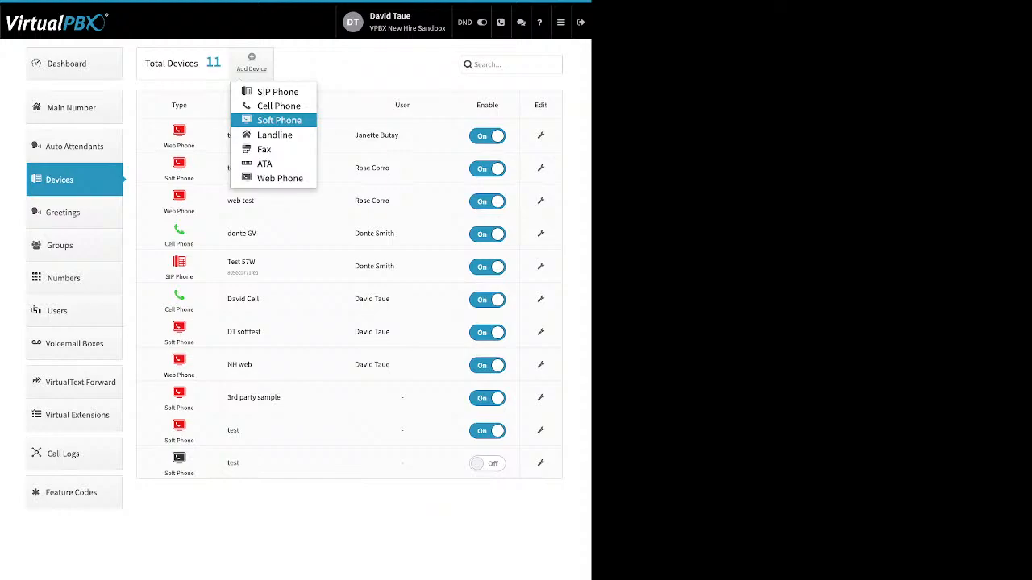
left_click(278, 120)
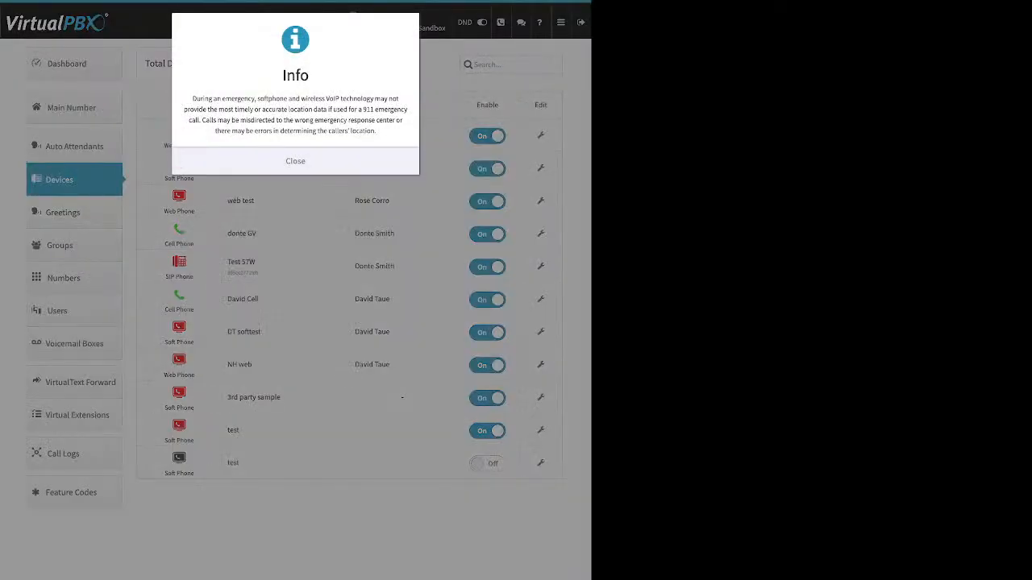
left_click(295, 162)
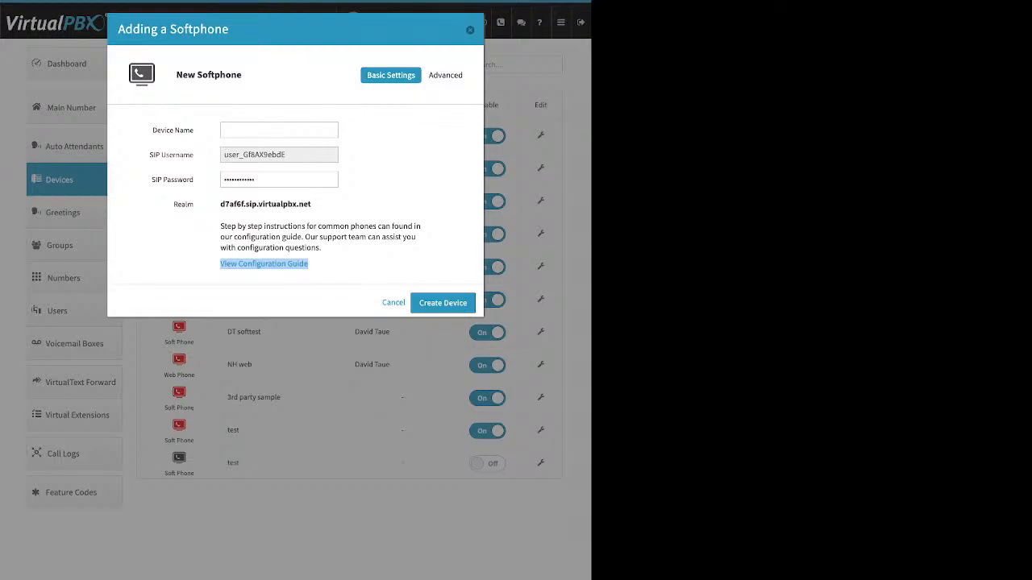
left_click(348, 265)
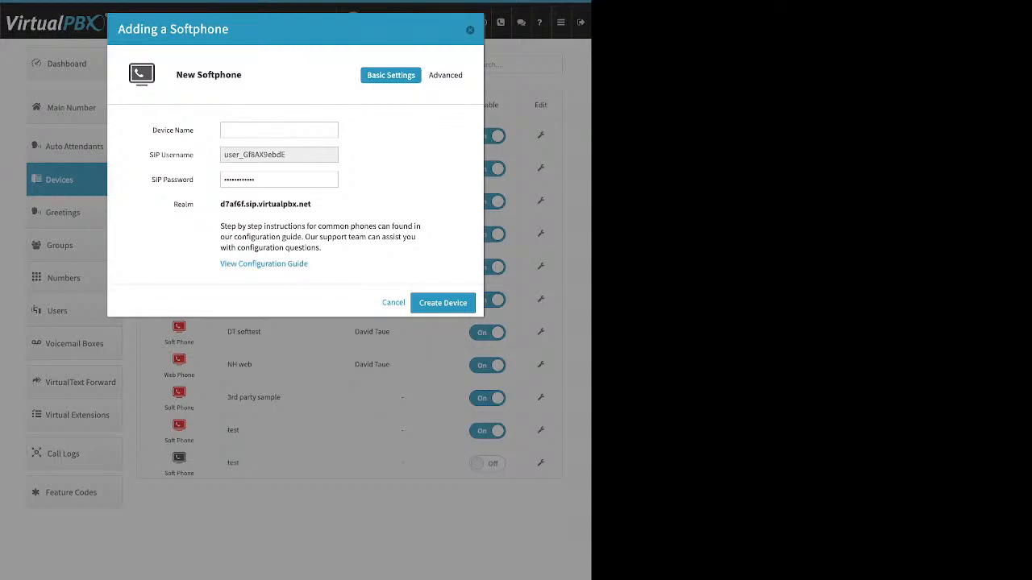
left_click(470, 30)
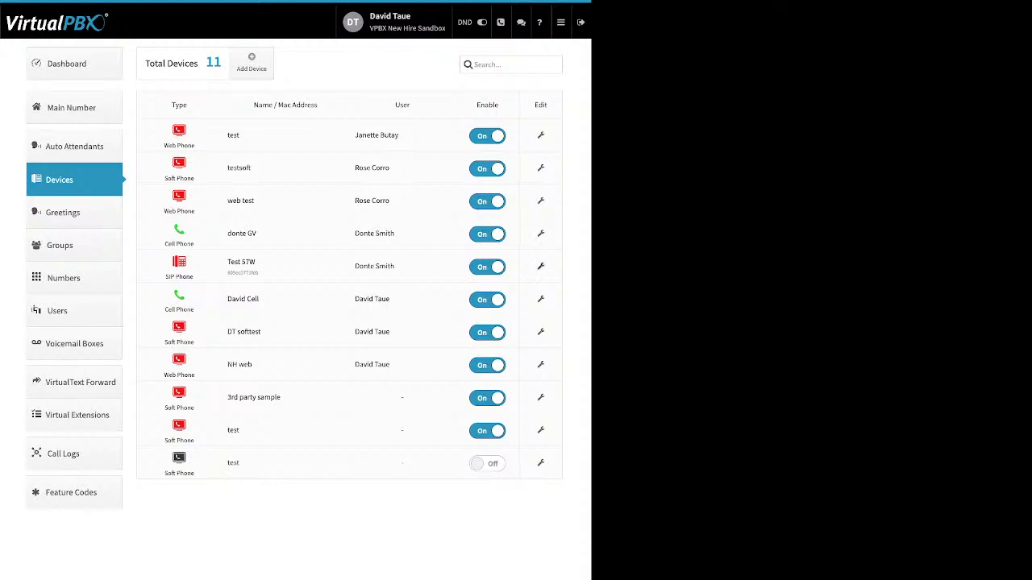
left_click(541, 266)
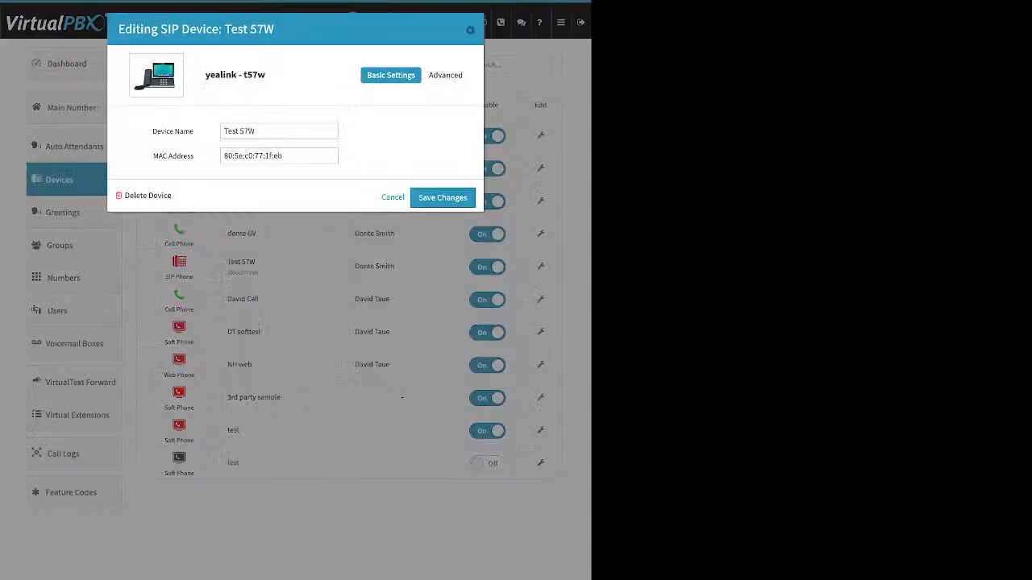
Step: Review Test 57W's Emergency Caller-ID address in advanced settings, then cancel the device editor
left_click(445, 75)
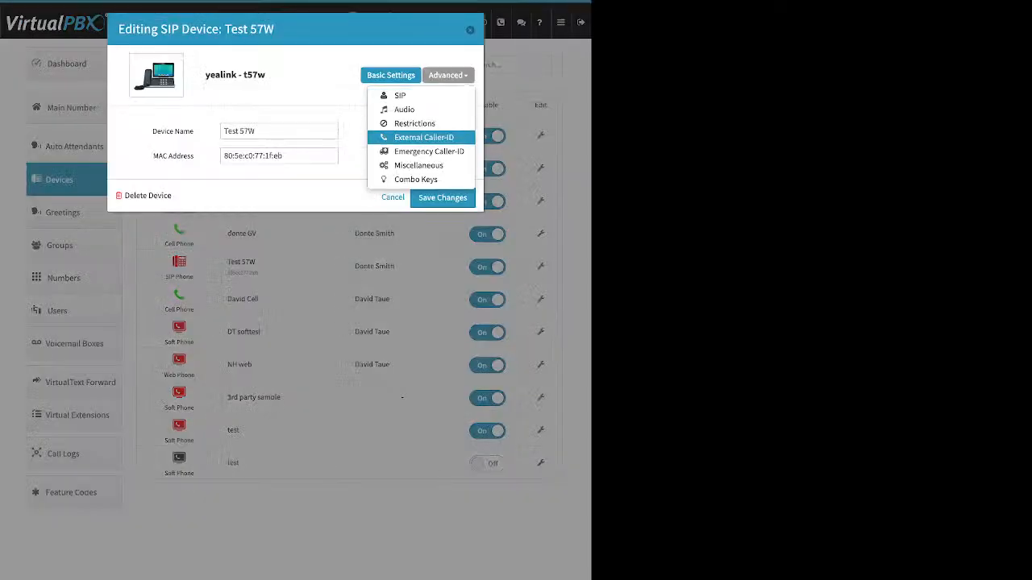
left_click(429, 152)
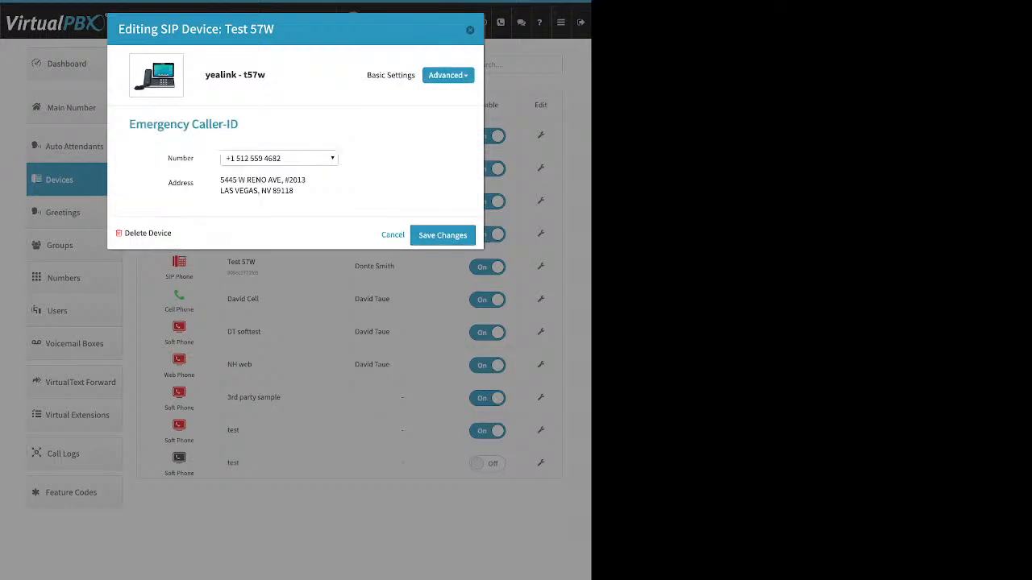
double_click(180, 159)
left_click(180, 158)
left_click_drag(205, 74, 243, 75)
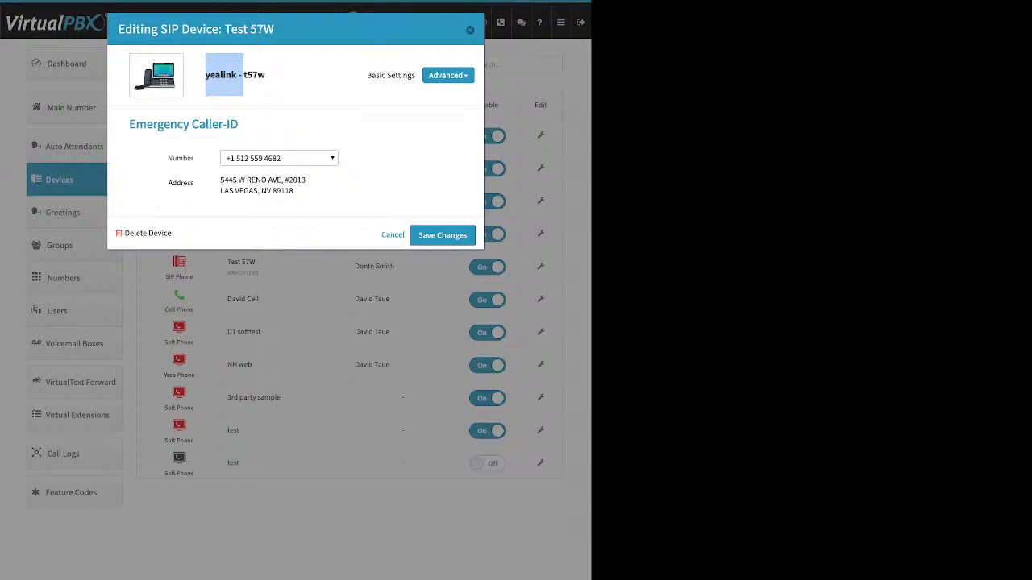
left_click_drag(220, 180, 294, 192)
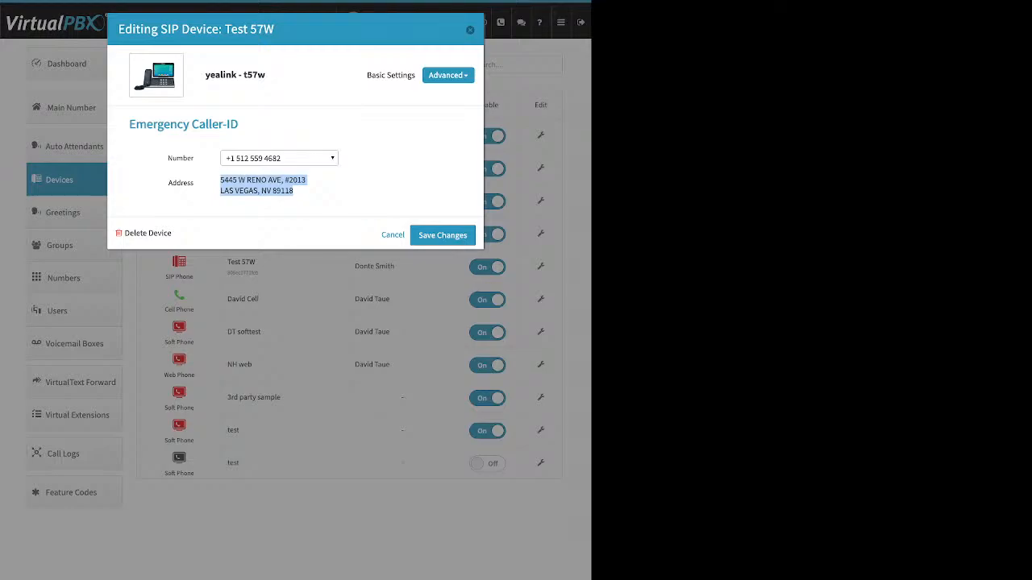
left_click(470, 30)
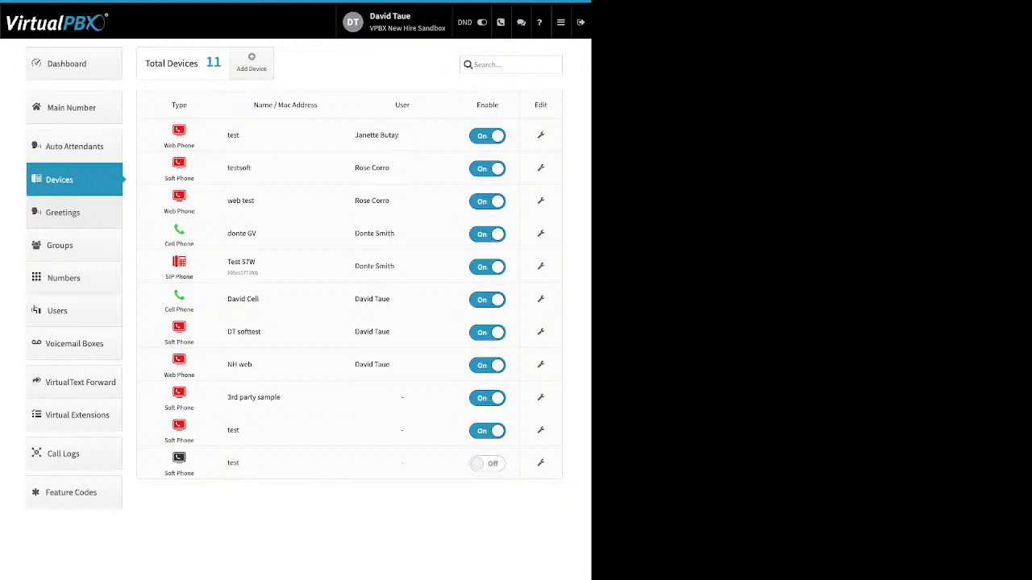
Step: Open Greetings and highlight the Name, Source (Tts, Upload, Recording) and Play columns
left_click(74, 213)
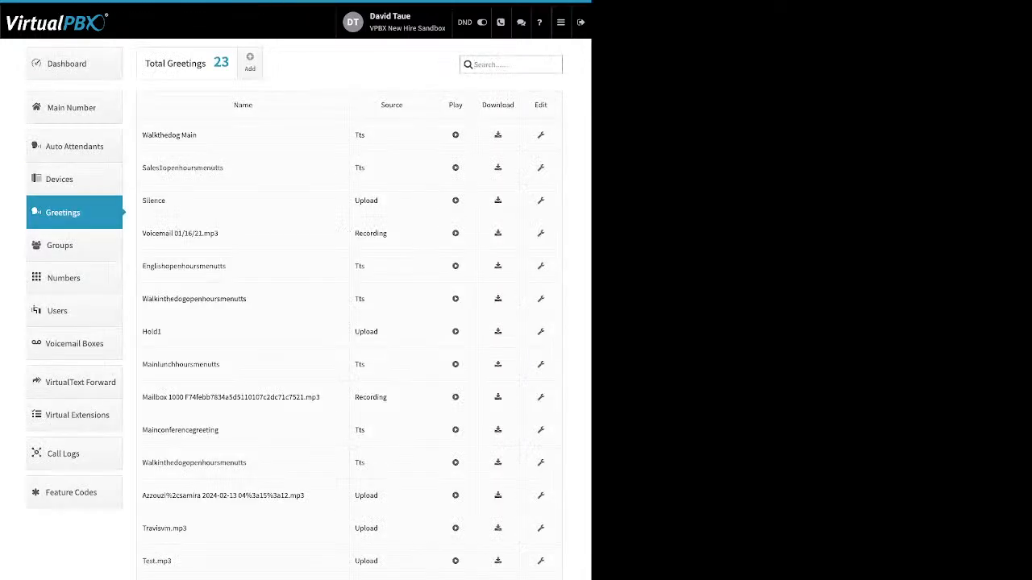
left_click_drag(254, 105, 233, 106)
double_click(392, 105)
double_click(360, 136)
left_click_drag(378, 200, 354, 200)
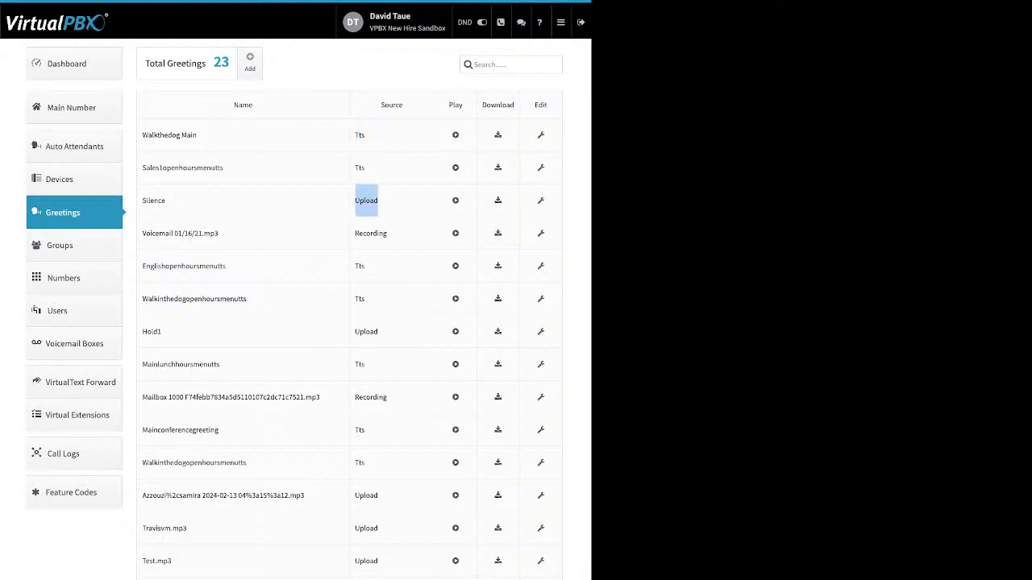
double_click(371, 234)
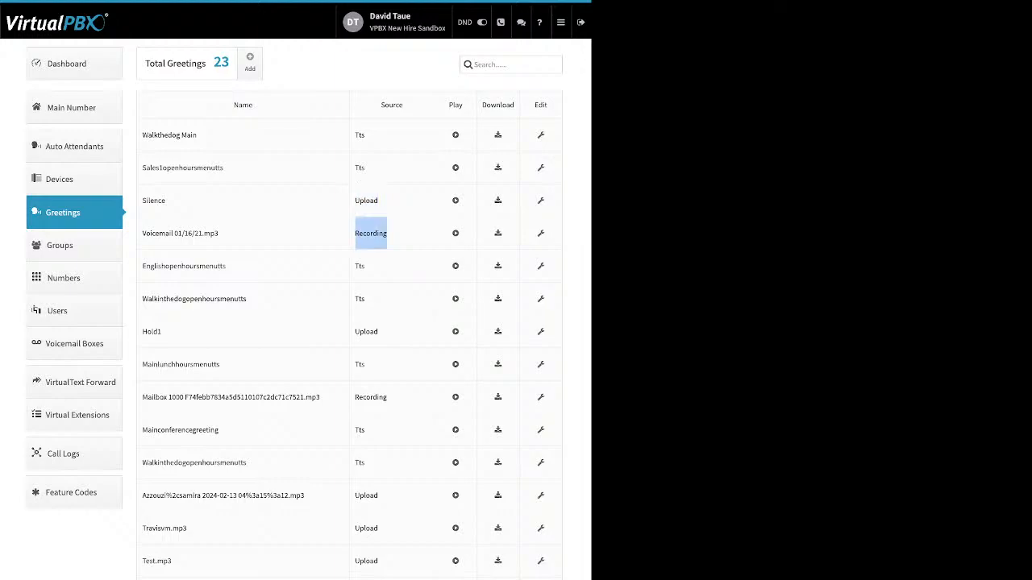
left_click_drag(464, 105, 447, 106)
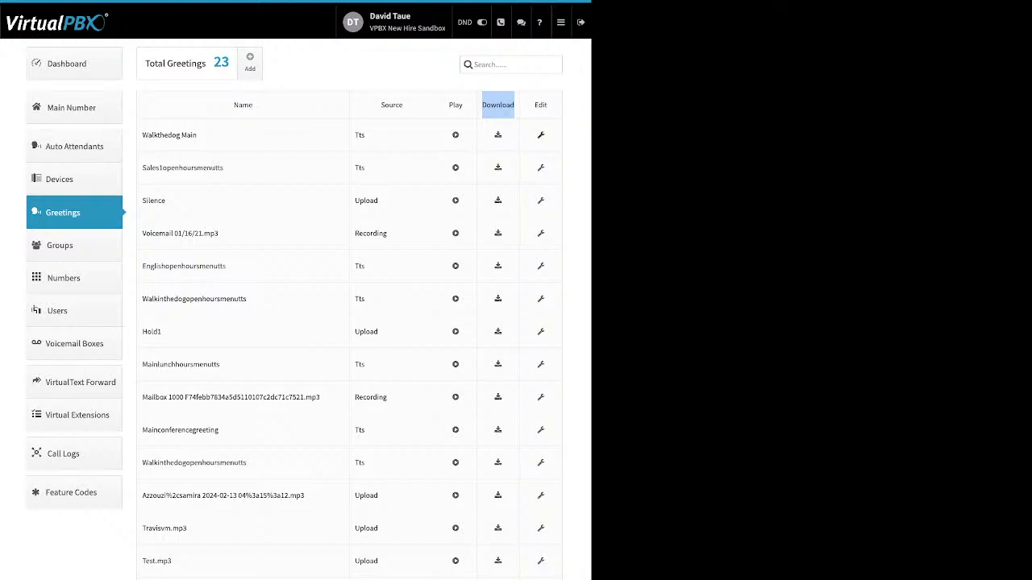
Step: Open the WalktheDog Main greeting editor, note its name and delete options, then close it
left_click(540, 135)
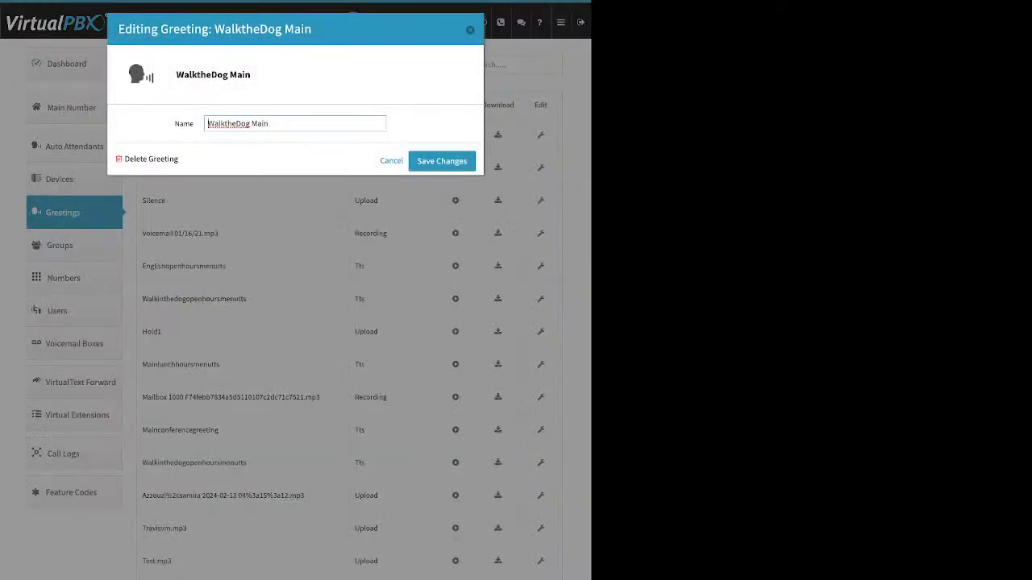
left_click_drag(175, 124, 194, 124)
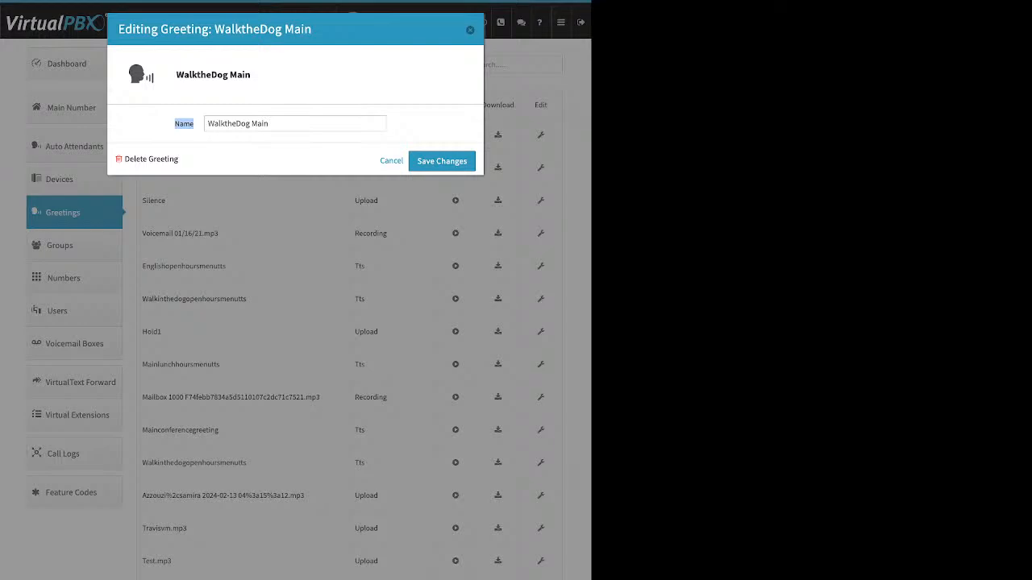
left_click_drag(179, 159, 124, 159)
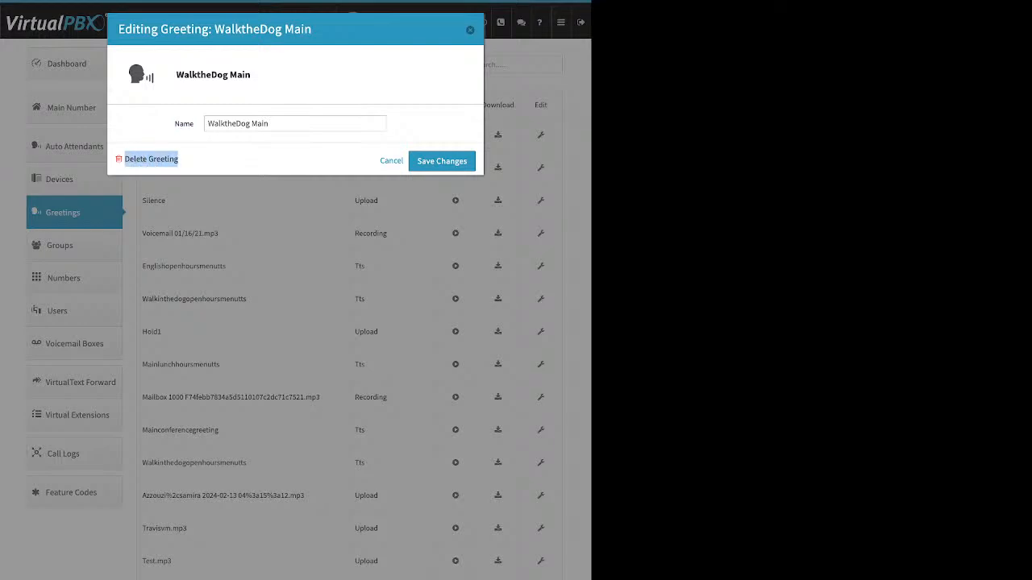
left_click(470, 30)
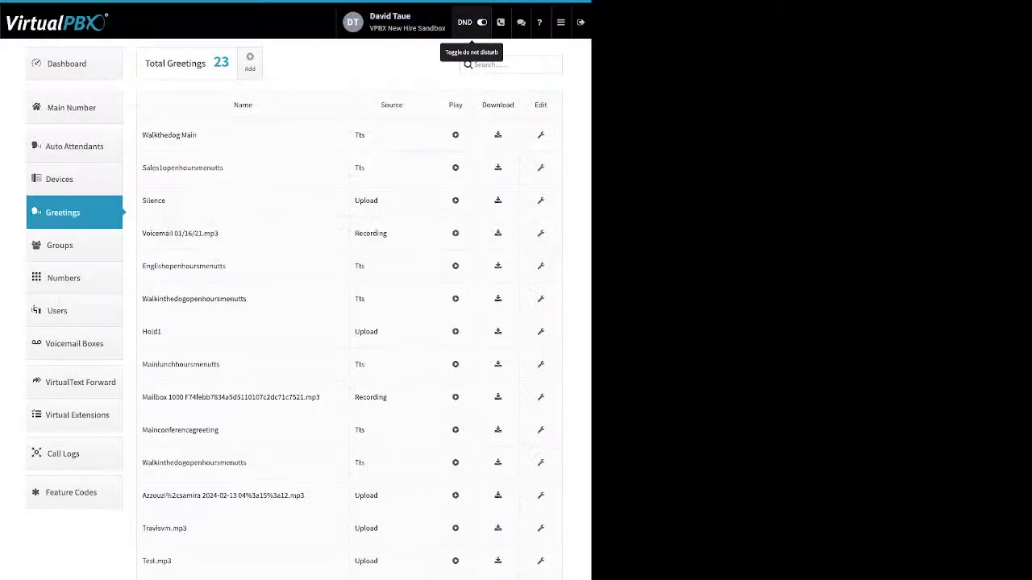
Step: Start adding a new greeting, cancel it, and go to the Numbers page
left_click(250, 62)
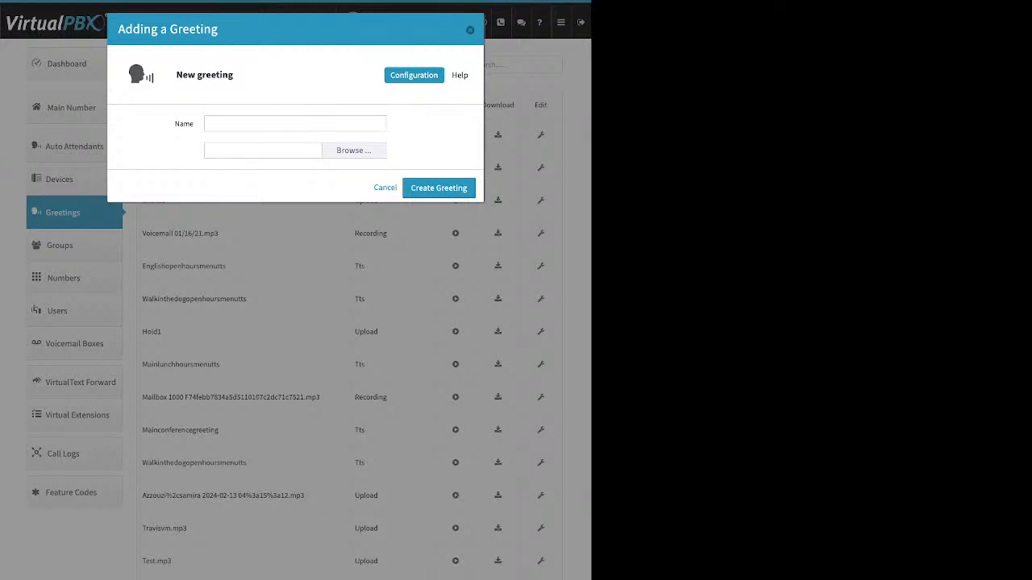
left_click(295, 123)
left_click(470, 30)
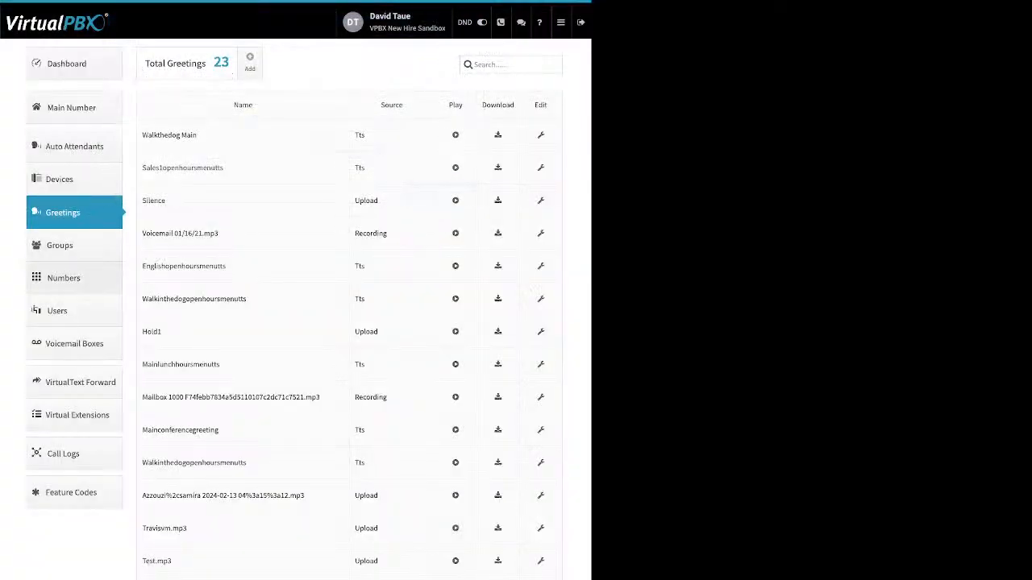
left_click(64, 278)
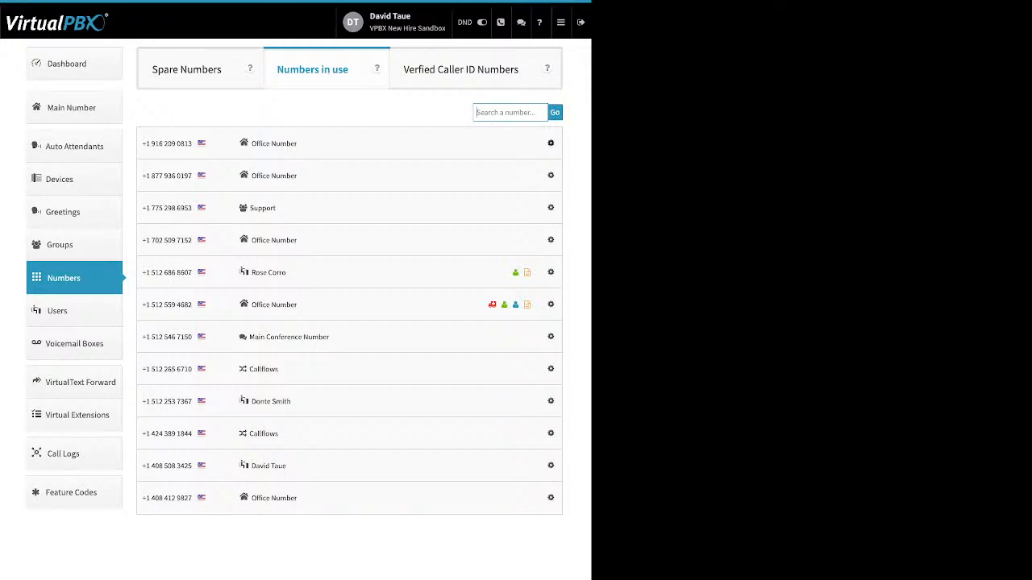
Step: Check the first in-use number's options, then view the Spare Numbers list
left_click(551, 143)
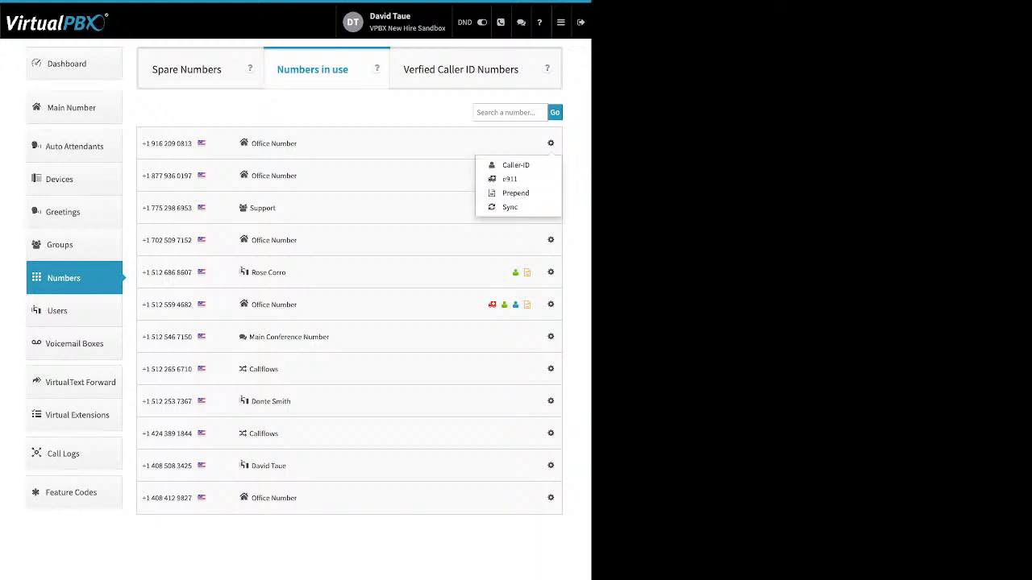
left_click(200, 69)
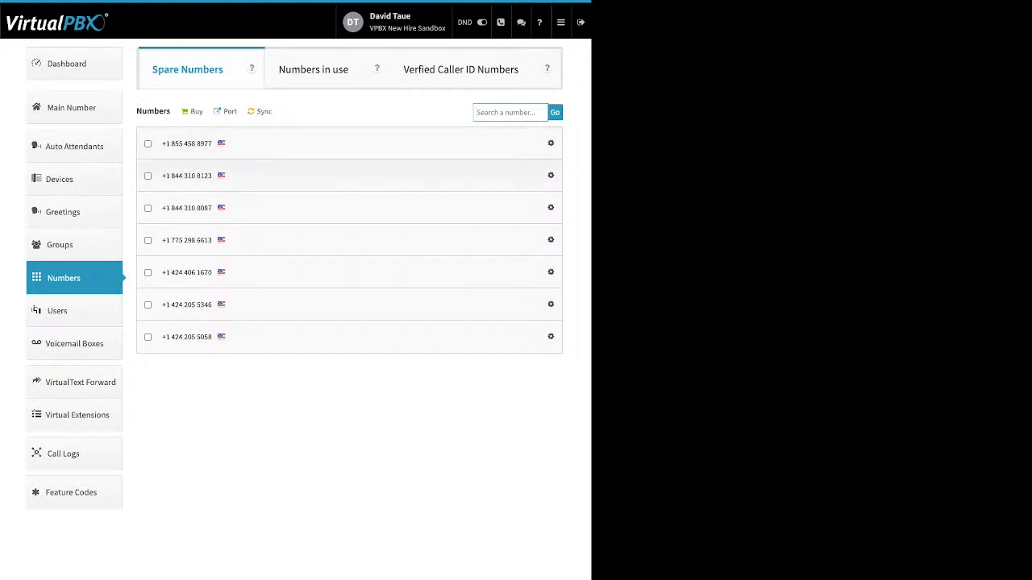
Step: Check the two 844 toll-free numbers, delete them and confirm the deletion
left_click(148, 176)
left_click(148, 207)
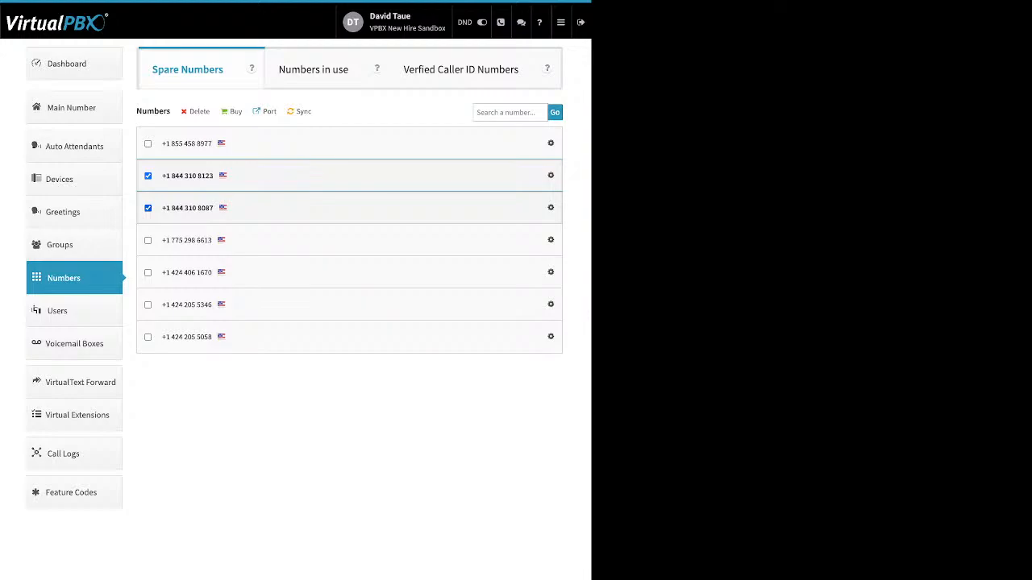
mouse_move(198, 112)
left_mouse_down()
mouse_move(208, 113)
mouse_move(190, 113)
left_mouse_up()
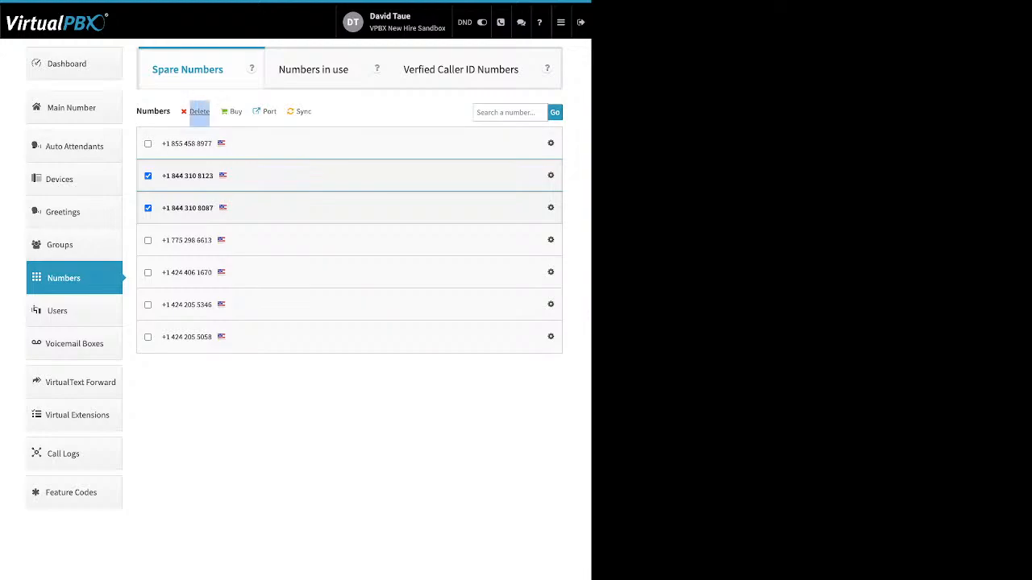
left_click(199, 111)
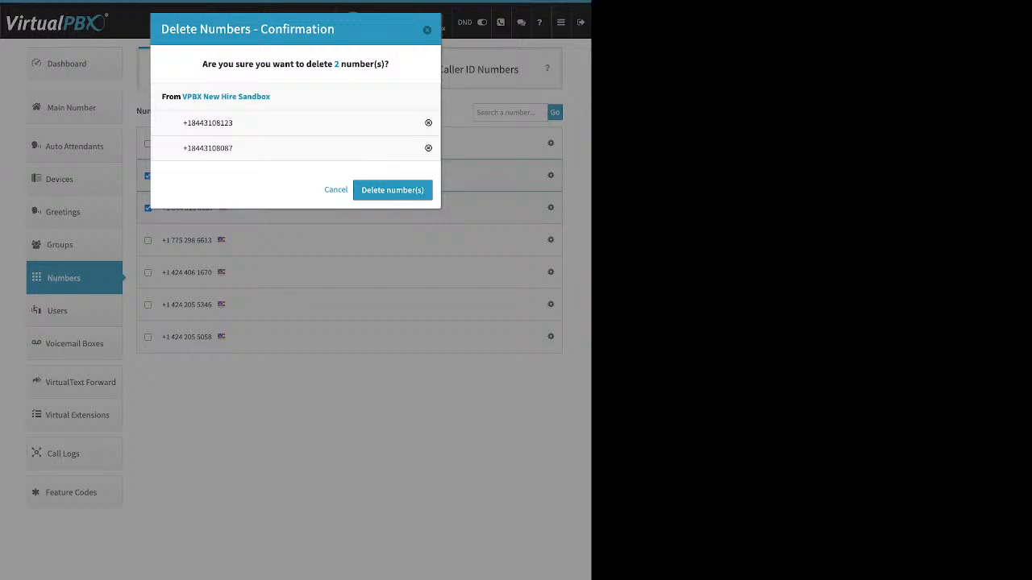
left_click(392, 190)
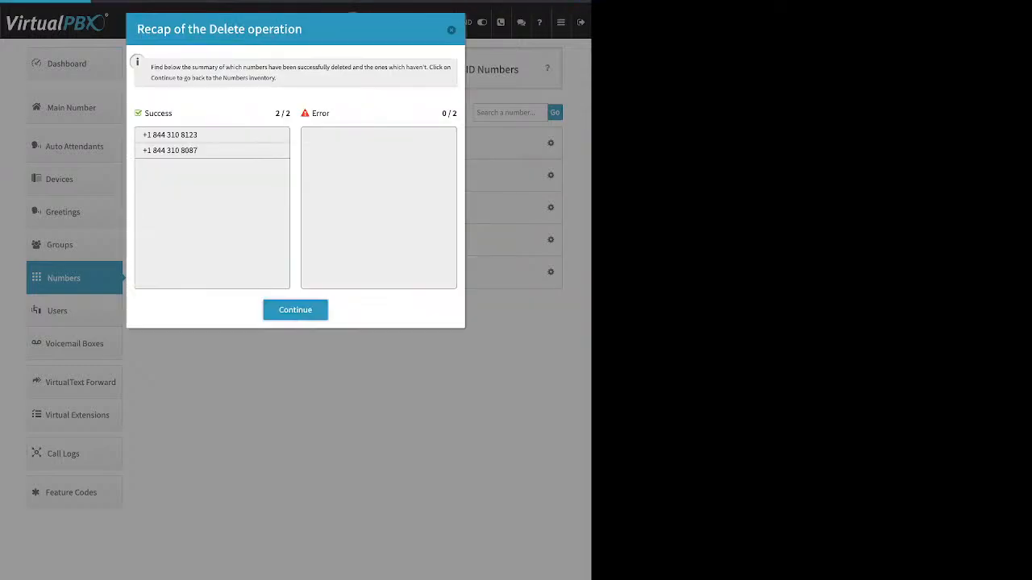
left_click(295, 310)
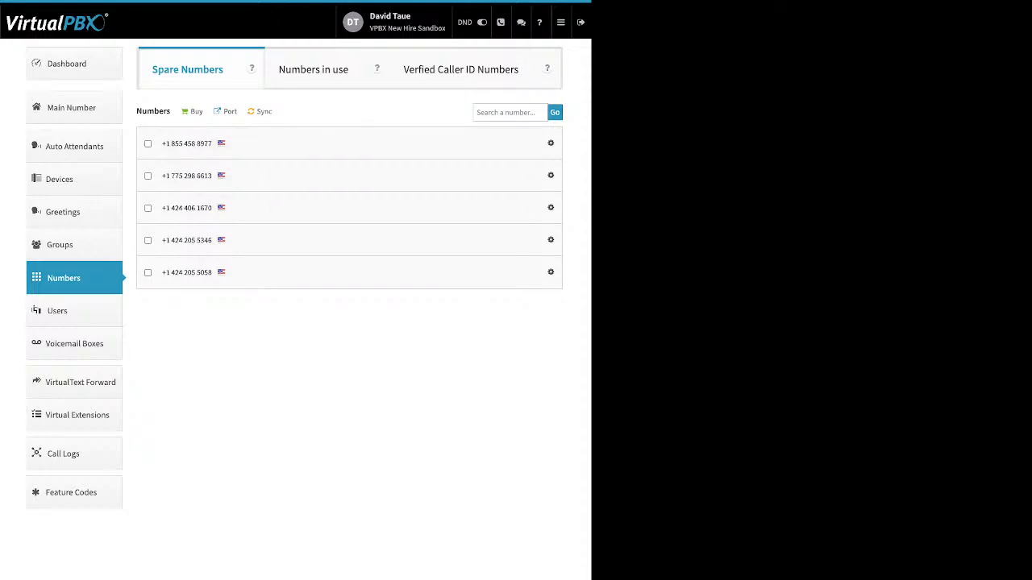
Step: Look over the Buy number options, then open the number porting page
left_click(196, 111)
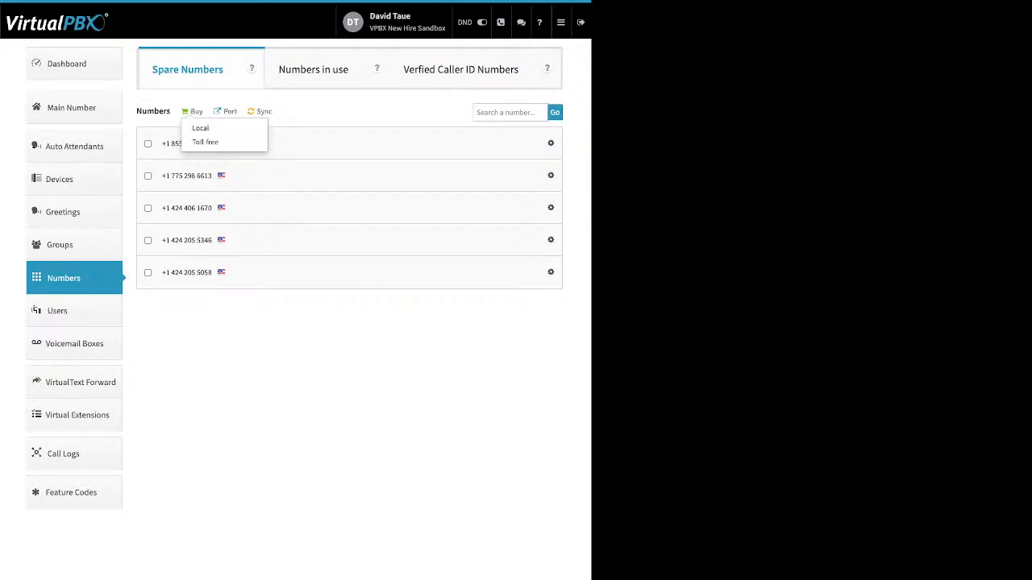
key("Escape")
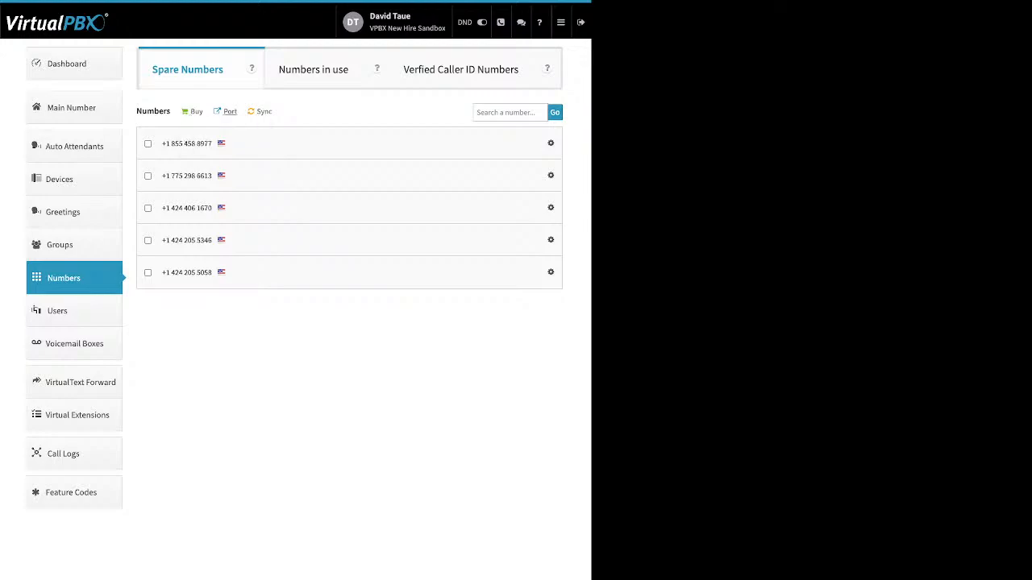
left_click(229, 112)
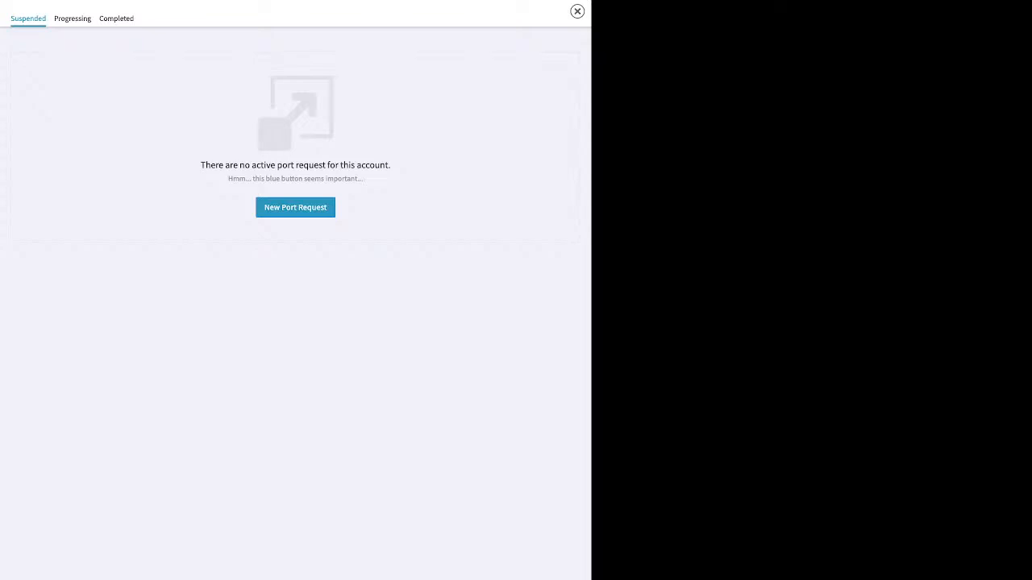
Step: Create a port request named 'test' for U.S. Local Numbers and continue to ownership proof
left_click(295, 207)
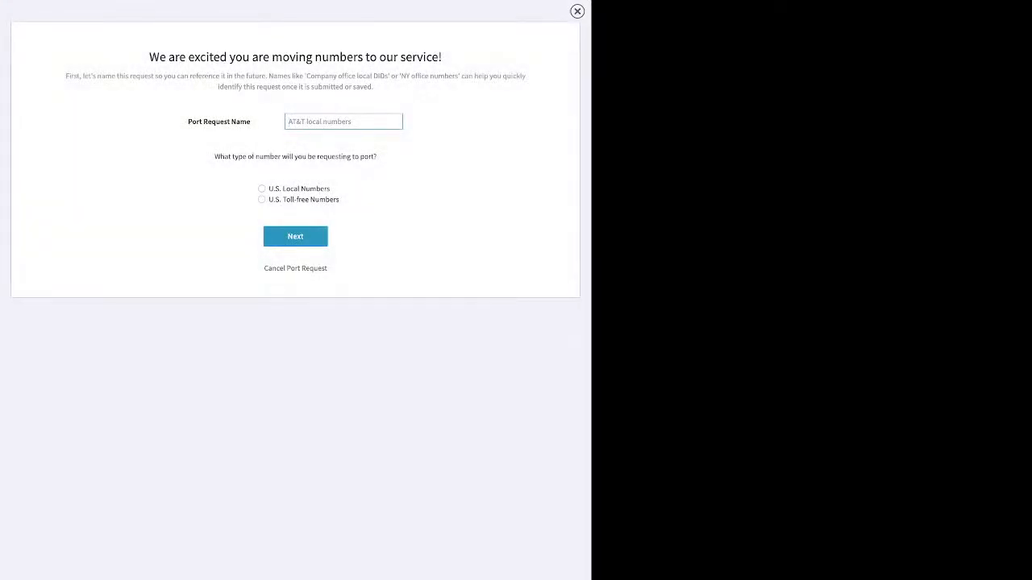
type("test")
left_click(262, 189)
left_click(295, 236)
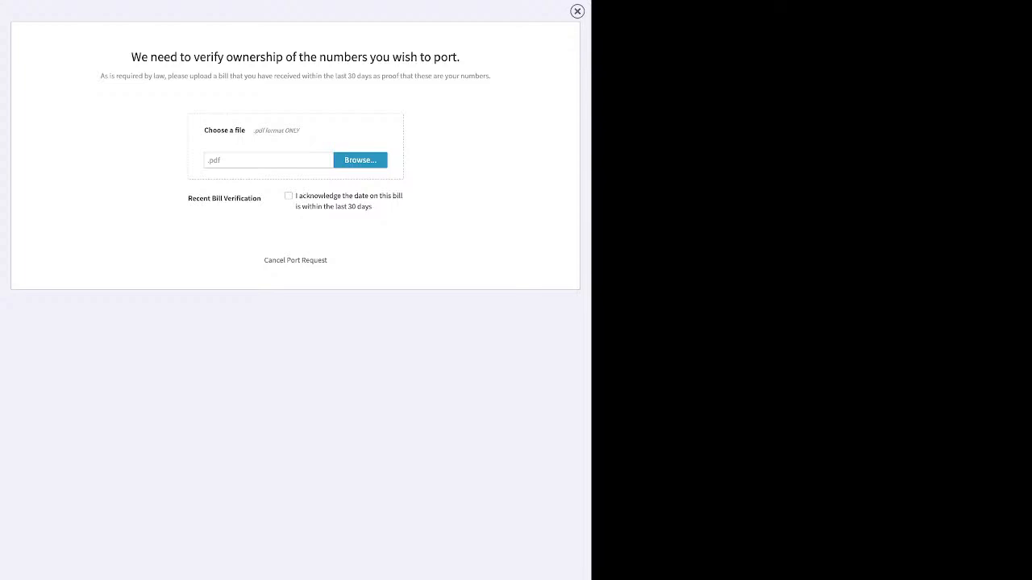
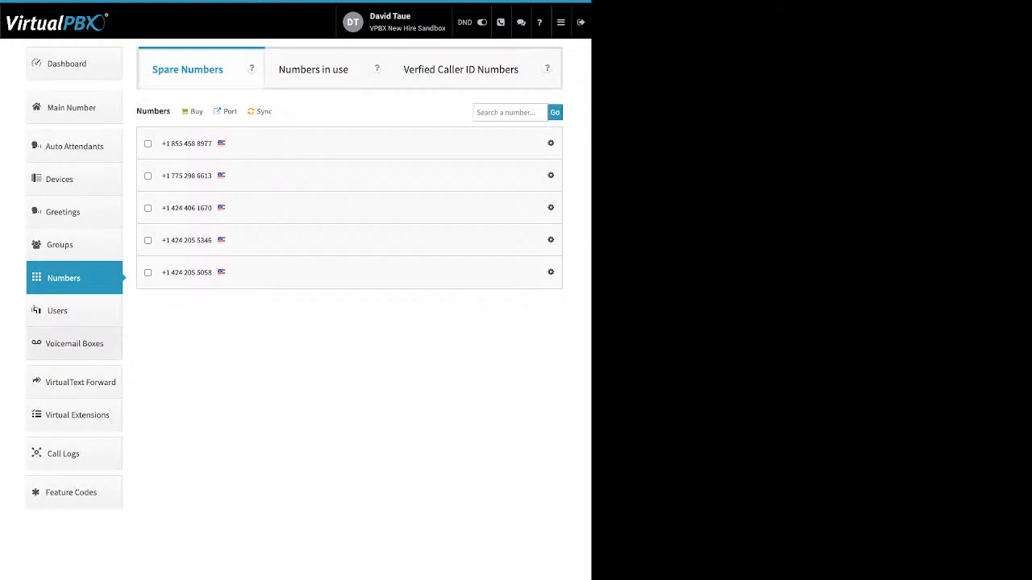
Step: Open the list of 8 voicemail boxes and start adding a new voicemail box
left_click(74, 344)
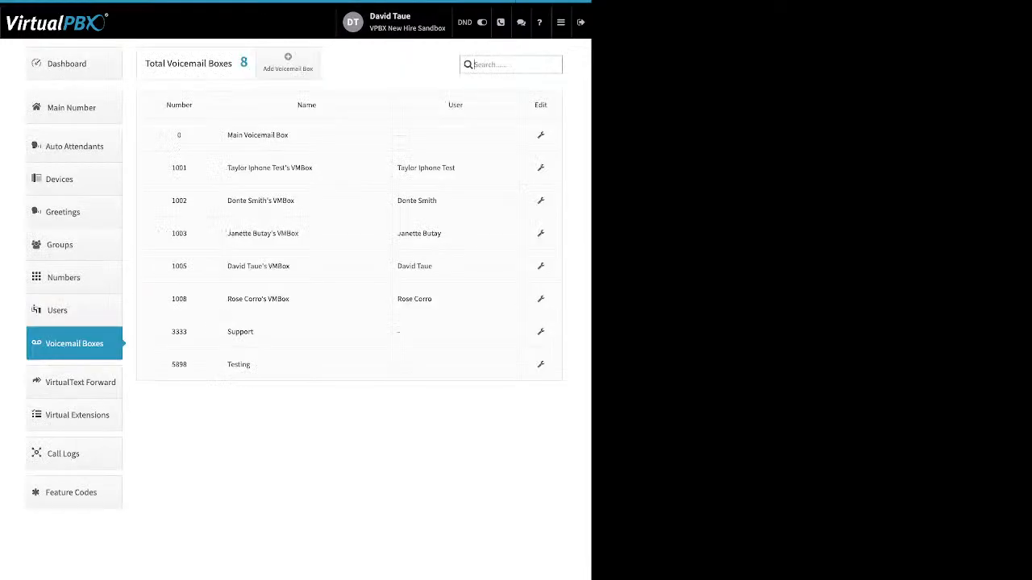
double_click(456, 105)
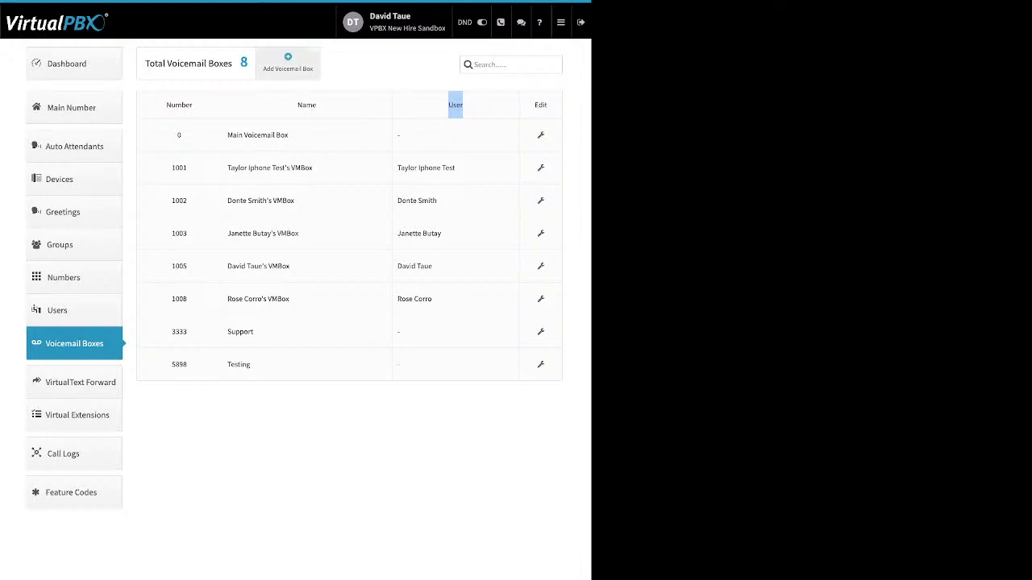
left_click(288, 63)
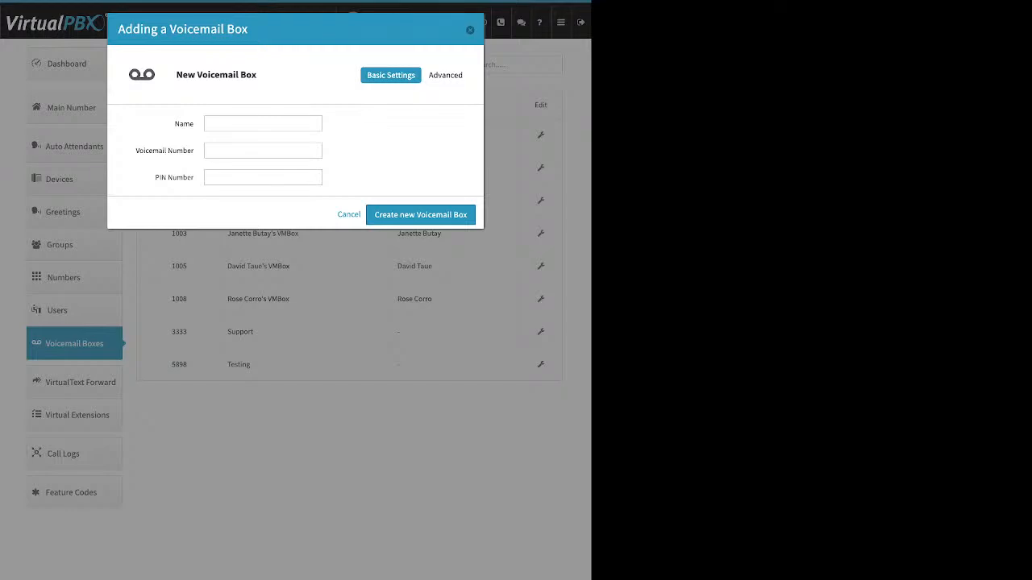
Step: Review the Name, Voicemail Number and PIN Number fields, then cancel without creating a box
double_click(184, 124)
left_click_drag(140, 151, 193, 177)
left_click(349, 215)
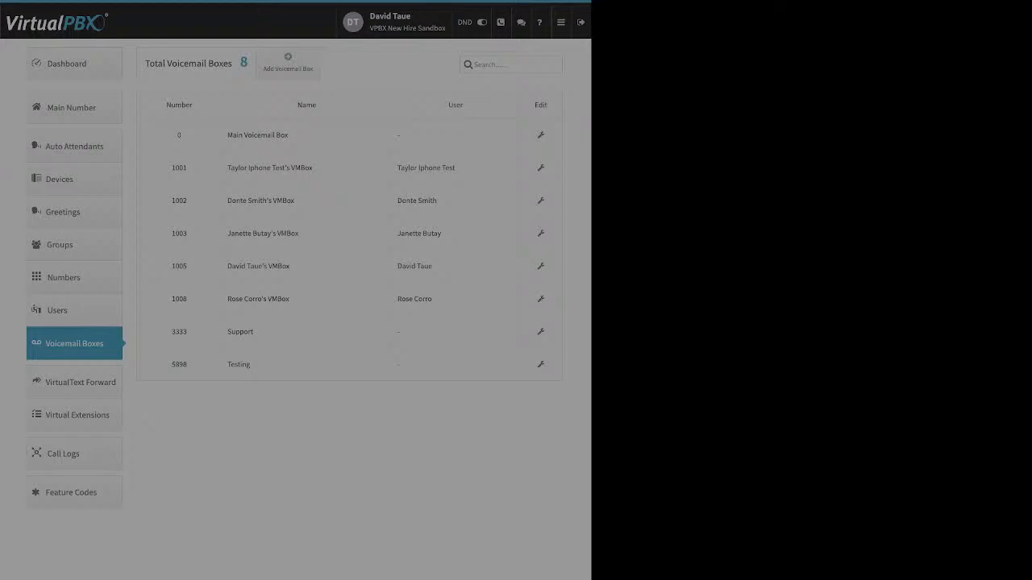
Step: Open the Support voicemail box for editing and review its Voicemail Number and PIN fields
left_click(263, 124)
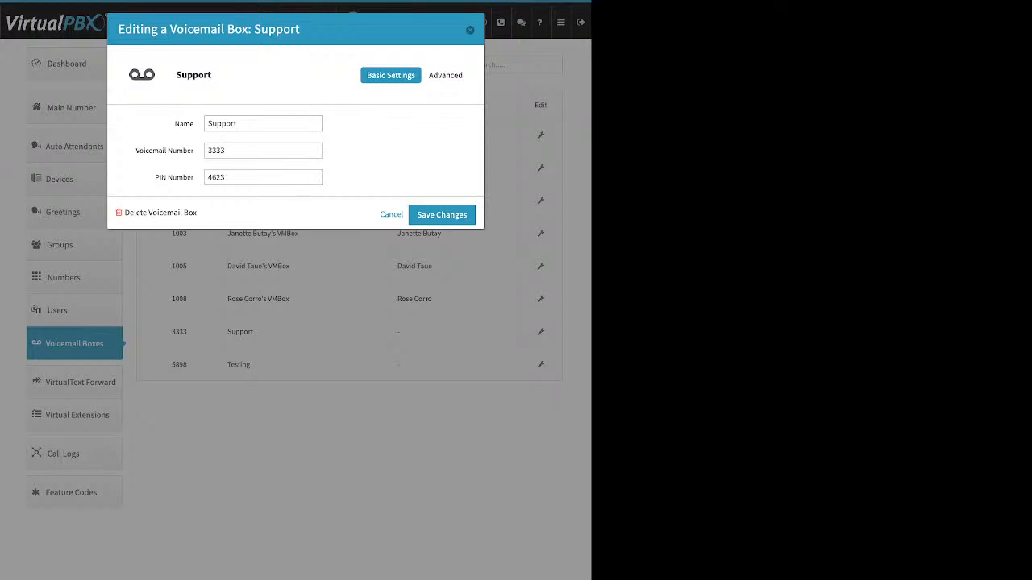
left_click_drag(135, 150, 192, 177)
left_click(192, 177)
left_click_drag(136, 150, 192, 151)
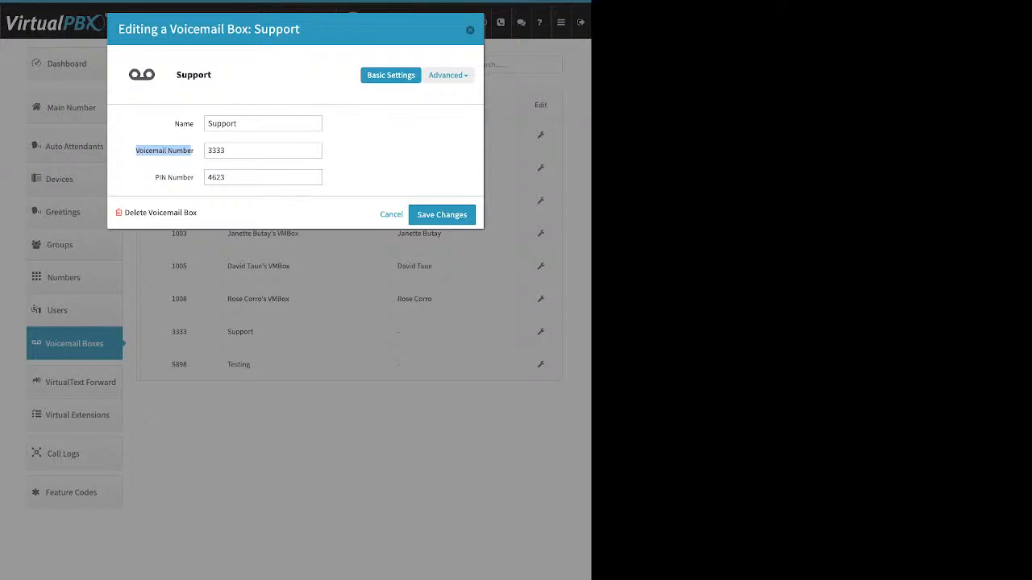
Step: View Support's Greeting Media settings, starting and cancelling an upload, leaving Media and Temporary at None
left_click(448, 75)
left_click(427, 122)
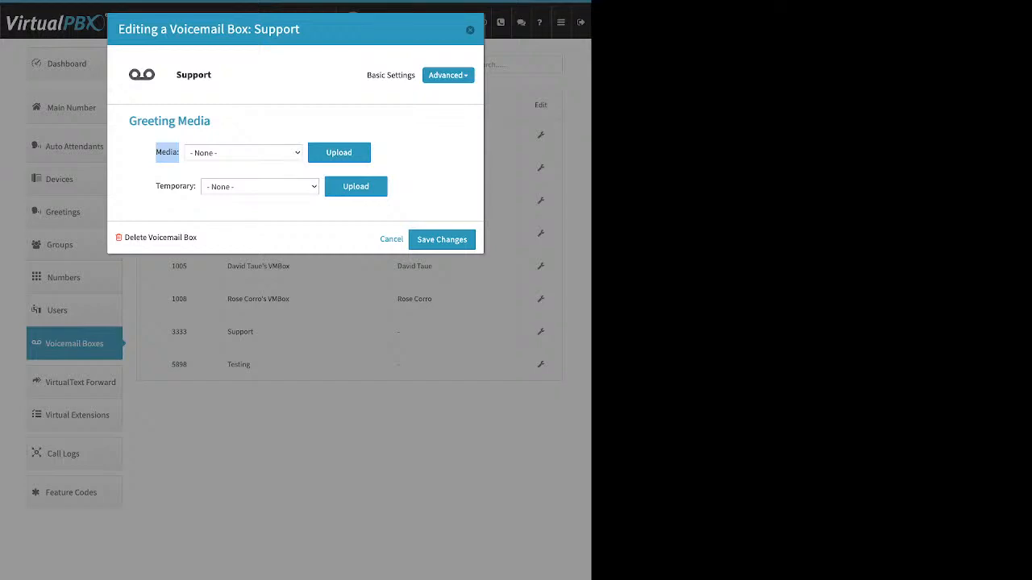
left_click(339, 152)
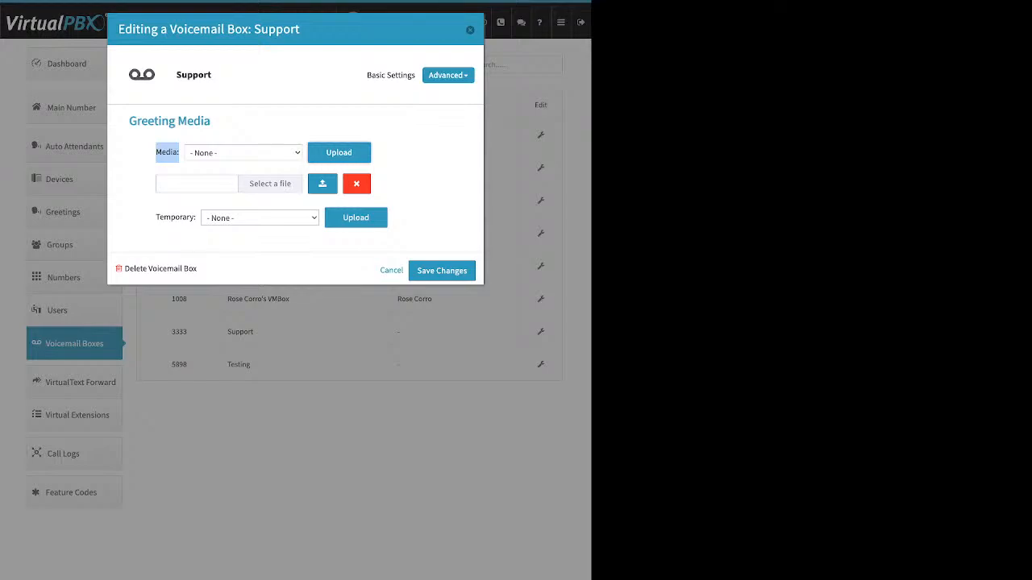
left_click(357, 184)
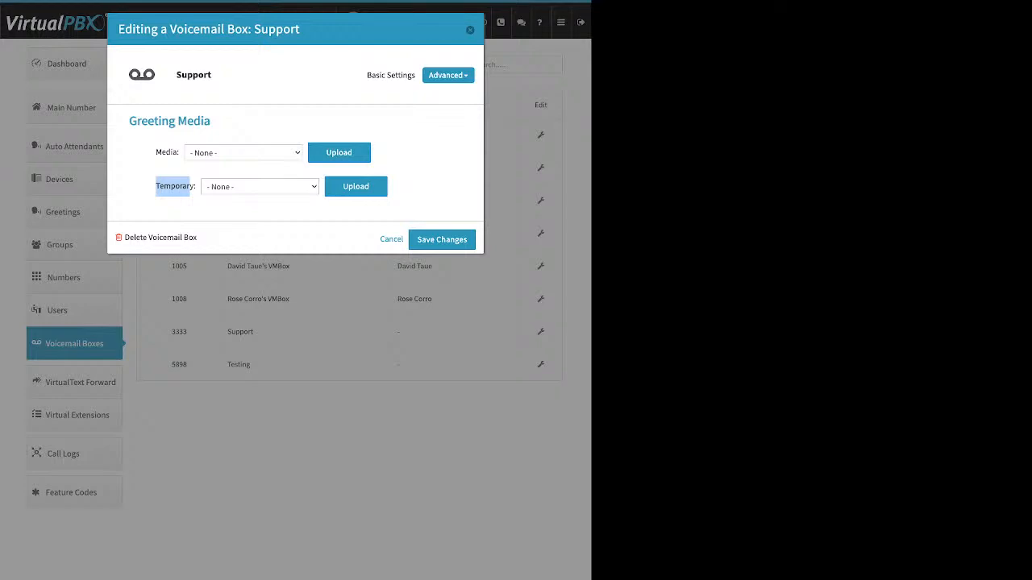
left_click(189, 191)
Step: Check Support's notification recipients, cancel a new recipient, then show its Options settings
left_click(447, 75)
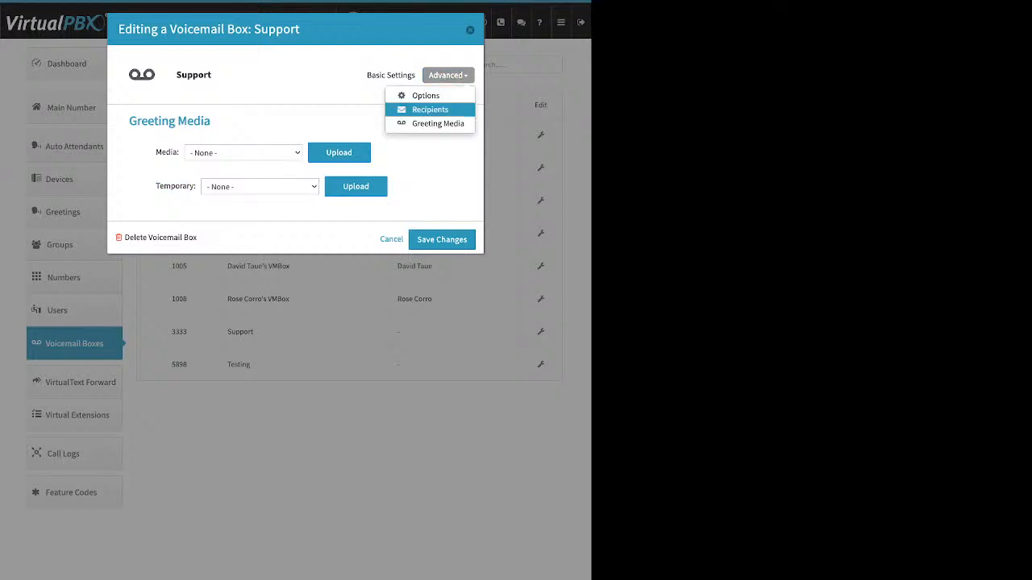
left_click(430, 110)
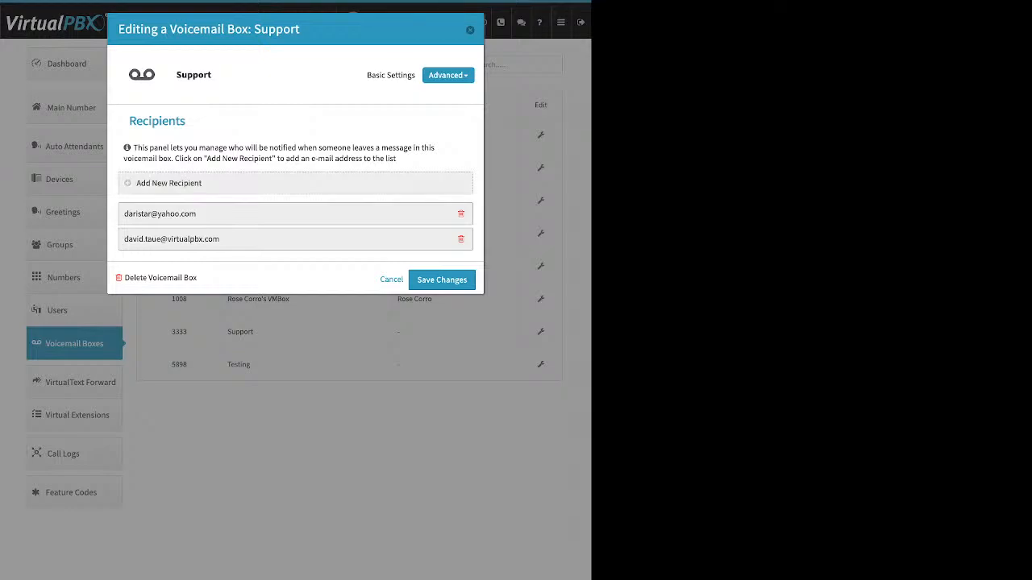
left_click(168, 183)
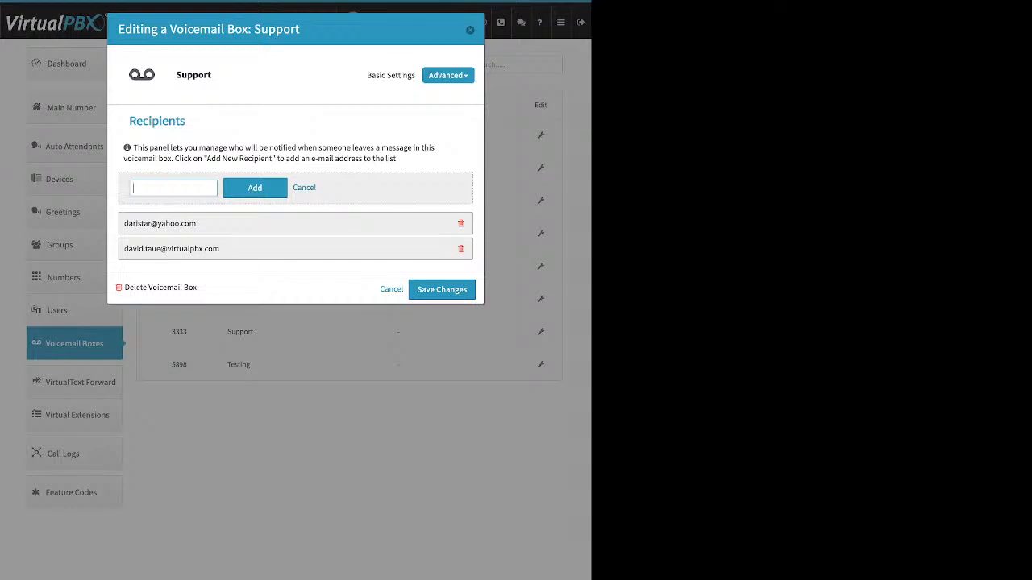
left_click(304, 187)
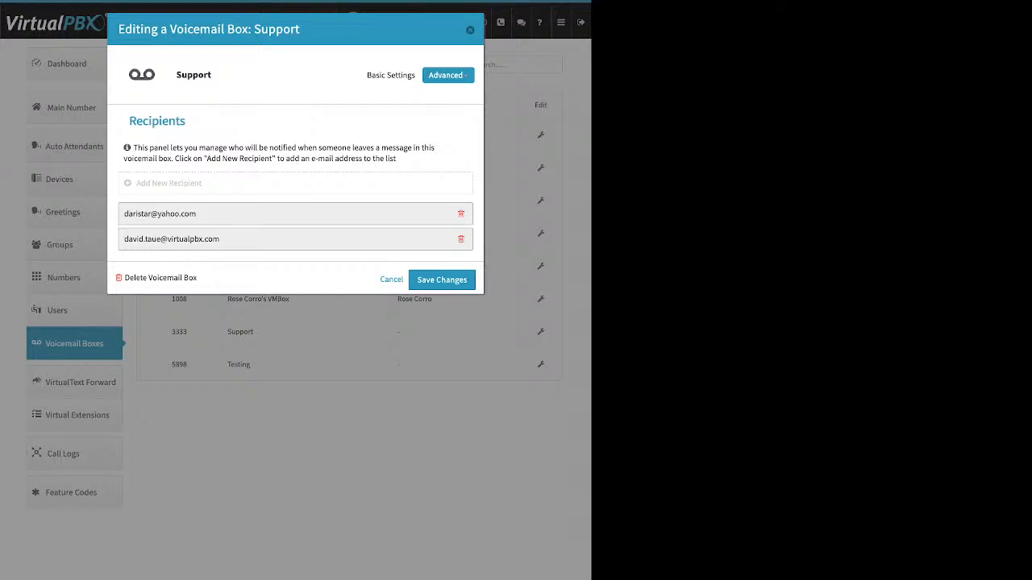
left_click(448, 75)
left_click(425, 95)
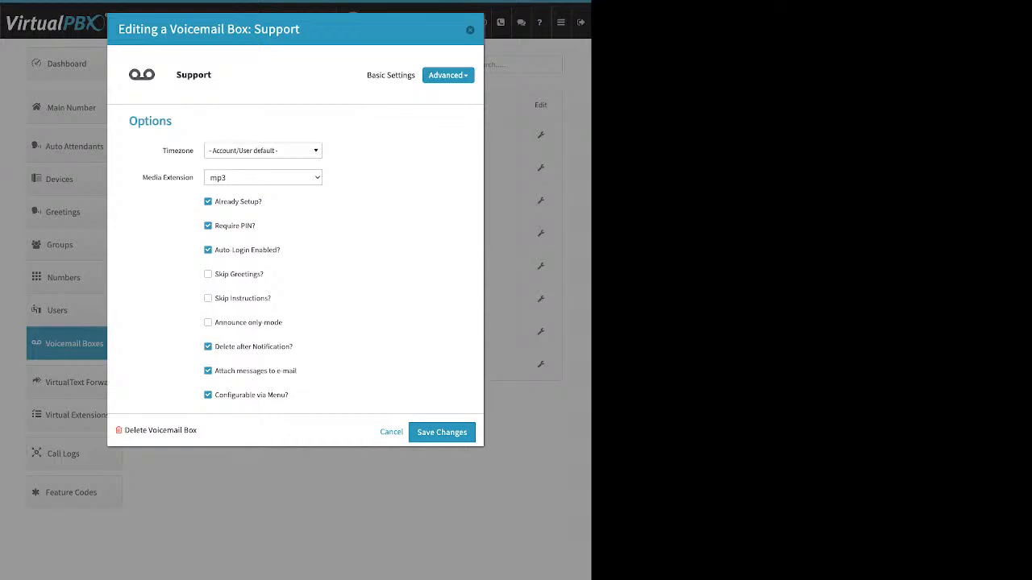
Step: Review Already Setup?, Attach messages to e-mail and Delete after Notification, then close the editor unchanged
left_click_drag(261, 201, 219, 201)
left_click(300, 208)
left_click_drag(298, 370, 215, 371)
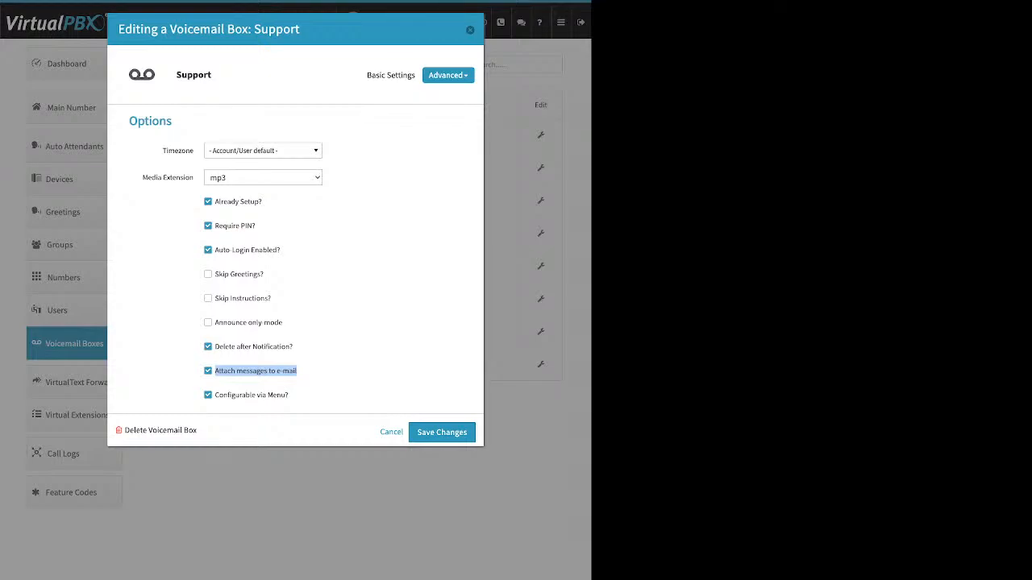
left_click_drag(296, 346, 214, 346)
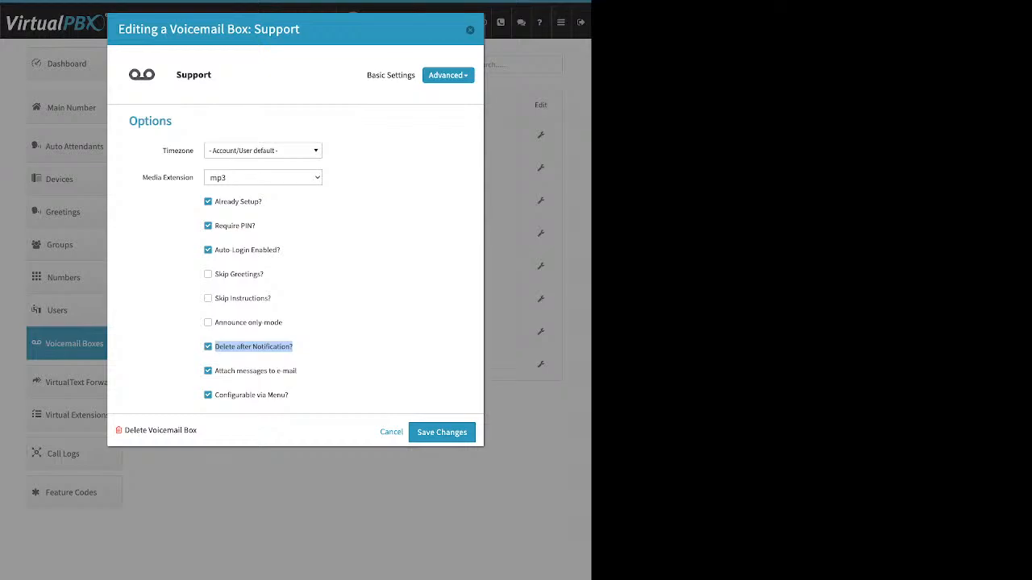
key("Escape")
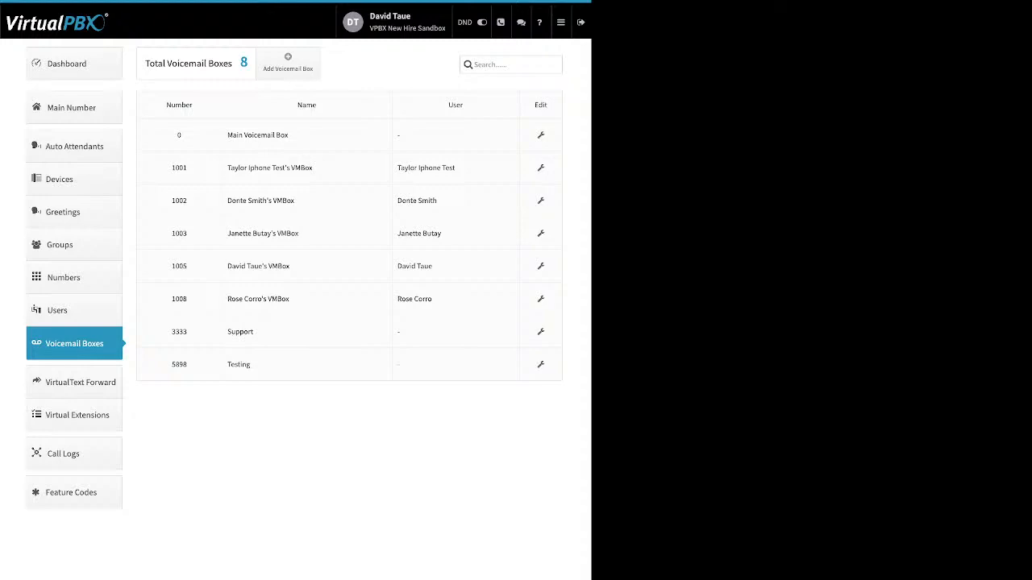
Step: On VirtualText Forward, review the new forward form's Email and Webhook fields and cancel it
left_click(74, 382)
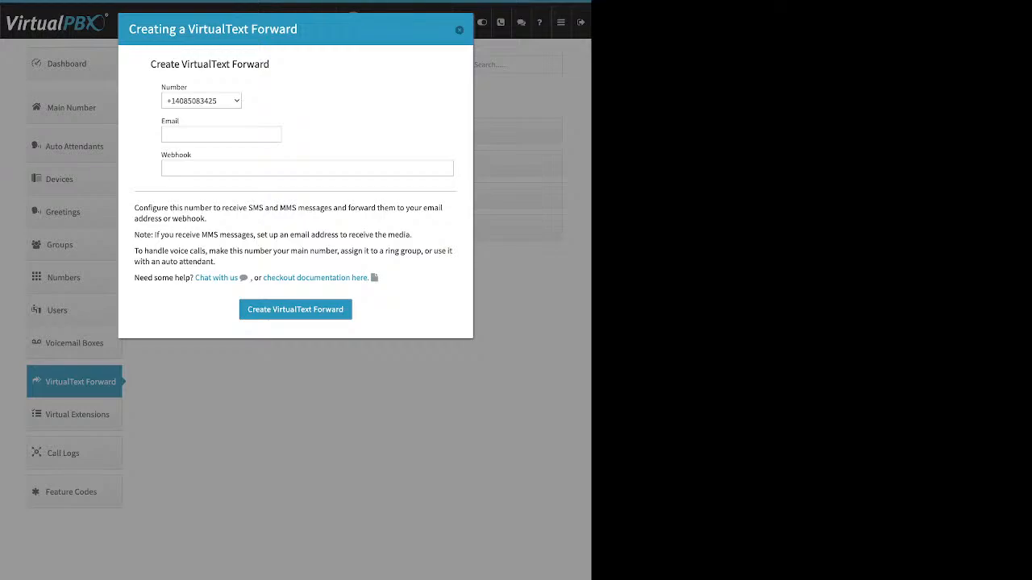
left_click_drag(177, 121, 166, 121)
left_click_drag(192, 154, 167, 155)
left_click(194, 155)
left_click(459, 30)
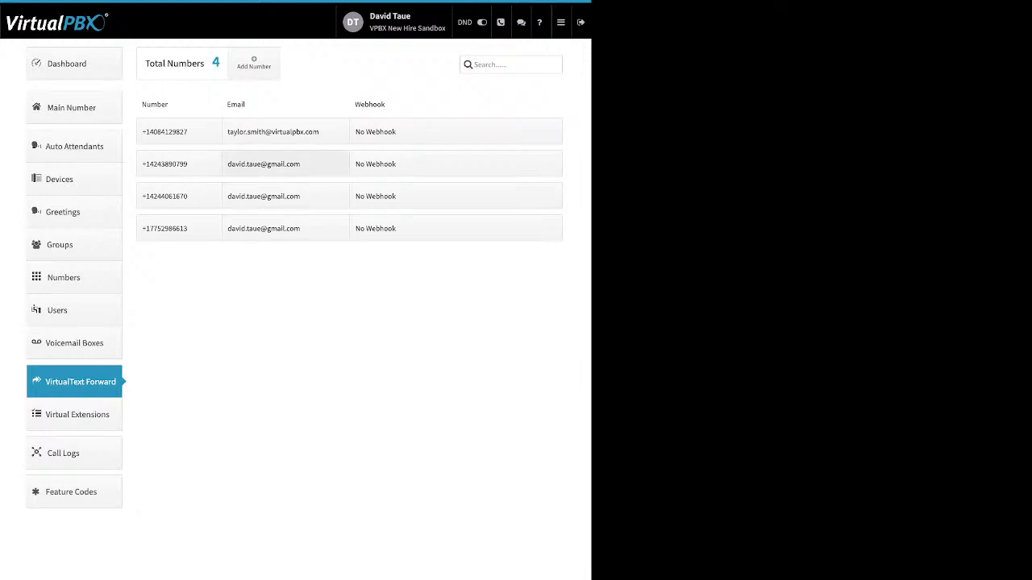
Step: Check the second number's email forwarding without changes, then go to Virtual Extensions
left_click_drag(300, 163, 236, 164)
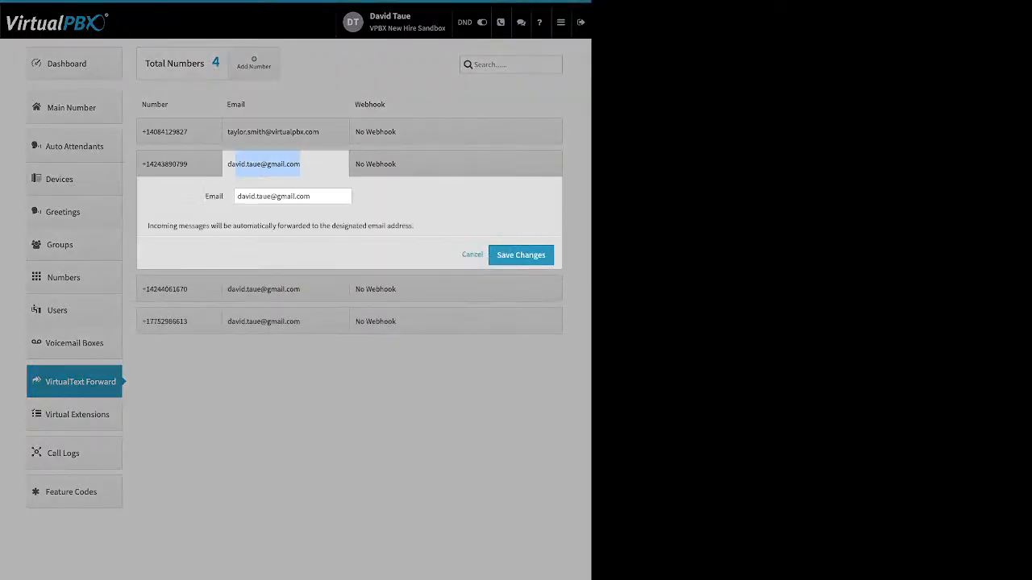
left_click(274, 196)
left_click(472, 255)
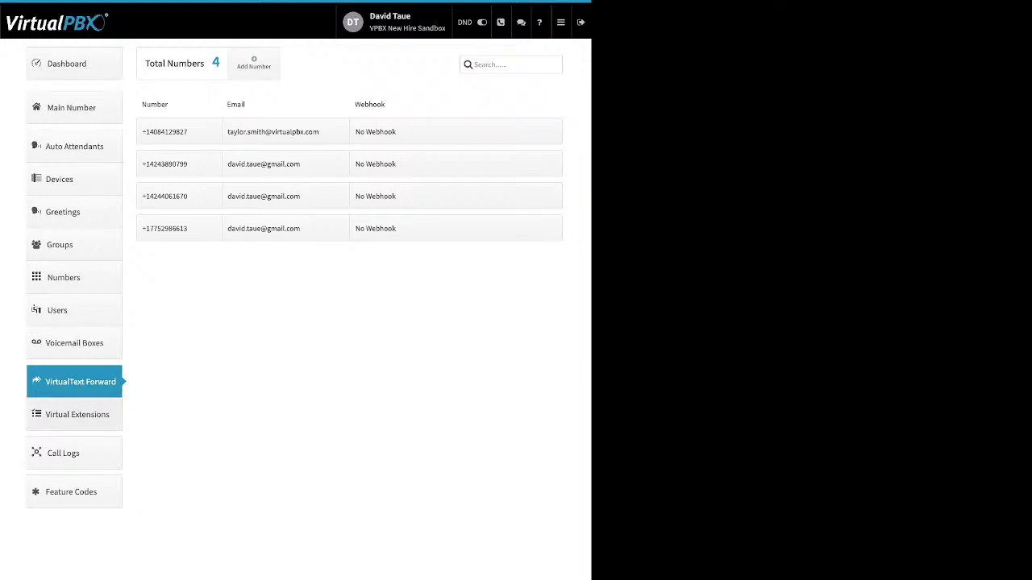
left_click(78, 414)
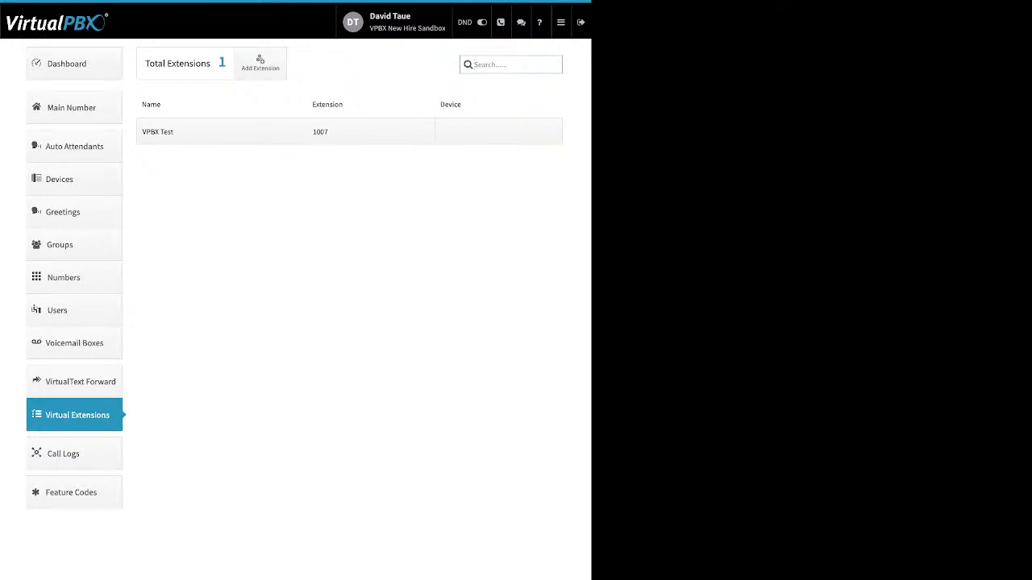
Step: Look over the new extension form without saving, then view VPBX Test's number settings
left_click(260, 63)
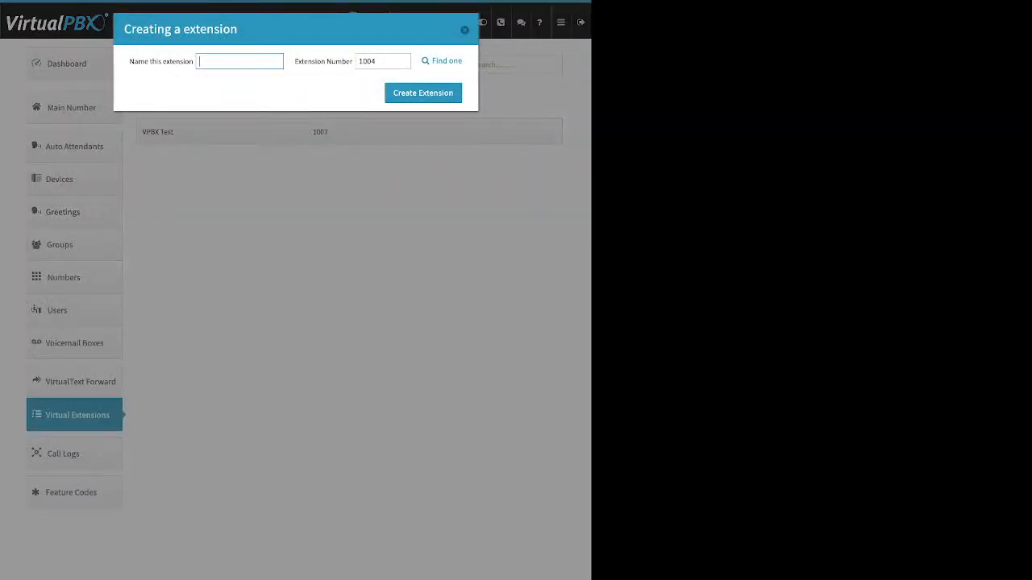
left_click_drag(130, 61, 193, 61)
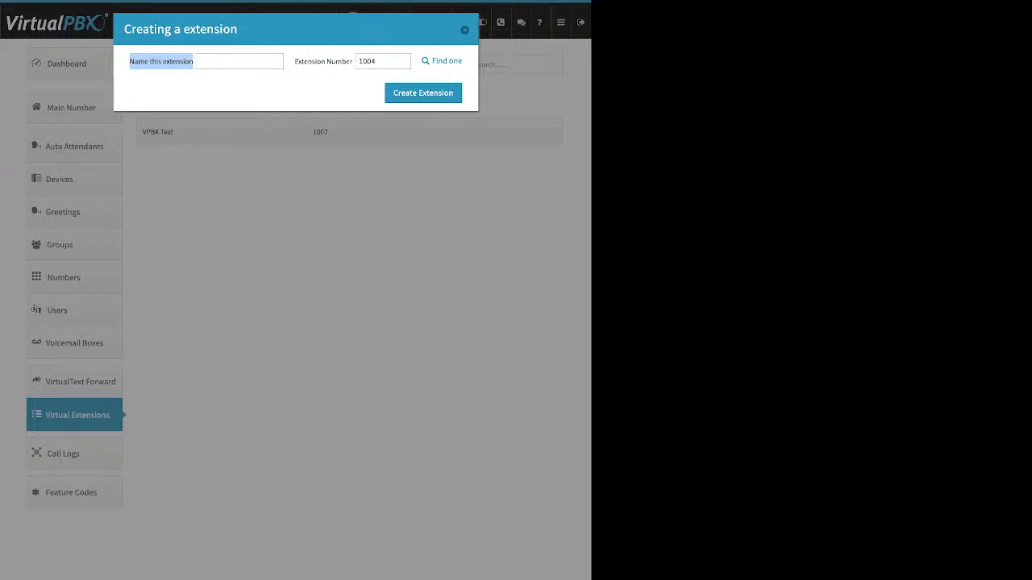
left_click_drag(308, 62, 341, 61)
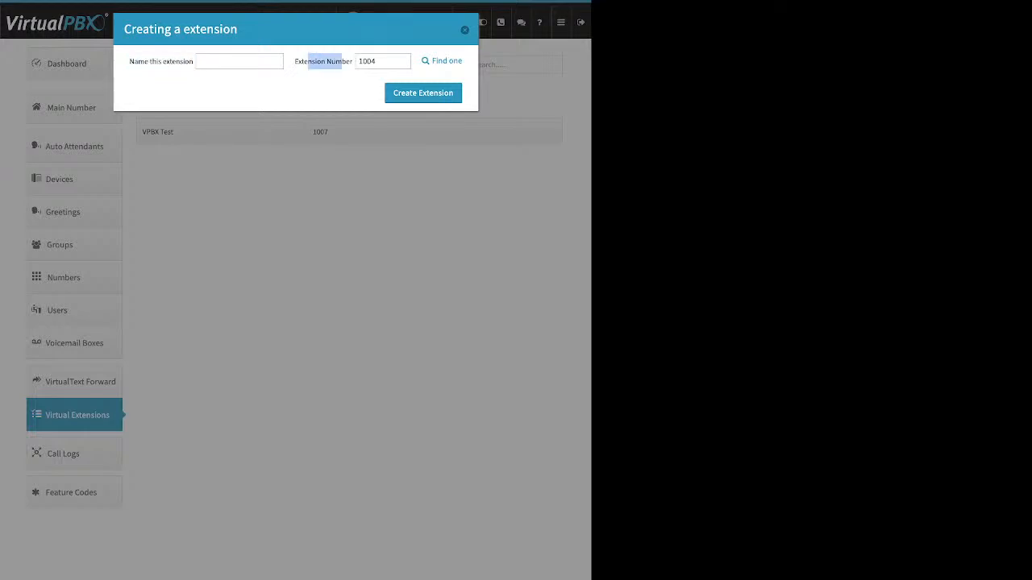
left_click(464, 30)
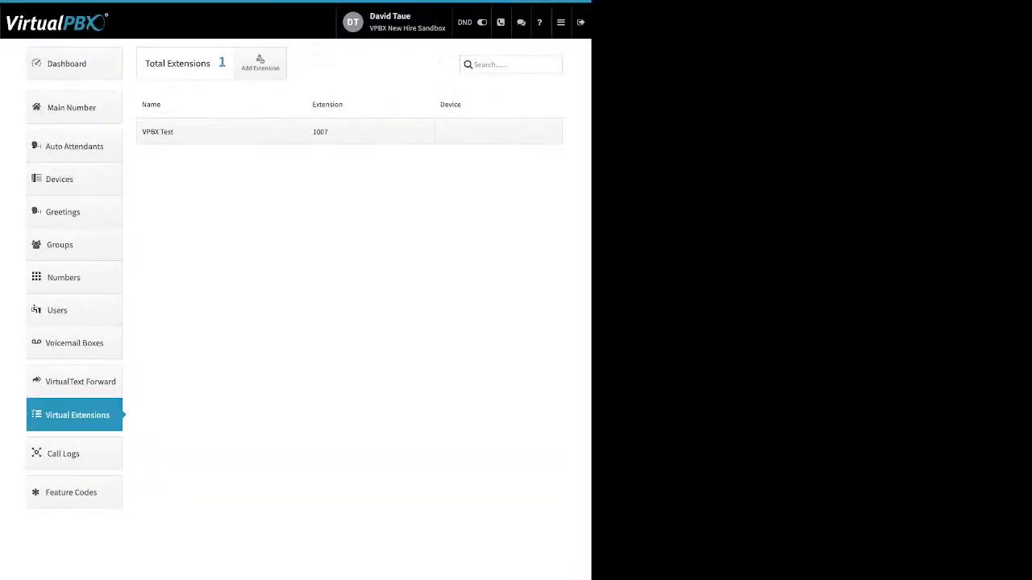
left_click(363, 131)
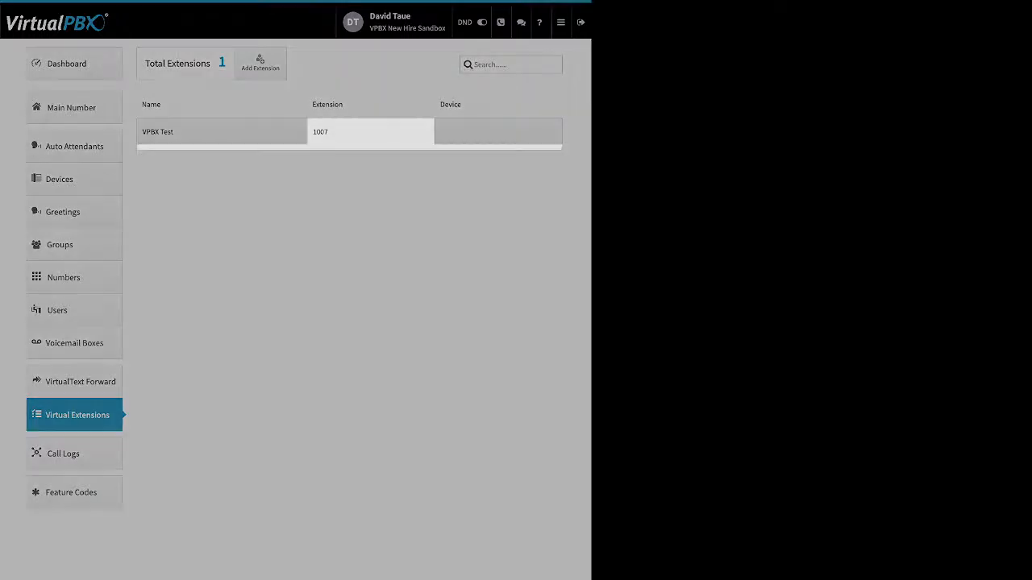
left_click(363, 131)
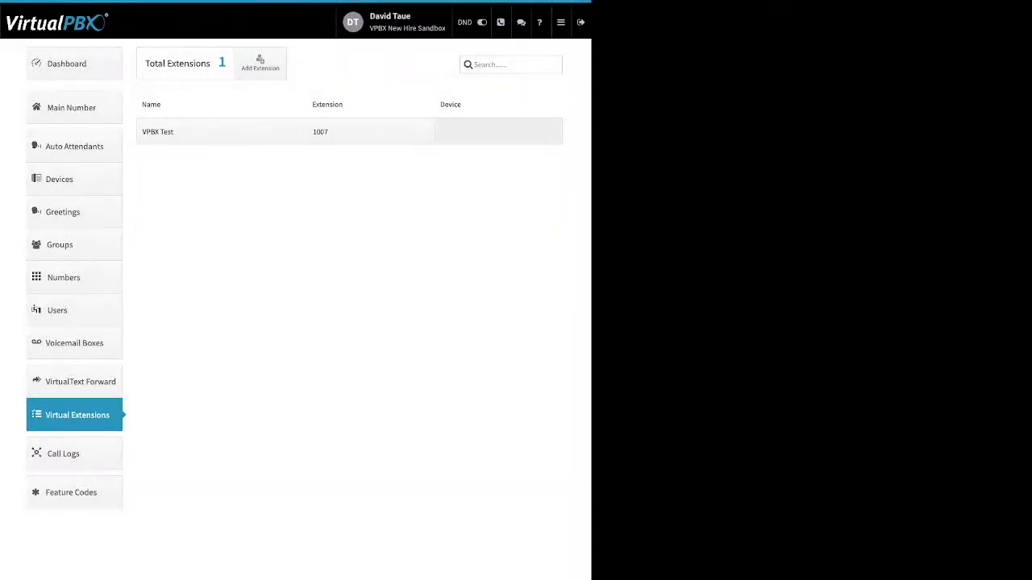
Step: Start adding a soft phone to VPBX Test, abandon it, and open Call Logs
left_click(498, 131)
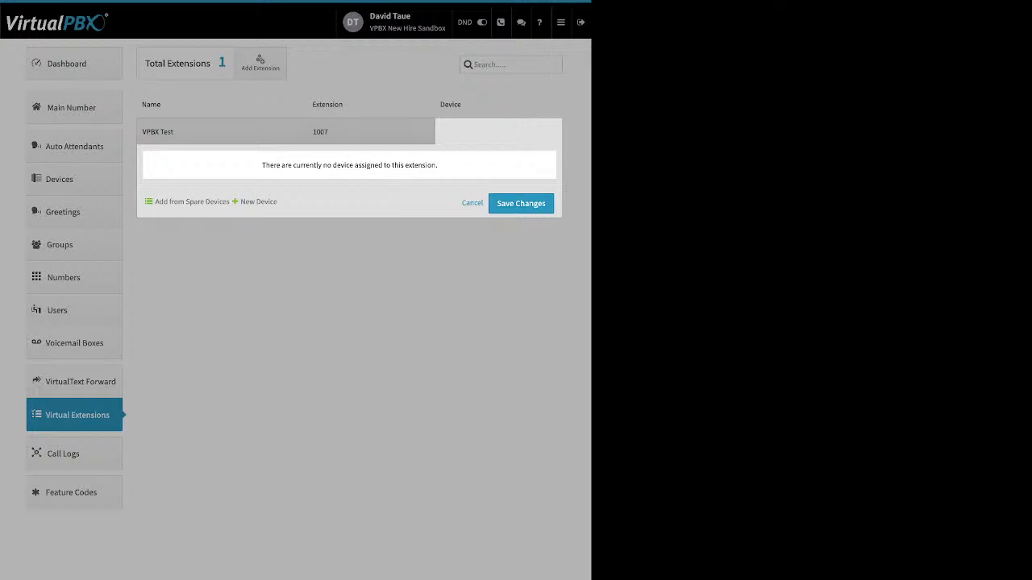
left_click(258, 202)
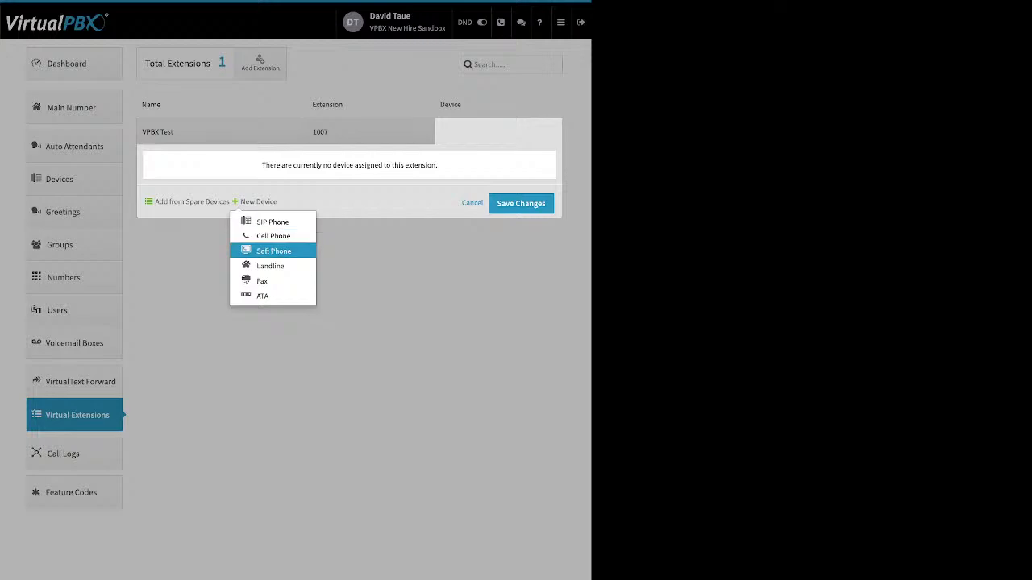
left_click(273, 251)
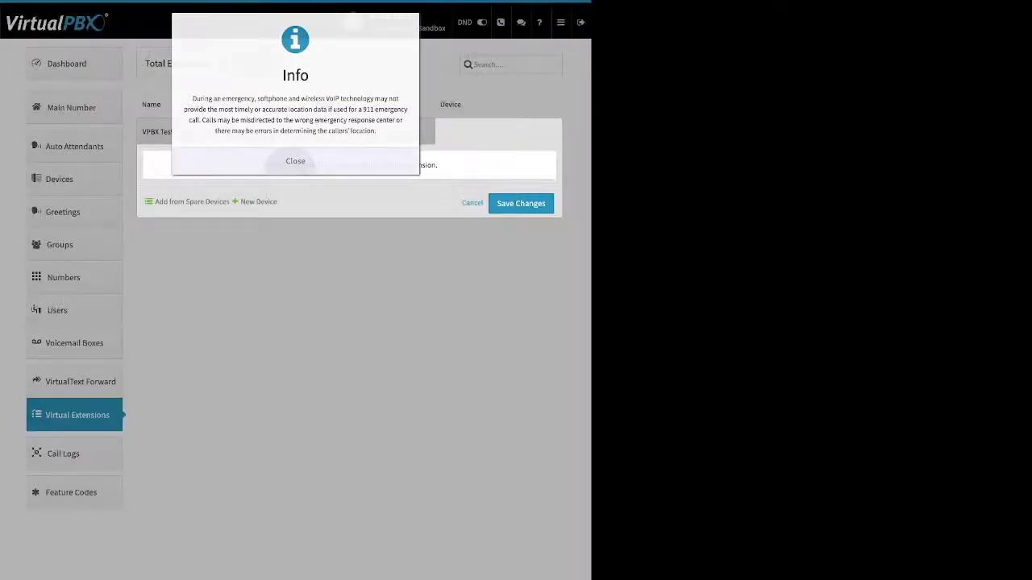
left_click(295, 161)
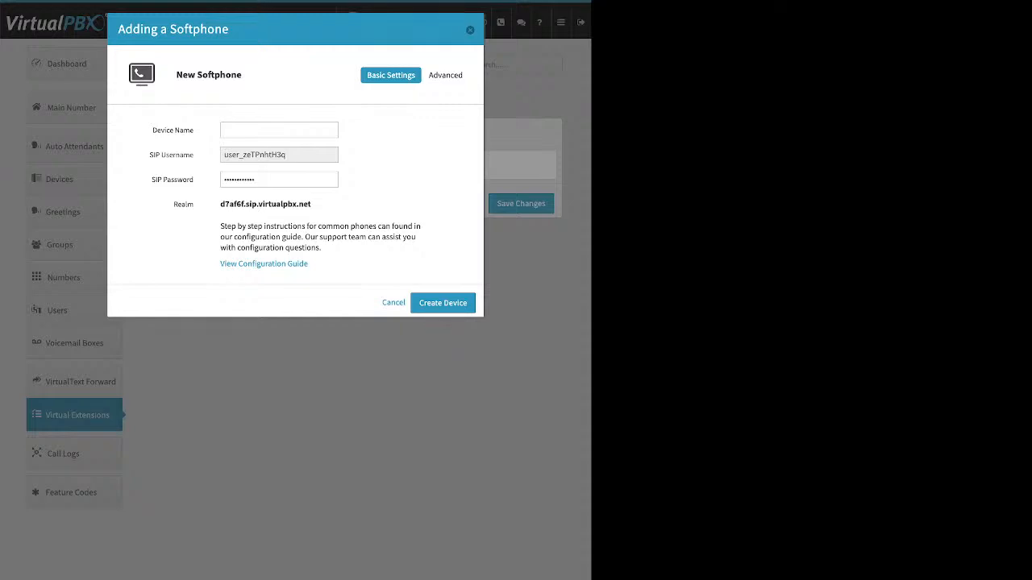
key("Escape")
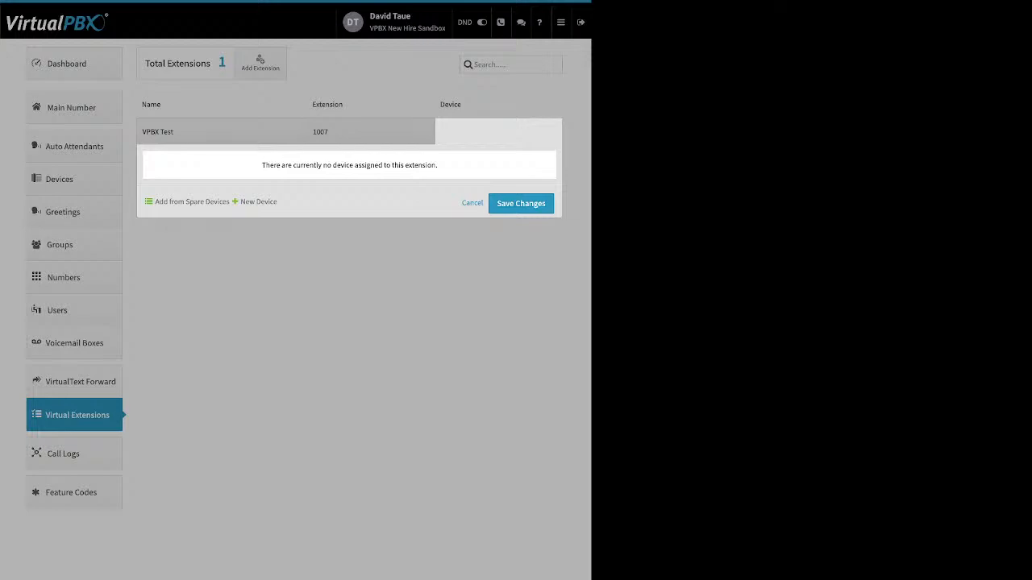
left_click(371, 132)
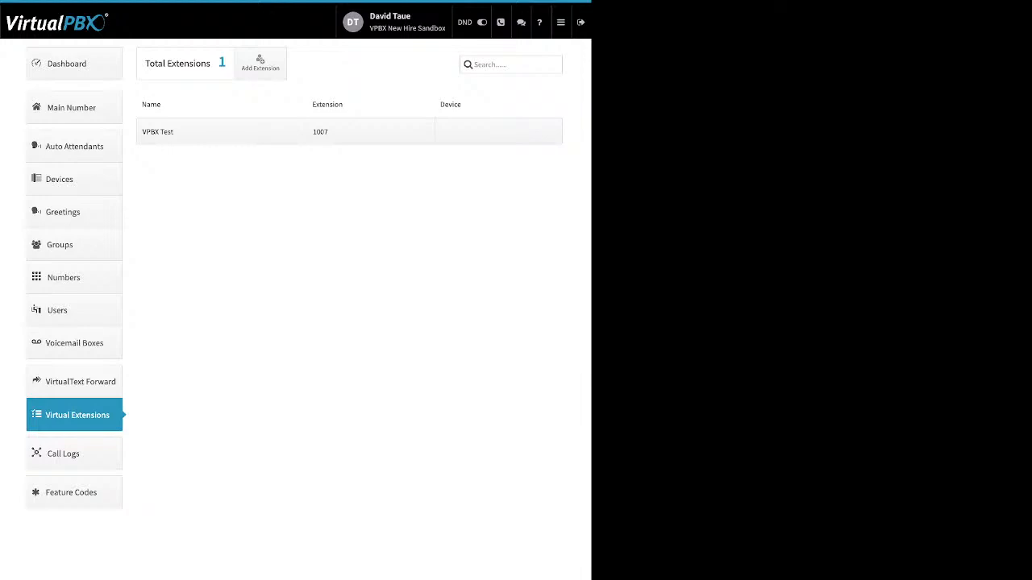
left_click(74, 454)
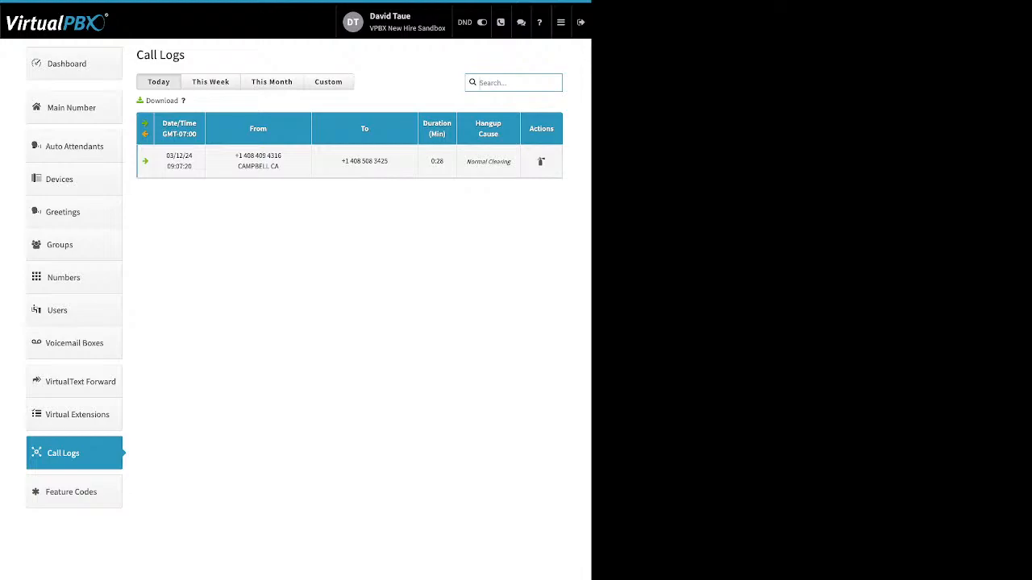
Step: Filter call logs to a custom 02/01/2024–03/02/2024 range after trying This Week and This Month
left_click(210, 82)
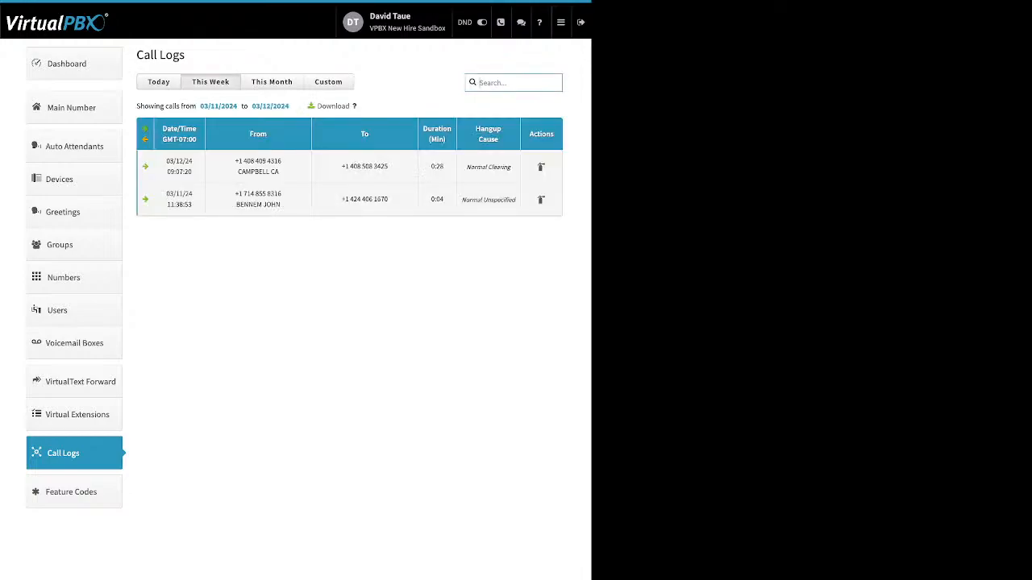
left_click(272, 81)
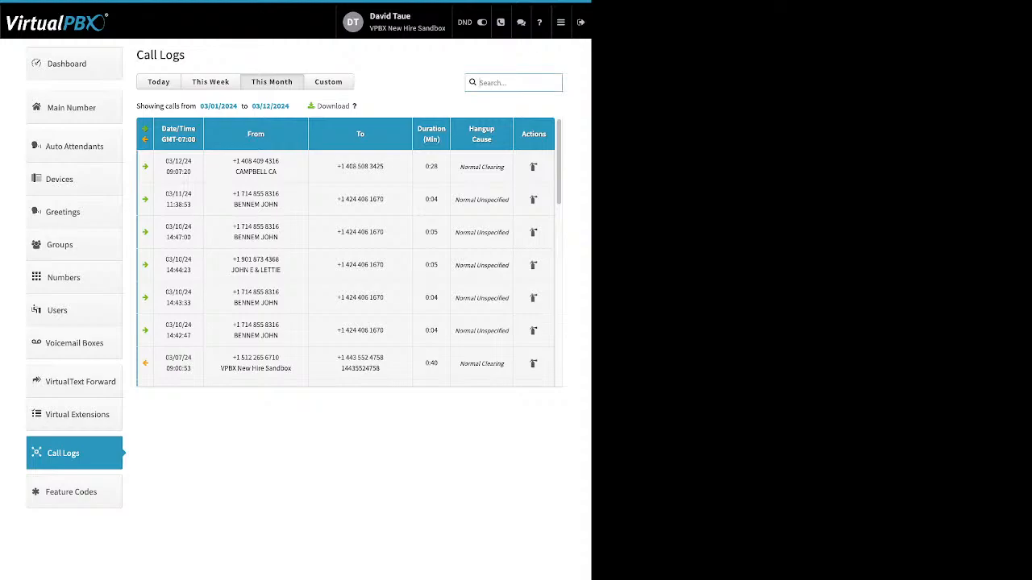
left_click(328, 81)
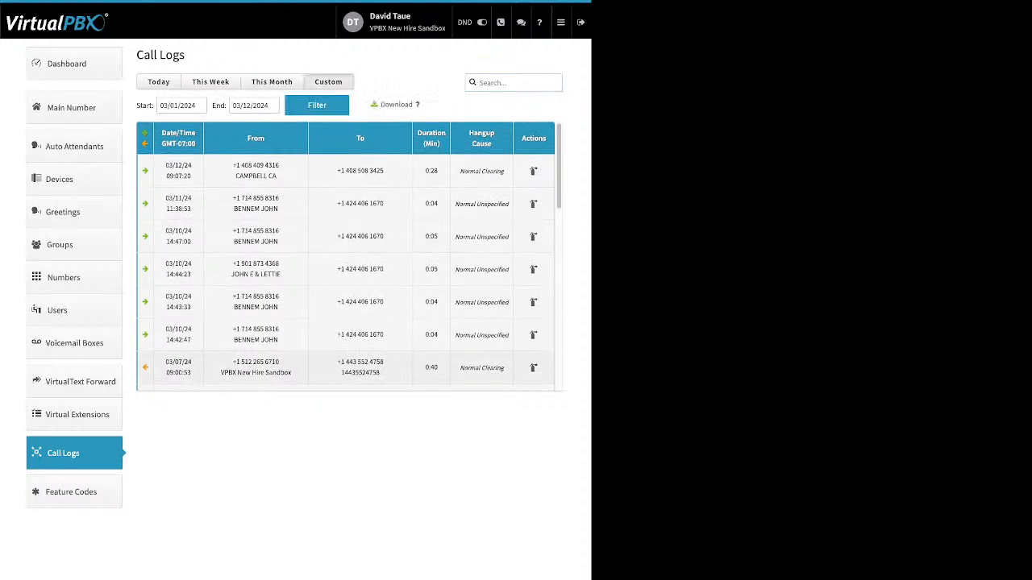
left_click(181, 106)
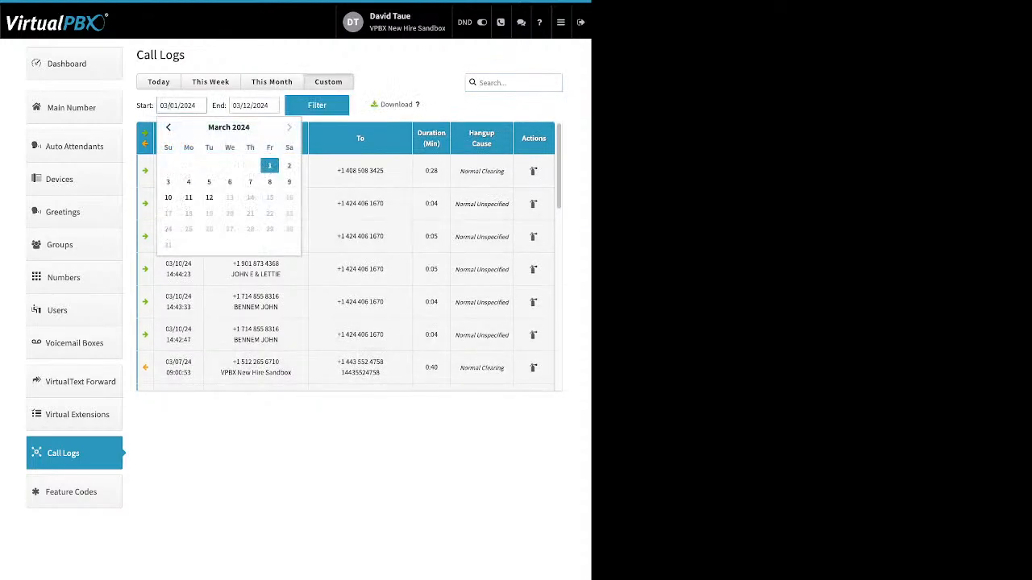
left_click(168, 127)
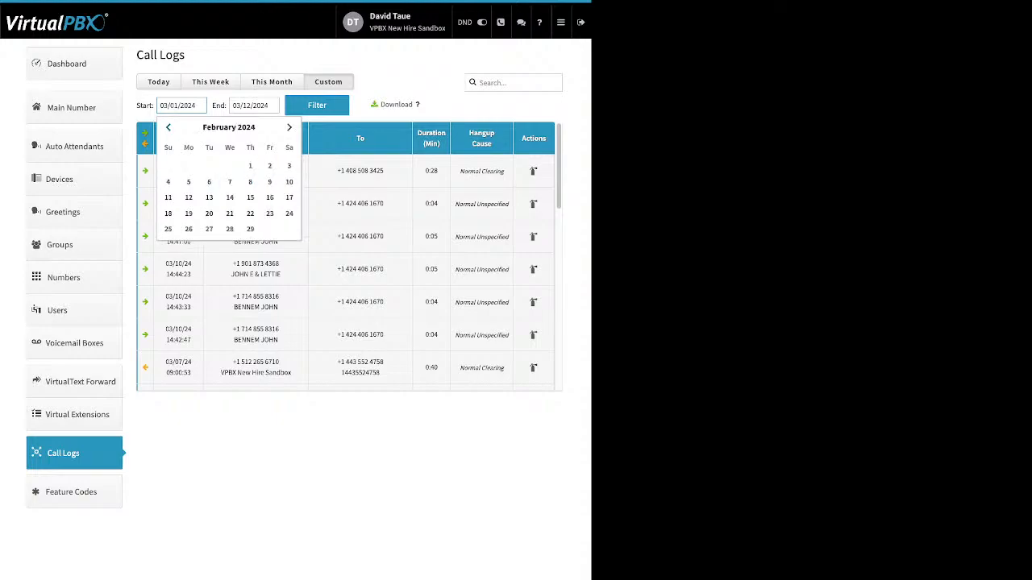
left_click(250, 165)
left_click(317, 106)
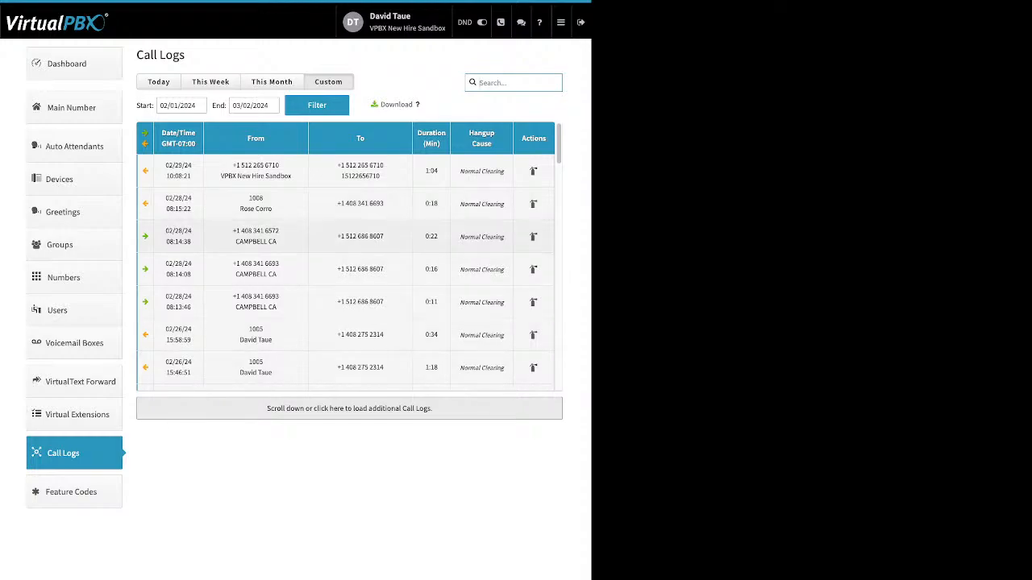
Step: Expand a 02/28/24 call from extension 1008 and highlight the testsoft device in its details
left_click_drag(413, 105, 385, 104)
left_click(392, 105)
left_click(345, 236)
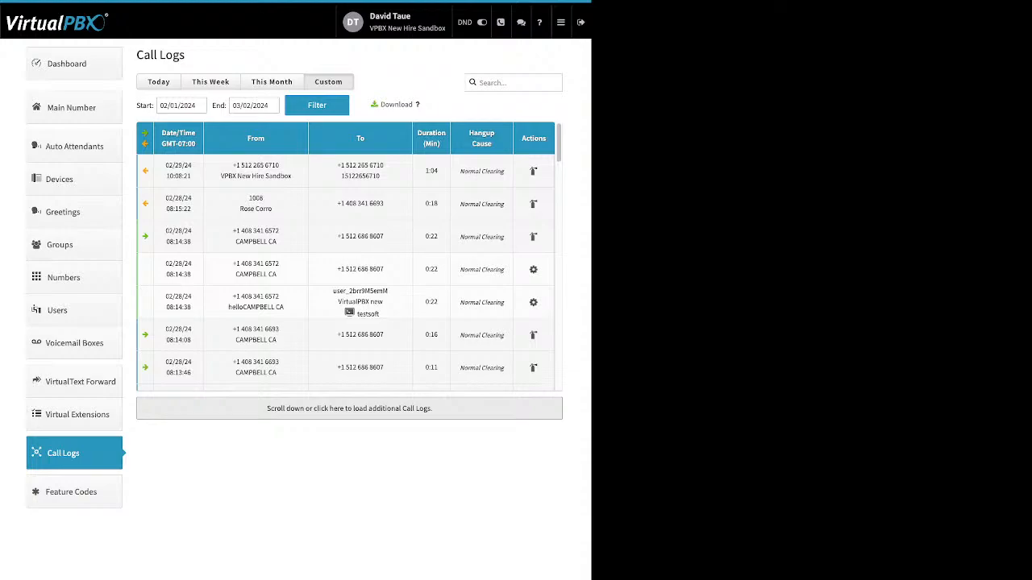
left_click_drag(380, 314, 360, 314)
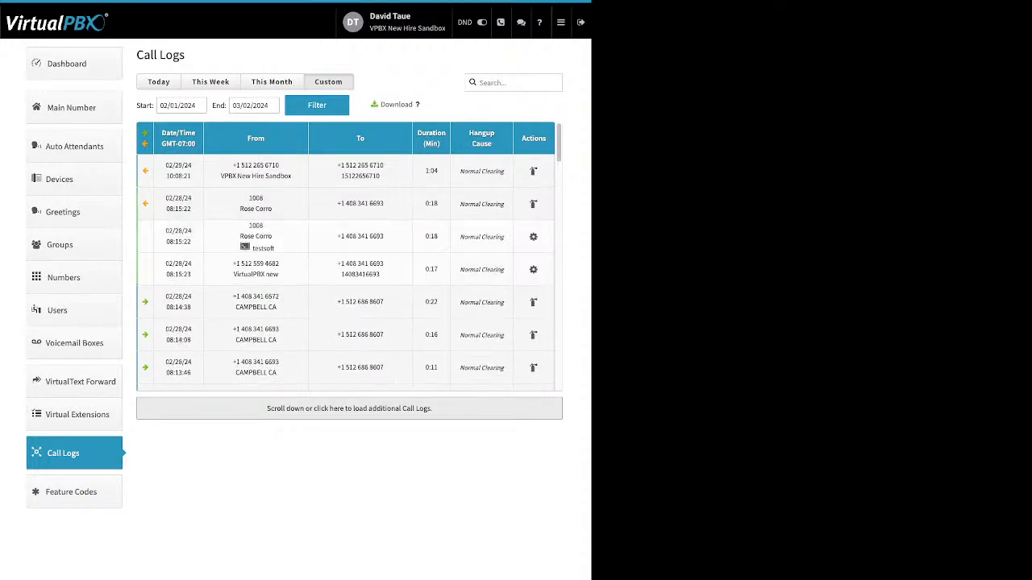
double_click(246, 246)
left_click(250, 248)
Step: Browse the Feature Codes list, including *20 Agent Login and *56 Update Call-Forward
left_click(71, 492)
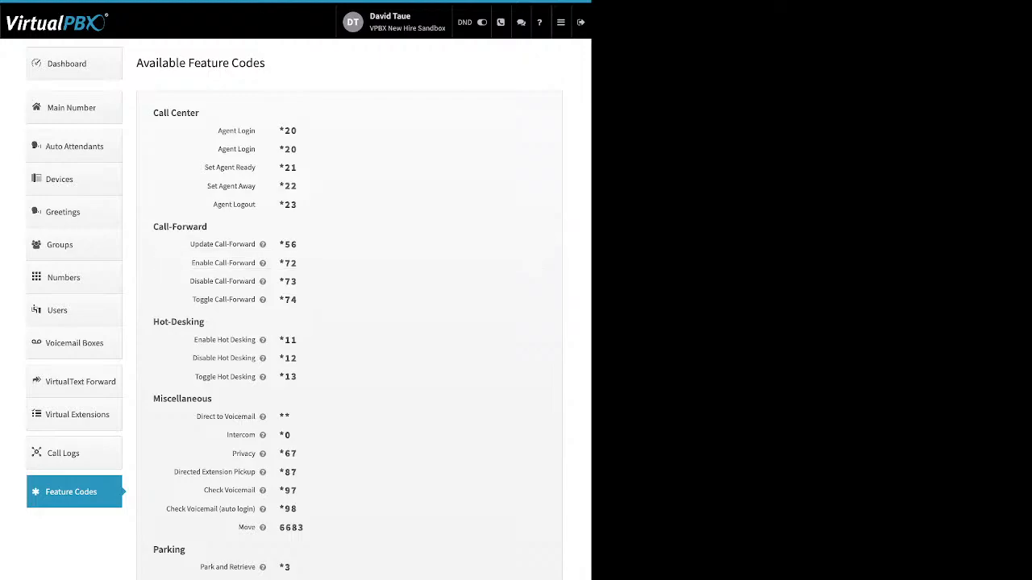
mouse_move(262, 244)
mouse_move(561, 23)
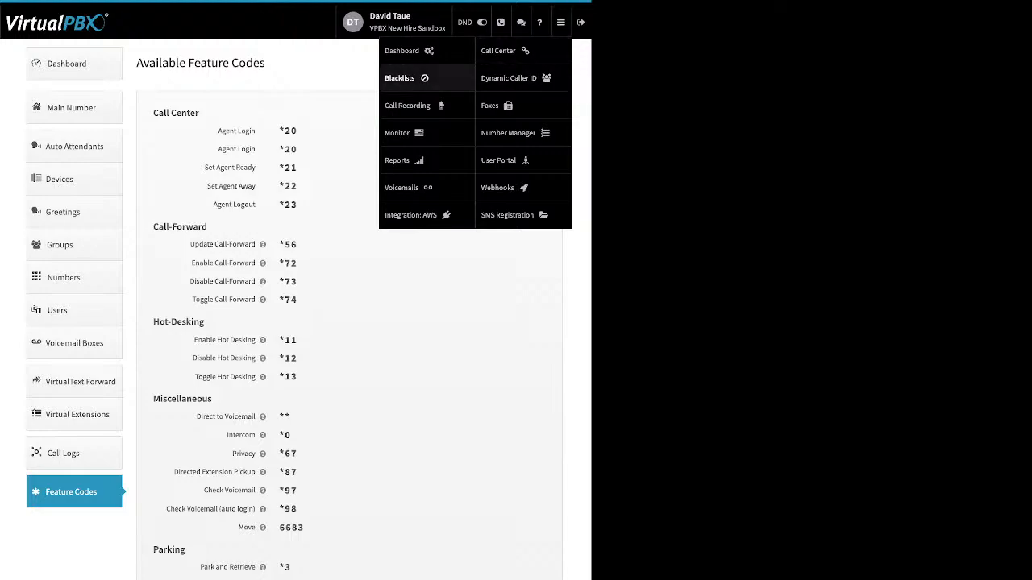
Step: Open Blacklists and edit them to list Scammer list, Test Blacklist and Old users
left_click(400, 78)
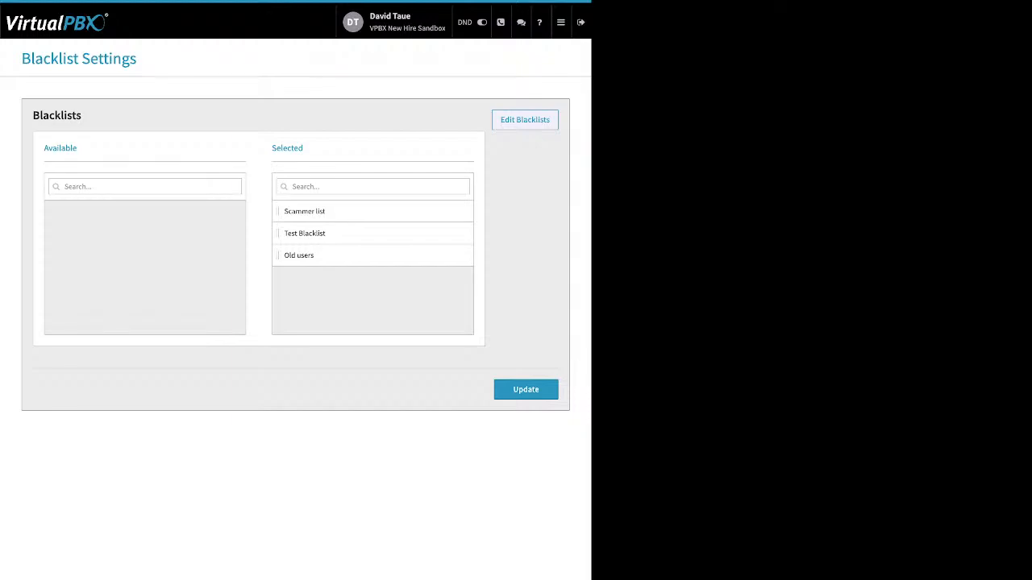
left_click(525, 120)
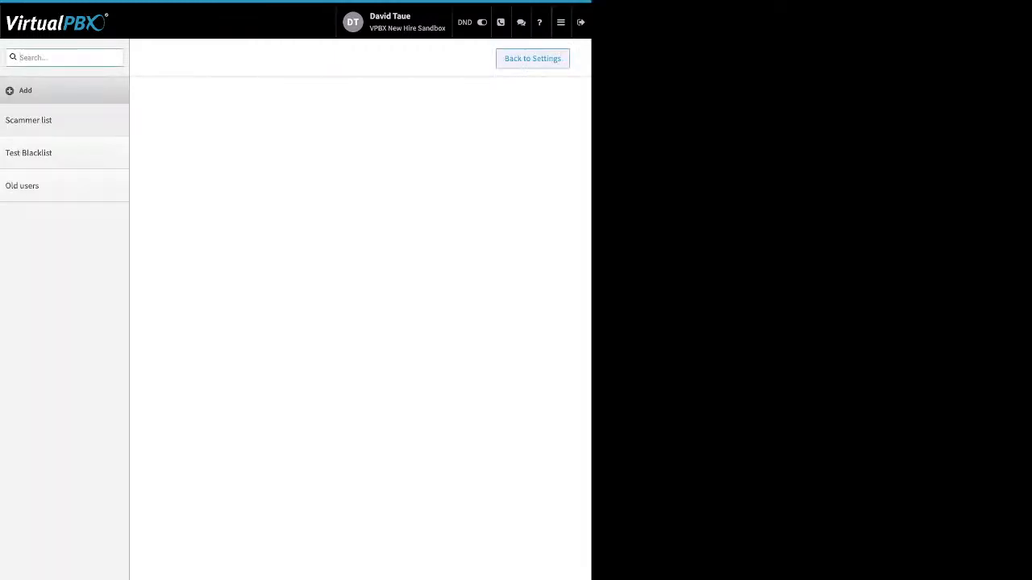
Step: Open Scammer list and switch Block Anonymous to On
left_click(38, 120)
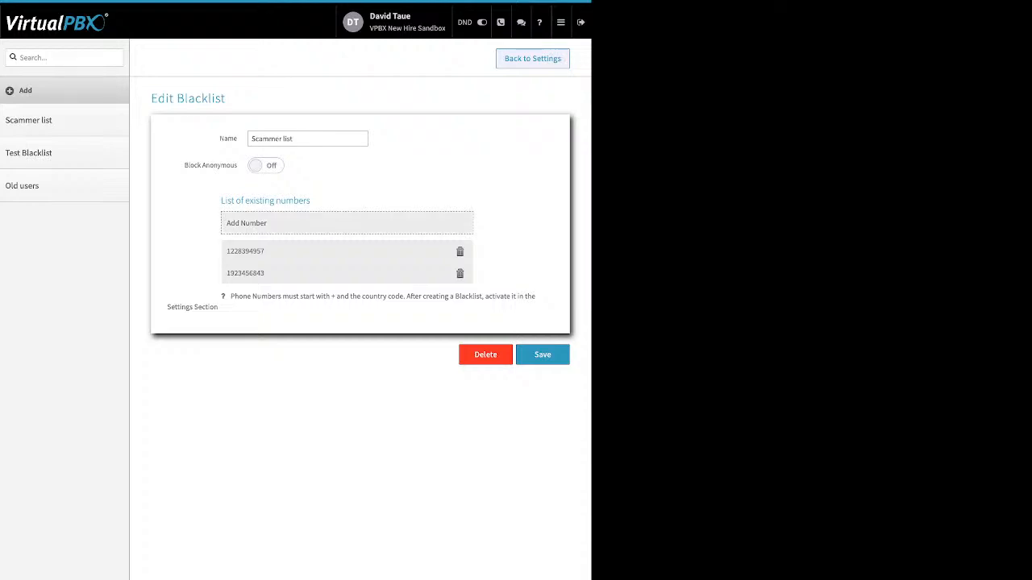
left_click_drag(219, 139, 233, 138)
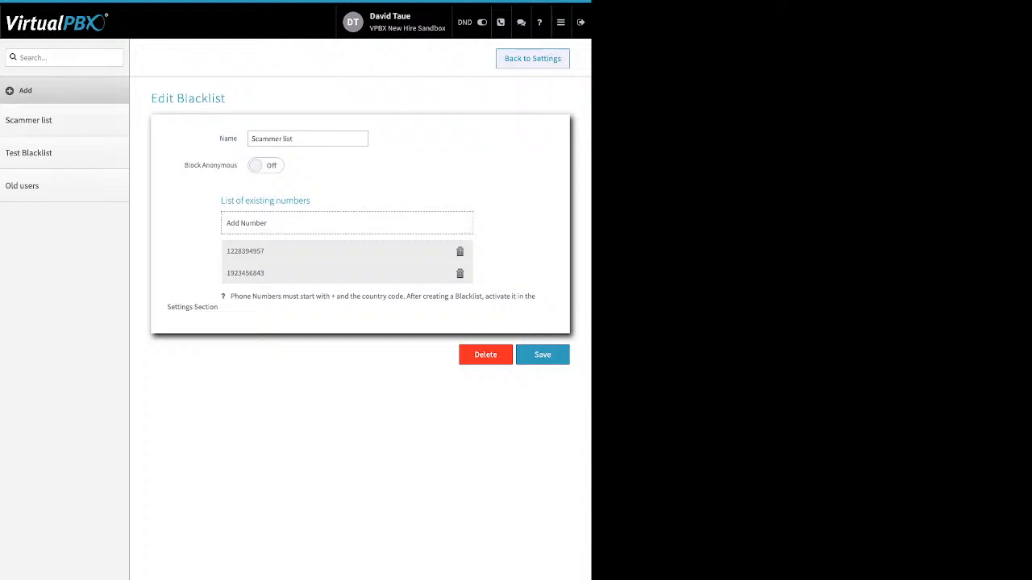
left_click_drag(183, 166, 231, 165)
left_click(266, 165)
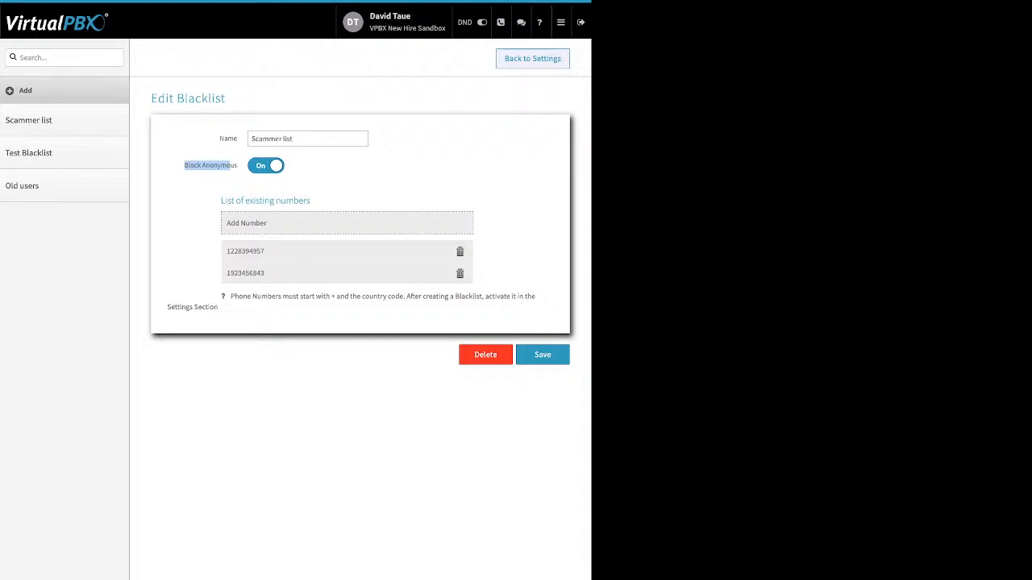
Step: Cancel a new number entry, save Scammer list, and return to Blacklist Settings
left_click(246, 223)
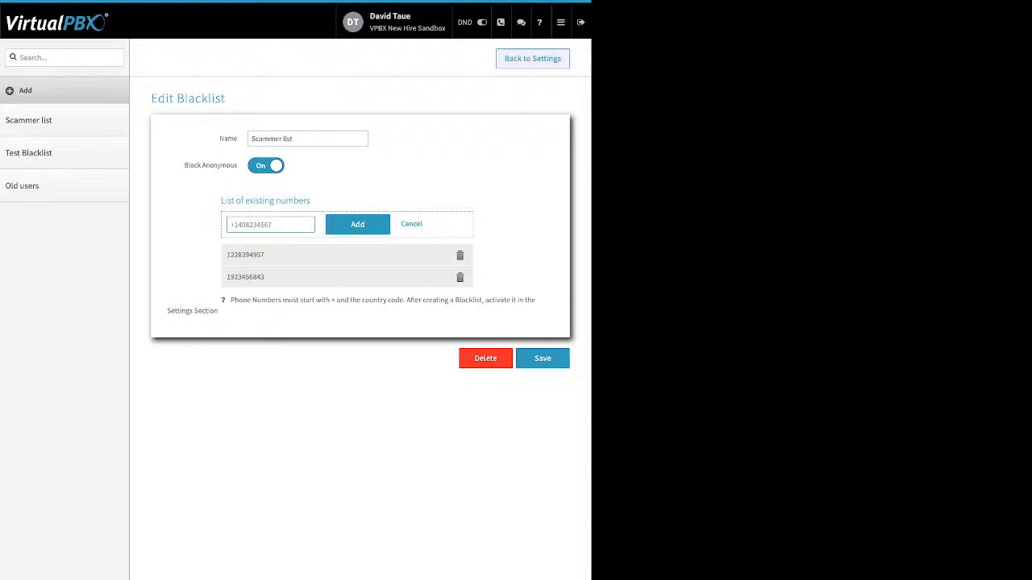
left_click(411, 224)
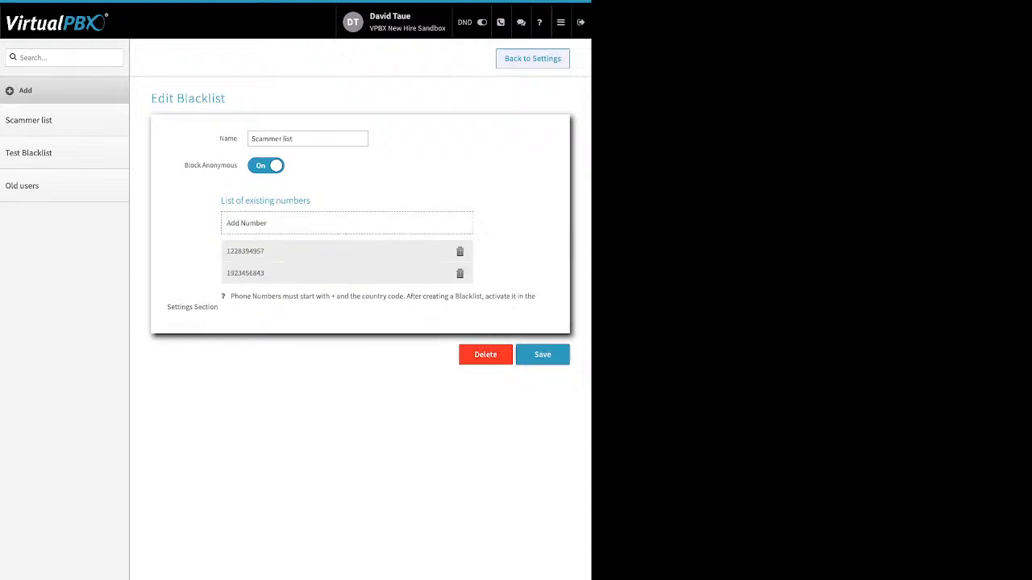
left_click(542, 355)
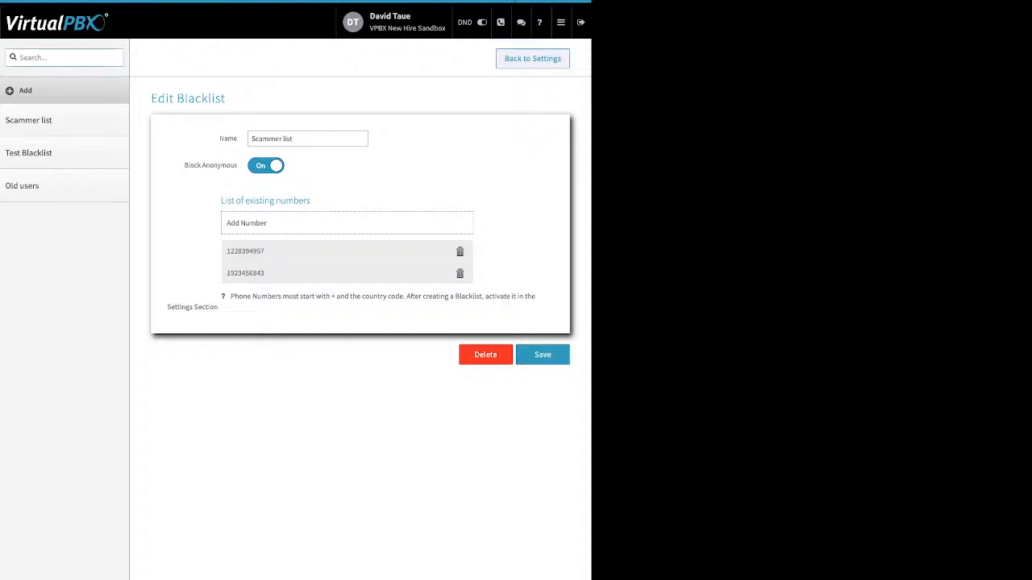
left_click(532, 58)
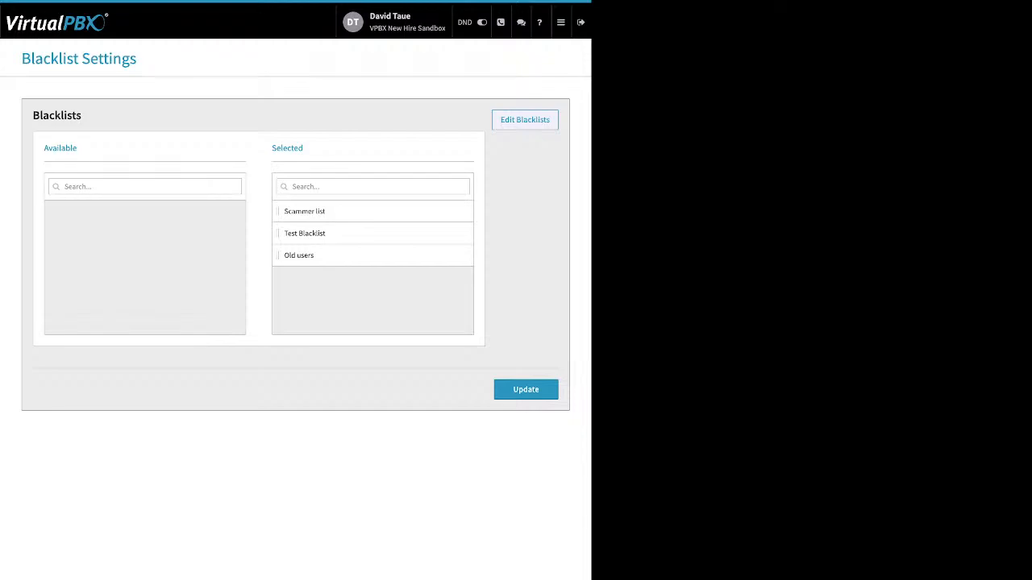
left_click_drag(304, 148, 271, 148)
left_click_drag(305, 233, 379, 235)
left_click(526, 390)
mouse_move(561, 22)
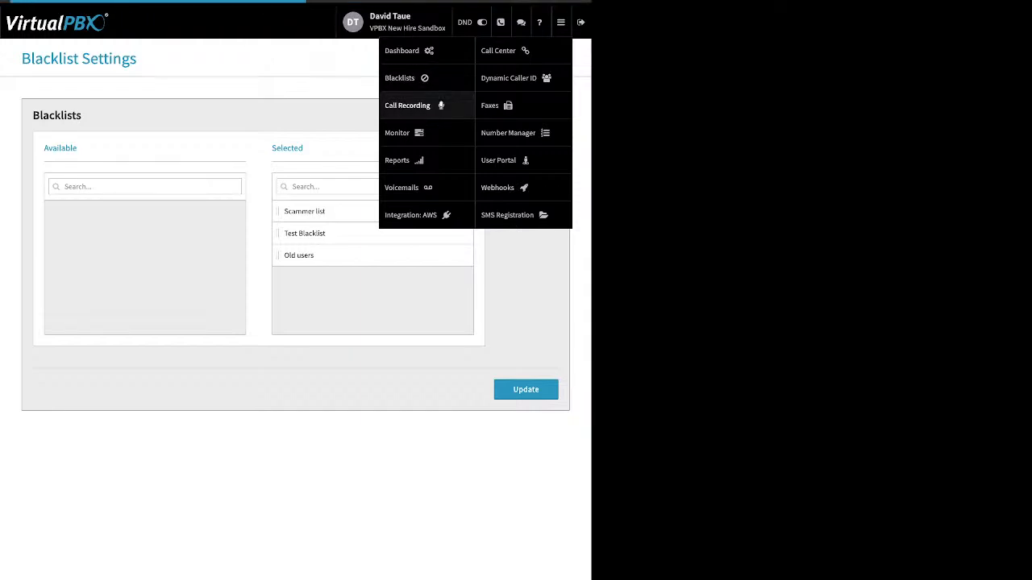
Step: Filter stored call recordings to the 02/01/2024–03/02/2024 date range
left_click(407, 105)
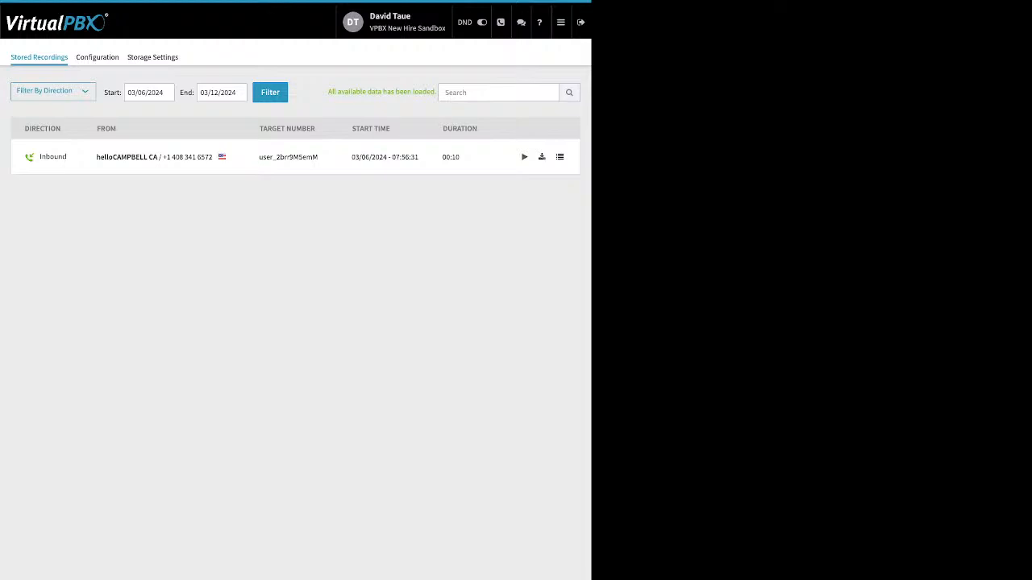
left_click(143, 93)
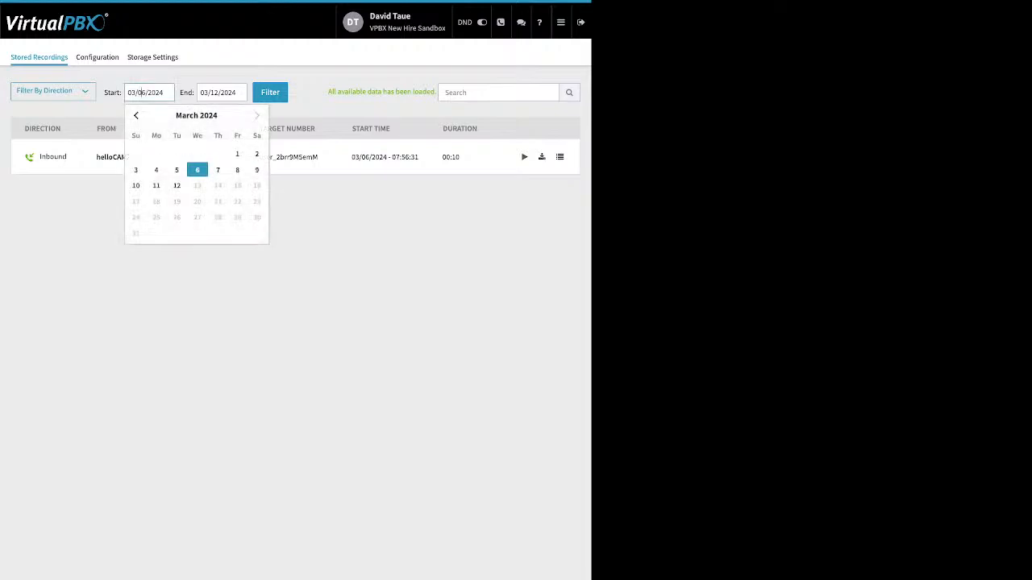
left_click(135, 115)
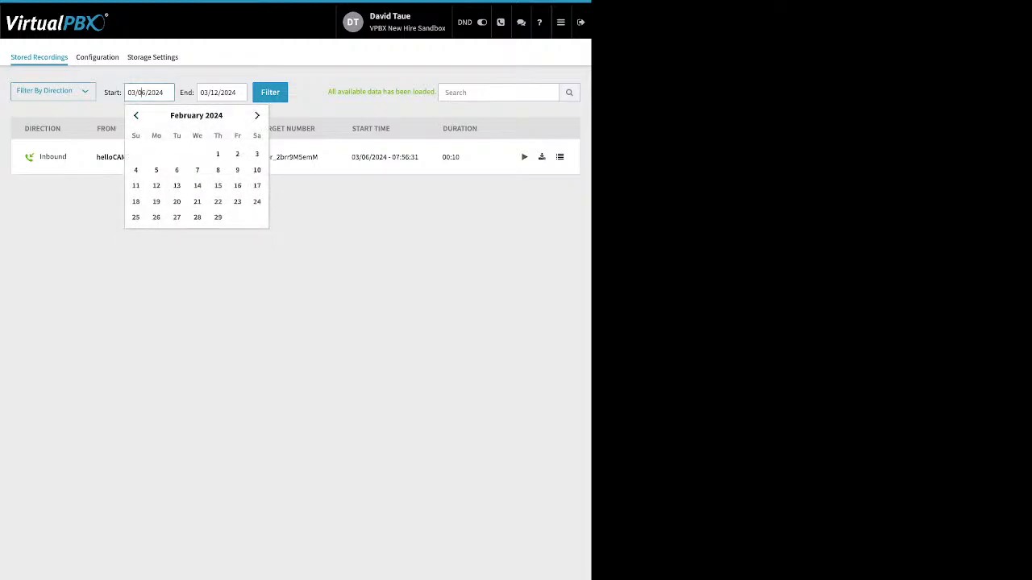
left_click(218, 154)
left_click(270, 92)
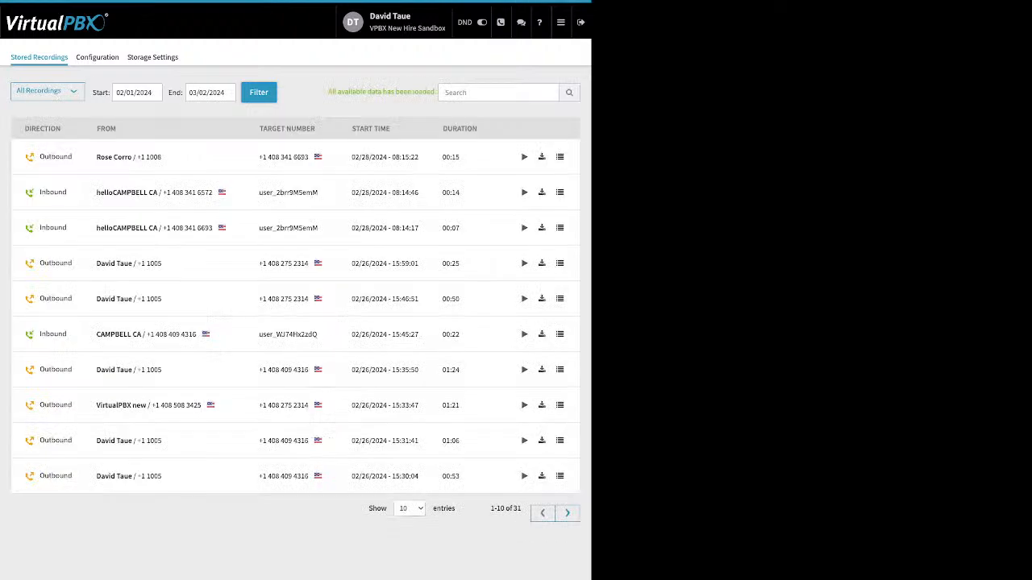
Step: Limit the recordings to Inbound Recordings, leaving 23 entries
left_click(47, 91)
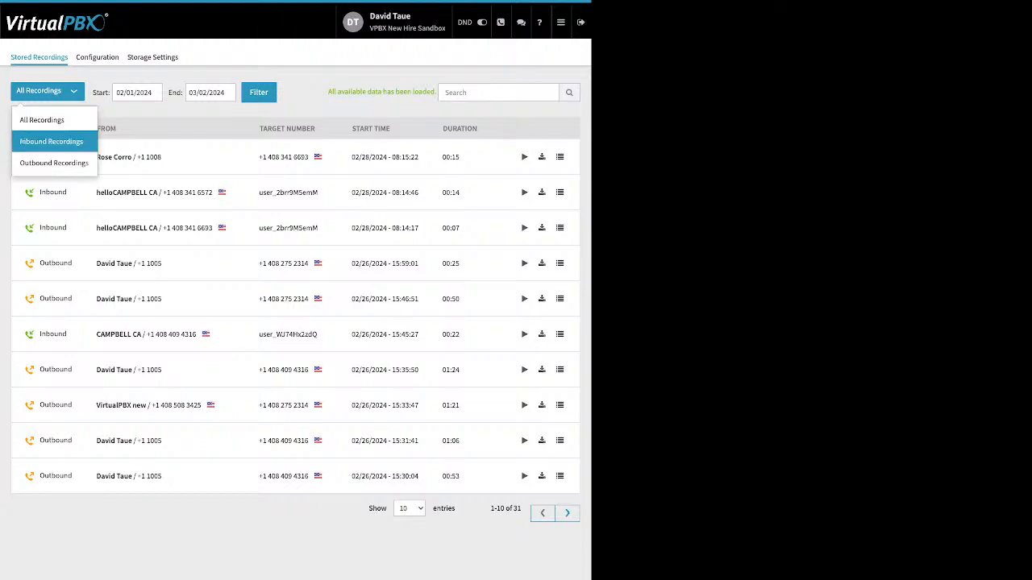
left_click(51, 141)
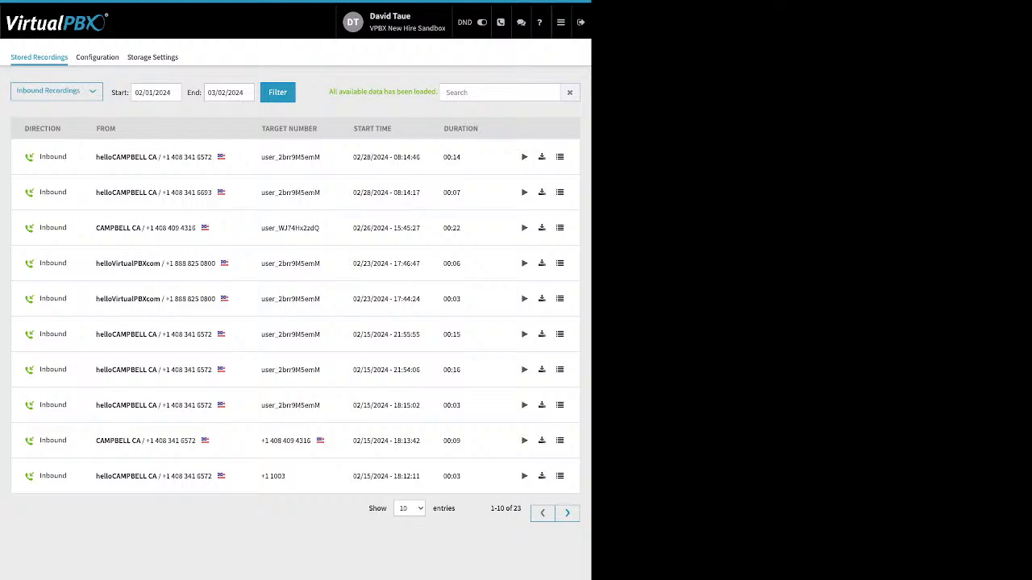
left_click(560, 21)
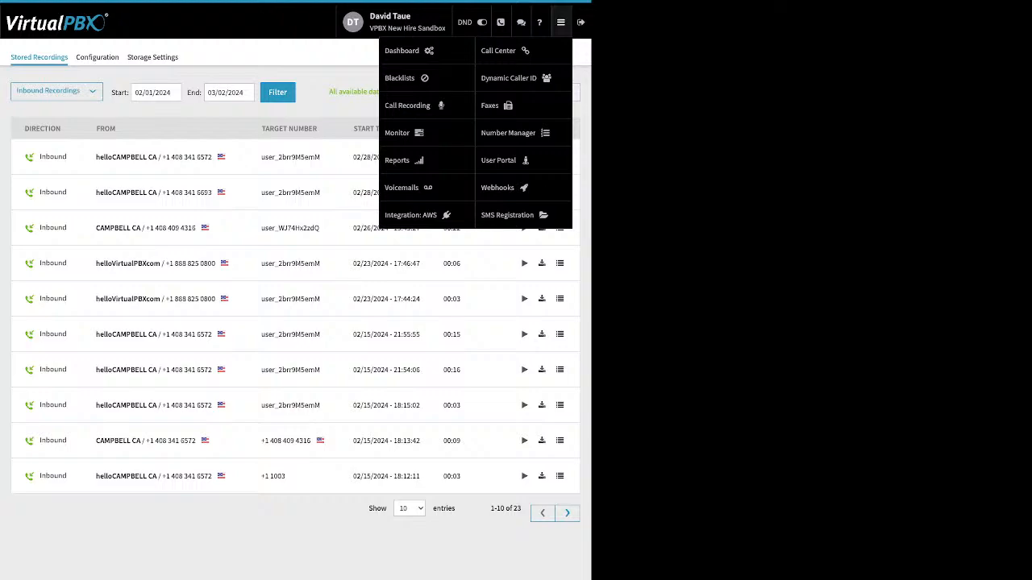
Step: On the Monitor page, try the Employees list's Available and Busy filters, then return to All
left_click(399, 133)
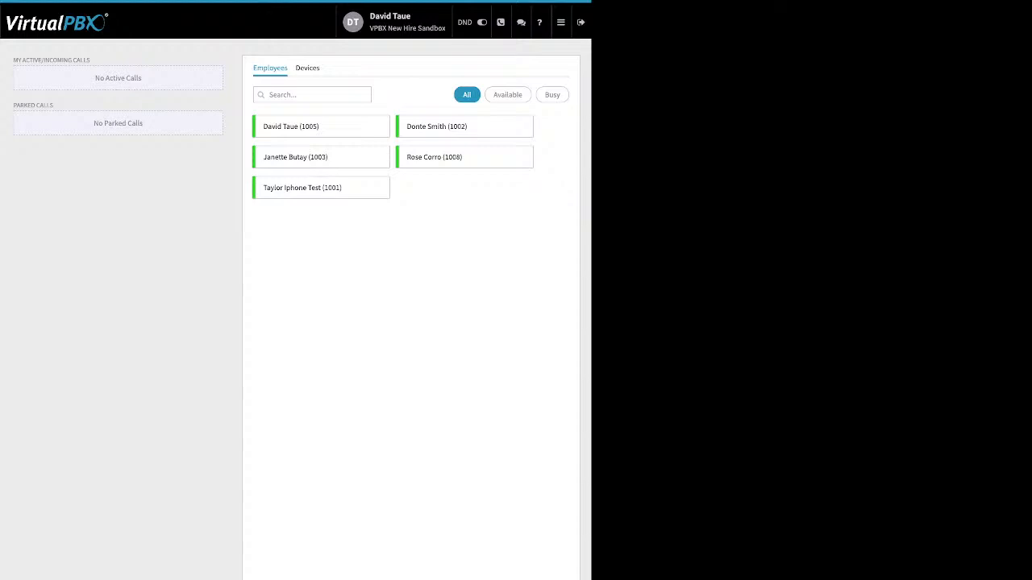
left_click(307, 68)
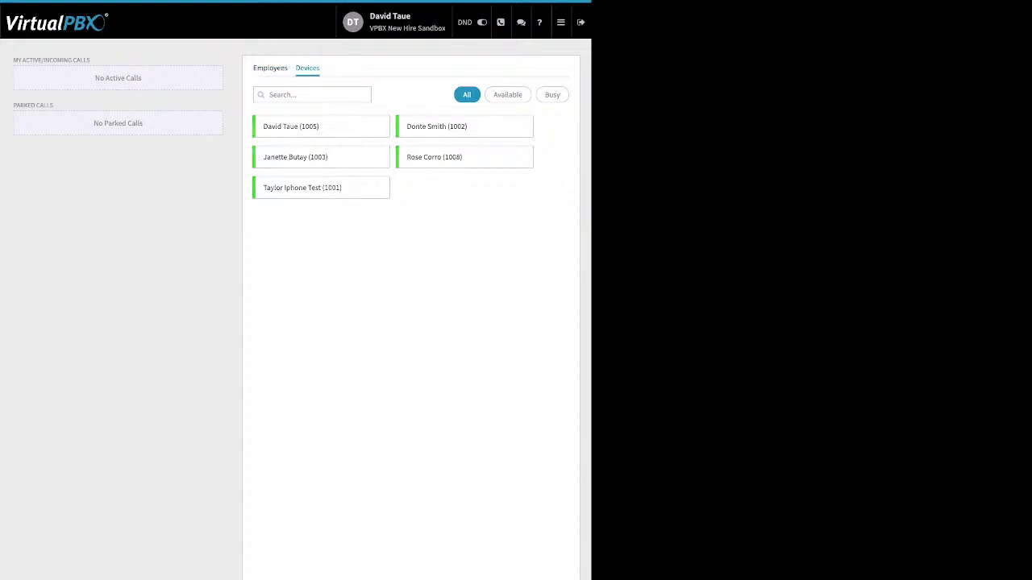
left_click(270, 68)
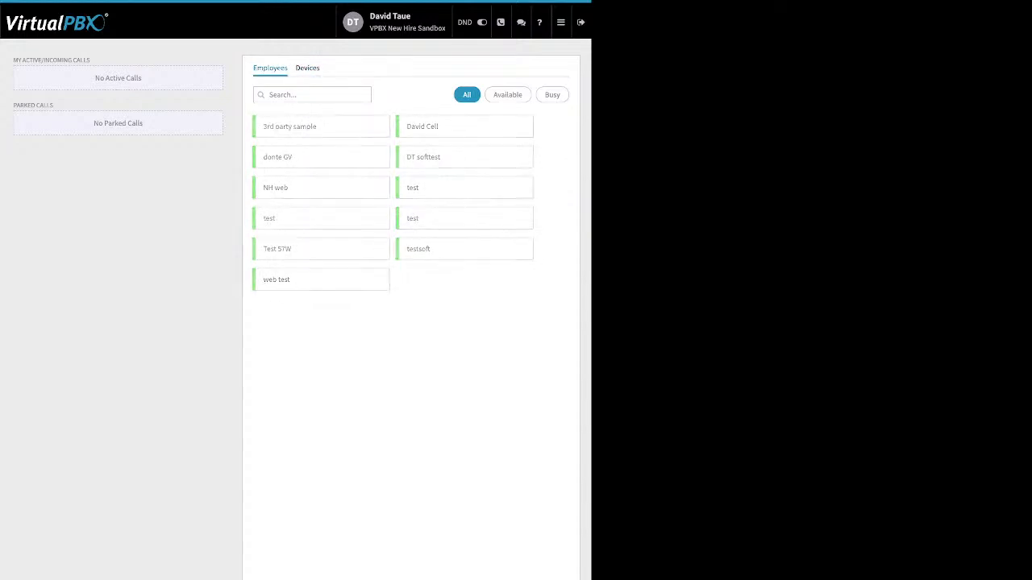
left_click(507, 95)
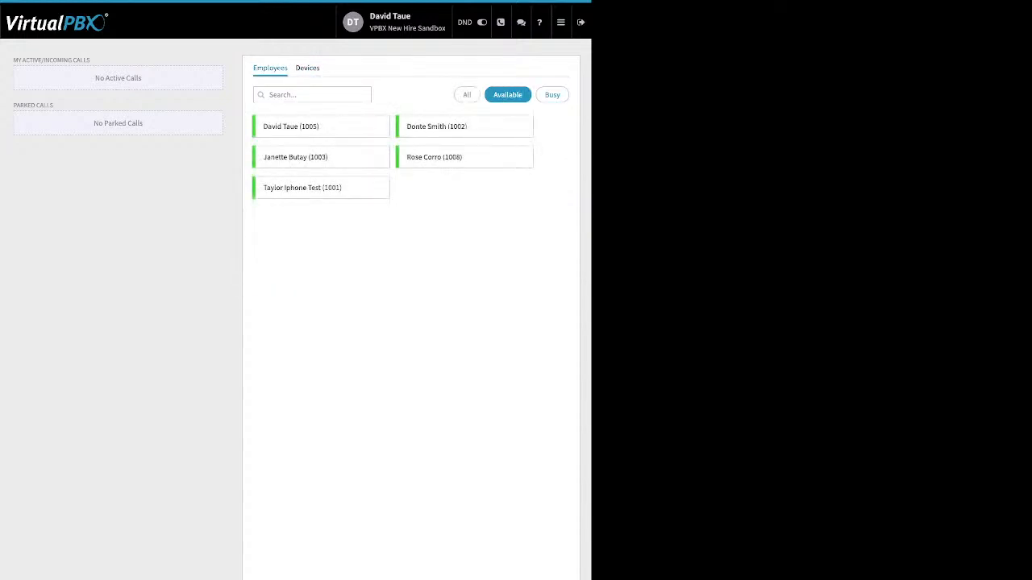
left_click(552, 96)
left_click(467, 94)
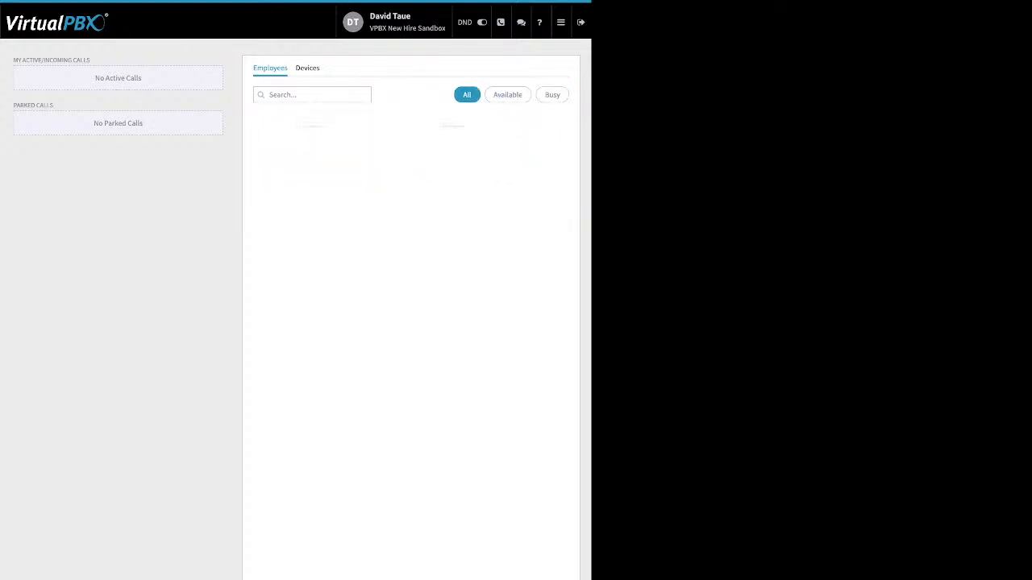
Step: Point out the empty Parked Calls and Active/Incoming Calls sections
left_click_drag(54, 105, 12, 104)
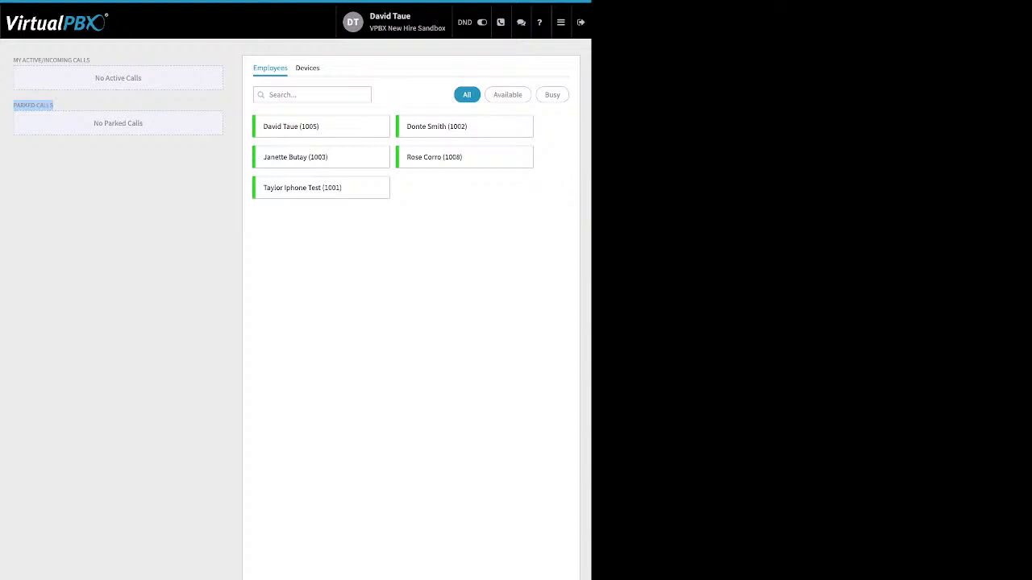
left_click_drag(90, 59, 21, 60)
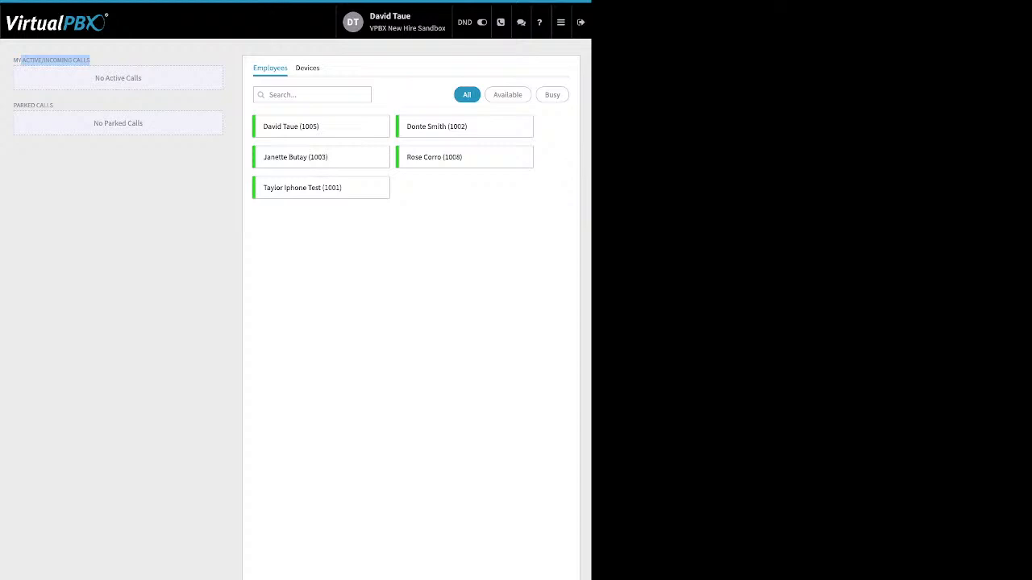
mouse_move(561, 22)
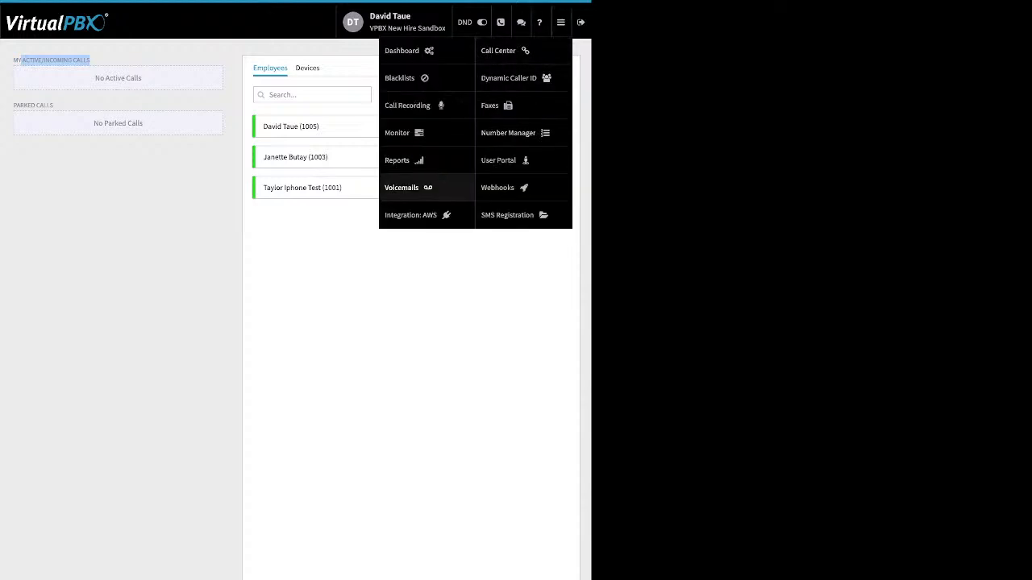
Step: On the Voicemails page, search the box list and pick the logged-in user's VMBox
left_click(402, 187)
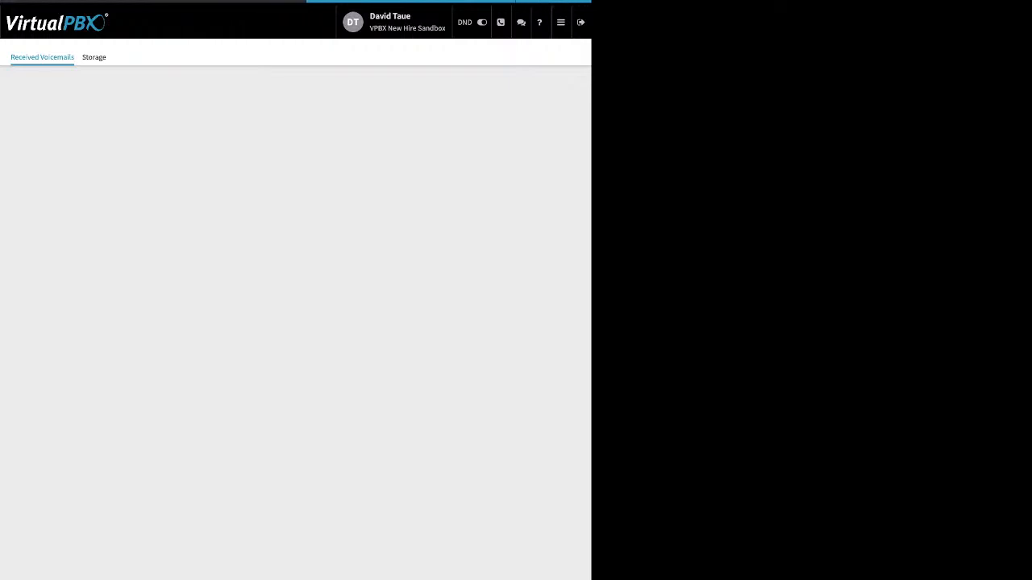
left_click(295, 168)
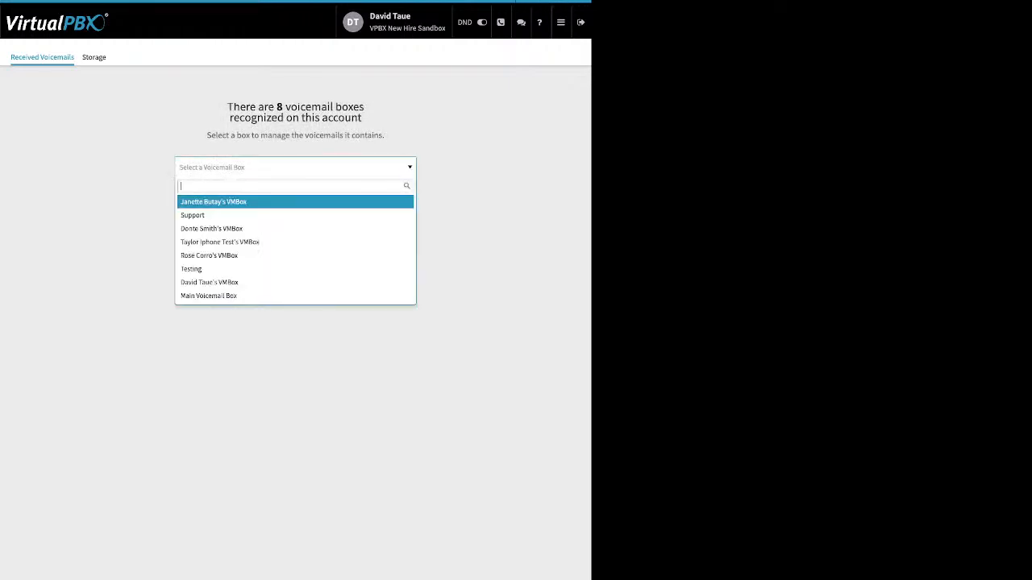
type("da")
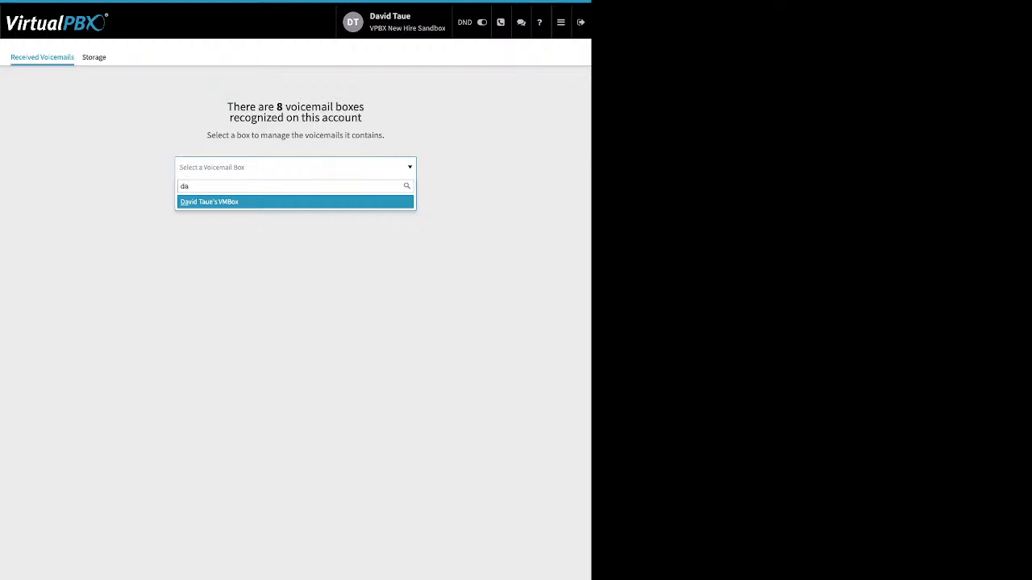
key("Return")
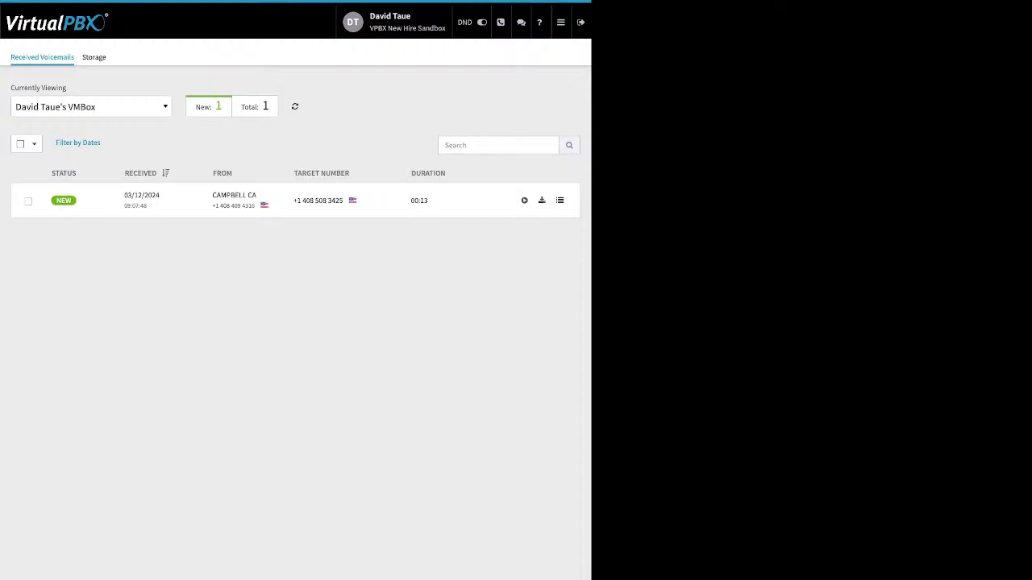
Step: Select the 00:13 voicemail and inspect its Move To and Mark As options without changing anything
left_click(28, 202)
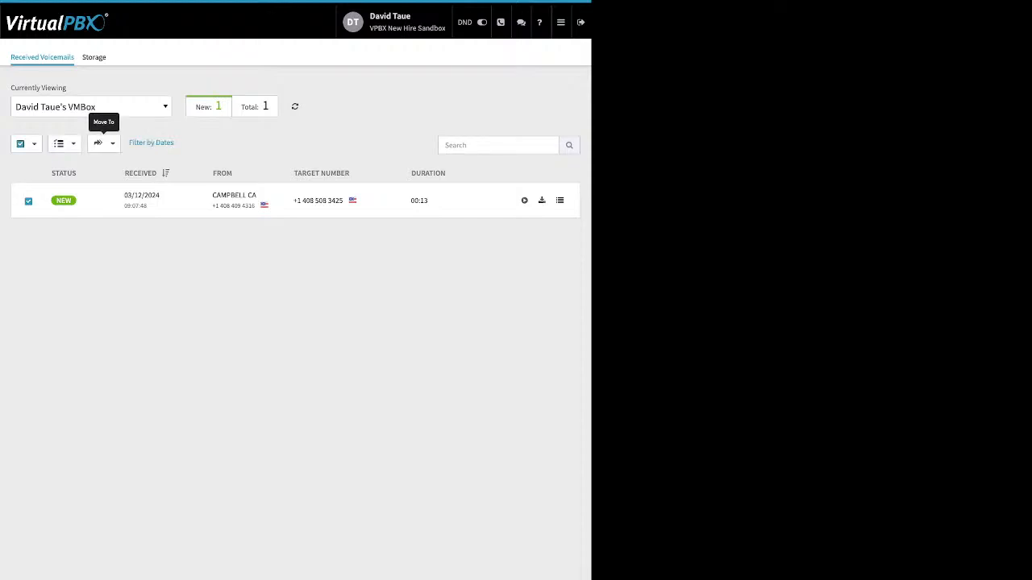
left_click(103, 143)
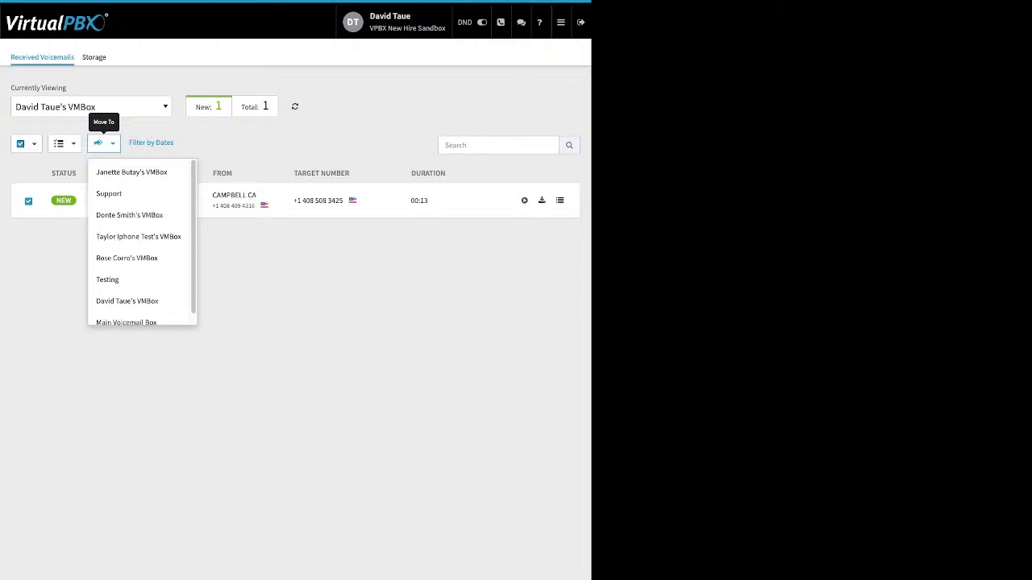
left_click(242, 274)
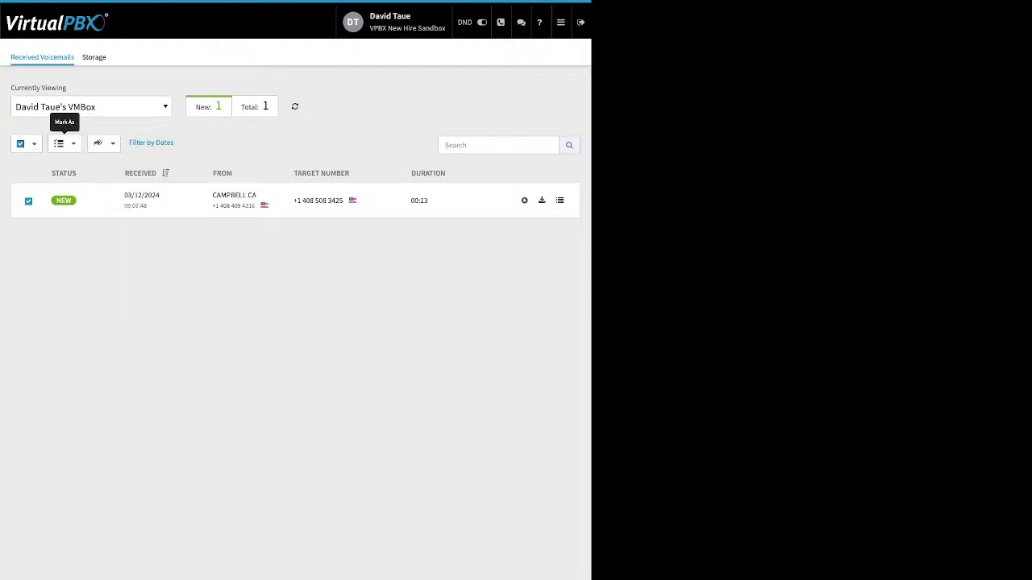
left_click(63, 143)
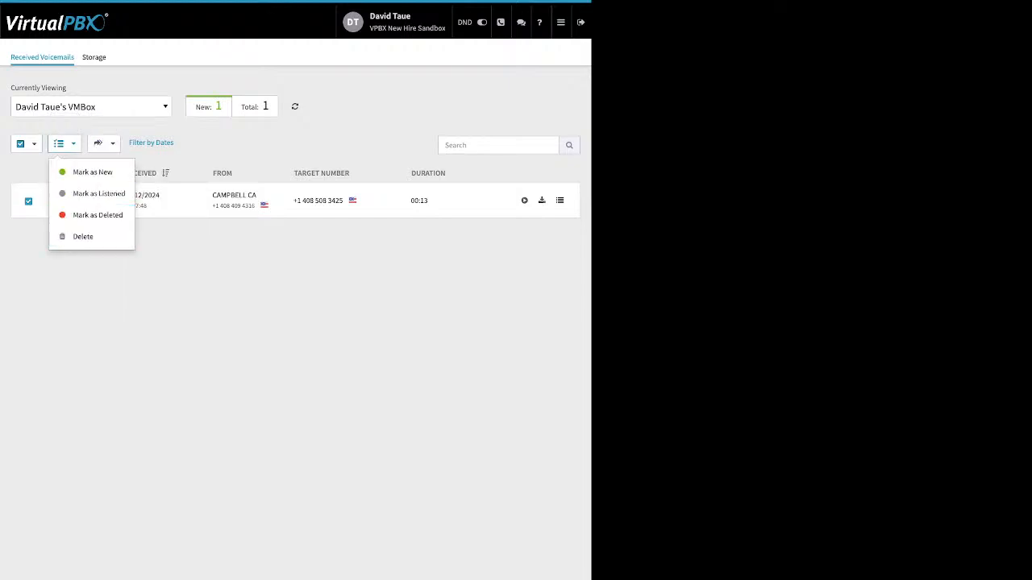
left_click(242, 274)
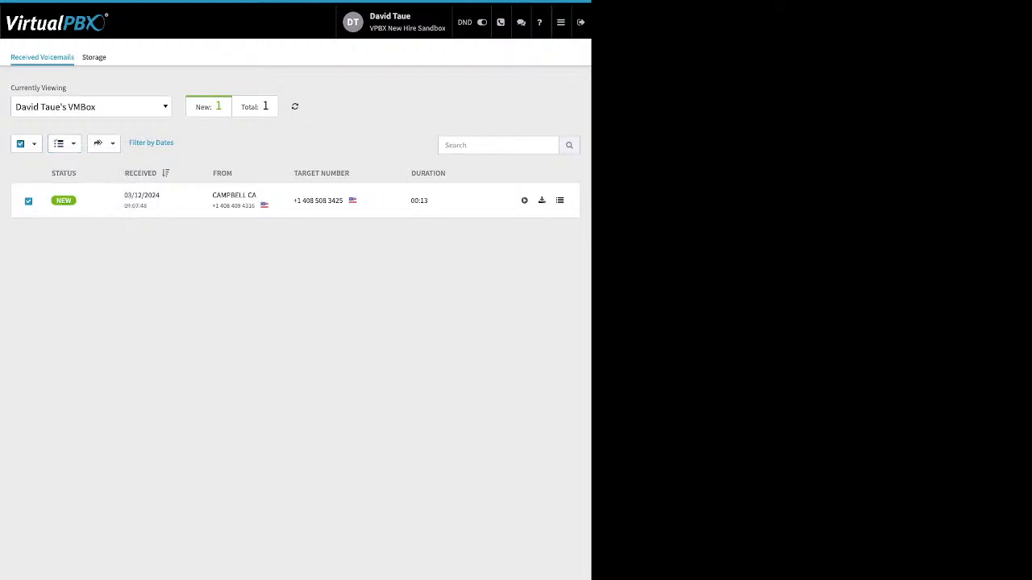
left_click(561, 23)
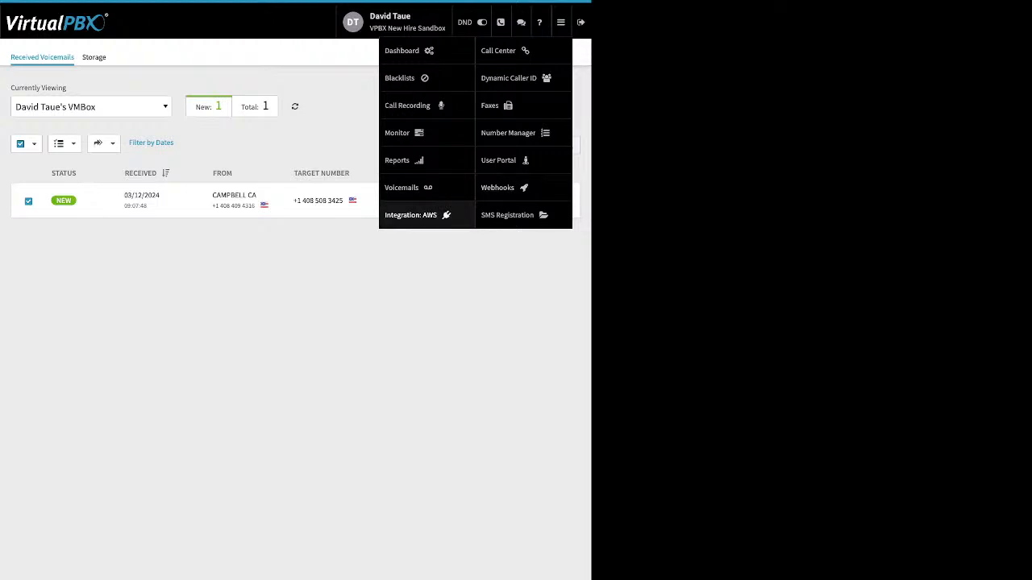
Step: Open the first AWS account's settings, bucket awstestdrivebucket on host s3.amazonaws.com
left_click(411, 214)
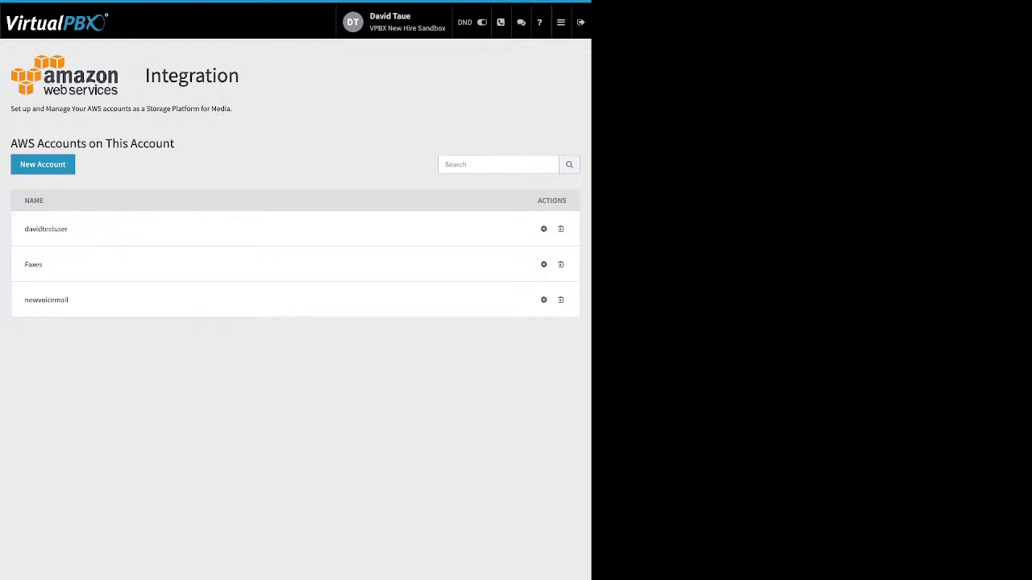
left_click(543, 229)
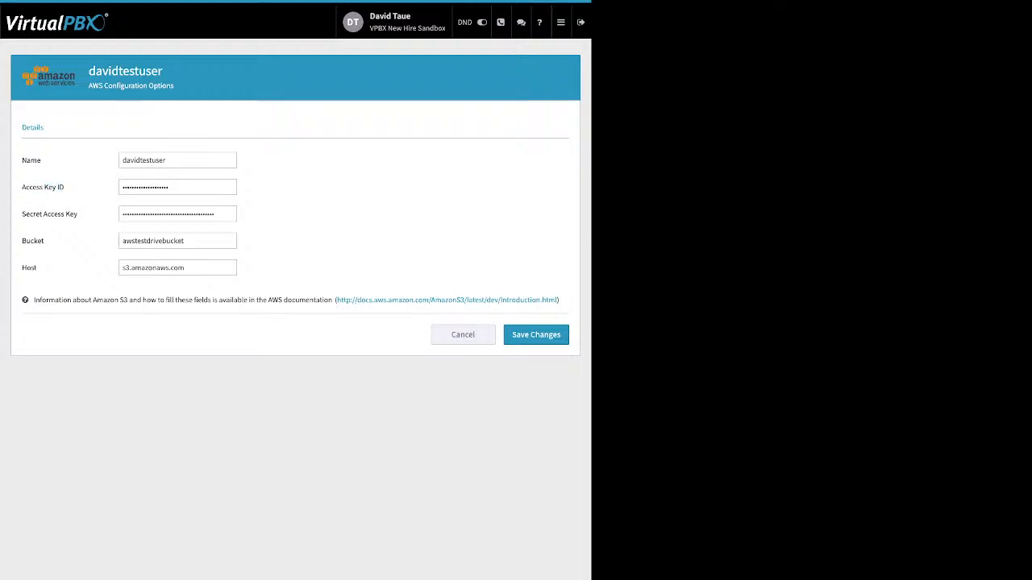
left_click_drag(65, 187, 26, 187)
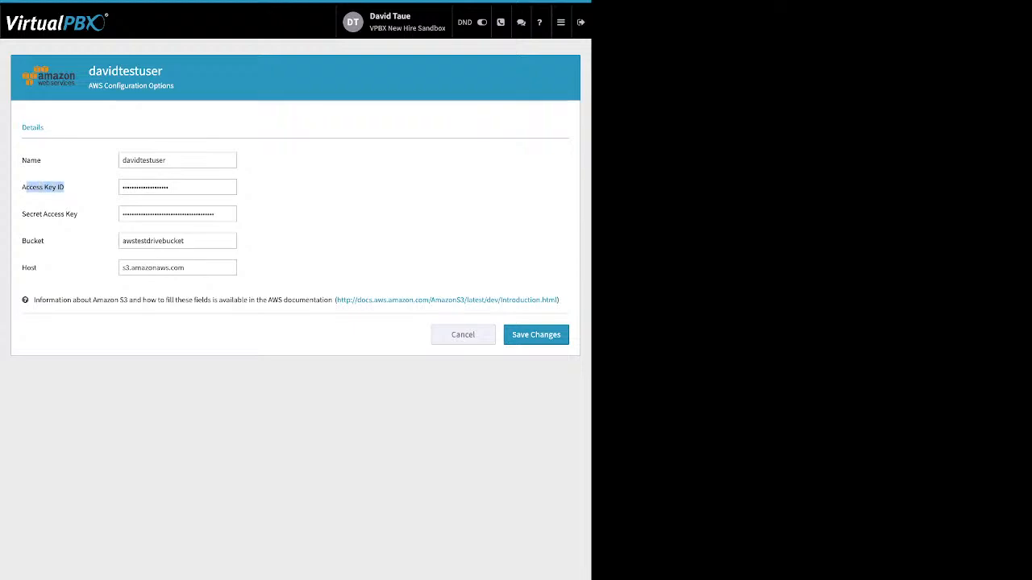
left_click_drag(77, 213, 22, 240)
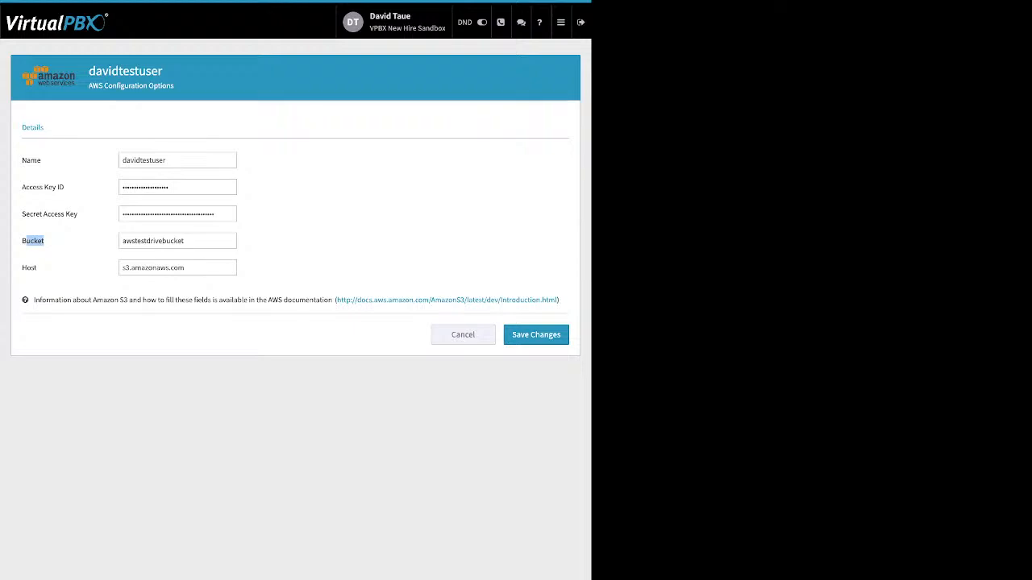
mouse_move(561, 22)
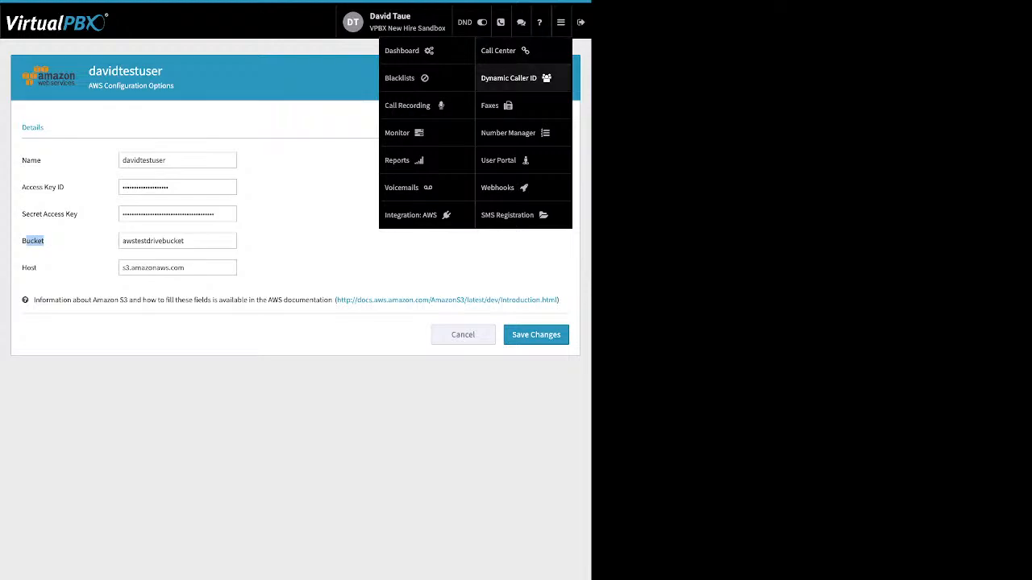
Step: Open Dynamic Caller ID and review the Vegas rule's 702 area code condition without saving
left_click(500, 160)
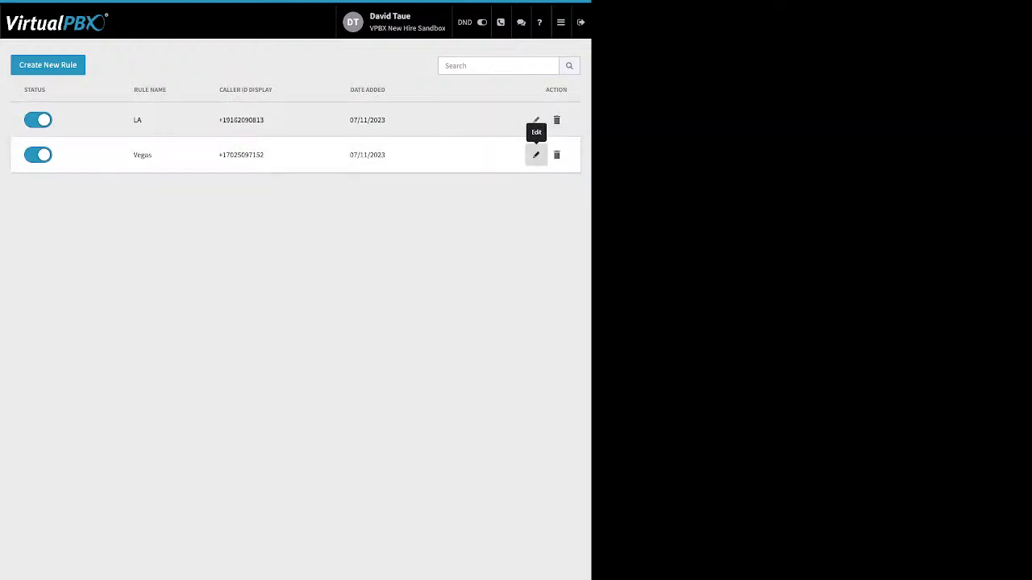
left_click(536, 154)
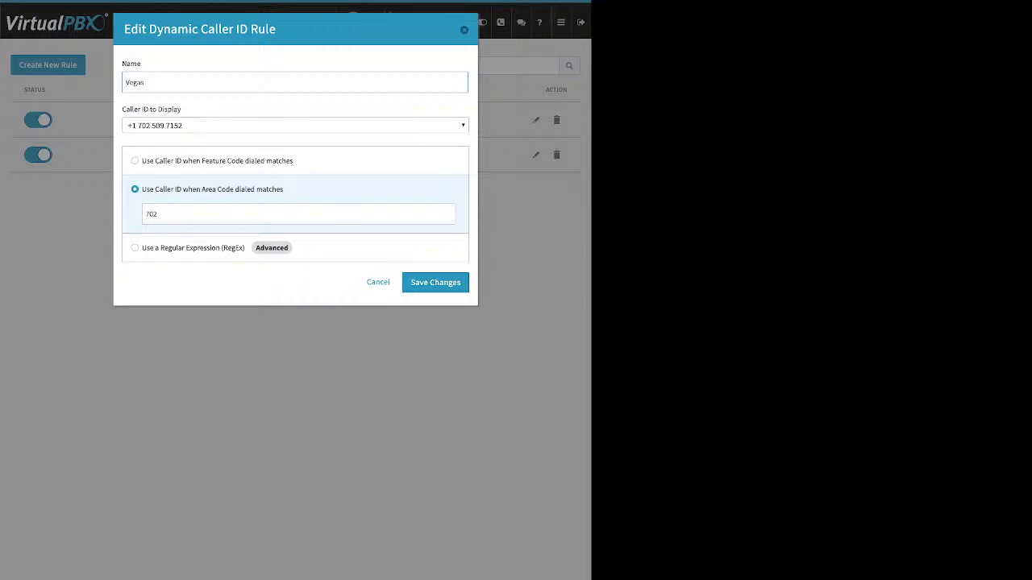
left_click_drag(146, 83, 123, 82)
left_click_drag(158, 214, 144, 214)
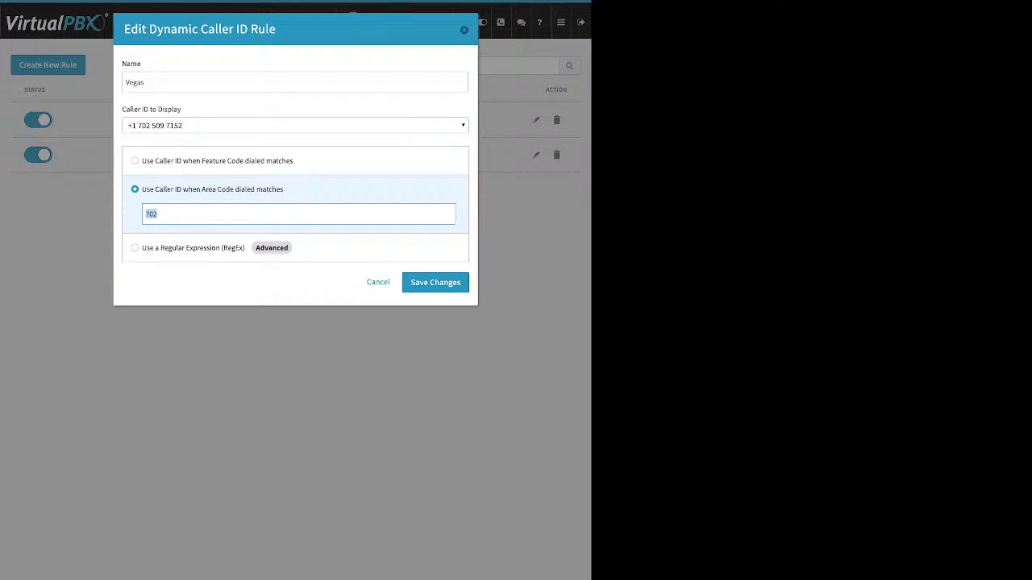
key("Return")
Step: Review the LA rule's *951 feature code and close it unchanged
left_click(536, 119)
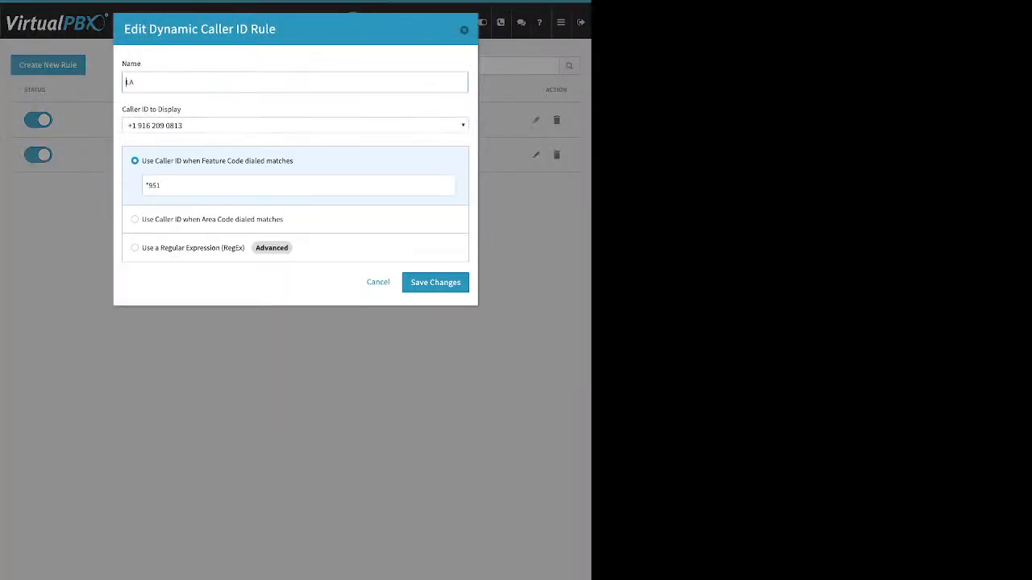
key("Tab")
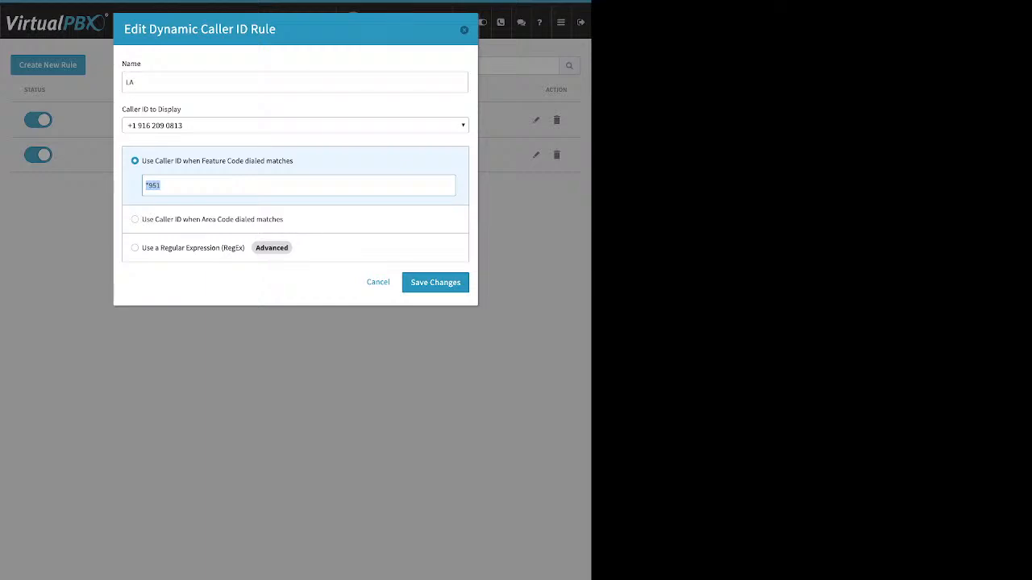
left_click(463, 30)
mouse_move(560, 22)
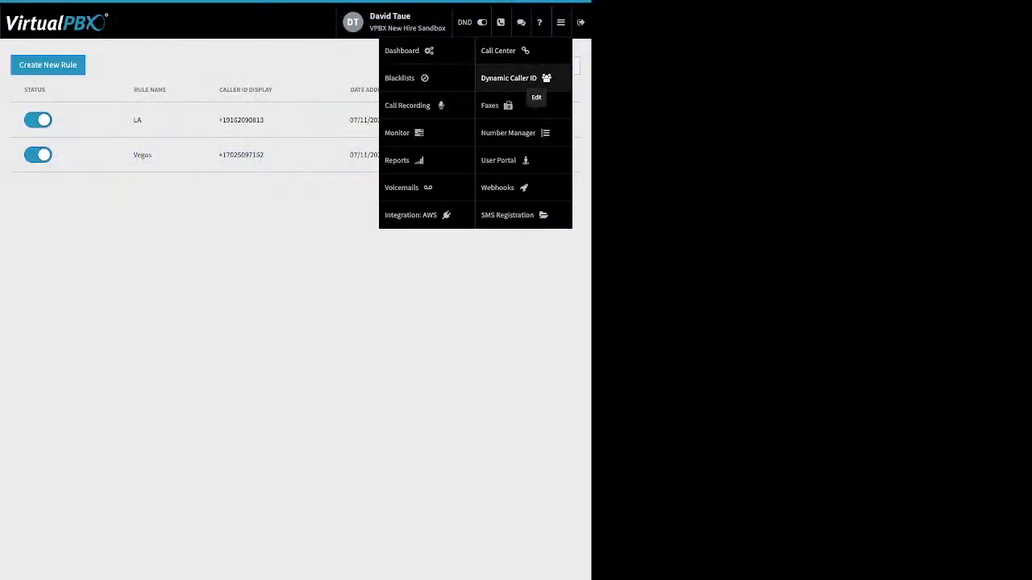
Step: View the main faxbox's three inbound faxes, then its two outbound faxes
left_click(535, 109)
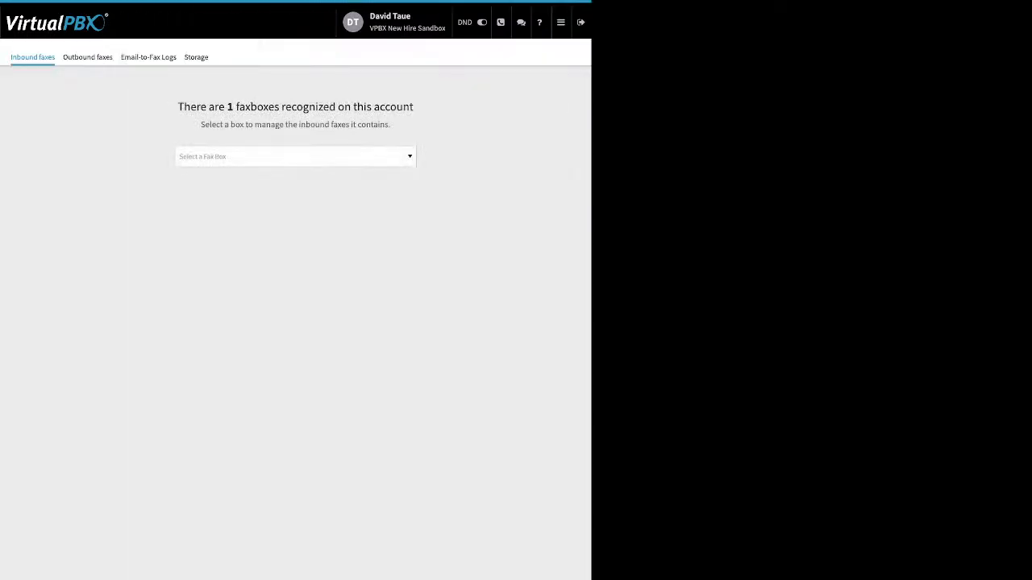
left_click(295, 156)
left_click(295, 191)
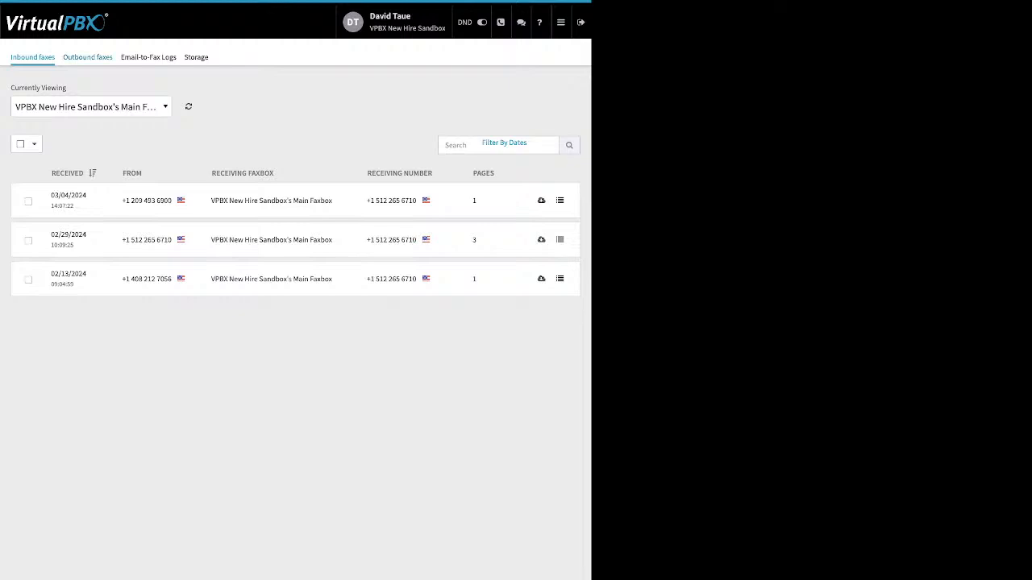
left_click(87, 57)
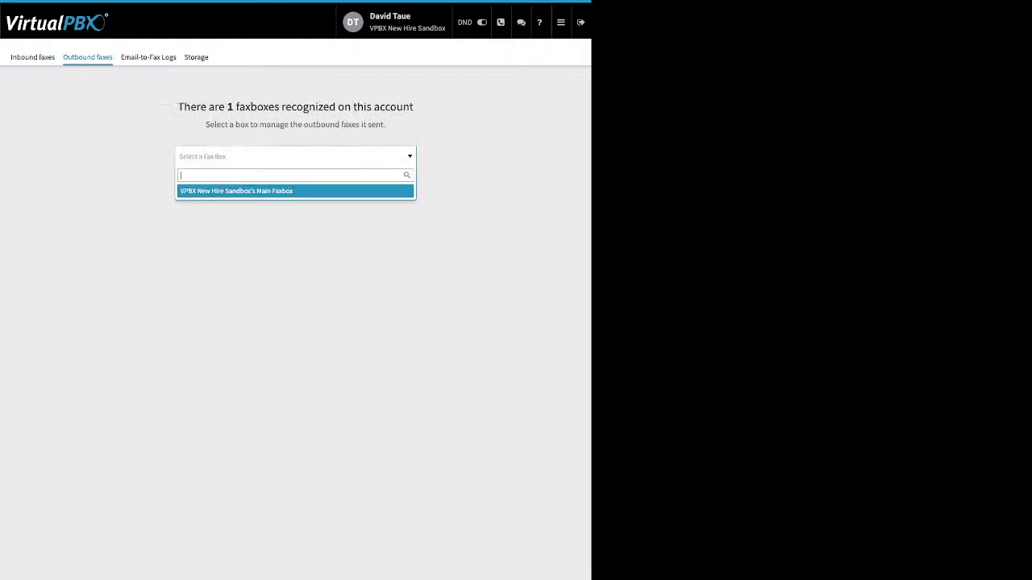
left_click(236, 191)
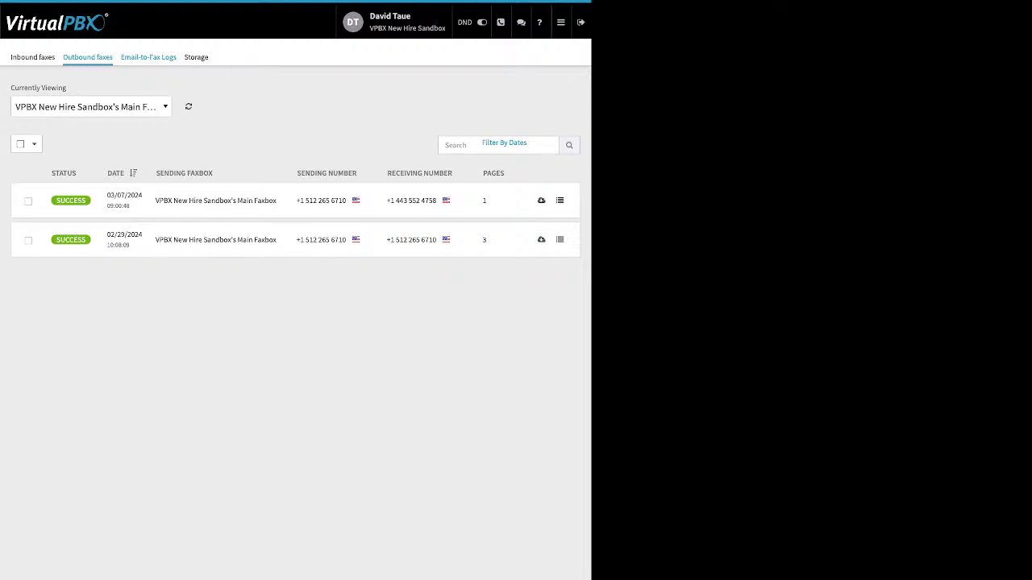
Step: Check the failed 02/13/2024 email-to-fax's 'no valid attachment' error, then go to Number Manager
left_click(148, 57)
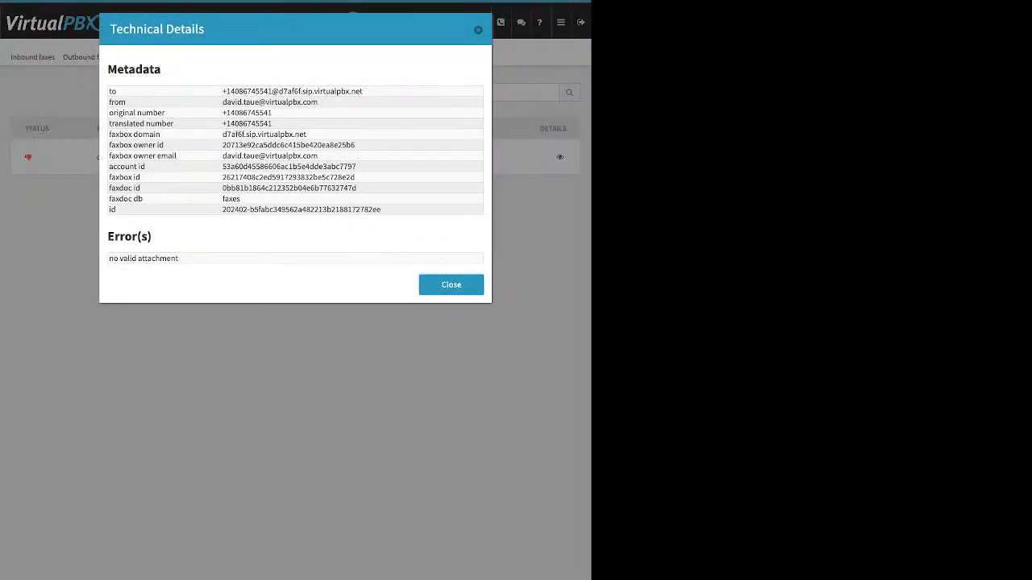
left_click_drag(179, 258, 109, 258)
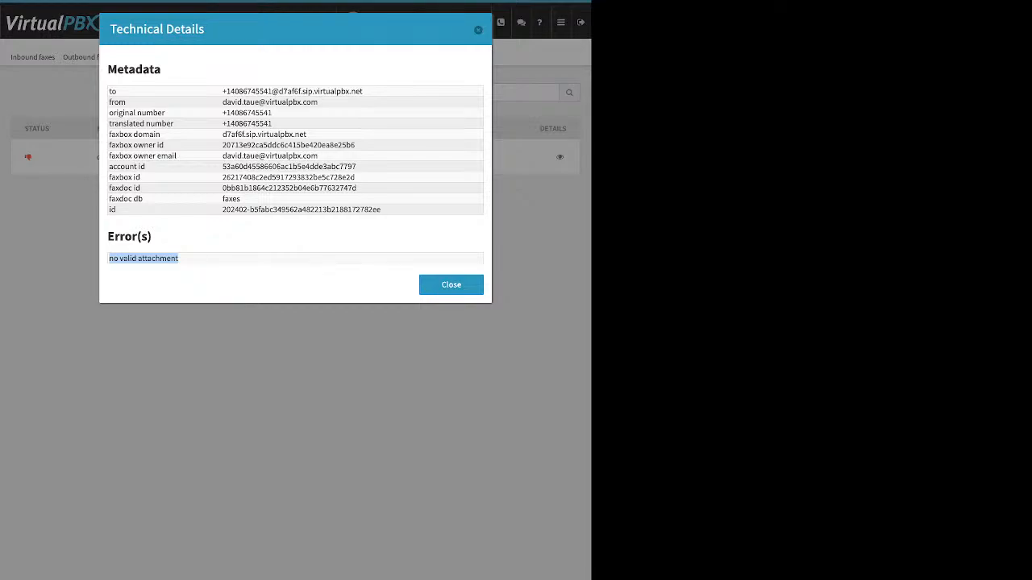
left_click(478, 30)
left_click(560, 22)
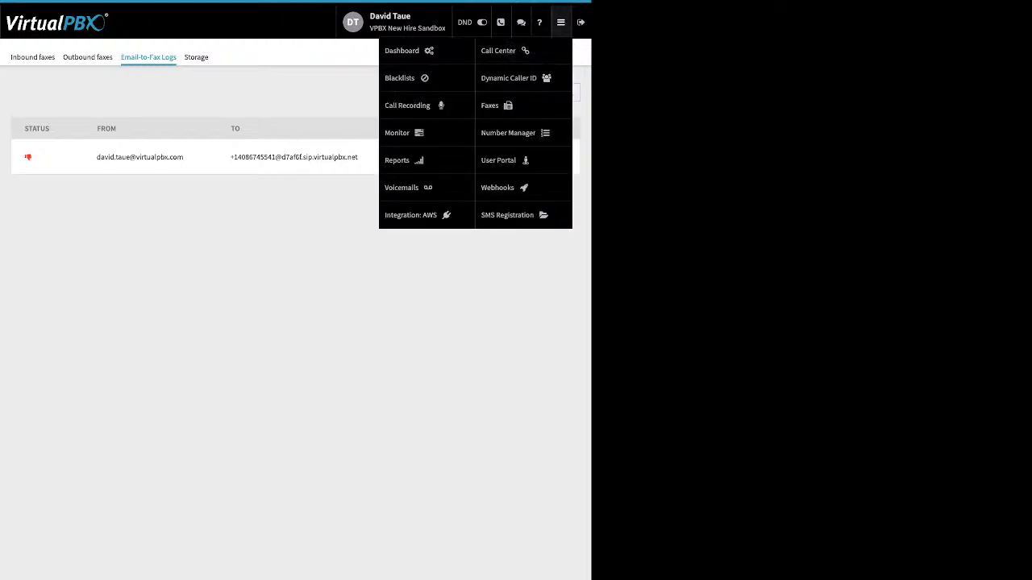
left_click(508, 132)
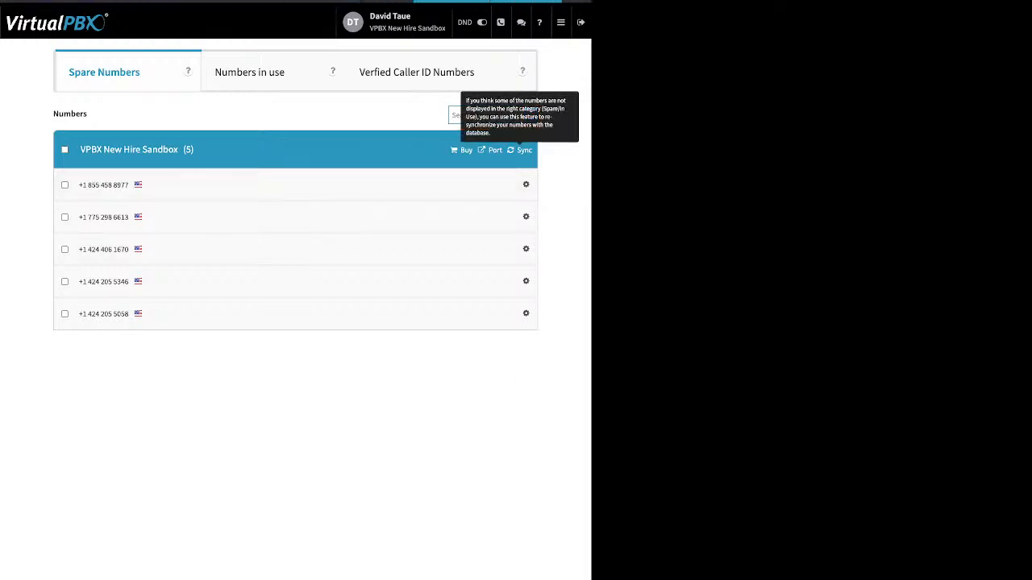
Step: Start a new webhook on the Webhooks page, defaulting to CDR trigger, GET and 1 retry
left_click(560, 22)
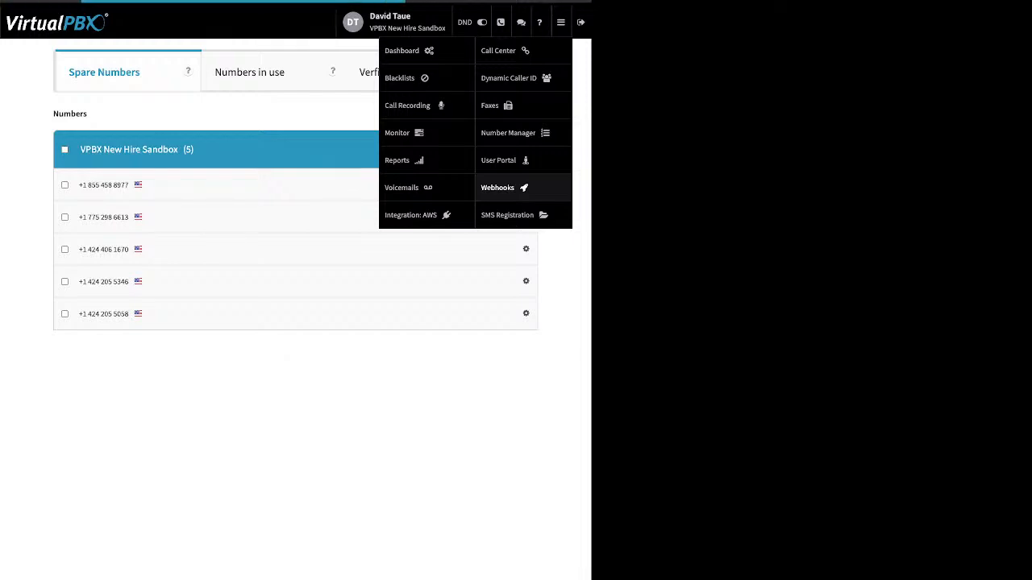
left_click(497, 187)
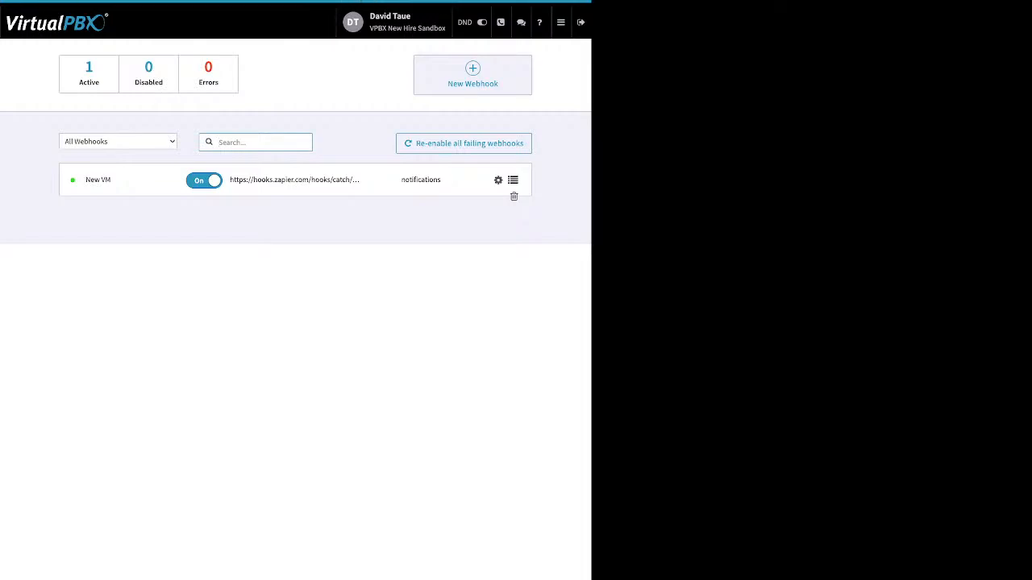
left_click(473, 74)
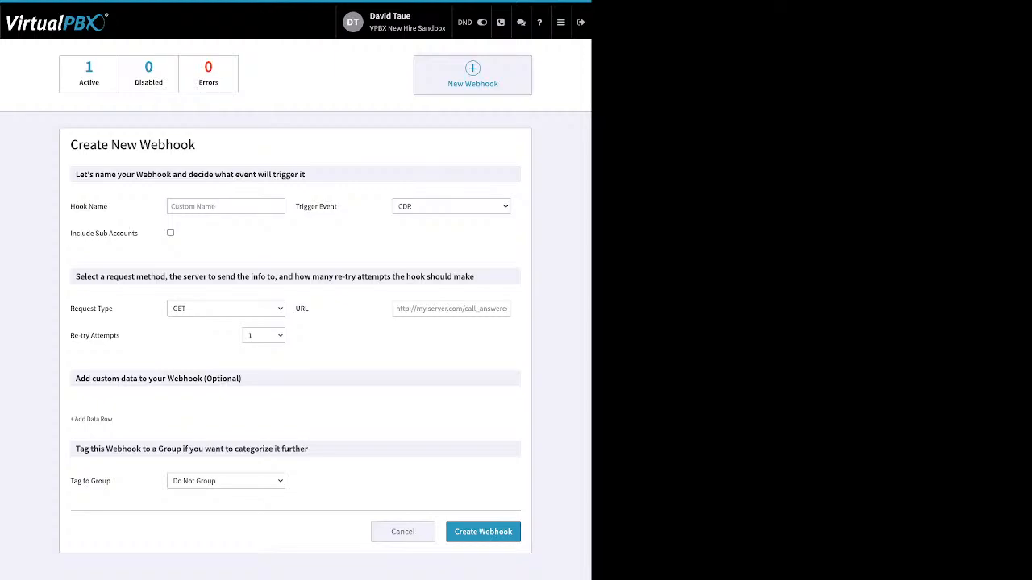
left_click(560, 22)
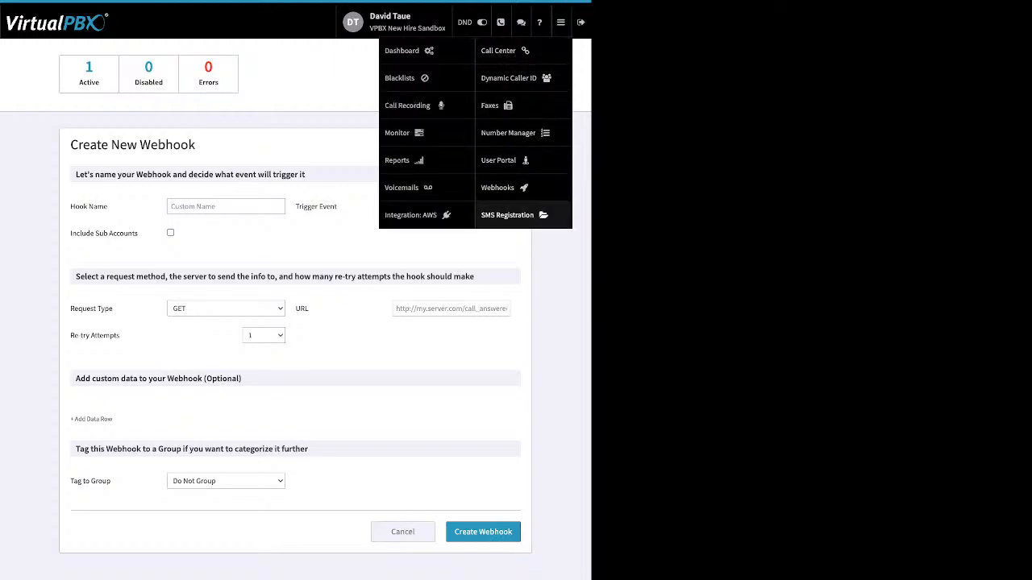
Step: Review SMS Registration's requirements and its status, which shows the registration not yet submitted
left_click(507, 214)
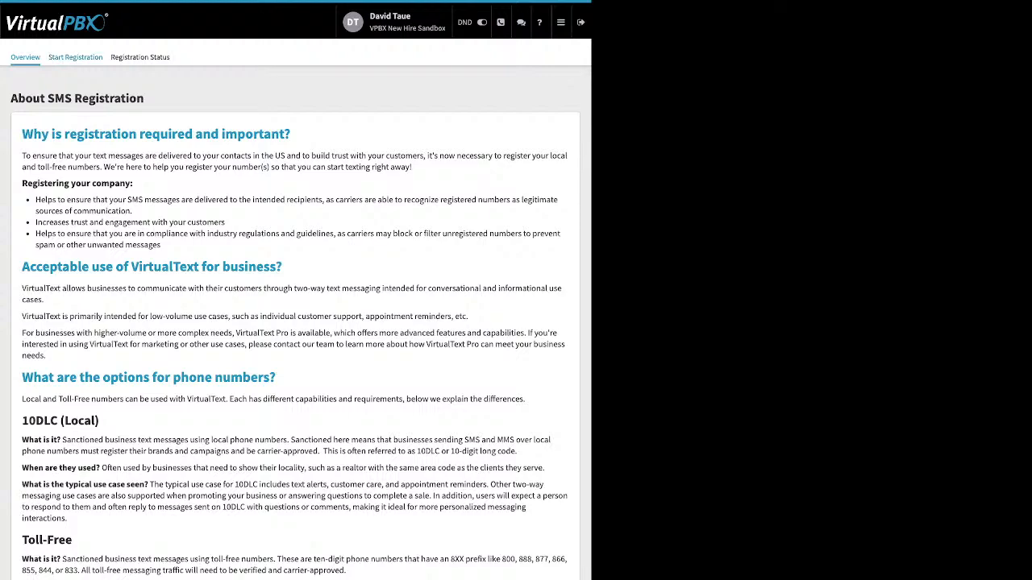
left_click(75, 57)
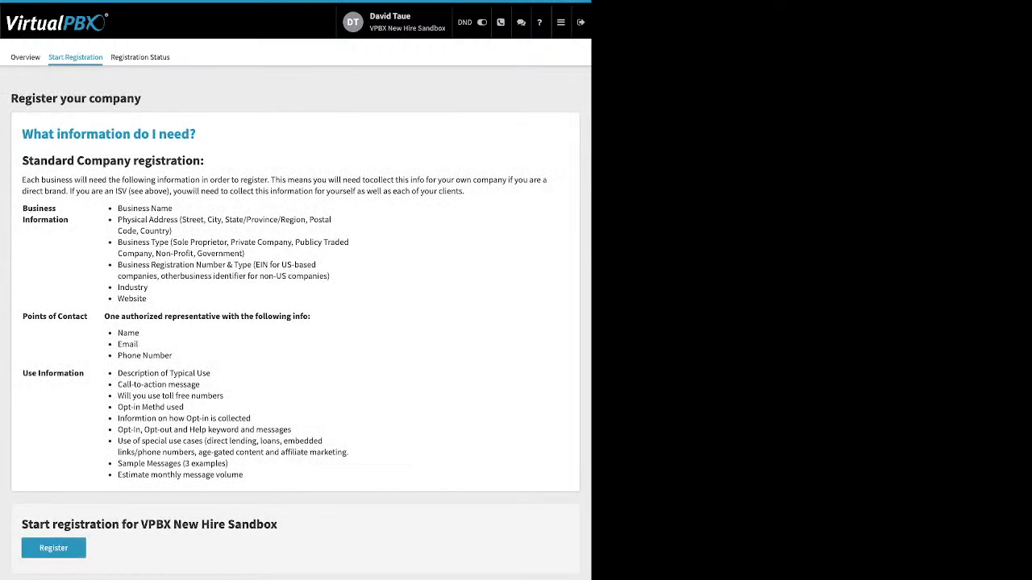
left_click(140, 57)
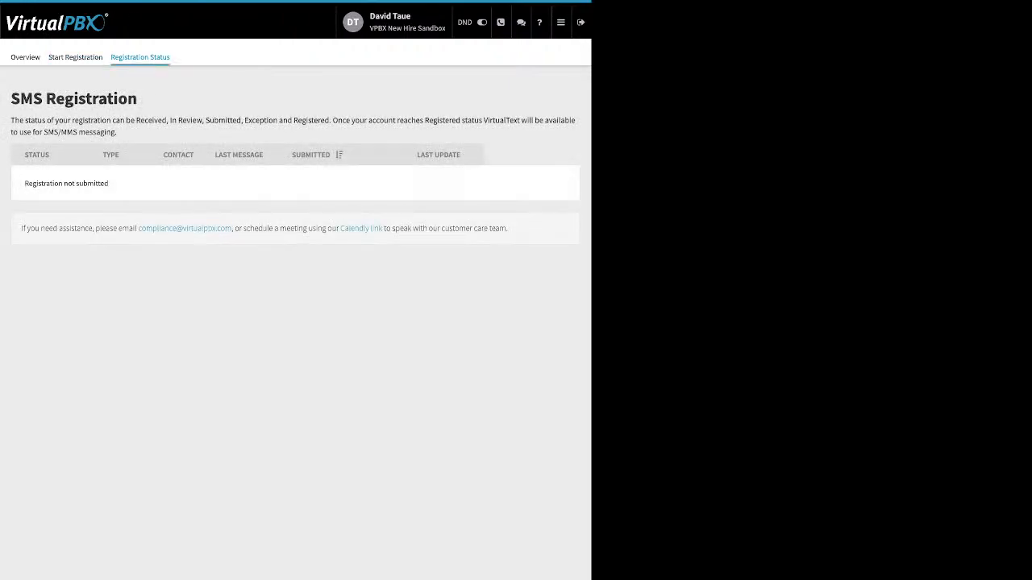
left_click(561, 22)
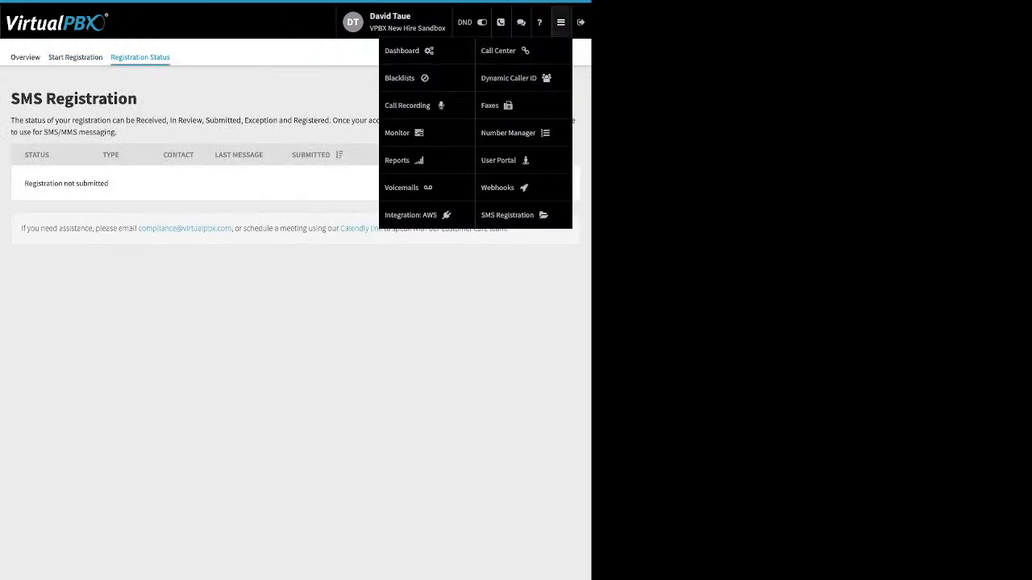
Step: In the User Portal, select the single new voicemail and check its Mark As options without applying any, then move to Call History
left_click(500, 159)
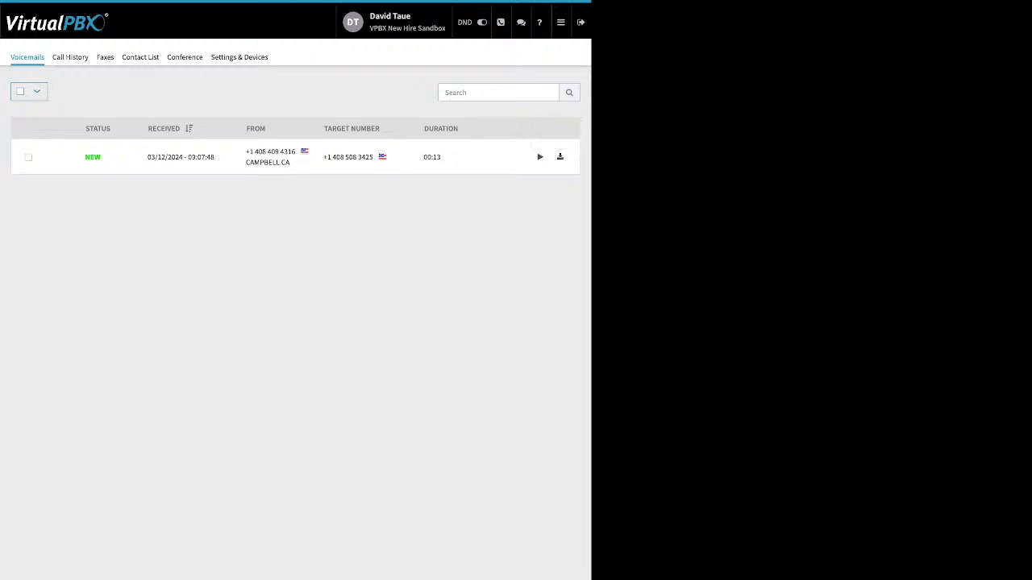
left_click(28, 158)
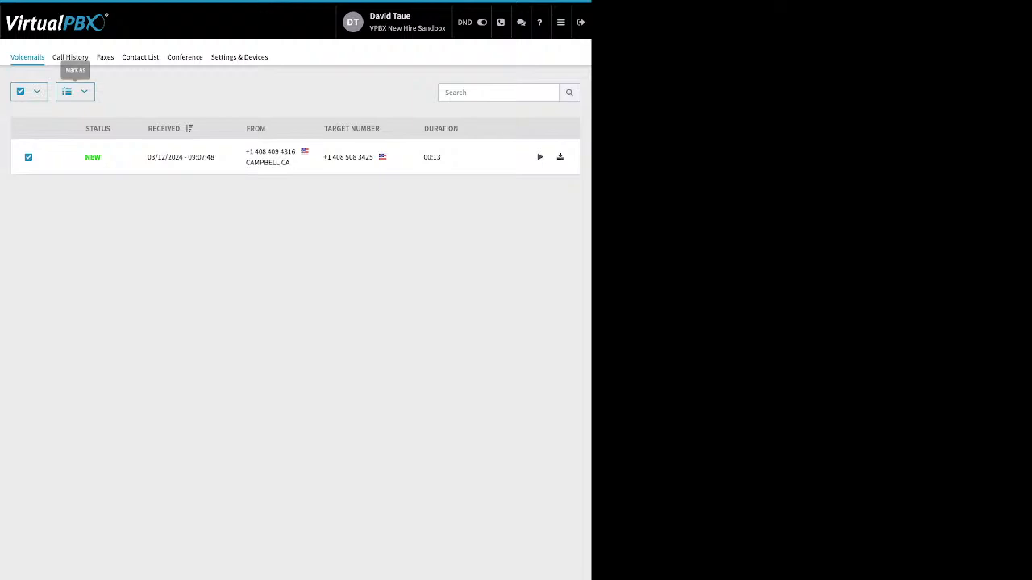
left_click(74, 91)
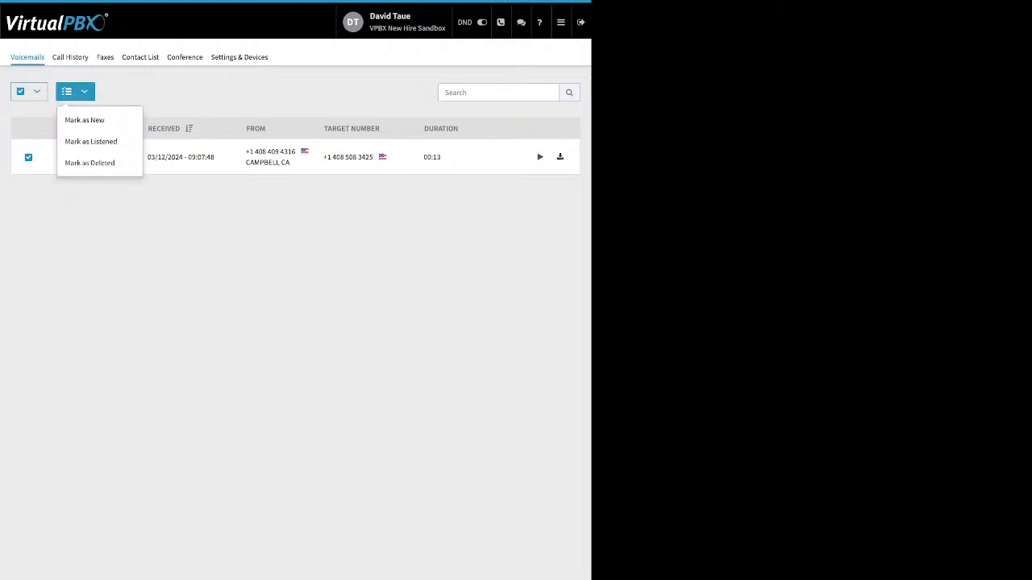
key("Escape")
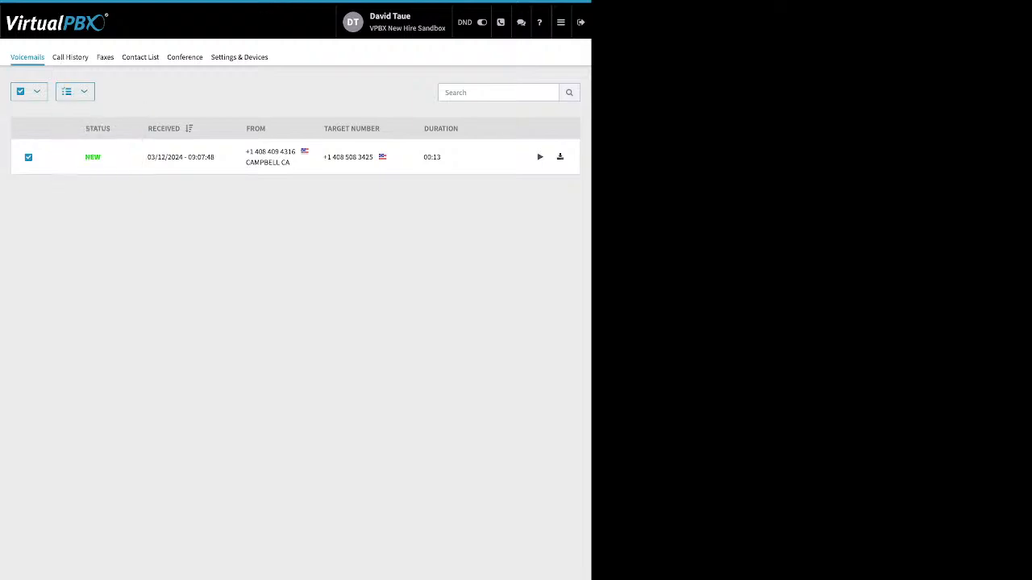
left_click(70, 57)
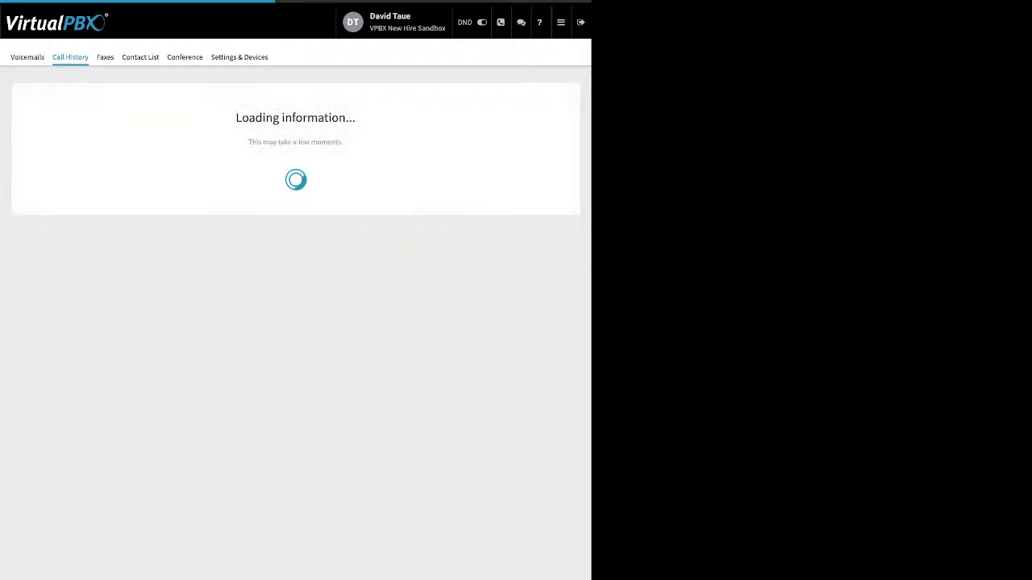
Step: Filter call history to start 02/01/2024, showing 16 calls, then view the empty Faxes list
left_click(56, 92)
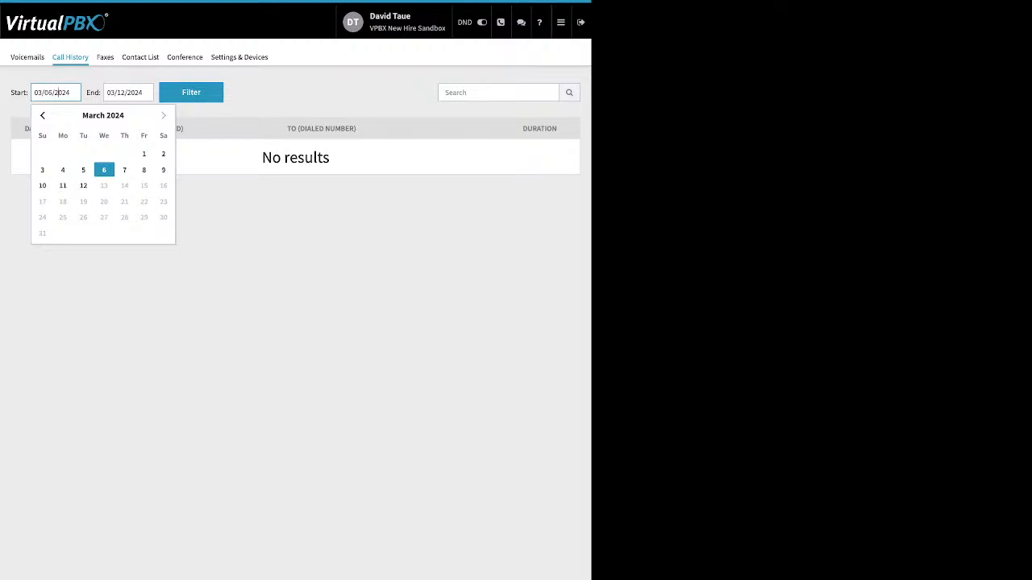
left_click(42, 115)
left_click(124, 153)
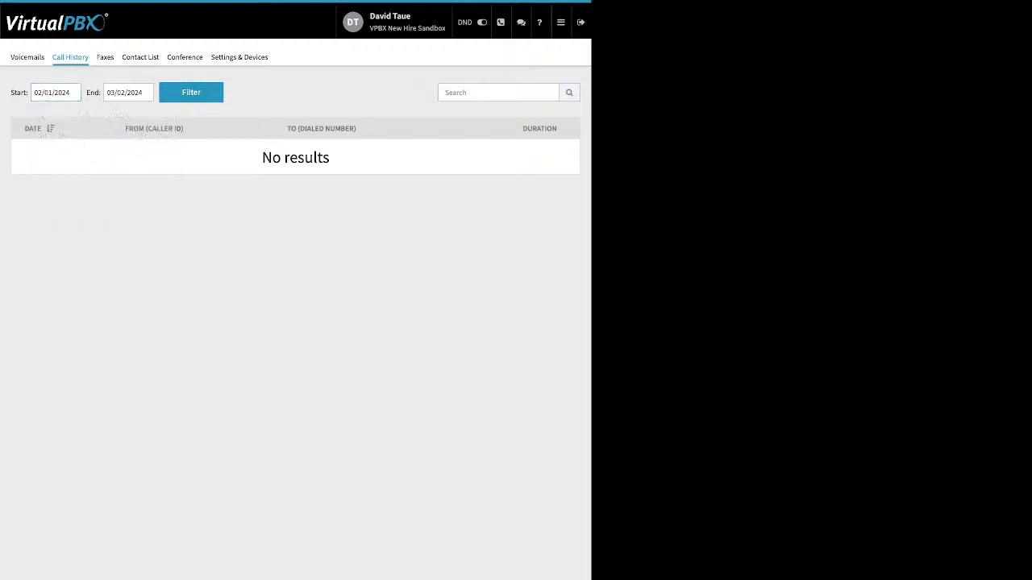
left_click(191, 92)
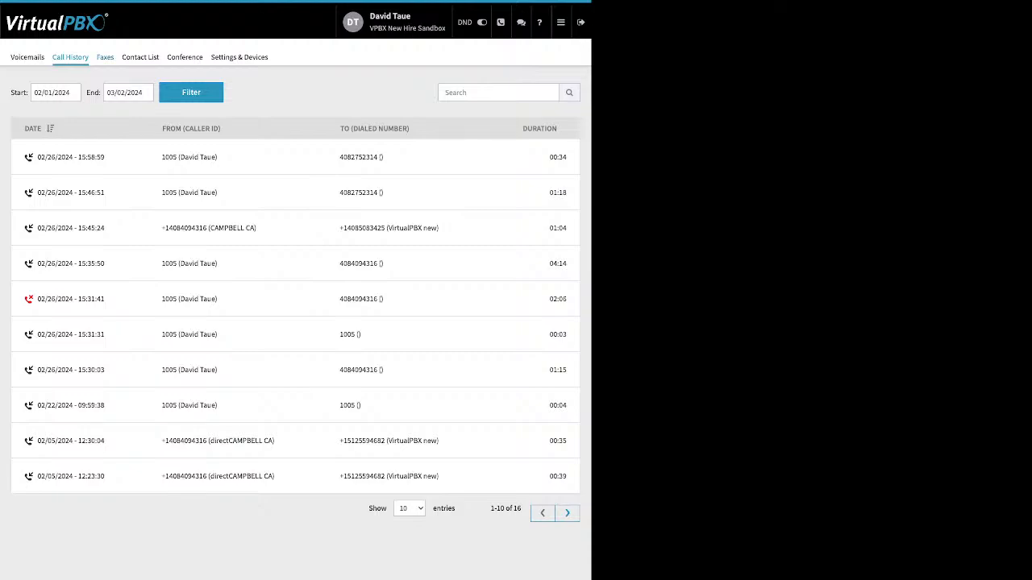
left_click(105, 57)
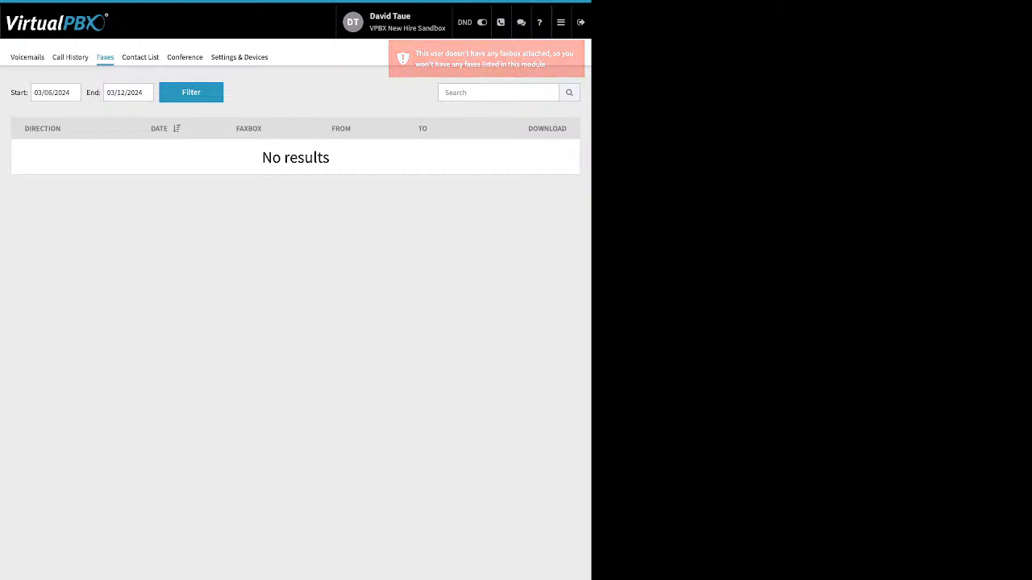
Step: Browse the 52-entry Contact List, then move to the Conference section
left_click(141, 56)
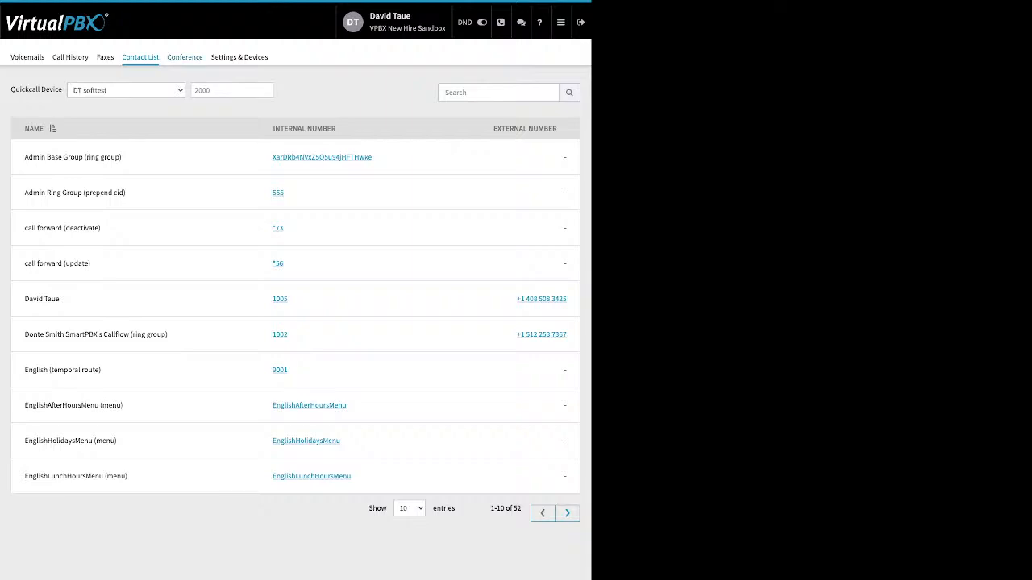
left_click(184, 57)
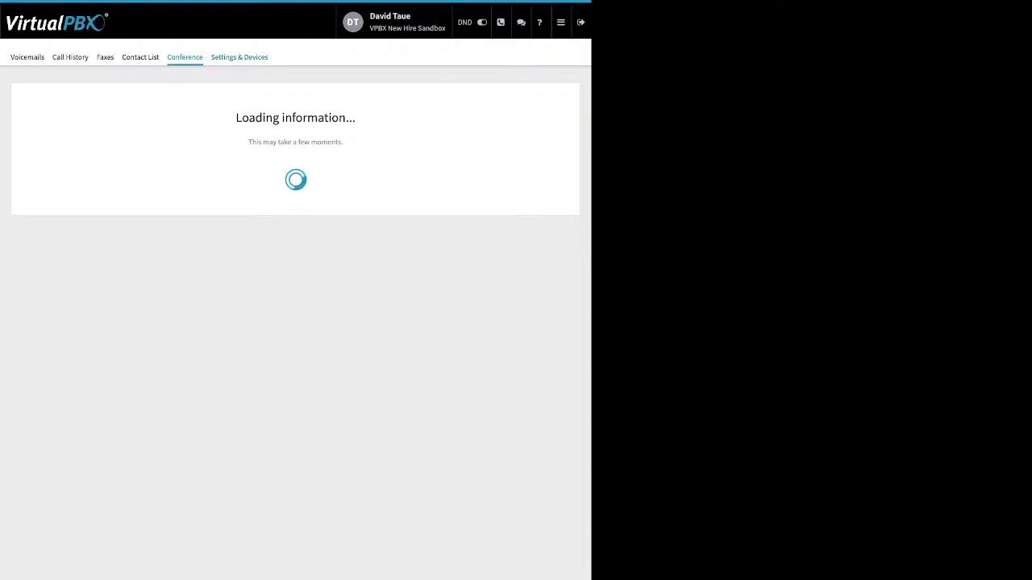
Step: Enable call forwarding in Settings & Devices, select the forwarding number, and save
left_click(240, 57)
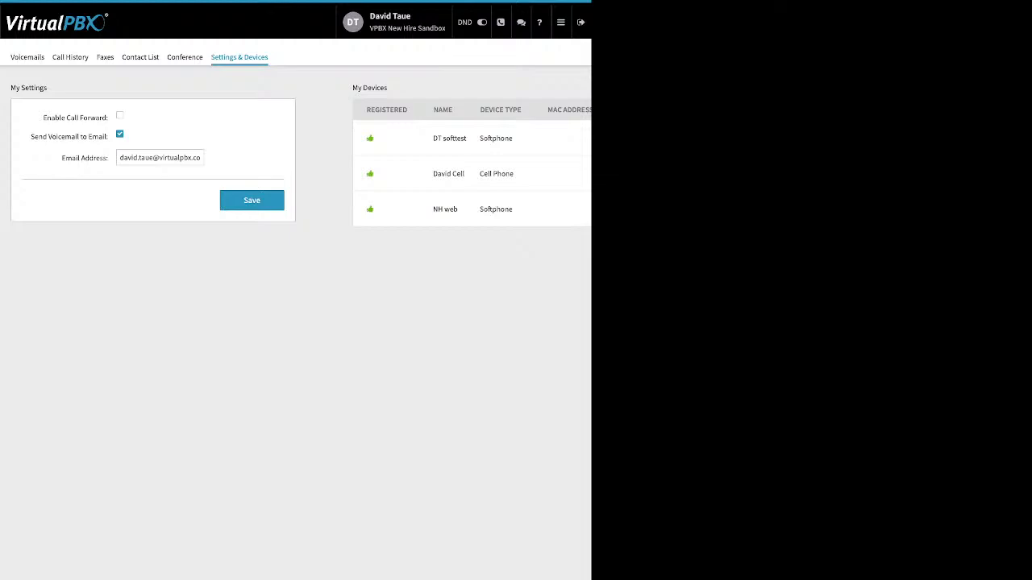
left_click_drag(43, 118, 107, 118)
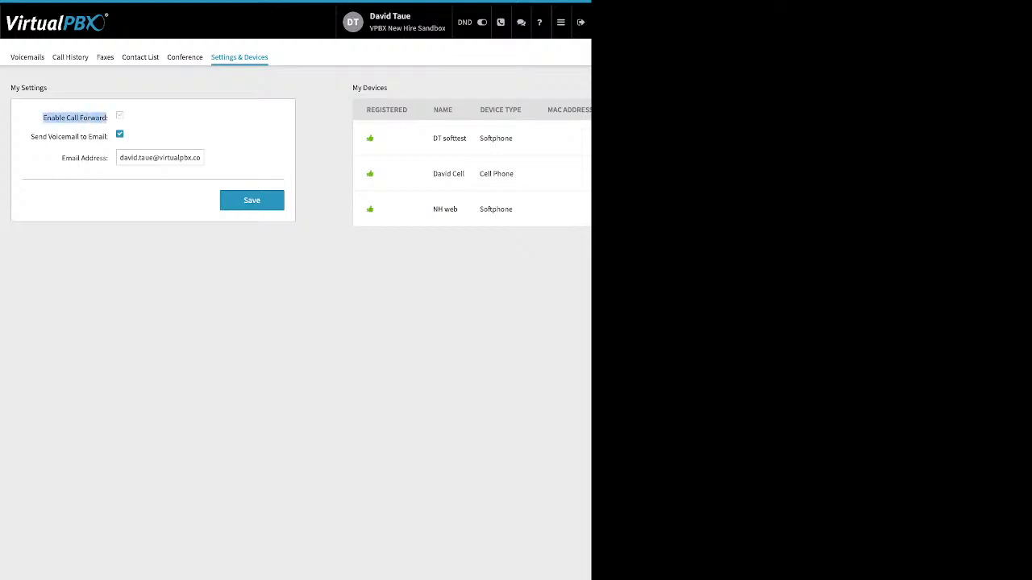
left_click(119, 115)
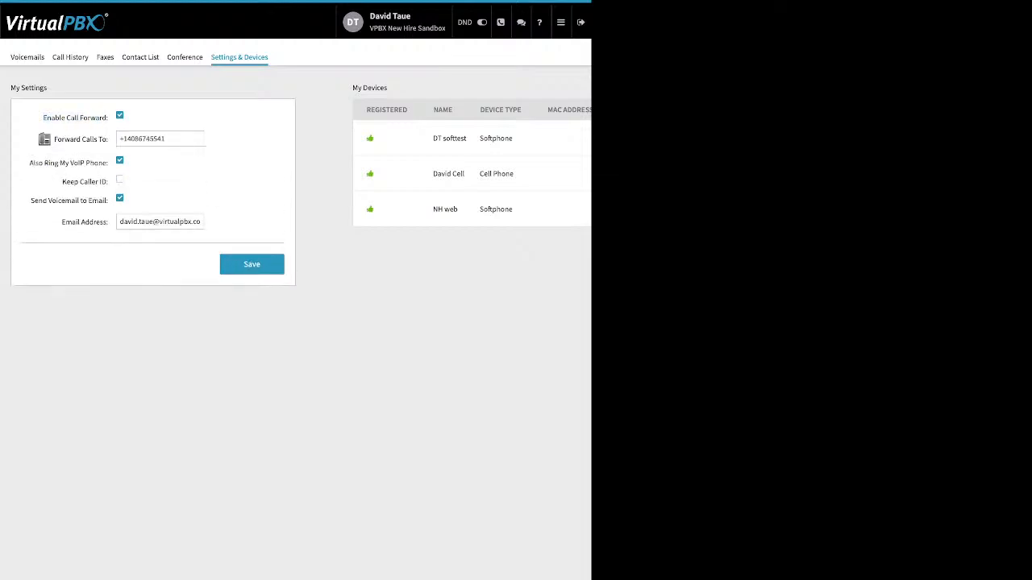
left_click_drag(166, 139, 121, 138)
left_click(251, 264)
left_click(252, 265)
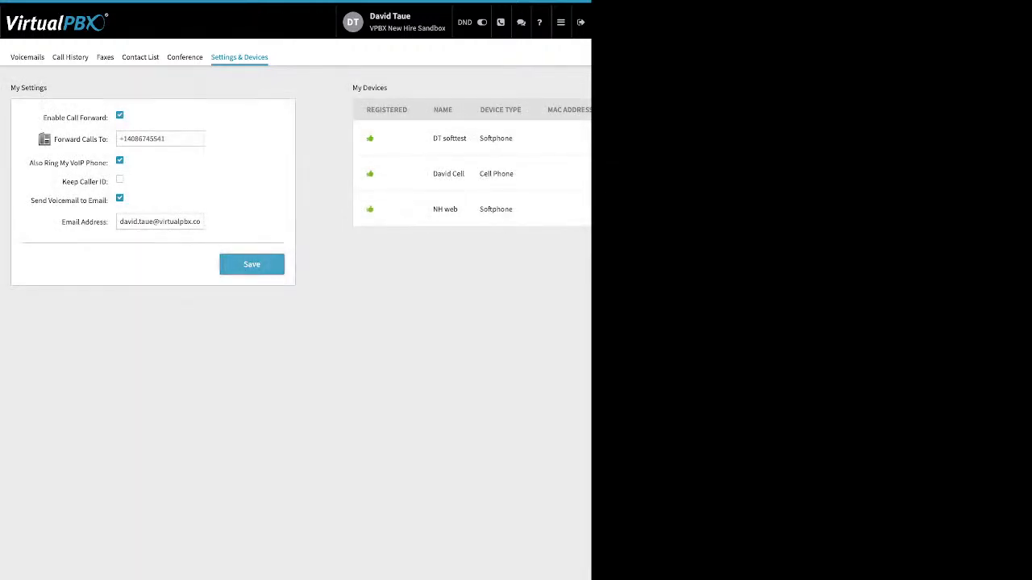
Step: Turn call forwarding back off, save, and go to the account Dashboard
left_click(120, 115)
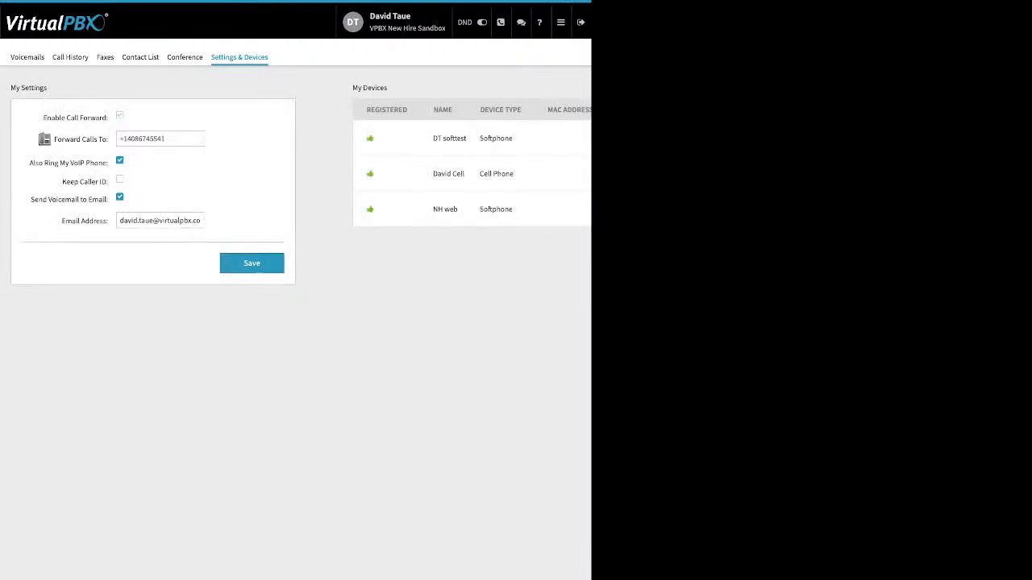
left_click(251, 200)
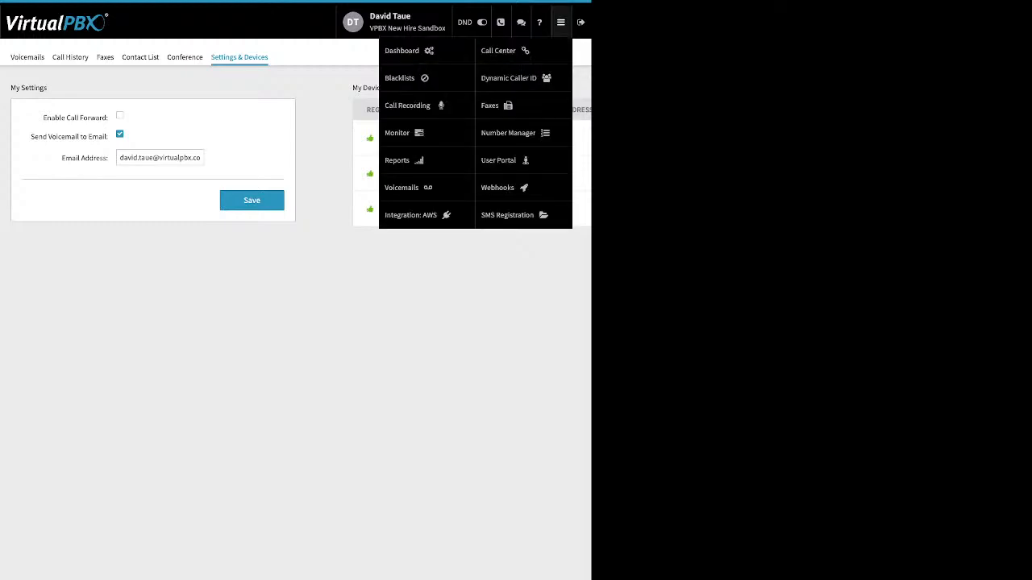
mouse_move(561, 22)
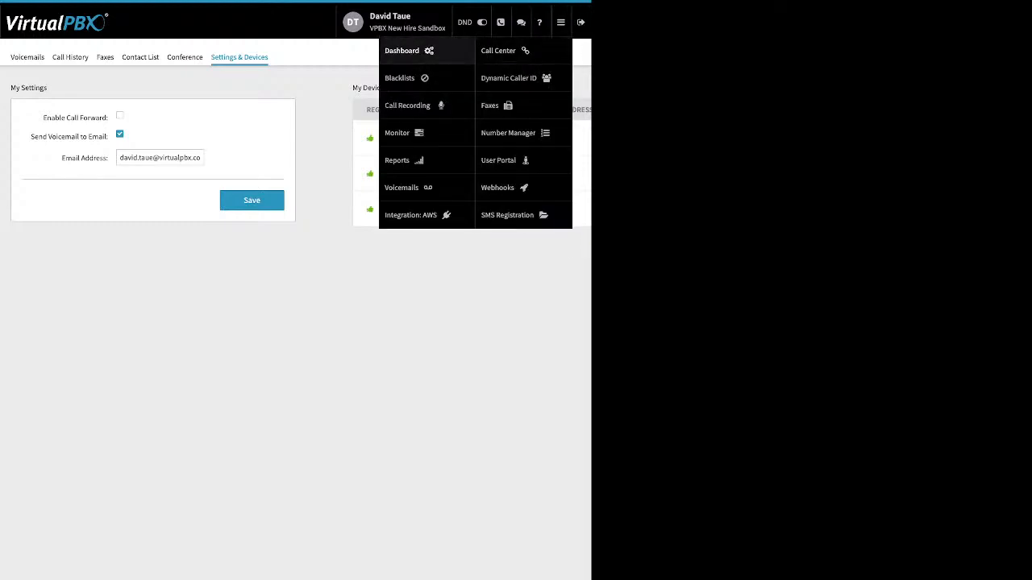
left_click(401, 50)
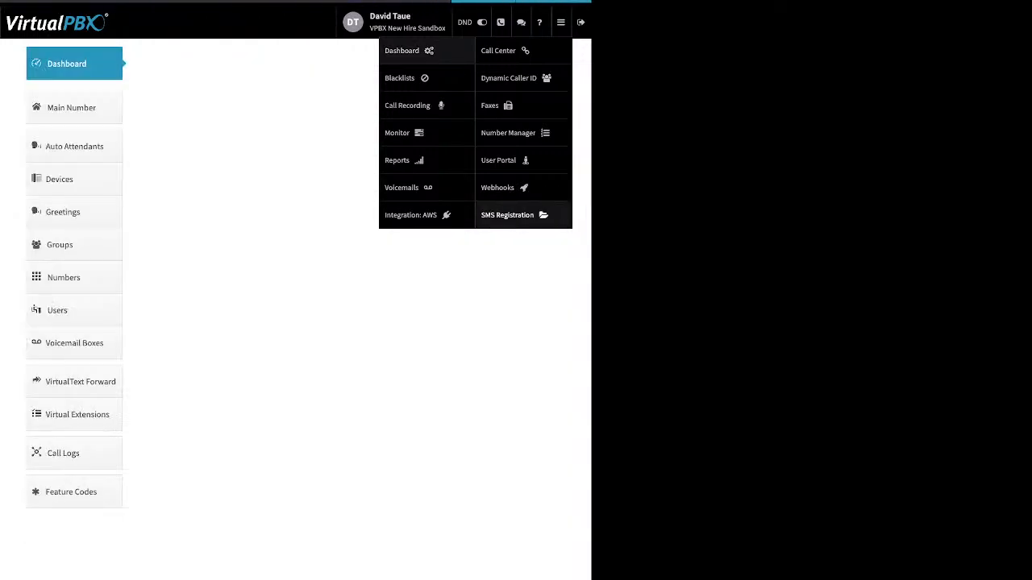